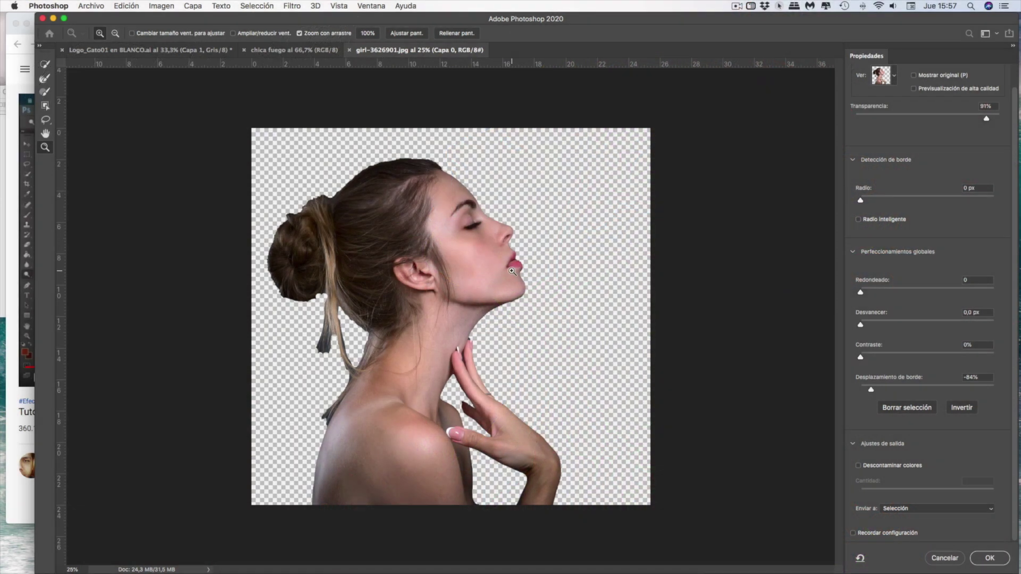
Output the refined cut-out of the woman to a new layer, Fondo copia, and apply it
{"action": "left_click", "coordinate": [986, 514]}
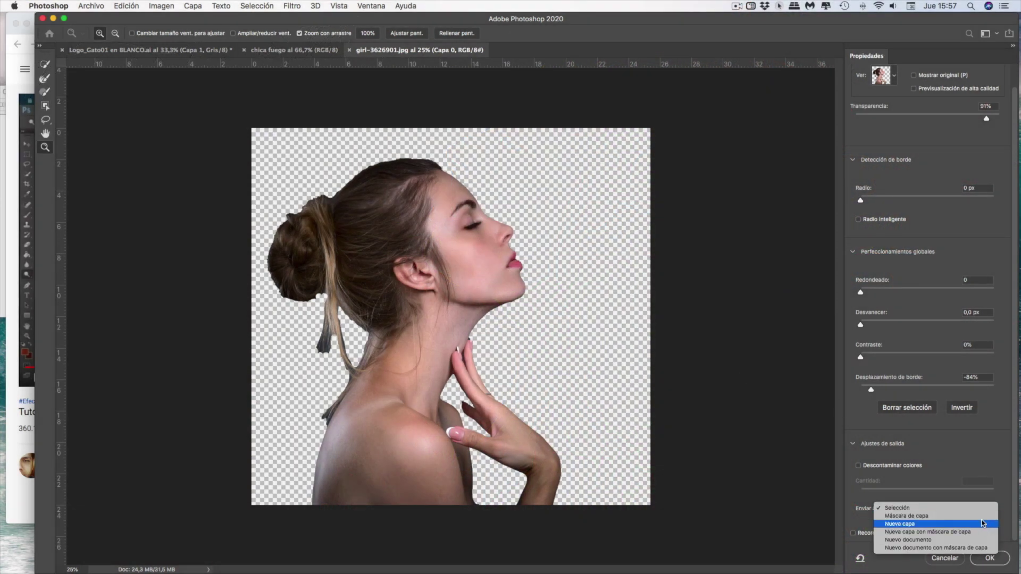
{"action": "left_click", "coordinate": [980, 524]}
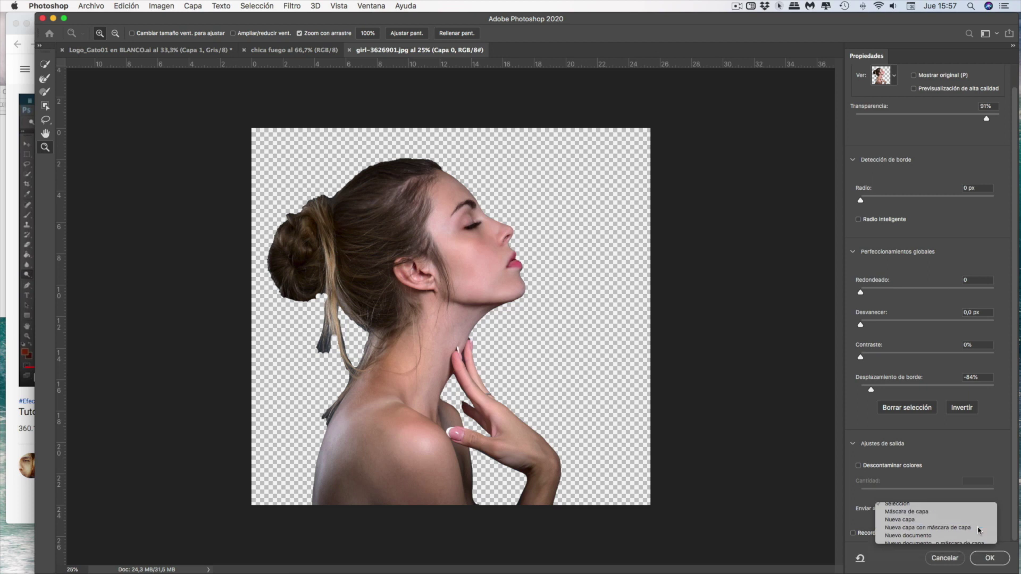
{"action": "left_click", "coordinate": [990, 558]}
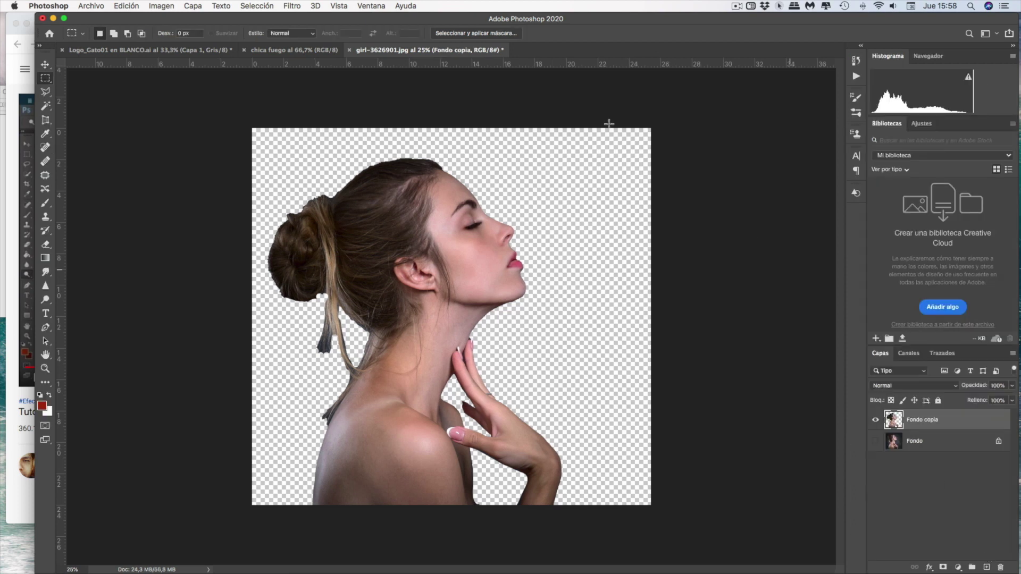
Copy the whole cut-out woman and paste her into the chica fuego document as Capa 1
{"action": "left_click", "coordinate": [256, 6]}
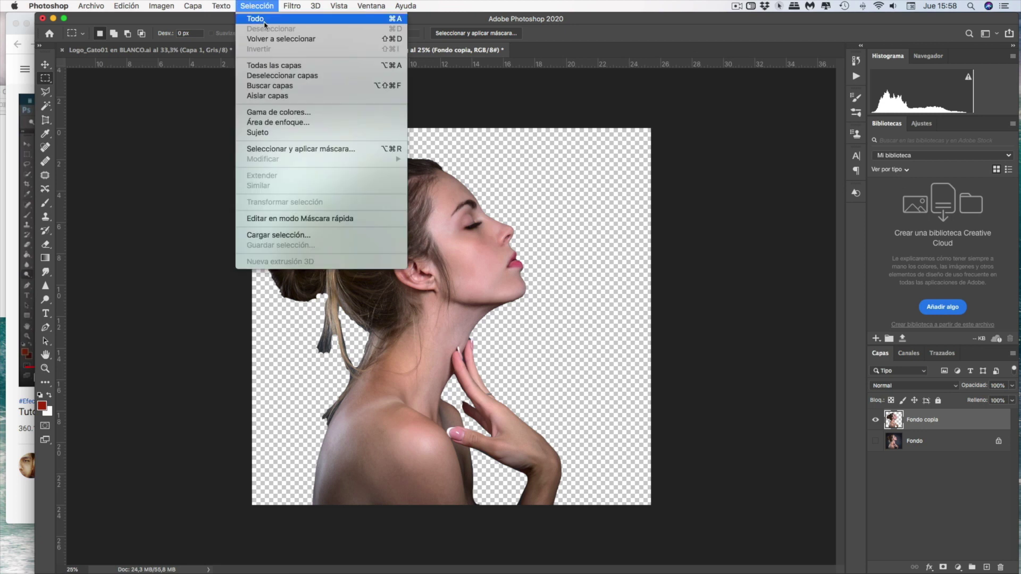
{"action": "left_click", "coordinate": [264, 21]}
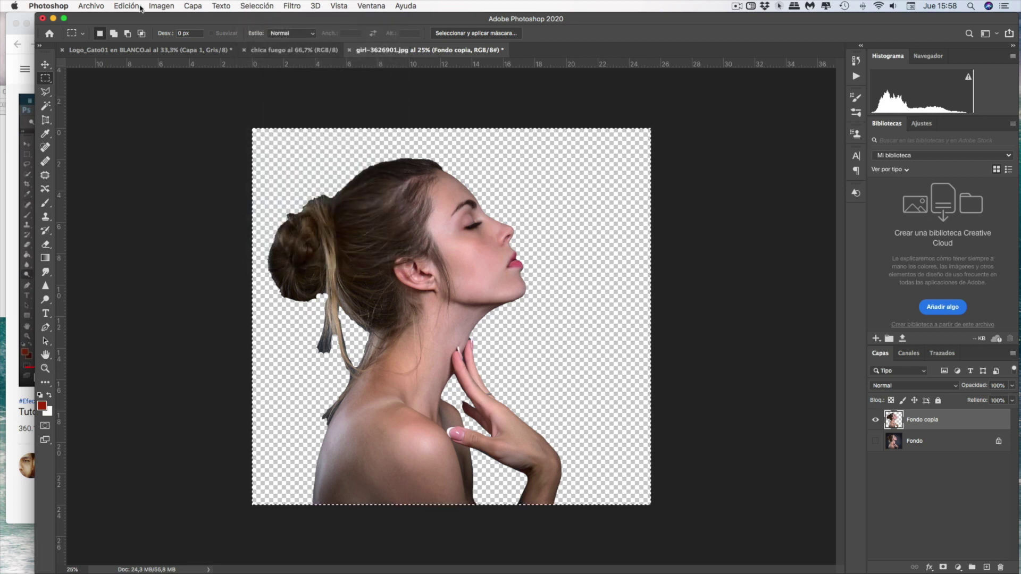
{"action": "left_click", "coordinate": [139, 6]}
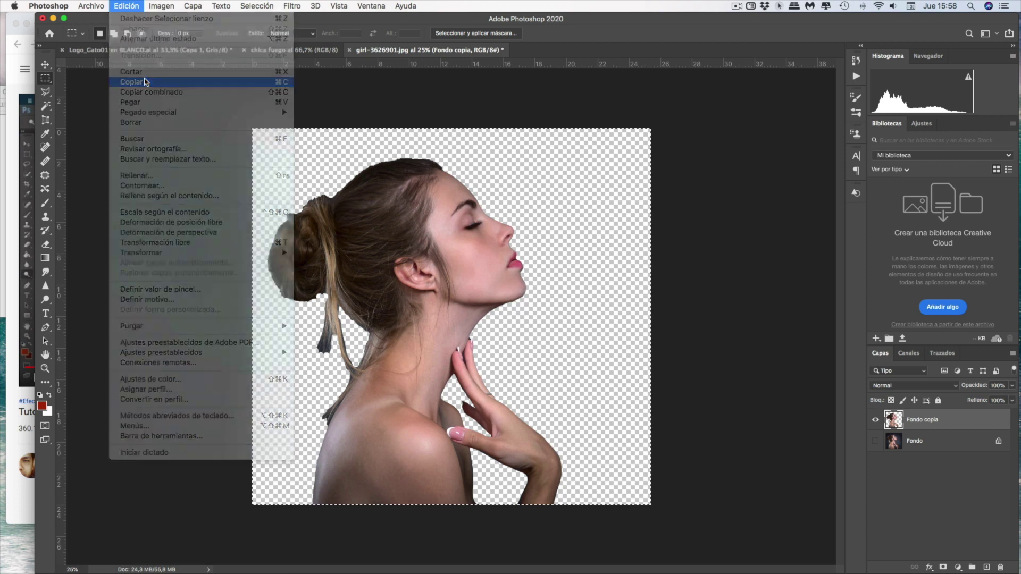
{"action": "left_click", "coordinate": [145, 82]}
{"action": "left_click", "coordinate": [282, 49]}
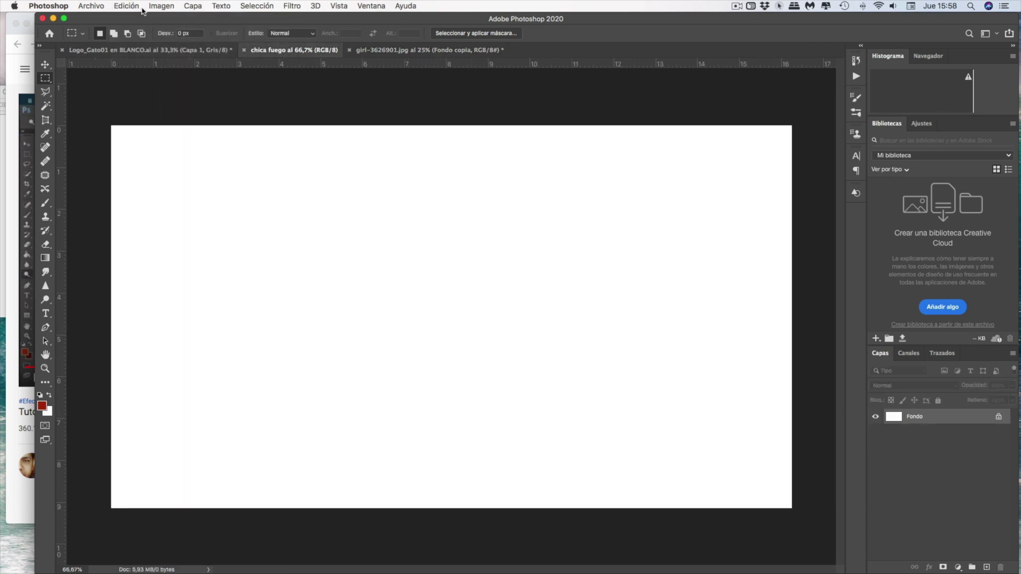
{"action": "left_click", "coordinate": [140, 6]}
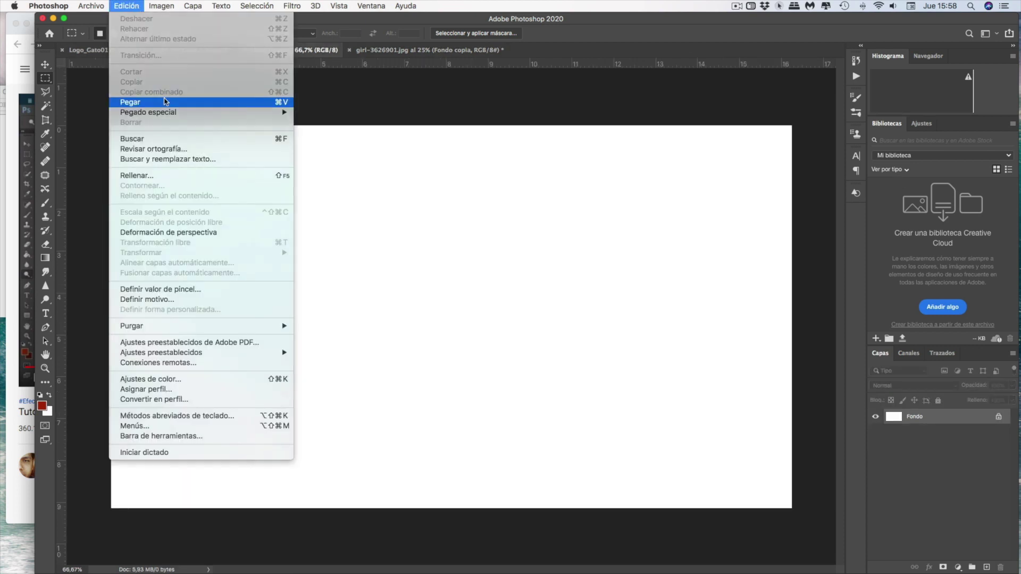
{"action": "left_click", "coordinate": [164, 101]}
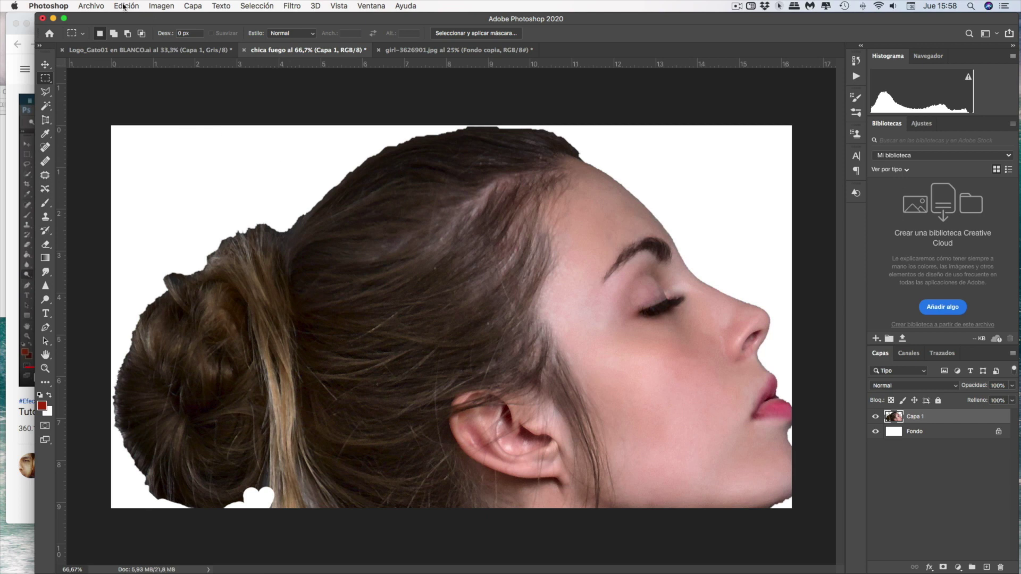
Scale the pasted woman down to about 45% and fit her onto the canvas
{"action": "left_click", "coordinate": [125, 6]}
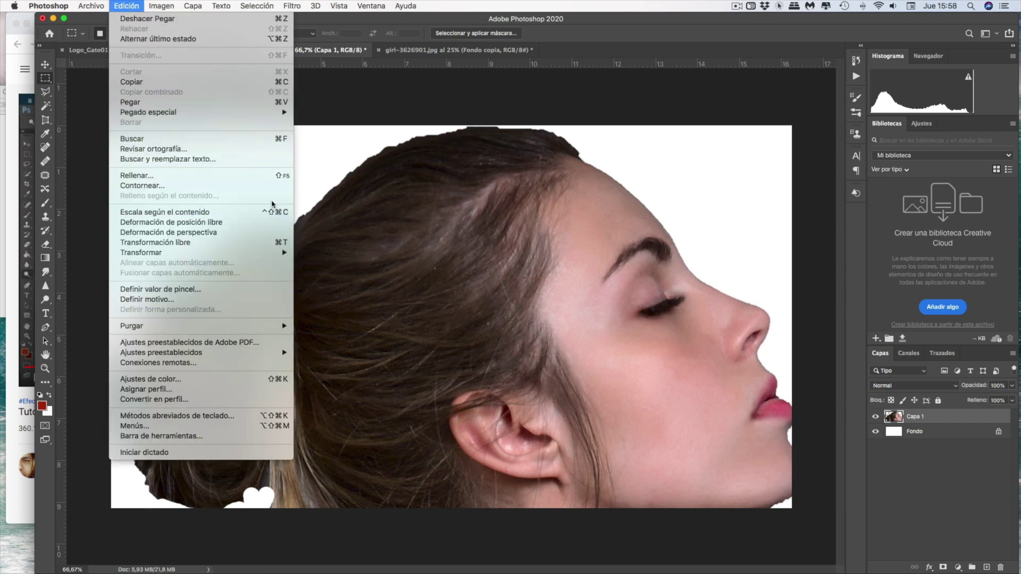
{"action": "mouse_move", "coordinate": [141, 252]}
{"action": "left_click", "coordinate": [318, 270]}
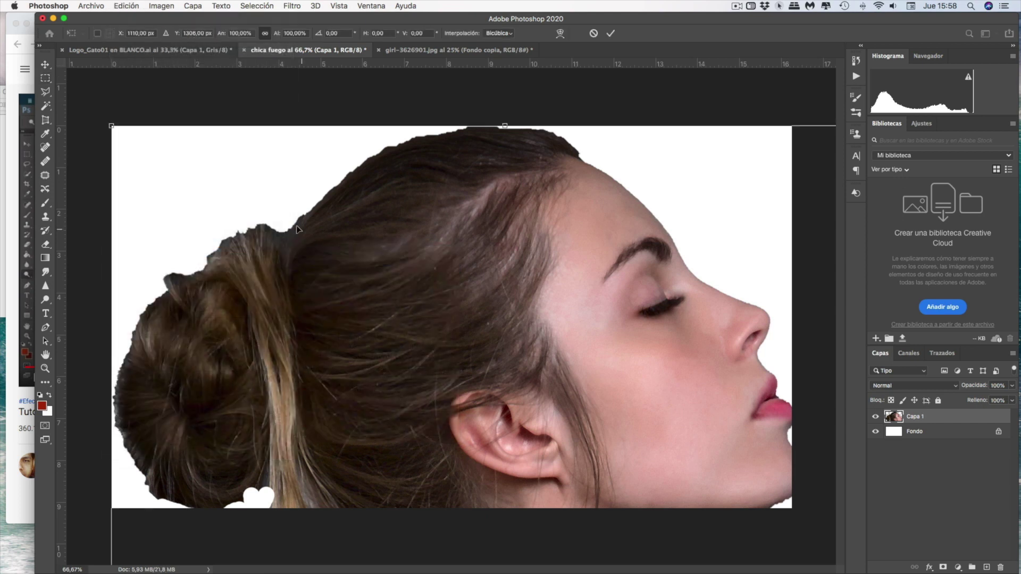
{"action": "left_click_drag", "start_coordinate": [112, 126], "coordinate": [269, 137]}
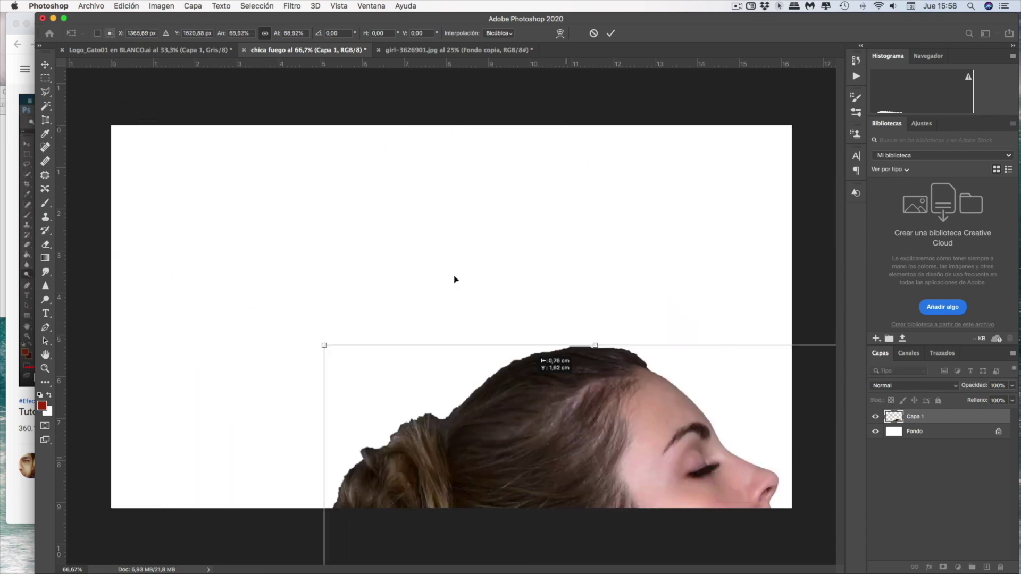
{"action": "left_click_drag", "start_coordinate": [187, 124], "coordinate": [460, 332]}
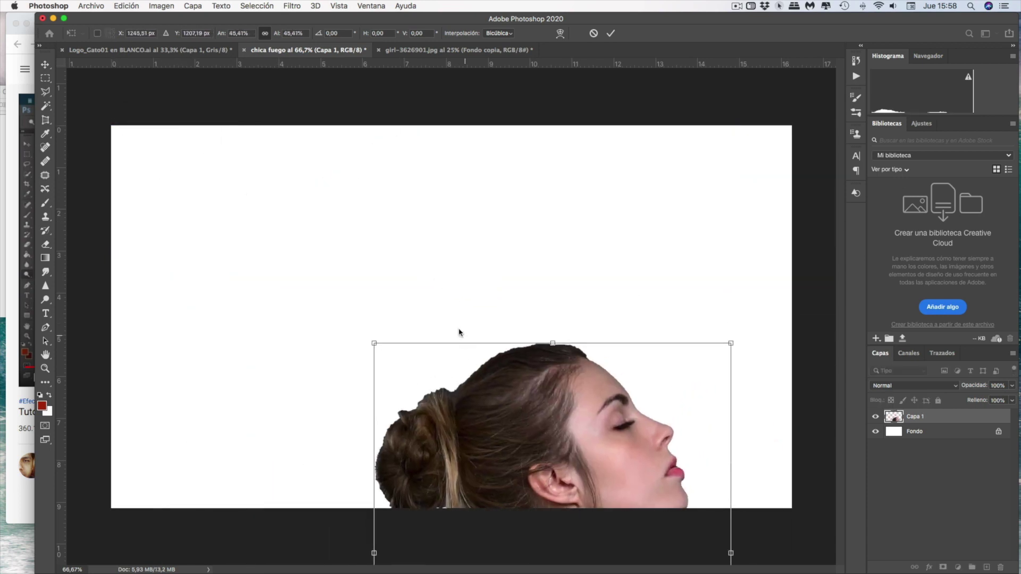
{"action": "left_click_drag", "start_coordinate": [403, 383], "coordinate": [322, 185]}
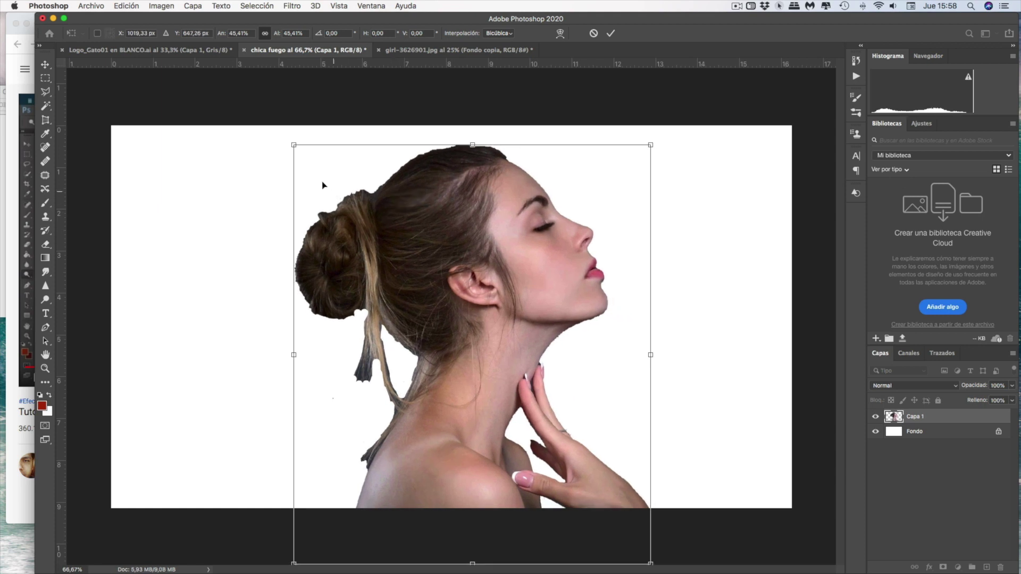
{"action": "left_click_drag", "start_coordinate": [294, 146], "coordinate": [297, 147]}
{"action": "left_click_drag", "start_coordinate": [412, 279], "coordinate": [322, 257]}
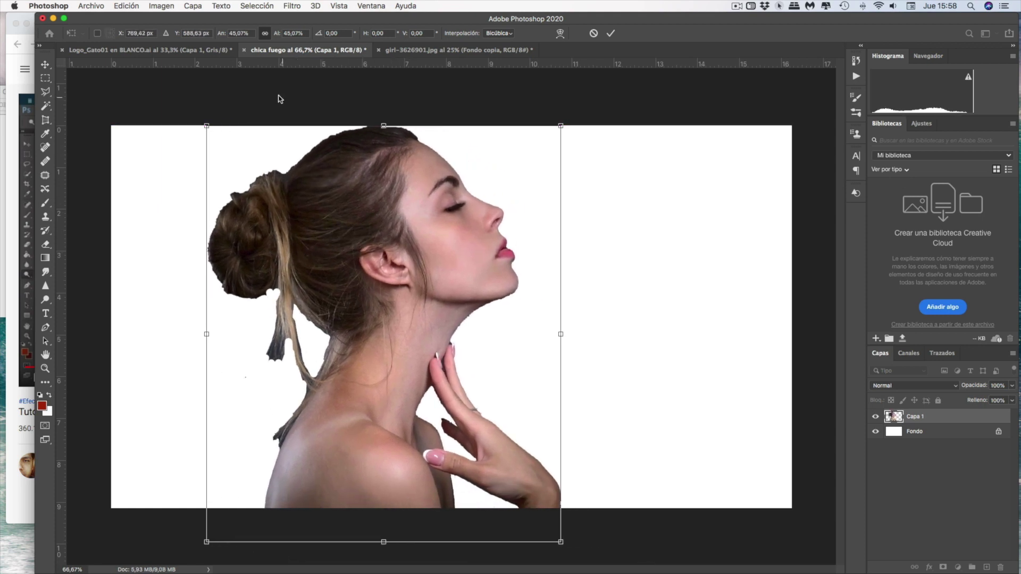
Flip the woman to face left, shrink her to about 43%, and commit her right of centre
{"action": "left_click", "coordinate": [124, 7]}
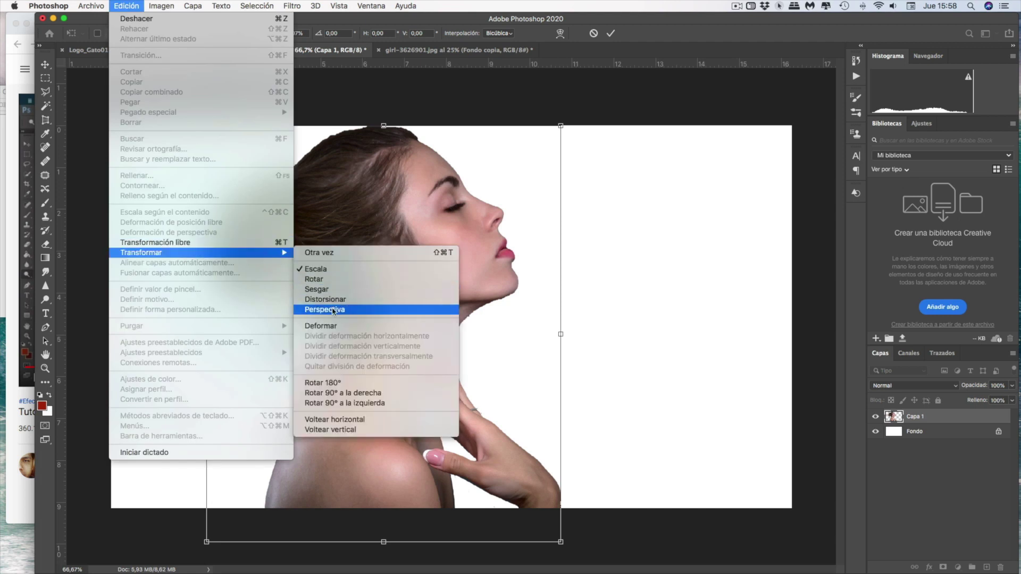
{"action": "left_click", "coordinate": [352, 420]}
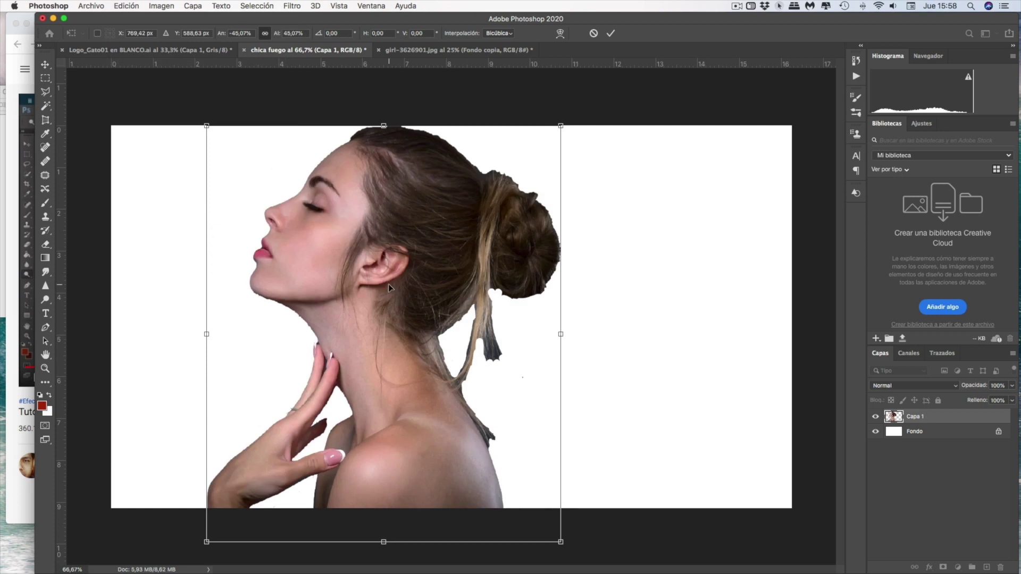
{"action": "left_click_drag", "start_coordinate": [560, 126], "coordinate": [543, 143]}
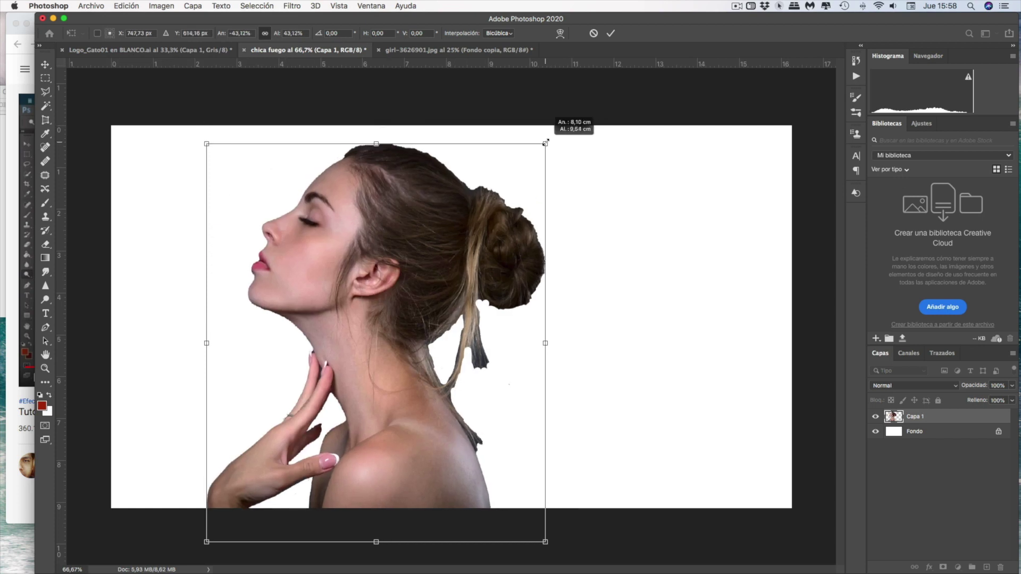
{"action": "mouse_move", "coordinate": [470, 247]}
{"action": "left_mouse_down"}
{"action": "mouse_move", "coordinate": [644, 250]}
{"action": "mouse_move", "coordinate": [559, 258]}
{"action": "left_mouse_up"}
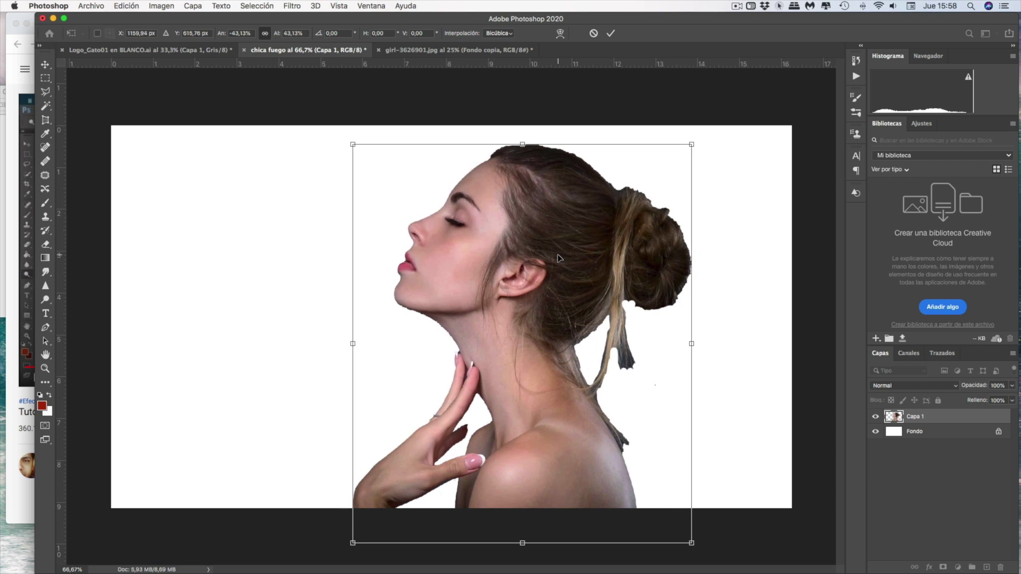
{"action": "left_click", "coordinate": [46, 65]}
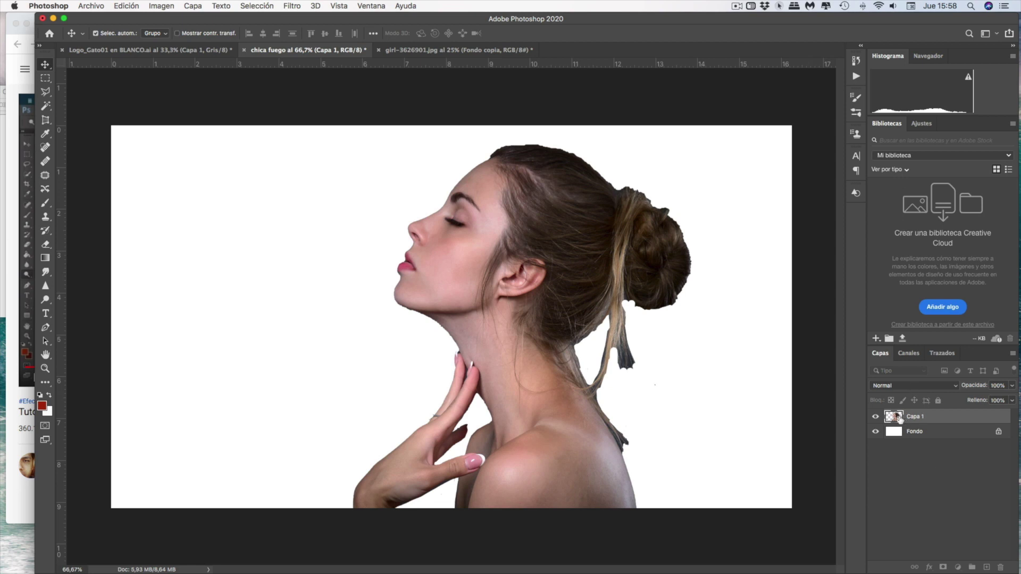
Add a layer mask and softly paint out ragged edges around the woman's hair bun and neck
{"action": "left_click", "coordinate": [943, 568]}
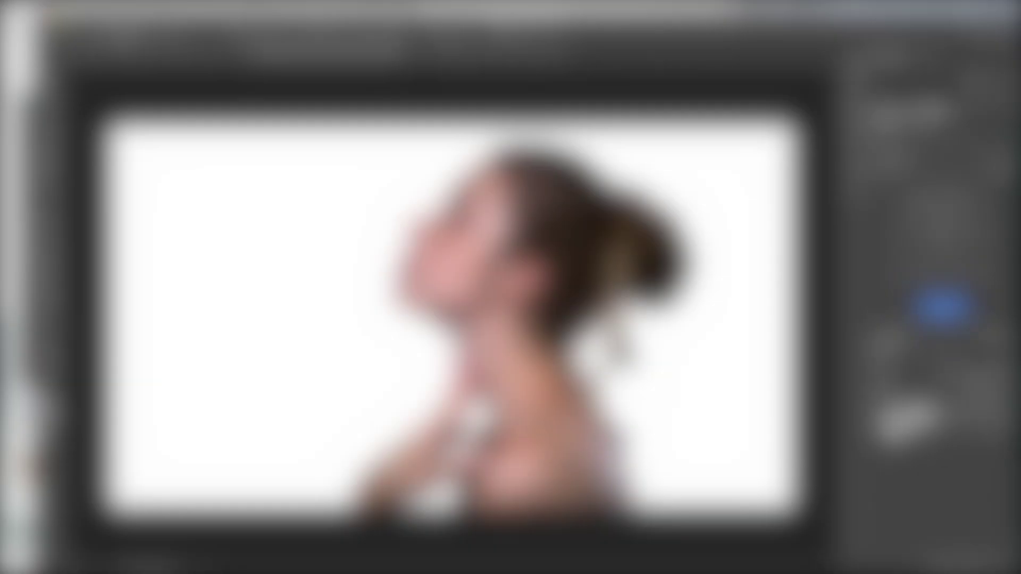
{"action": "mouse_move", "coordinate": [665, 303]}
{"action": "left_mouse_down"}
{"action": "mouse_move", "coordinate": [657, 308]}
{"action": "mouse_move", "coordinate": [638, 186]}
{"action": "mouse_move", "coordinate": [532, 143]}
{"action": "left_mouse_up"}
{"action": "mouse_move", "coordinate": [612, 309]}
{"action": "left_mouse_down"}
{"action": "mouse_move", "coordinate": [629, 344]}
{"action": "mouse_move", "coordinate": [603, 353]}
{"action": "mouse_move", "coordinate": [638, 460]}
{"action": "left_mouse_up"}
{"action": "key", "text": "x"}
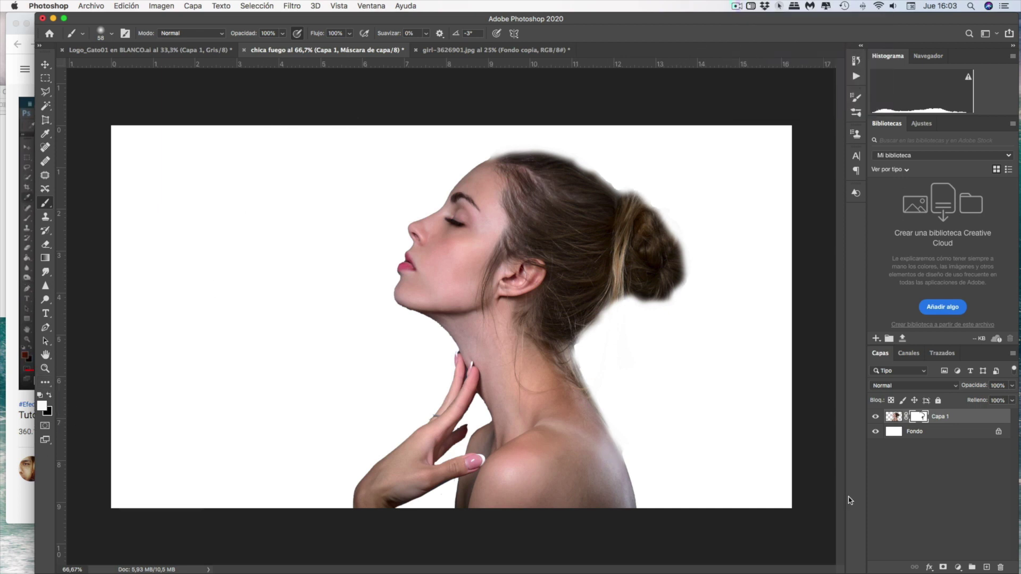
Fill the Fondo background layer with dark red 6c1502 using the Paint Bucket
{"action": "left_click", "coordinate": [915, 432]}
{"action": "left_click", "coordinate": [41, 406]}
{"action": "key", "text": "BackSpace"}
{"action": "type", "text": "6"}
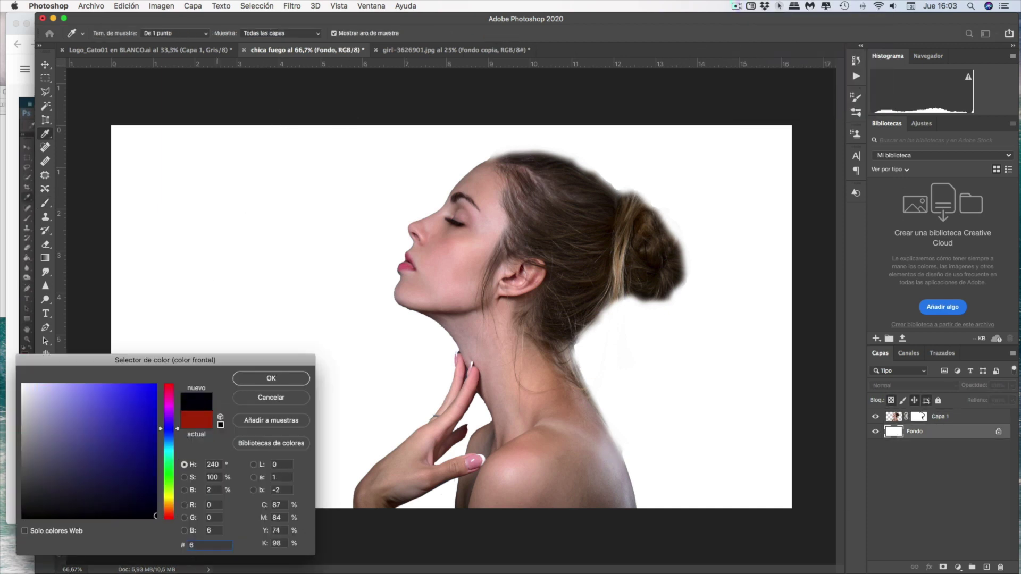
{"action": "type", "text": "c15"}
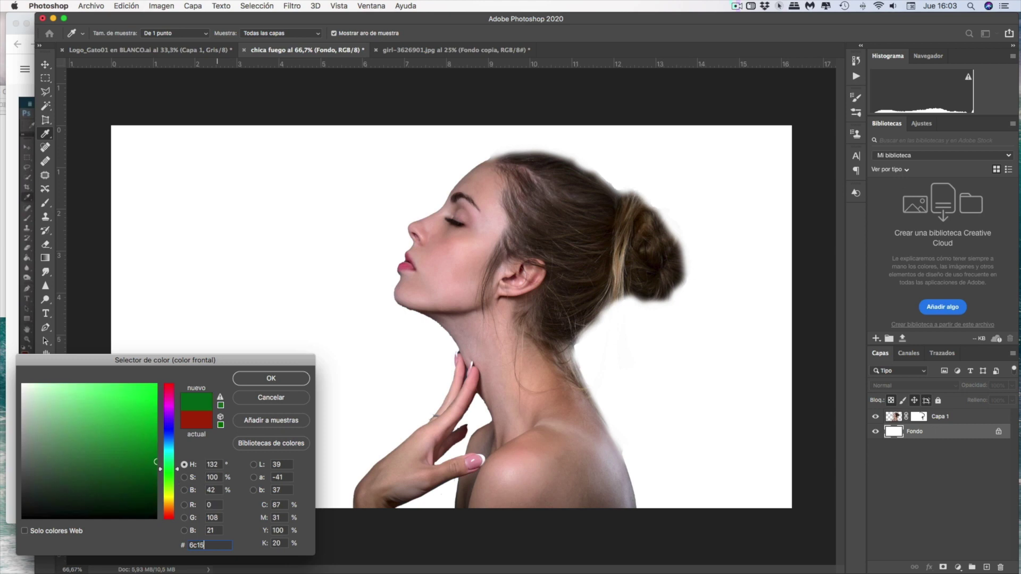
{"action": "type", "text": "02"}
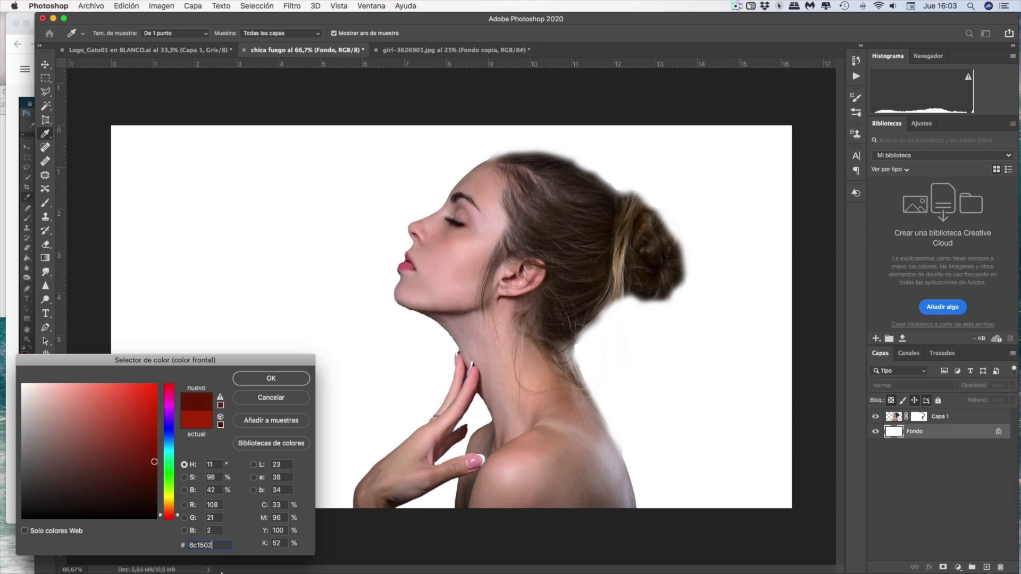
{"action": "left_click", "coordinate": [292, 379]}
{"action": "key", "text": "g"}
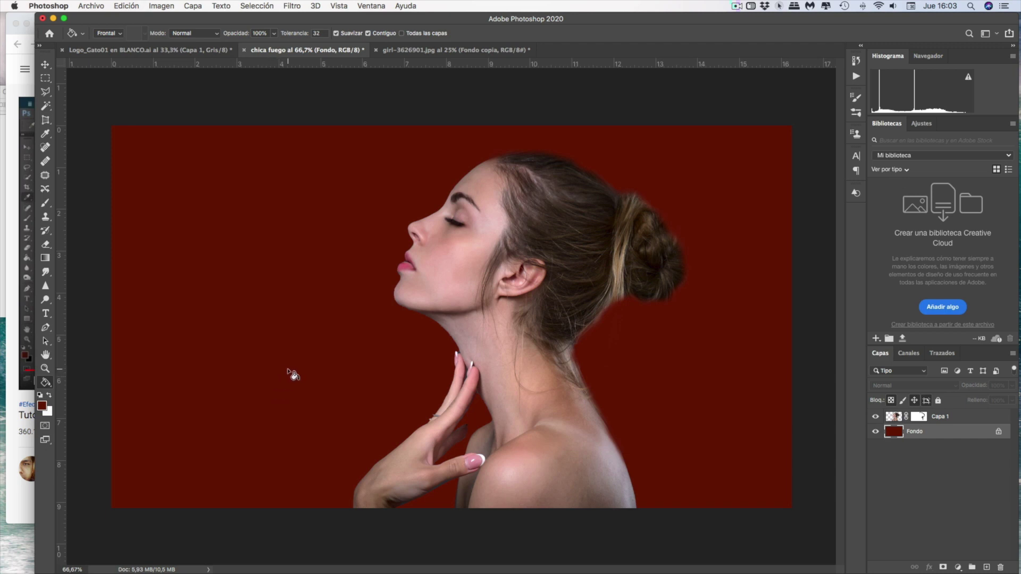
{"action": "left_click", "coordinate": [191, 7]}
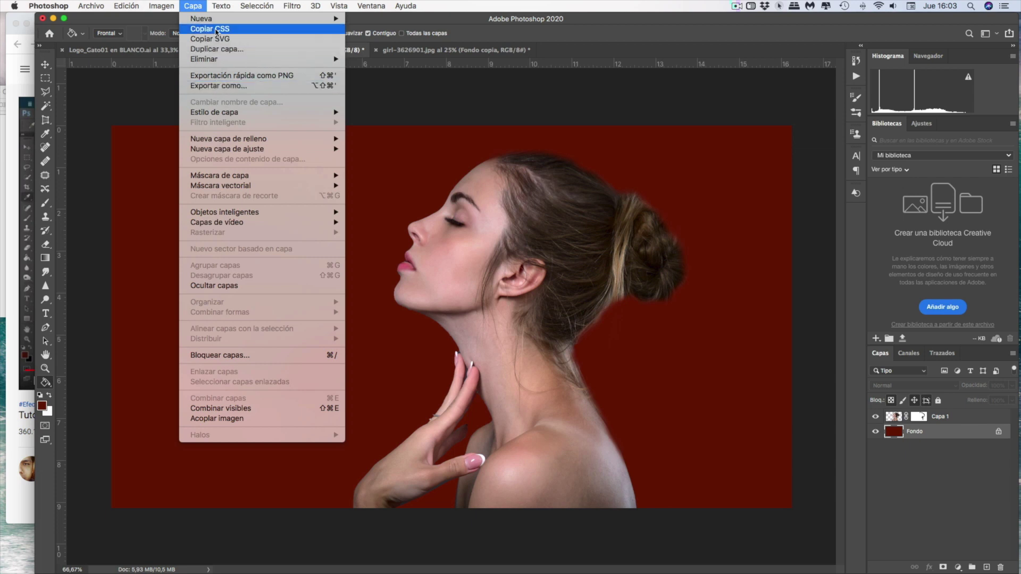
{"action": "mouse_move", "coordinate": [228, 139]}
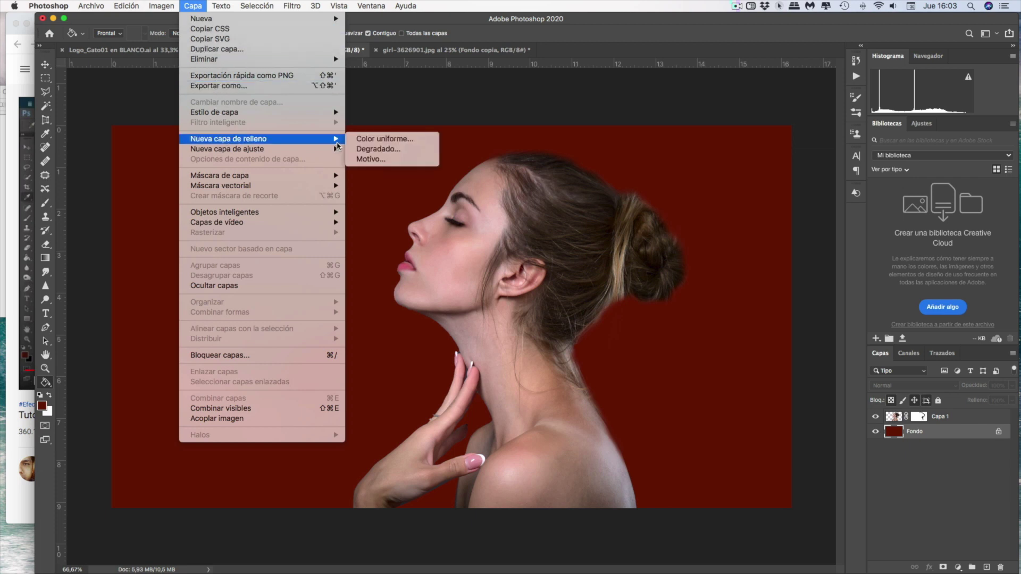
Add a grey-labelled solid black fill layer and hide the woman's layer, Capa 1
{"action": "left_click", "coordinate": [363, 139]}
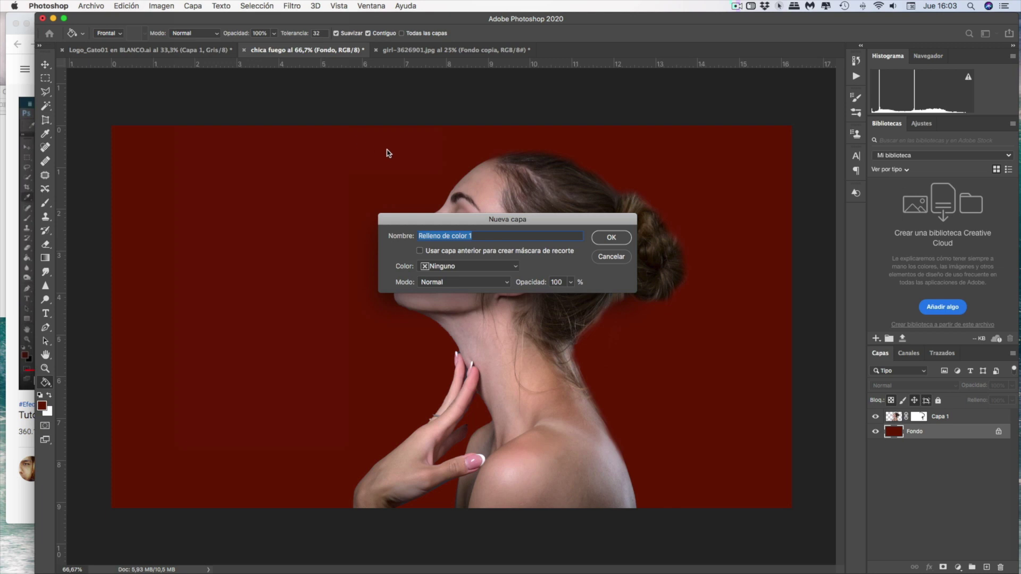
{"action": "left_click", "coordinate": [503, 267]}
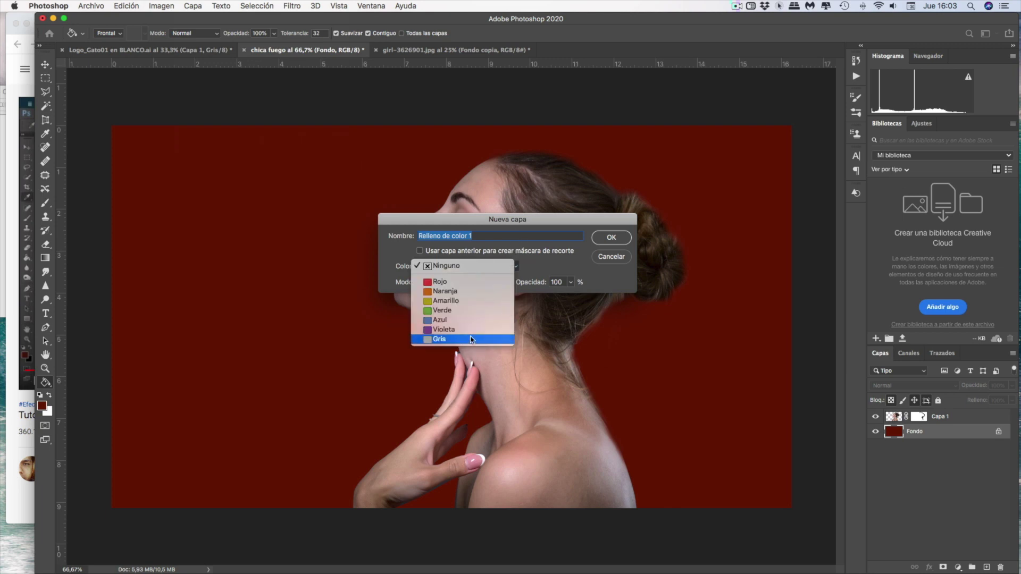
{"action": "left_click", "coordinate": [471, 342]}
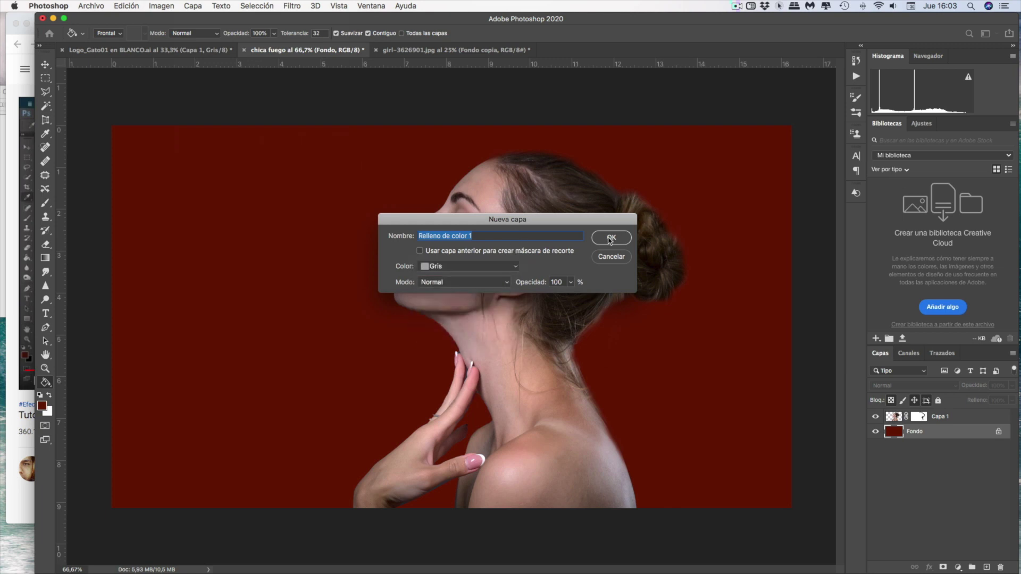
{"action": "left_click", "coordinate": [610, 238]}
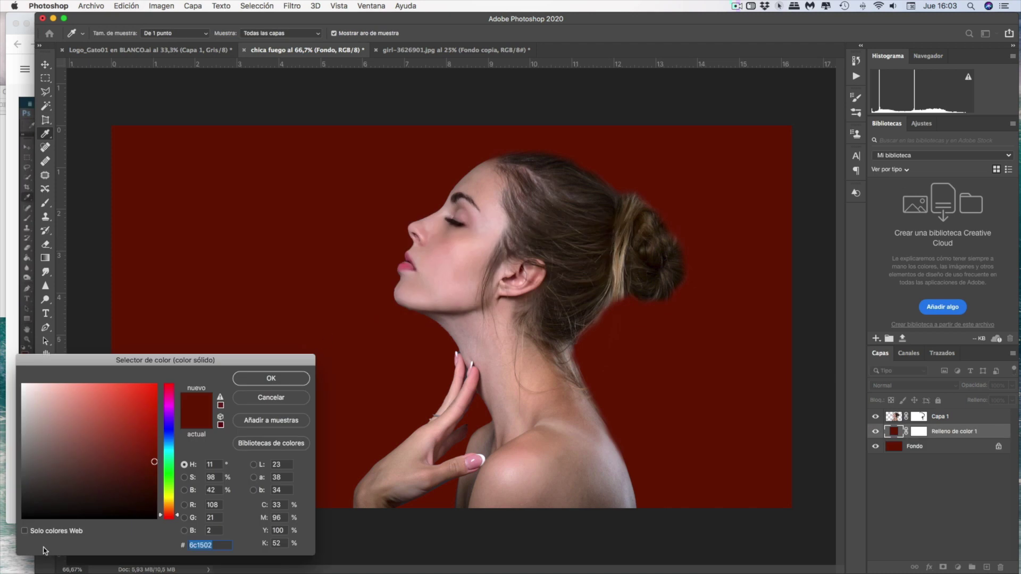
{"action": "left_click", "coordinate": [154, 517]}
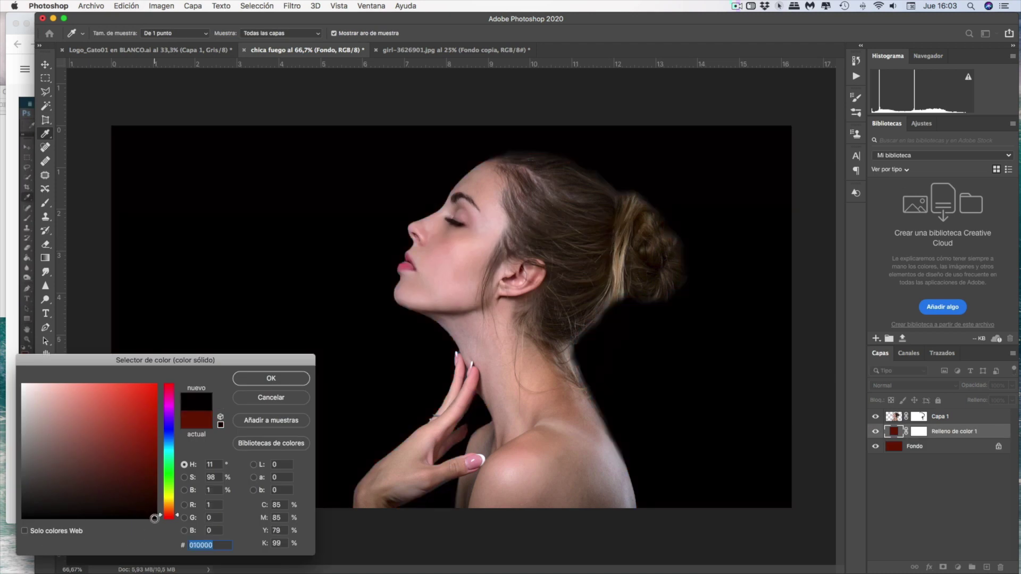
{"action": "left_click", "coordinate": [291, 379]}
{"action": "key", "text": "g"}
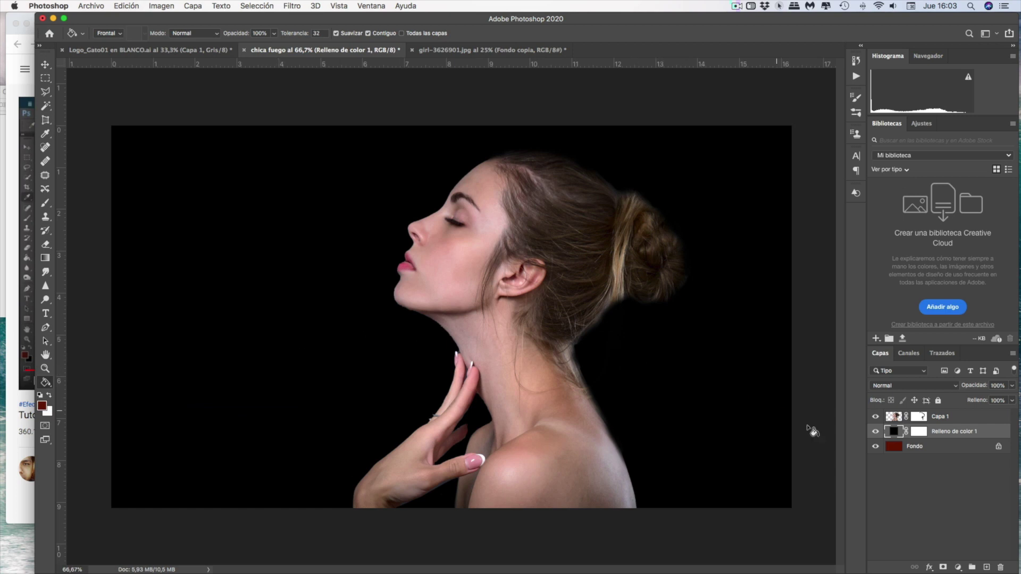
{"action": "left_click", "coordinate": [876, 417]}
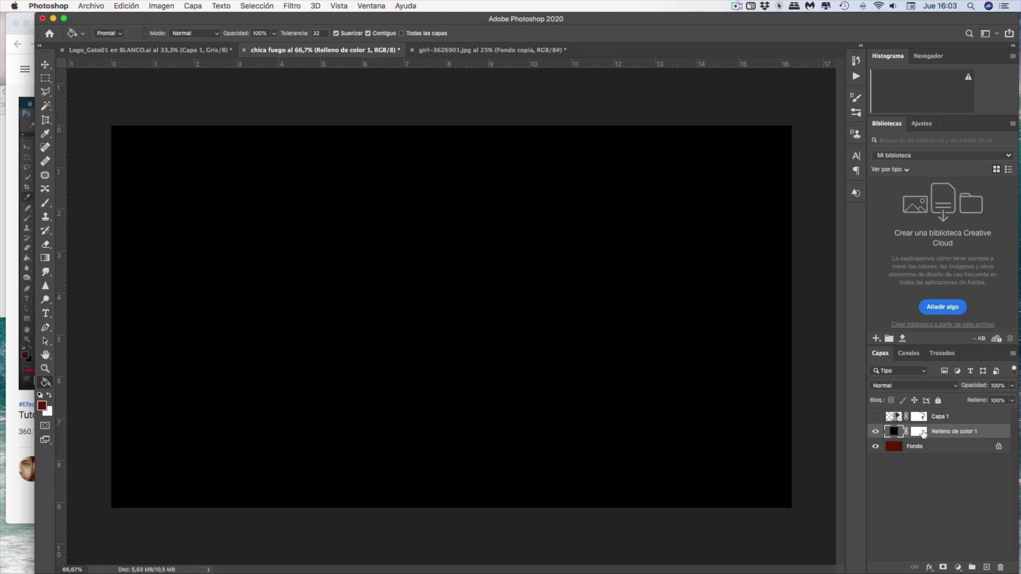
Paint the fill layer's mask centre with a 1955 px soft round black brush to reveal red
{"action": "left_click", "coordinate": [924, 433]}
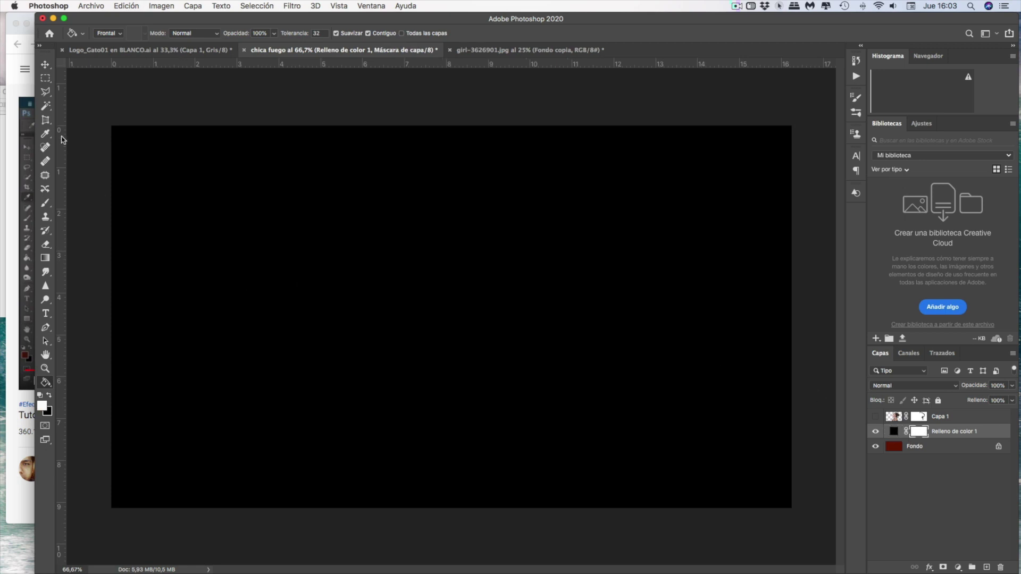
{"action": "left_click", "coordinate": [46, 203]}
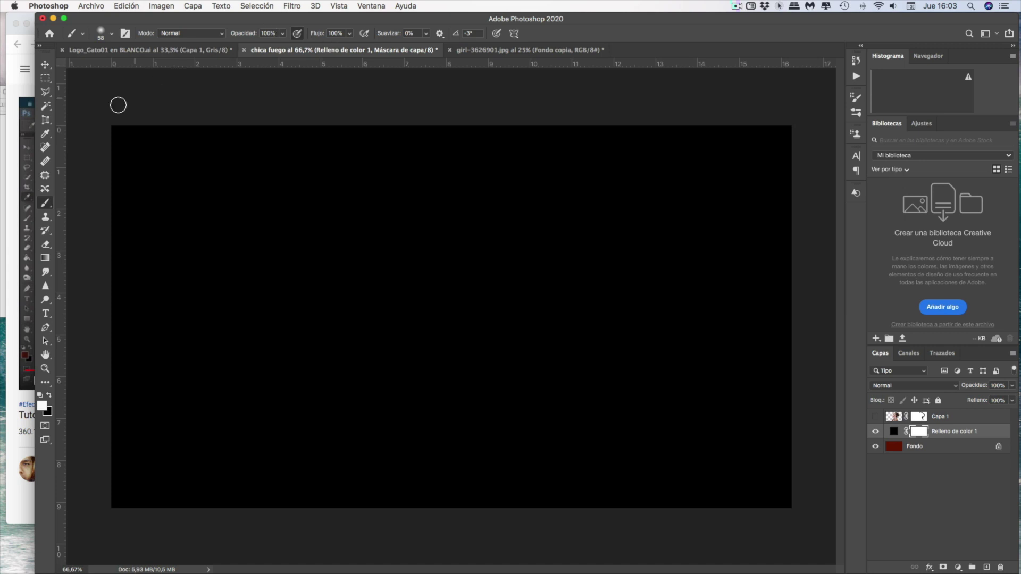
{"action": "left_click", "coordinate": [110, 34]}
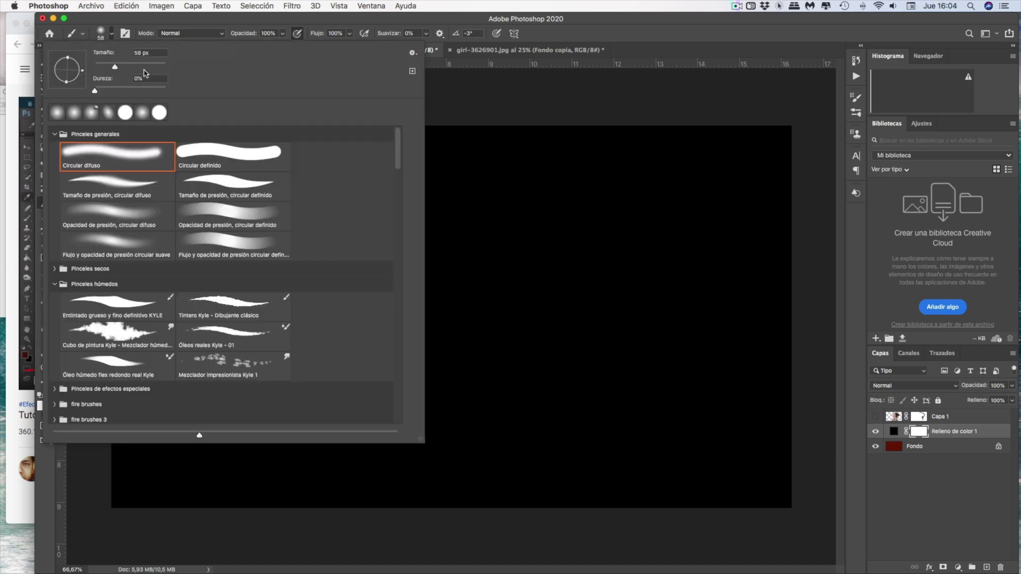
{"action": "left_click", "coordinate": [153, 67]}
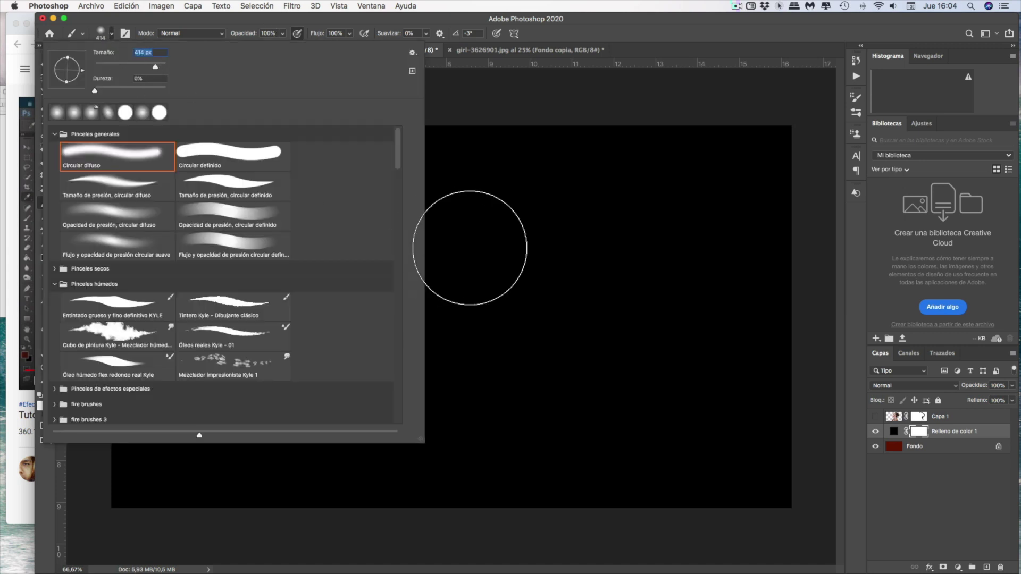
{"action": "left_click_drag", "start_coordinate": [161, 68], "coordinate": [162, 71]}
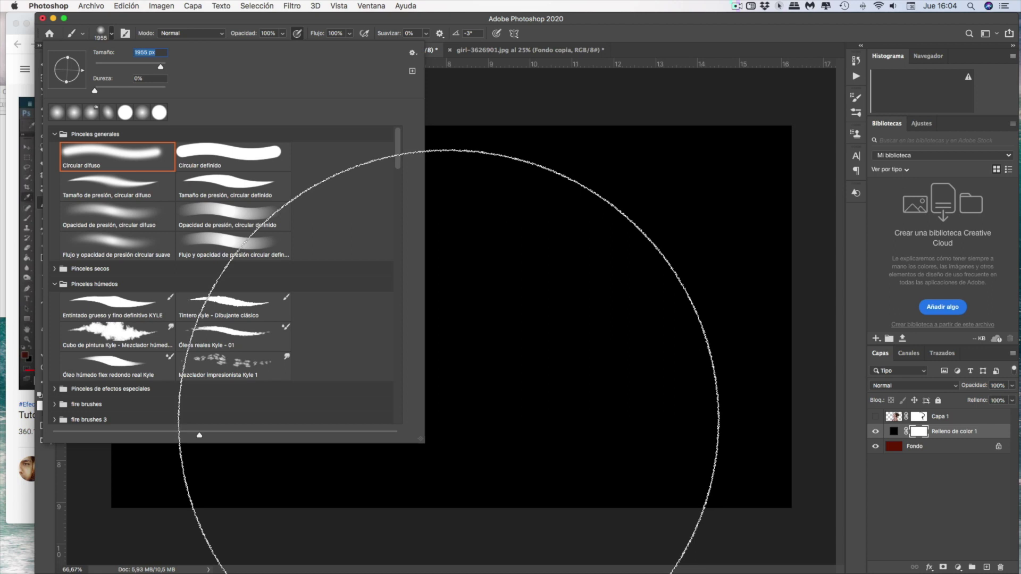
{"action": "key", "text": "Return"}
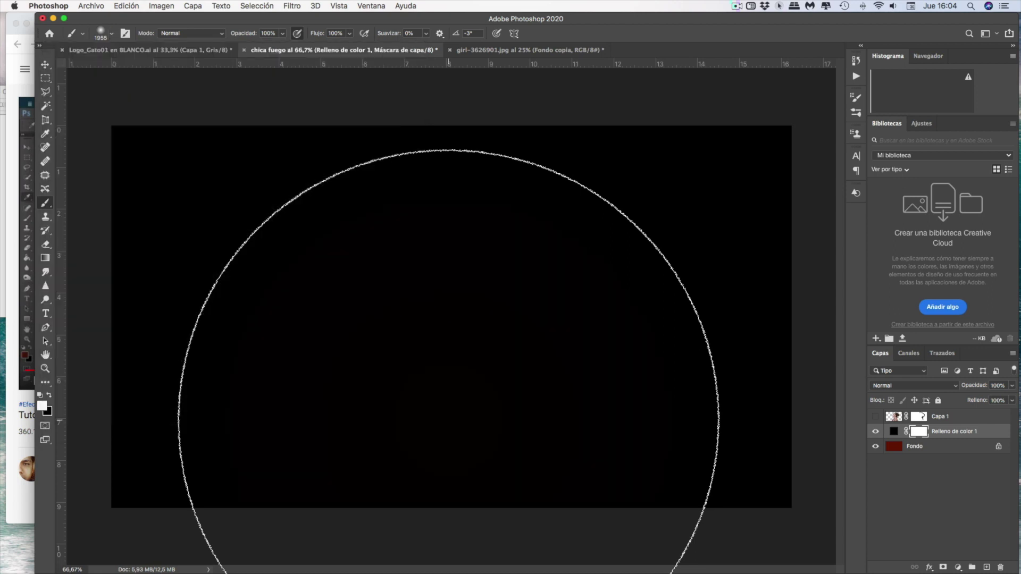
{"action": "key", "text": "x"}
{"action": "left_click", "coordinate": [448, 420]}
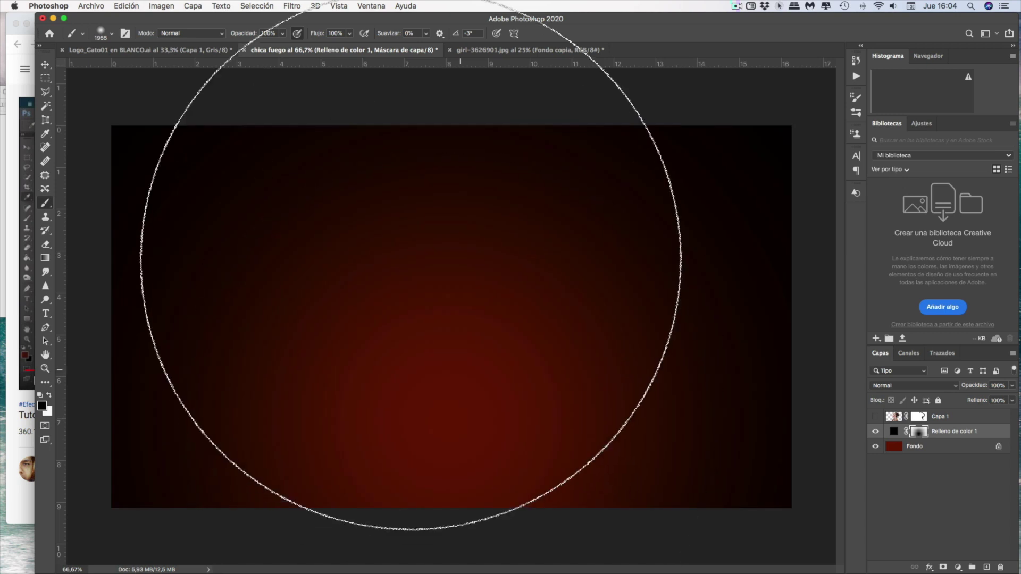
{"action": "left_click", "coordinate": [104, 33]}
Show and select the woman's layer, Capa 1, and desaturate her to grey
{"action": "left_click", "coordinate": [737, 6]}
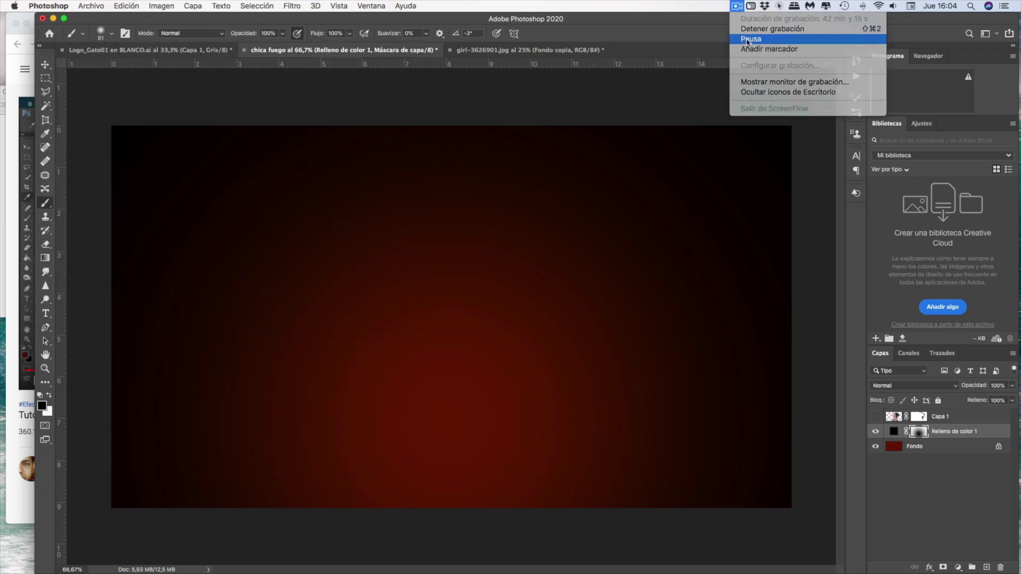
{"action": "left_click", "coordinate": [756, 34]}
{"action": "left_click", "coordinate": [876, 418]}
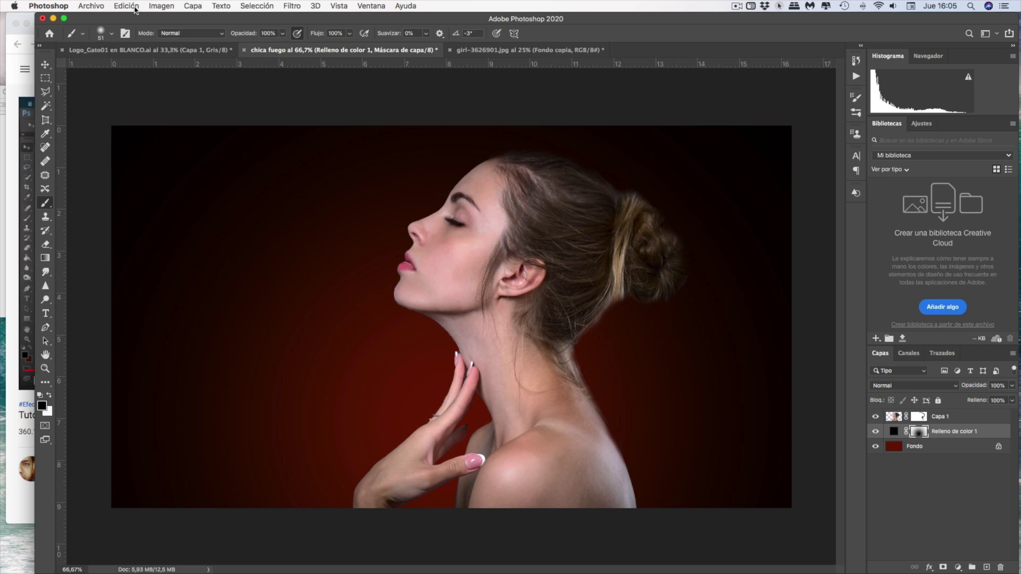
{"action": "left_click", "coordinate": [893, 416]}
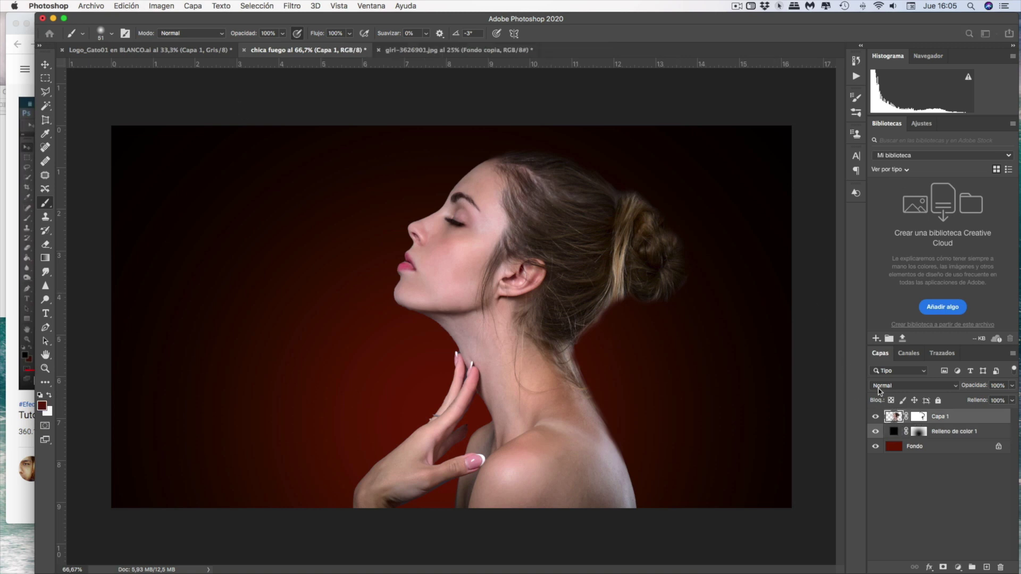
{"action": "left_click", "coordinate": [119, 7]}
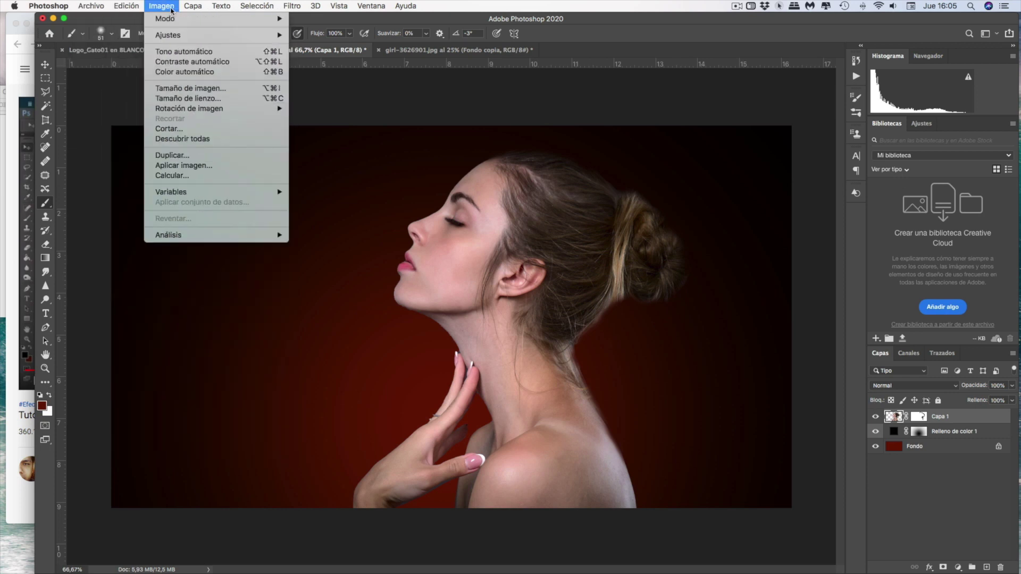
{"action": "mouse_move", "coordinate": [172, 36]}
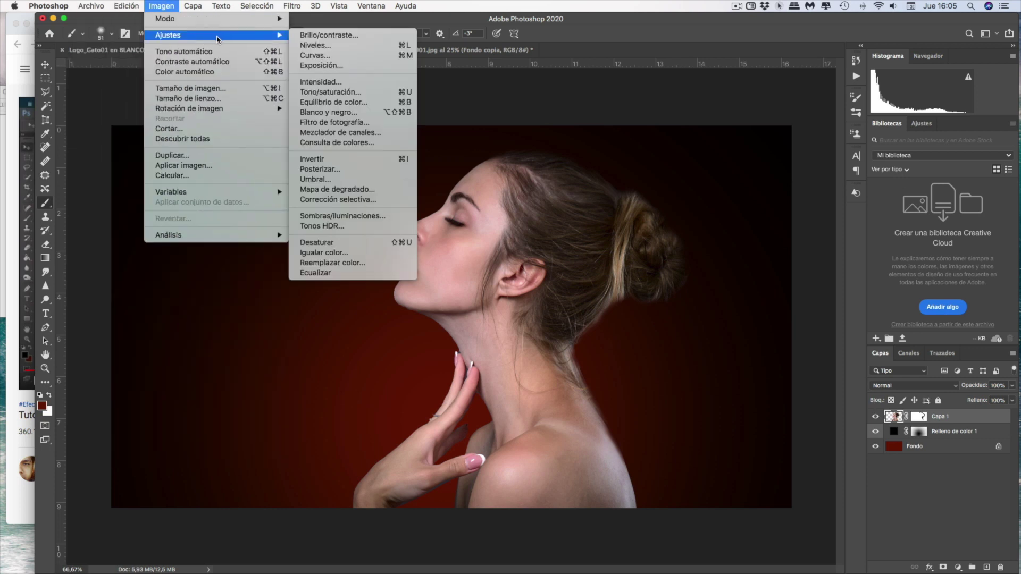
{"action": "left_click", "coordinate": [390, 244]}
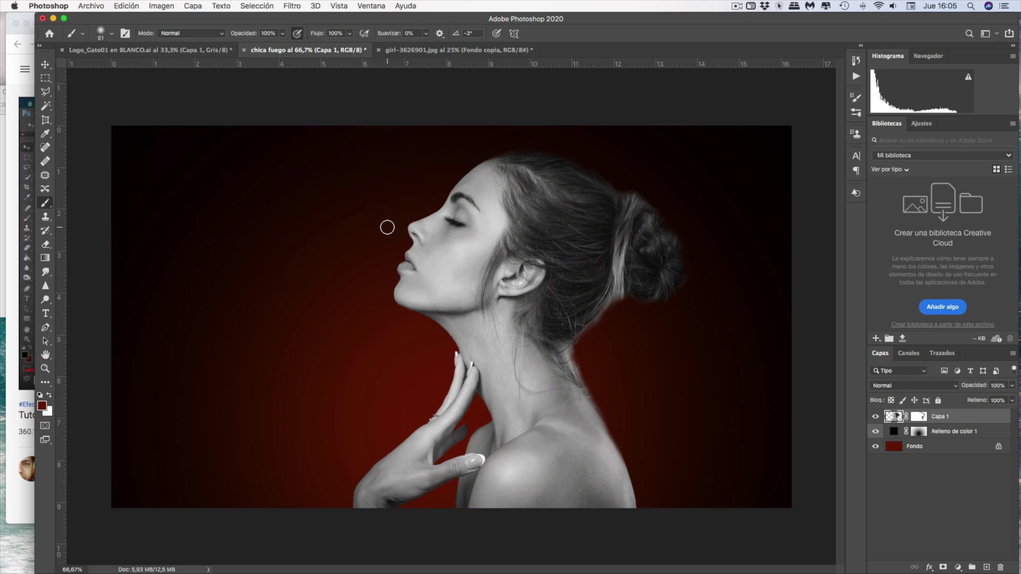
Invert the woman to a negative and clip a new Hue/Saturation adjustment layer to her
{"action": "left_click", "coordinate": [737, 6]}
{"action": "left_click", "coordinate": [744, 40]}
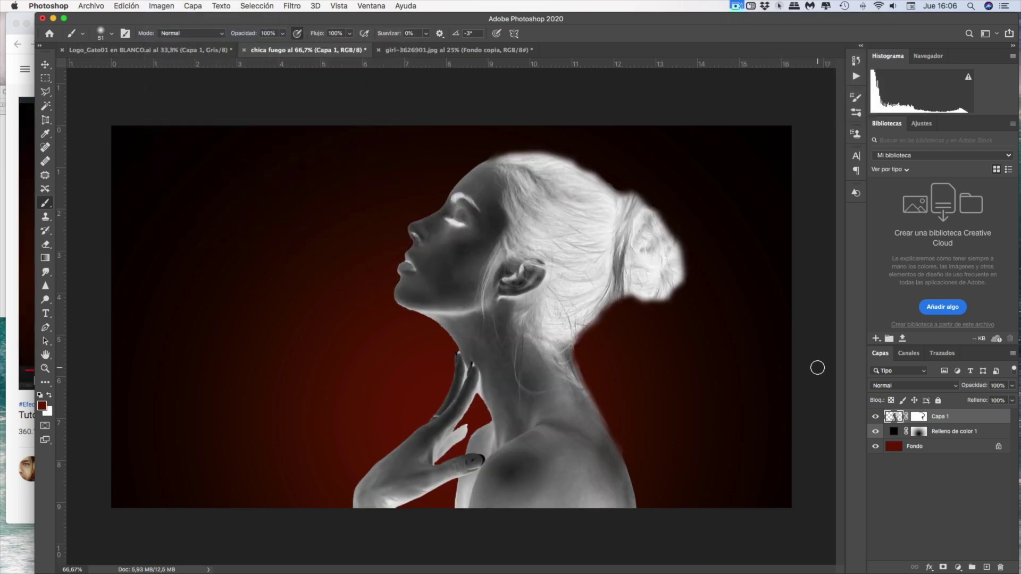
{"action": "left_click", "coordinate": [957, 568]}
{"action": "left_click", "coordinate": [963, 450]}
{"action": "left_click", "coordinate": [781, 302]}
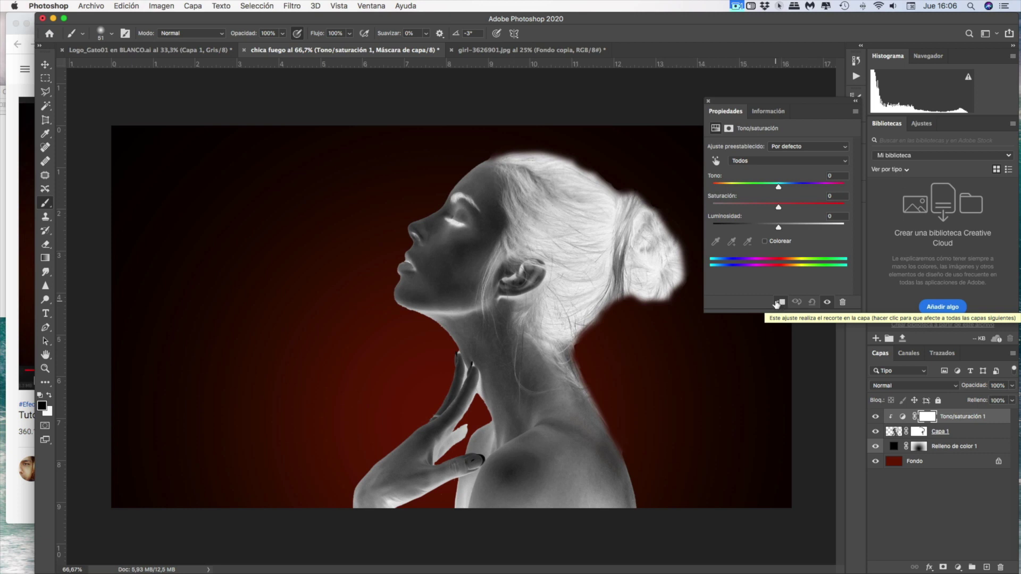
Give the clipped Hue/Saturation adjustment Hue +10 and Saturation 70
{"action": "left_click", "coordinate": [736, 7]}
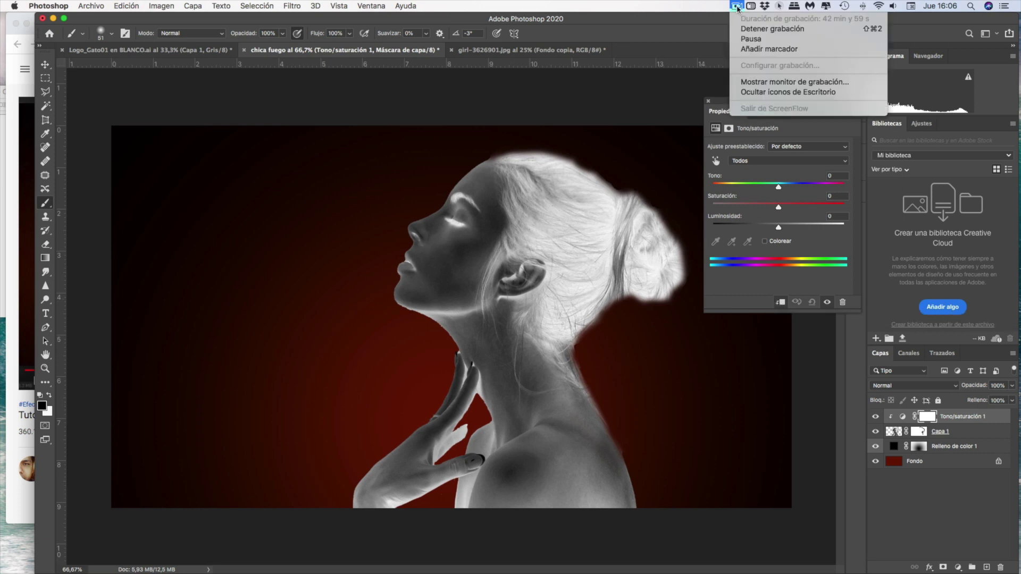
{"action": "left_click", "coordinate": [750, 39]}
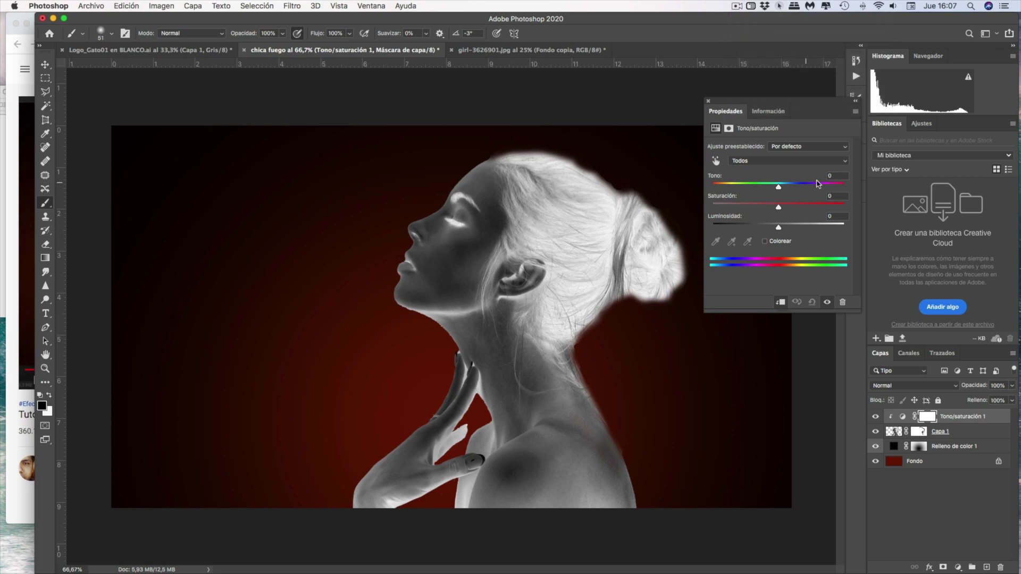
{"action": "left_click", "coordinate": [834, 175]}
{"action": "key", "text": "BackSpace"}
{"action": "type", "text": "10"}
{"action": "type", "text": "7"}
{"action": "type", "text": "0"}
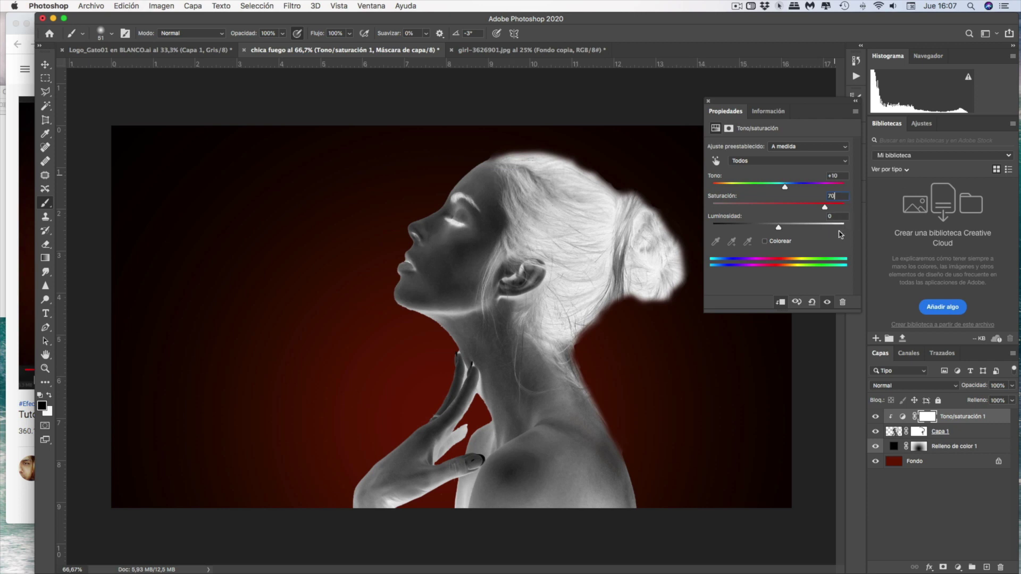
{"action": "left_click", "coordinate": [709, 101]}
{"action": "left_click", "coordinate": [736, 9]}
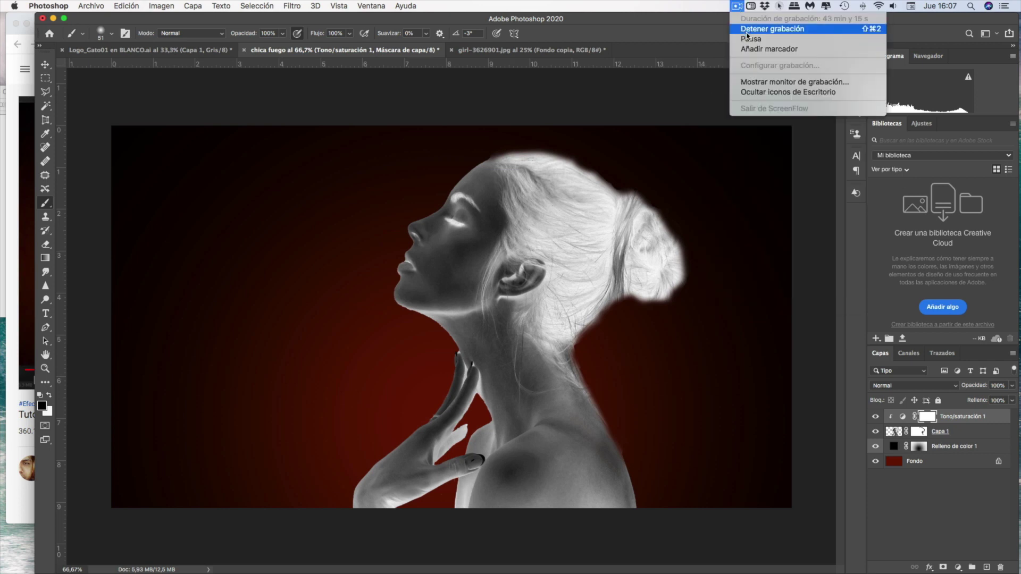
{"action": "left_click", "coordinate": [745, 40]}
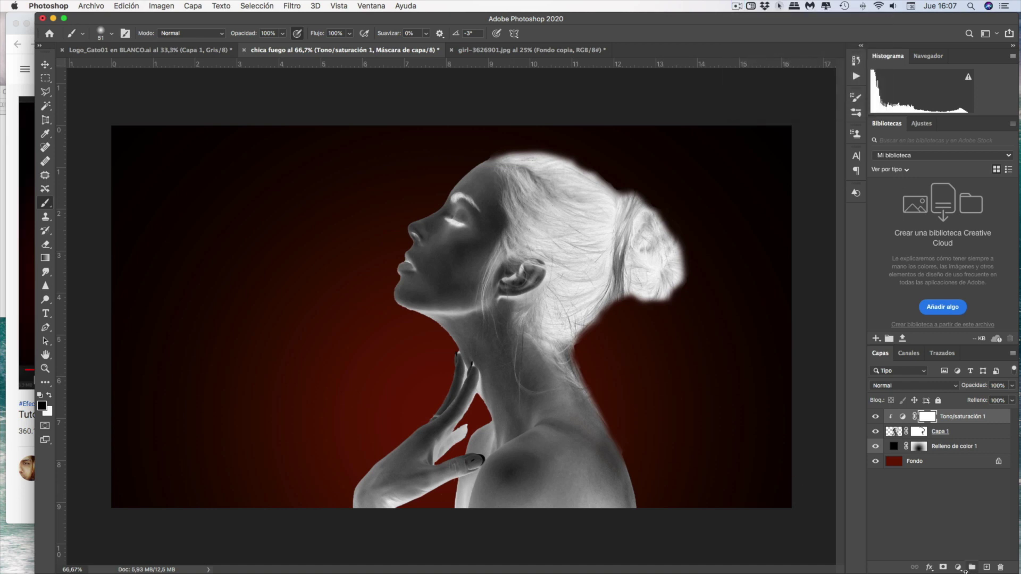
{"action": "left_click", "coordinate": [958, 567]}
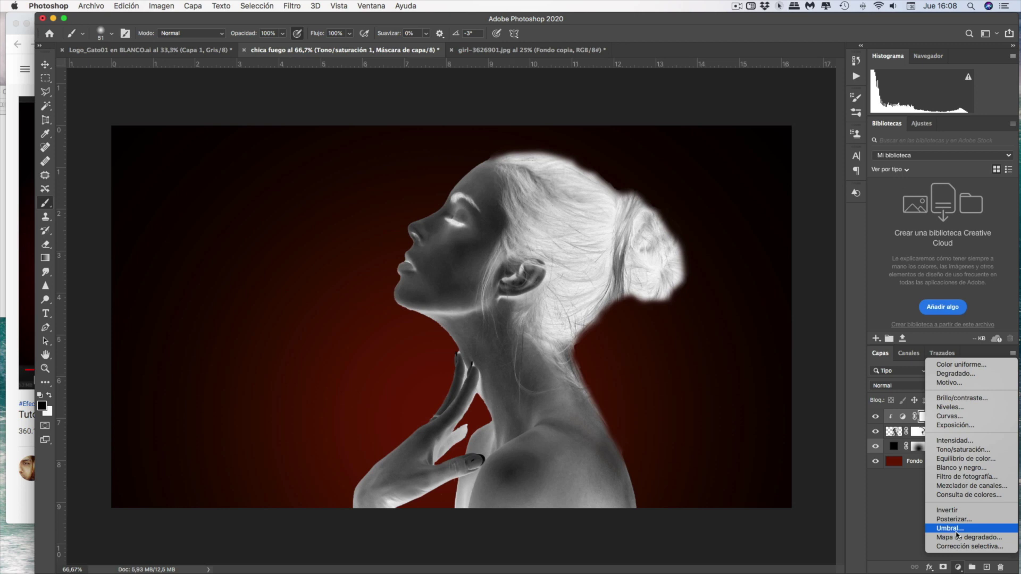
Add a Levels adjustment clipped to the woman with RGB input levels 20, 1,35 and 230
{"action": "left_click", "coordinate": [950, 409]}
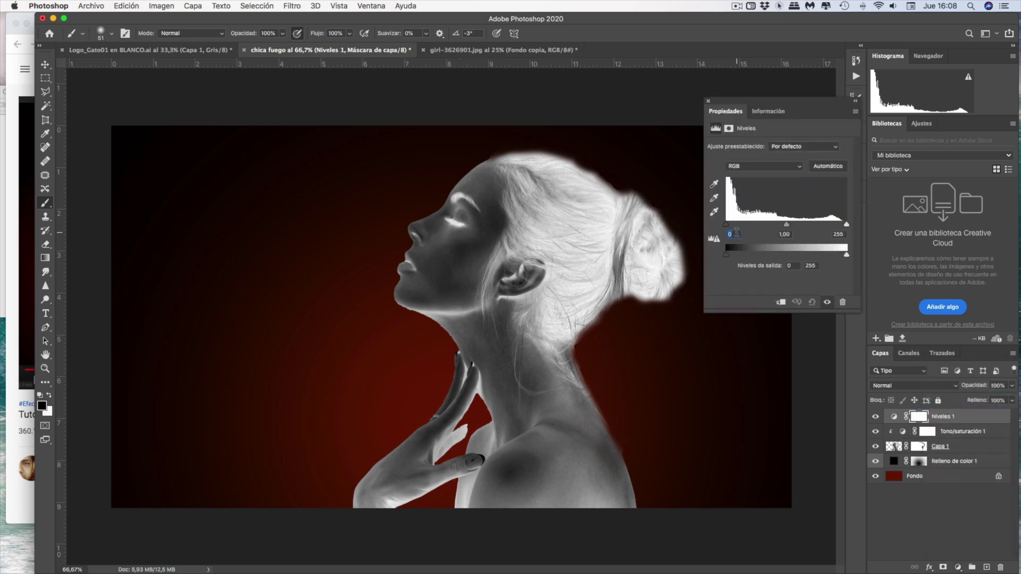
{"action": "type", "text": "20"}
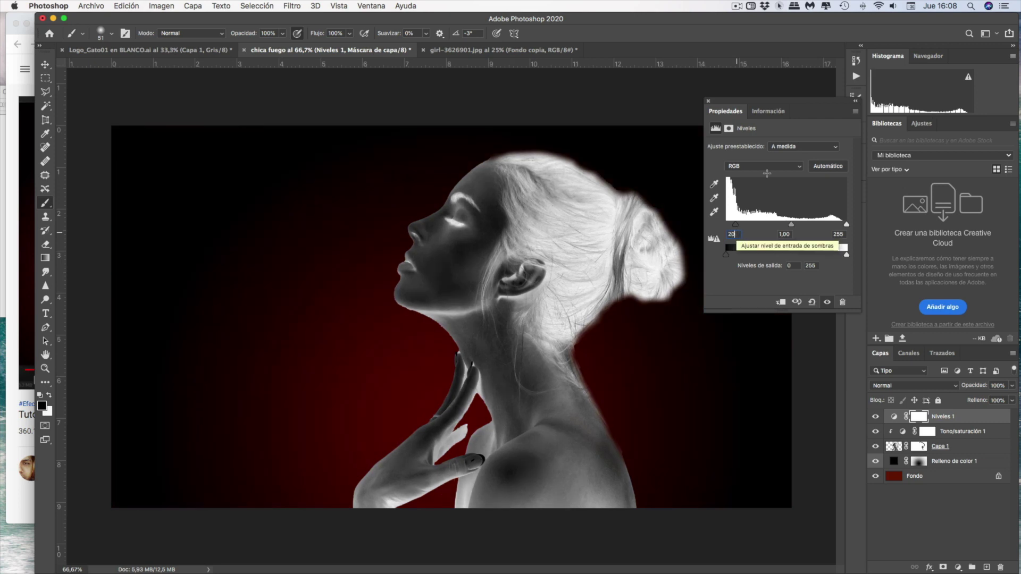
{"action": "left_click", "coordinate": [737, 7]}
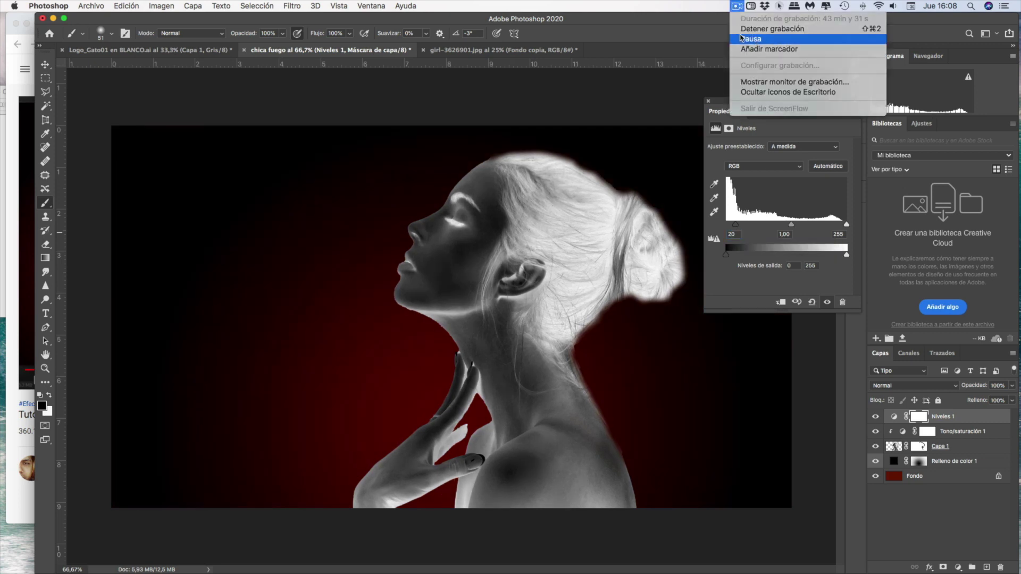
{"action": "left_click", "coordinate": [750, 39]}
{"action": "left_click", "coordinate": [786, 234]}
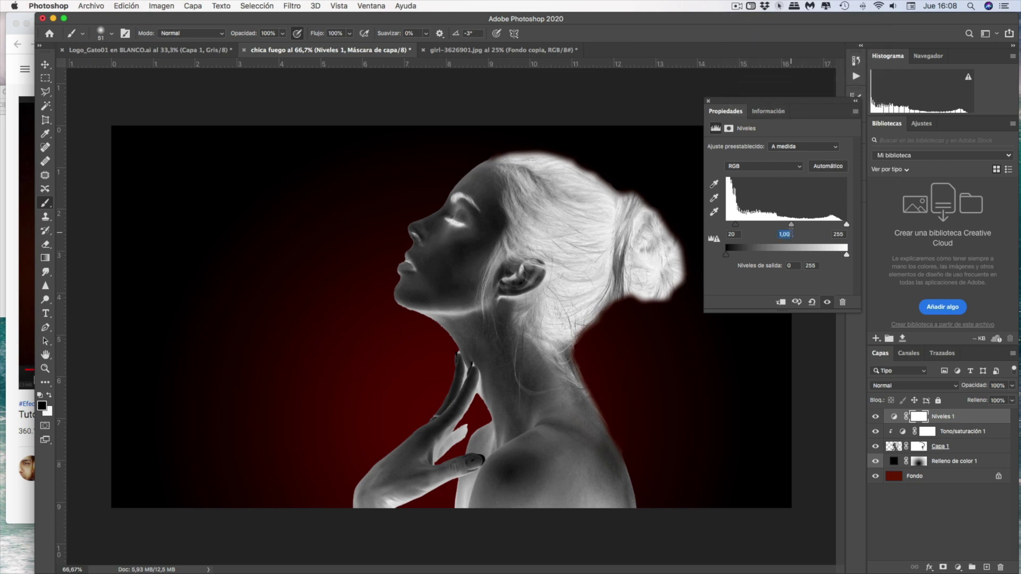
{"action": "key", "text": "BackSpace"}
{"action": "type", "text": "1"}
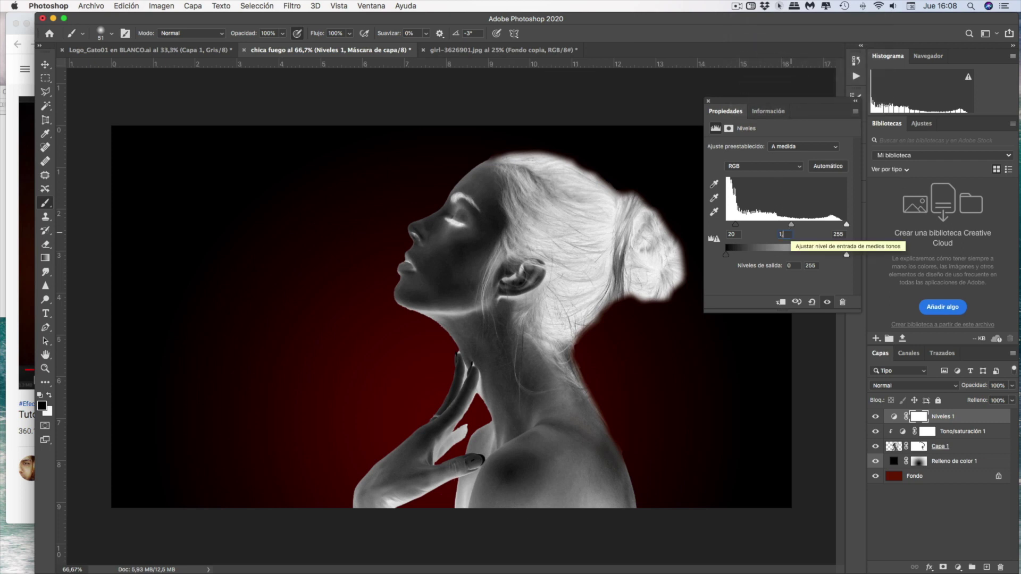
{"action": "type", "text": ",35"}
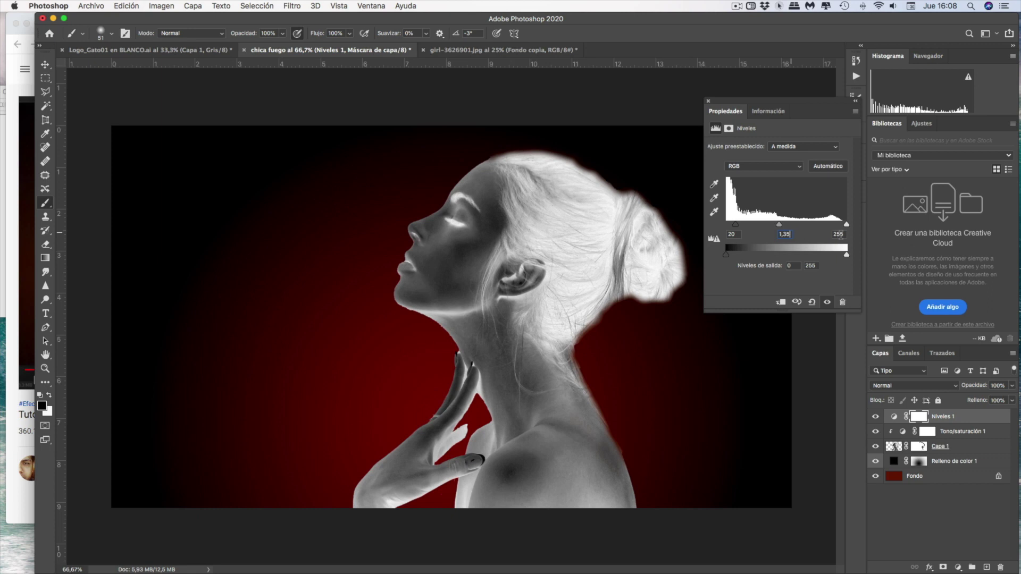
{"action": "left_click", "coordinate": [839, 234]}
{"action": "type", "text": "230"}
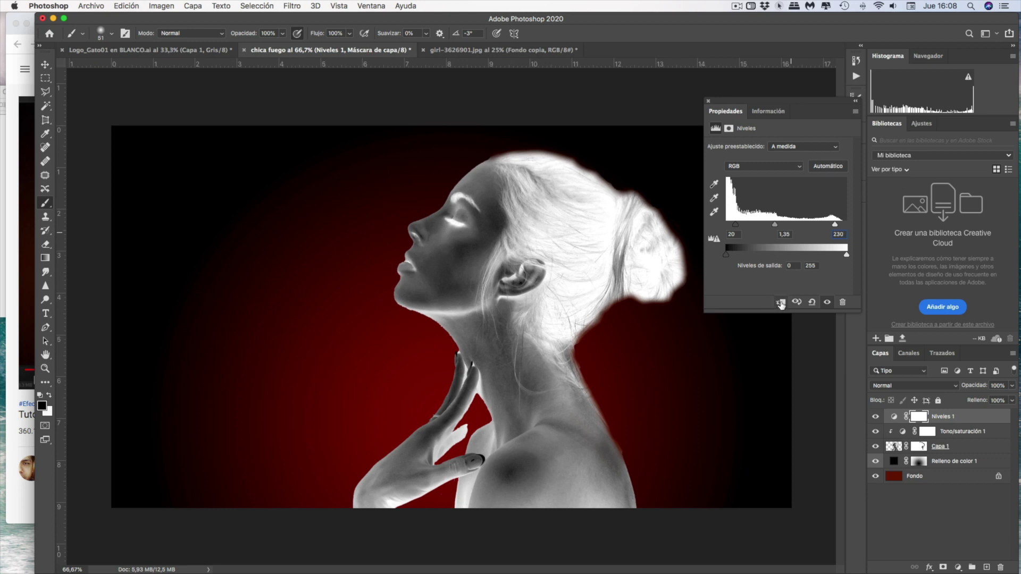
{"action": "left_click", "coordinate": [781, 303]}
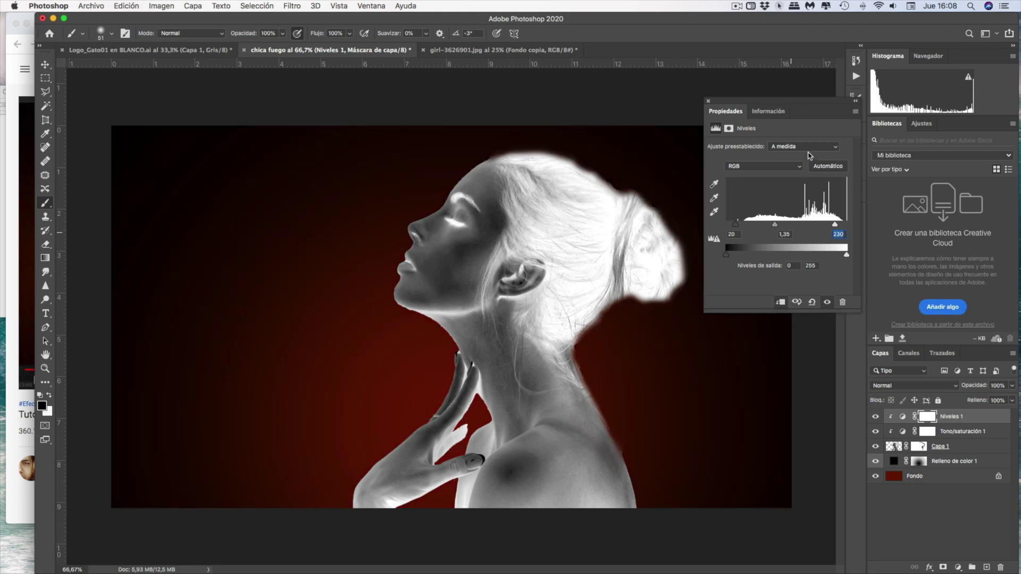
Set the red (Rojo) channel Levels to midtone 1,2 and white point 230
{"action": "left_click", "coordinate": [768, 166]}
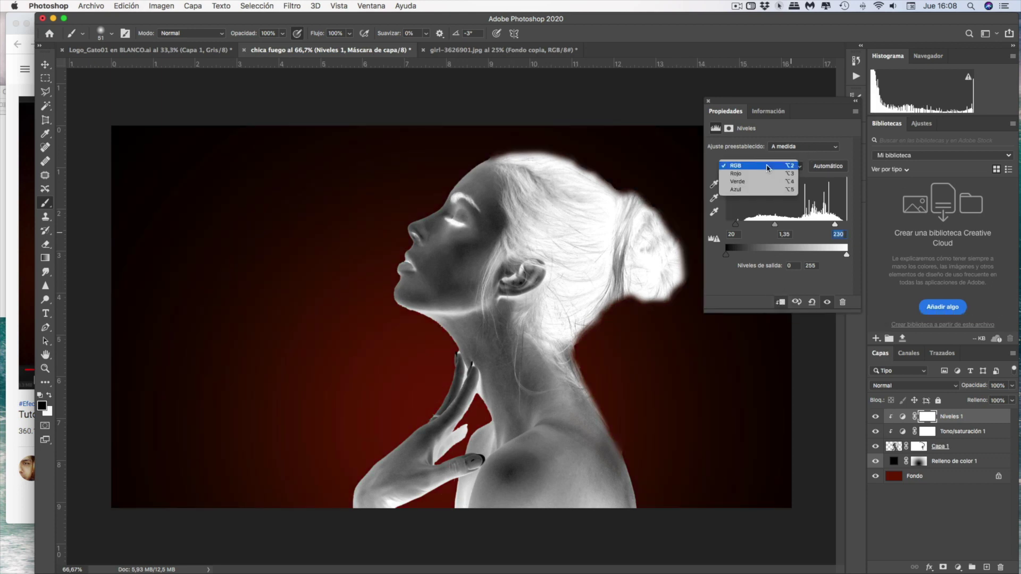
{"action": "left_click", "coordinate": [768, 175]}
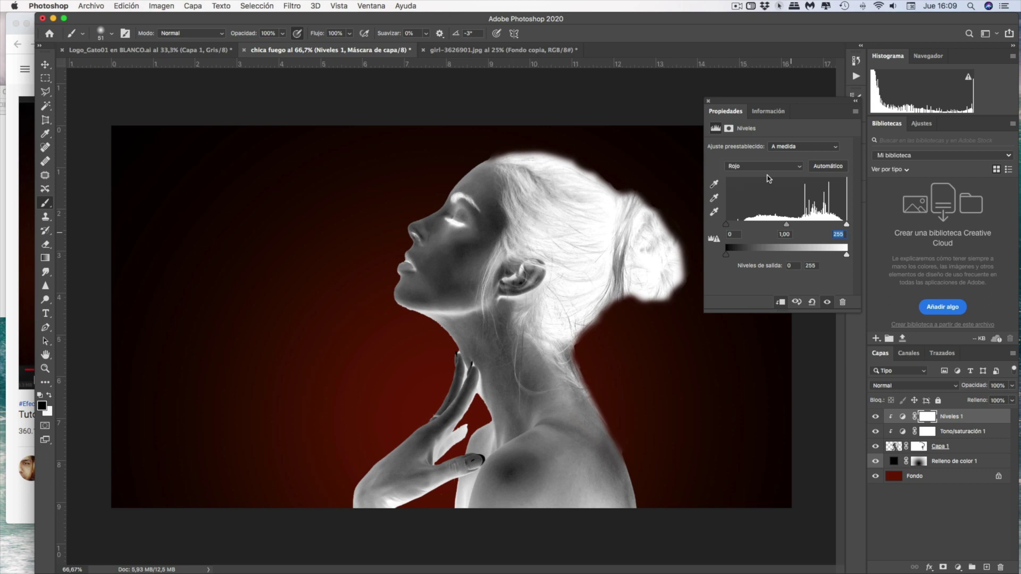
{"action": "left_click", "coordinate": [785, 234]}
{"action": "key", "text": "BackSpace"}
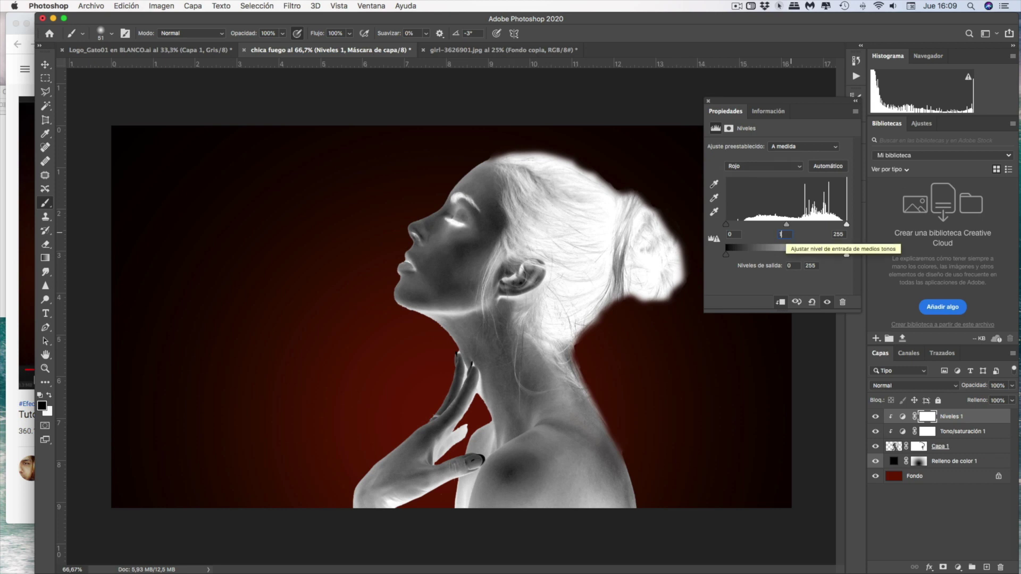
{"action": "type", "text": "1,2"}
{"action": "left_click", "coordinate": [845, 235]}
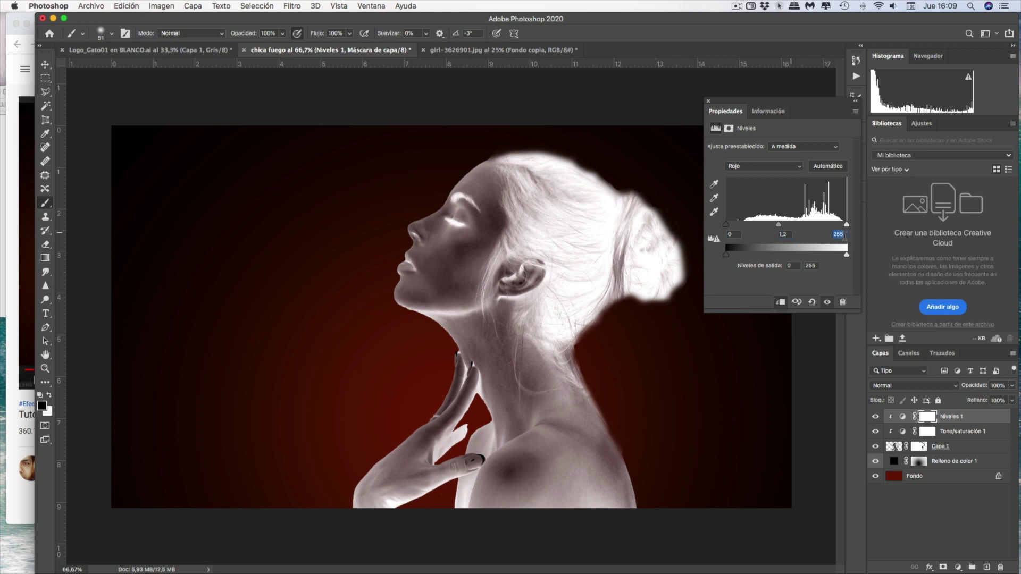
{"action": "type", "text": "230"}
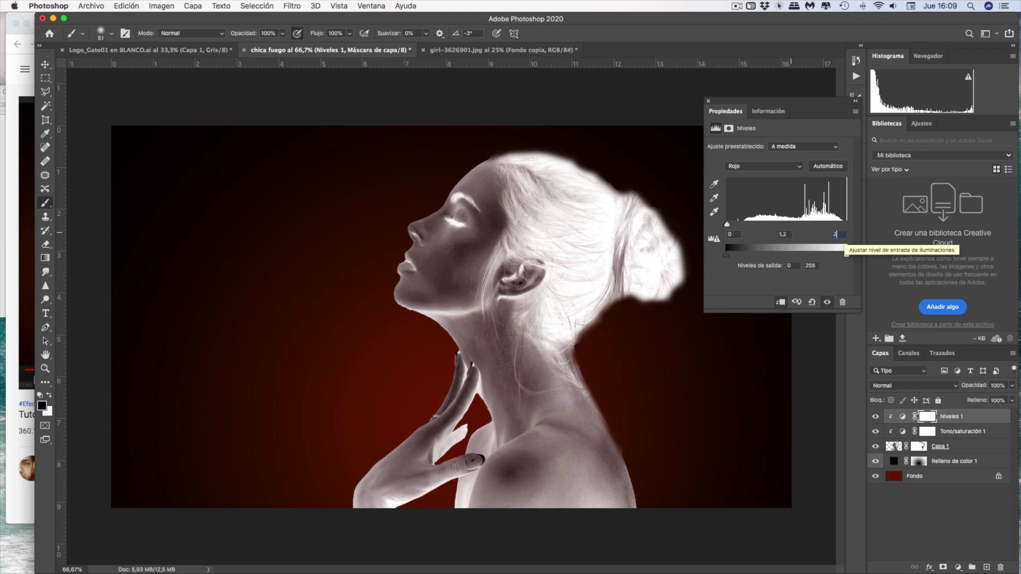
Set the green (Verde) channel white point to 230
{"action": "left_click", "coordinate": [800, 167]}
{"action": "left_click", "coordinate": [796, 173]}
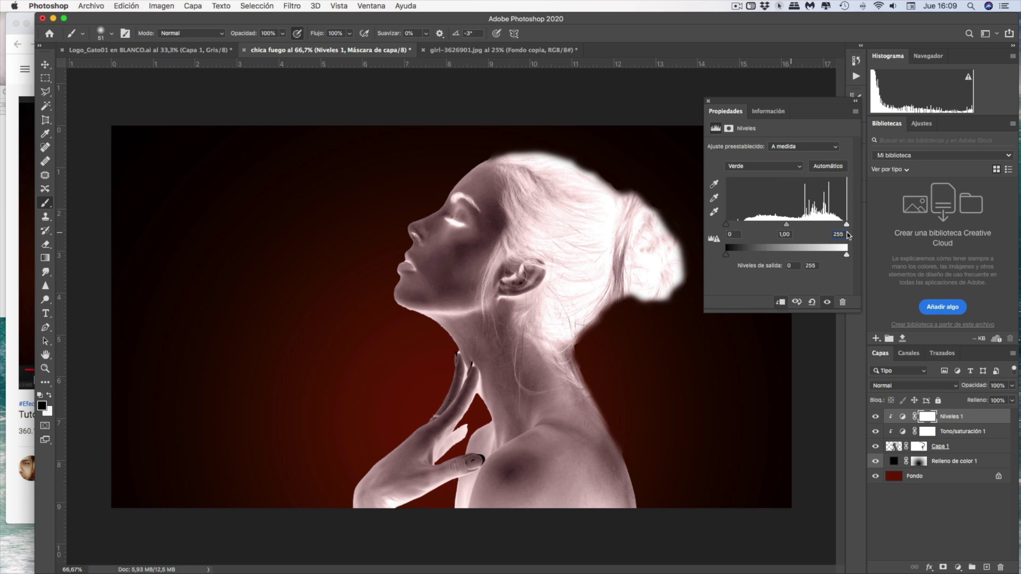
{"action": "type", "text": "252"}
{"action": "key", "text": "BackSpace"}
{"action": "key", "text": "BackSpace"}
{"action": "key", "text": "BackSpace"}
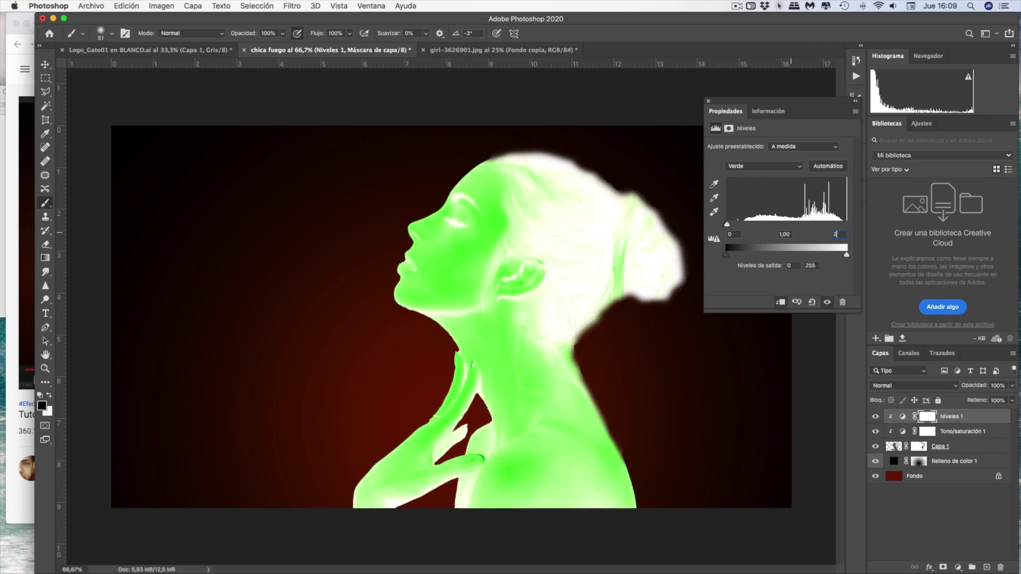
{"action": "type", "text": "30"}
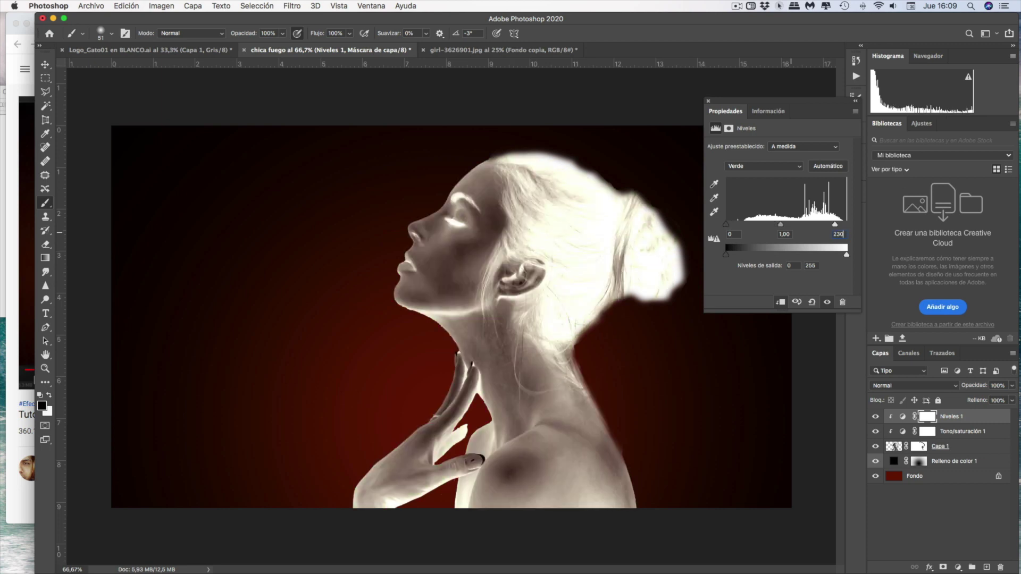
Set the blue (Azul) channel to midtone 0,7 and white point 230, then close Properties
{"action": "left_click", "coordinate": [798, 168]}
{"action": "double_click", "coordinate": [785, 234]}
{"action": "key", "text": "BackSpace"}
{"action": "type", "text": "0,"}
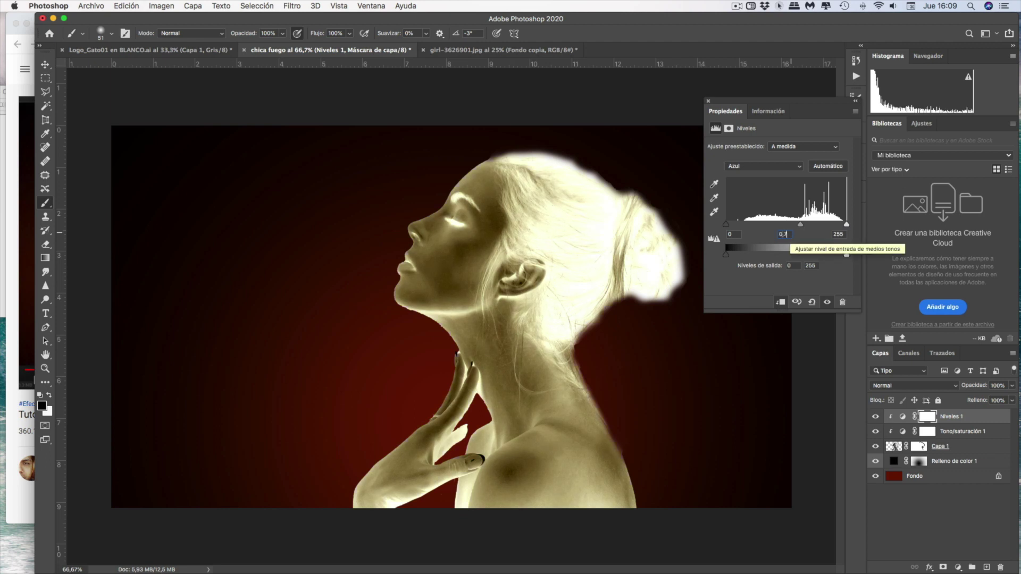
{"action": "type", "text": "7"}
{"action": "key", "text": "Tab"}
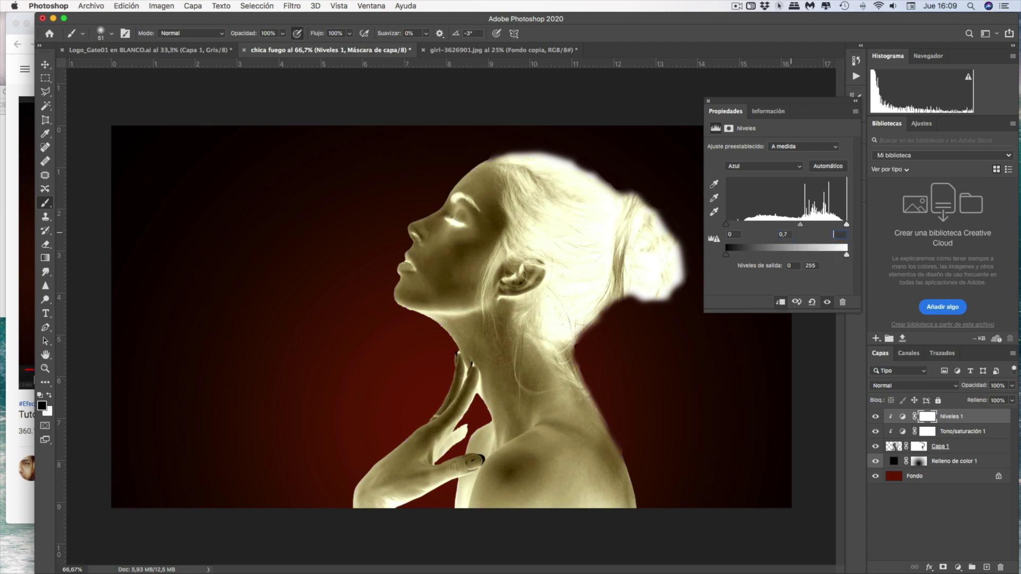
{"action": "type", "text": "230"}
{"action": "left_click", "coordinate": [708, 101]}
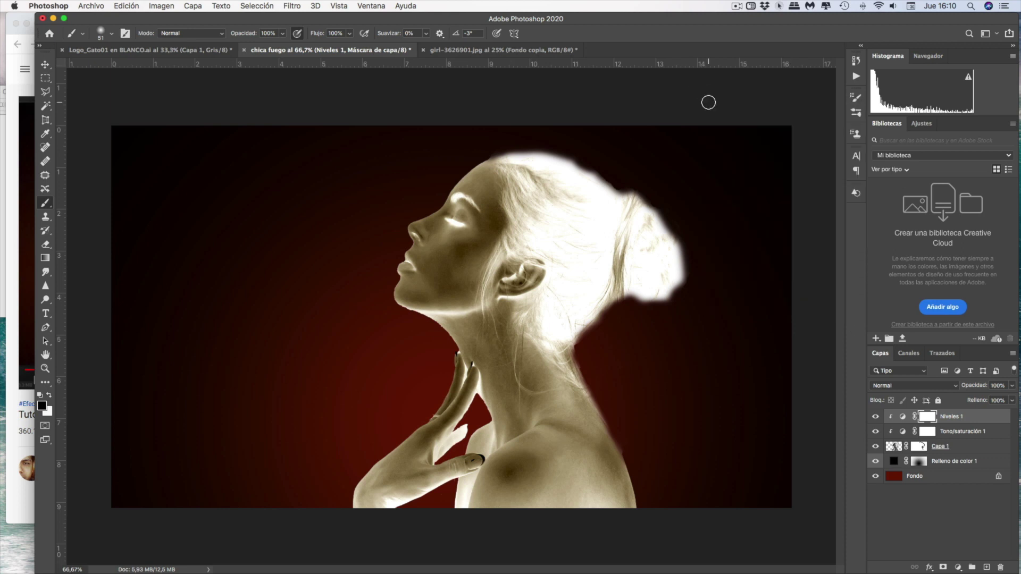
{"action": "left_click", "coordinate": [736, 6]}
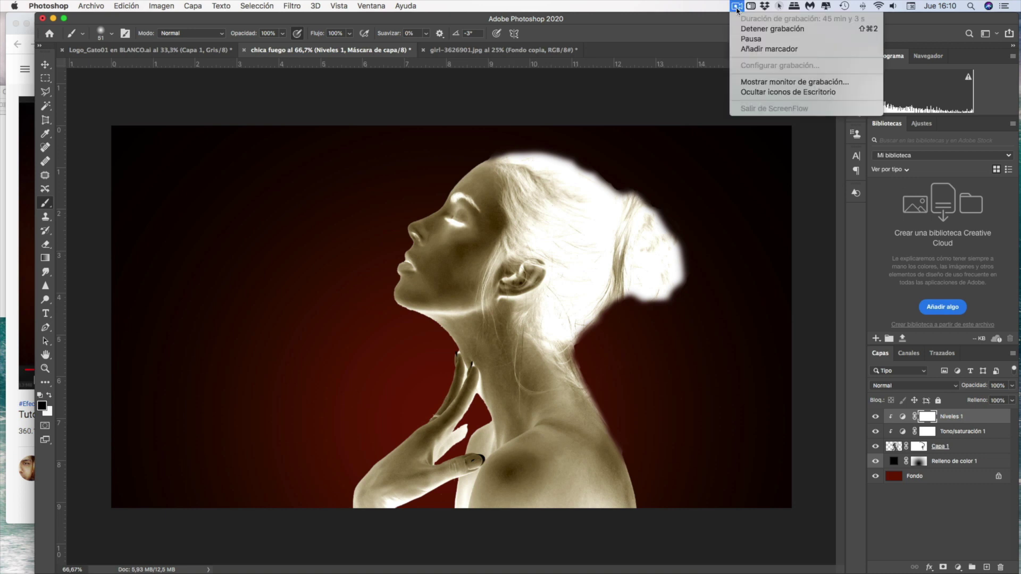
Re-show Tono/saturación 1 with hue 12, saturation 65, lightness -3, then select Niveles 1
{"action": "left_click", "coordinate": [747, 43]}
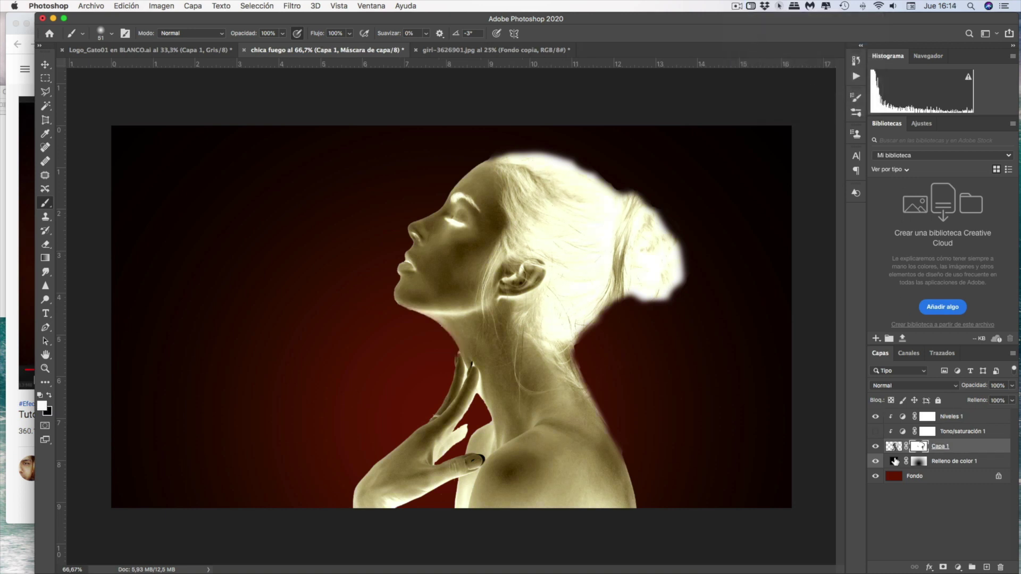
{"action": "left_click", "coordinate": [876, 431]}
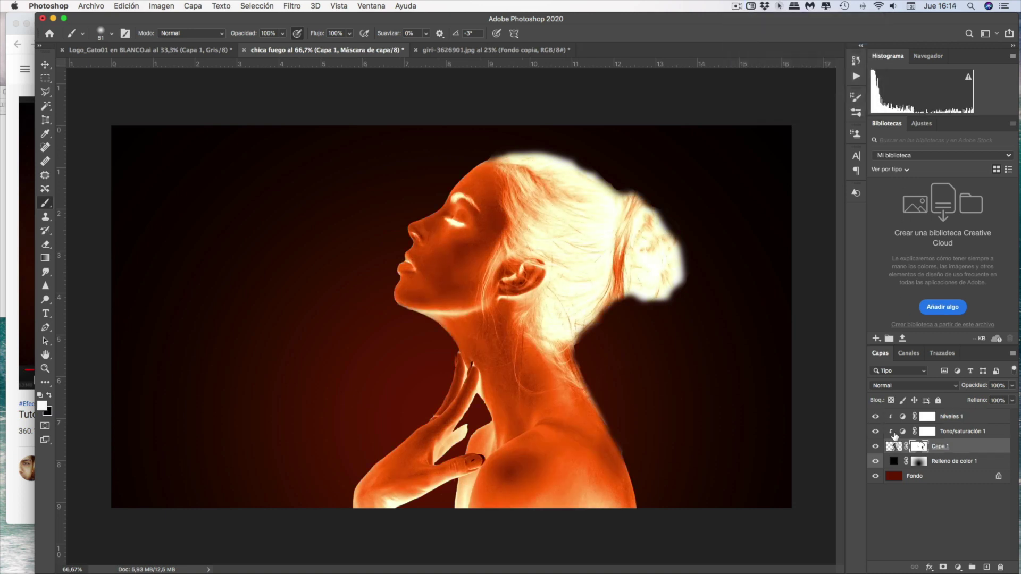
{"action": "double_click", "coordinate": [902, 433]}
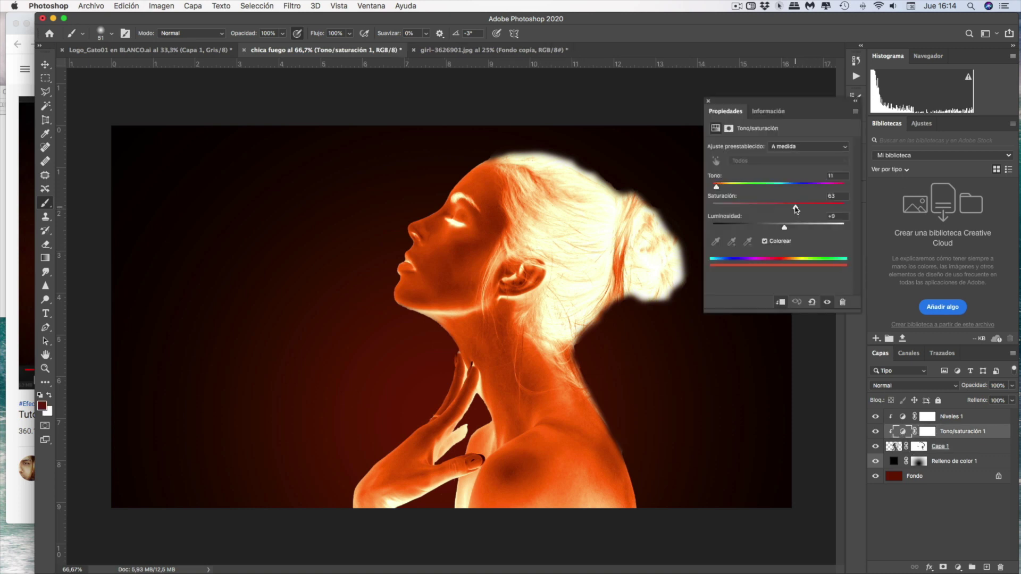
{"action": "left_click_drag", "start_coordinate": [796, 208], "coordinate": [795, 208]}
{"action": "left_click_drag", "start_coordinate": [717, 188], "coordinate": [719, 189]}
{"action": "left_click_drag", "start_coordinate": [781, 230], "coordinate": [786, 230]}
{"action": "left_click", "coordinate": [708, 101]}
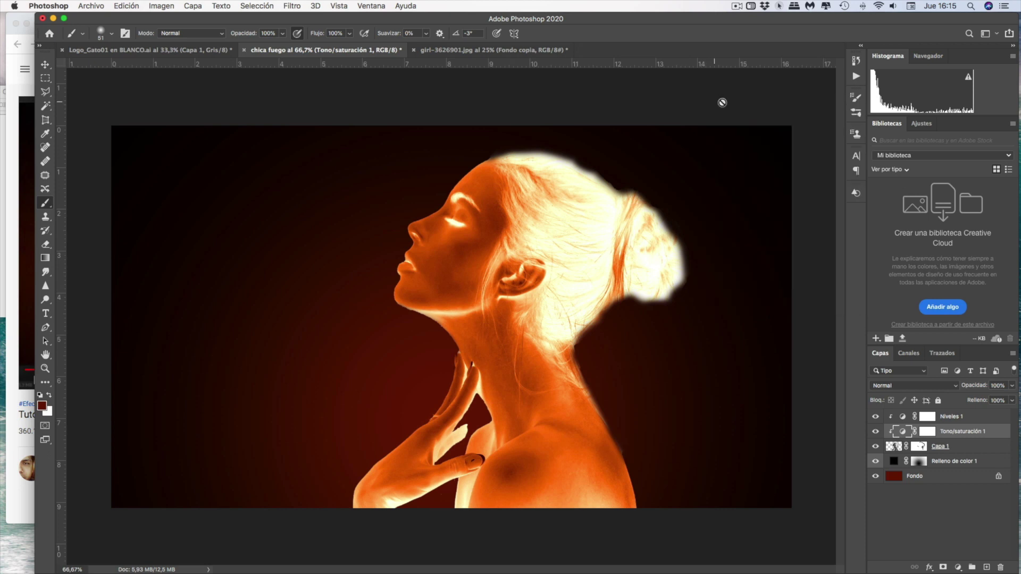
{"action": "left_click", "coordinate": [736, 7]}
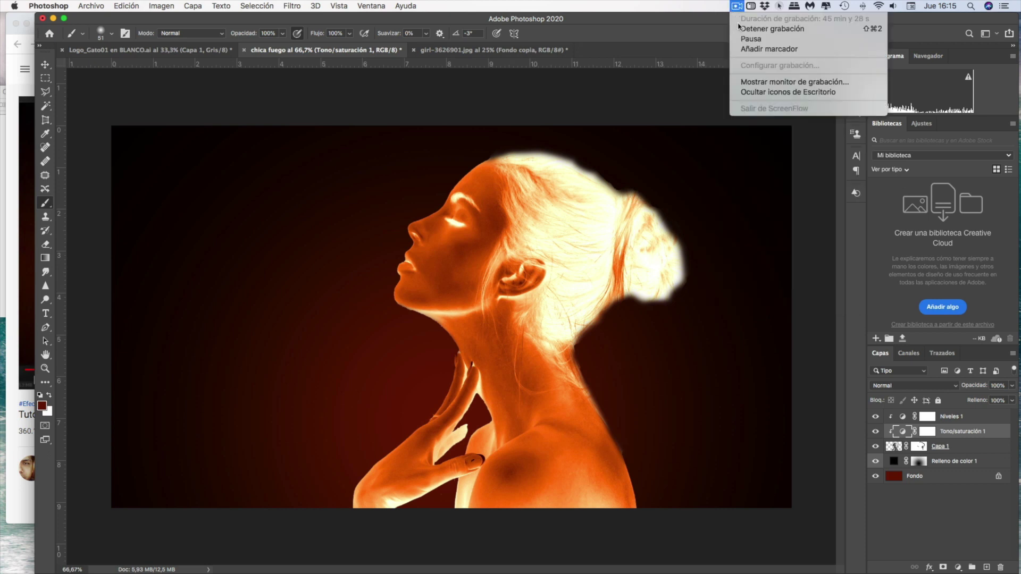
{"action": "left_click", "coordinate": [747, 41]}
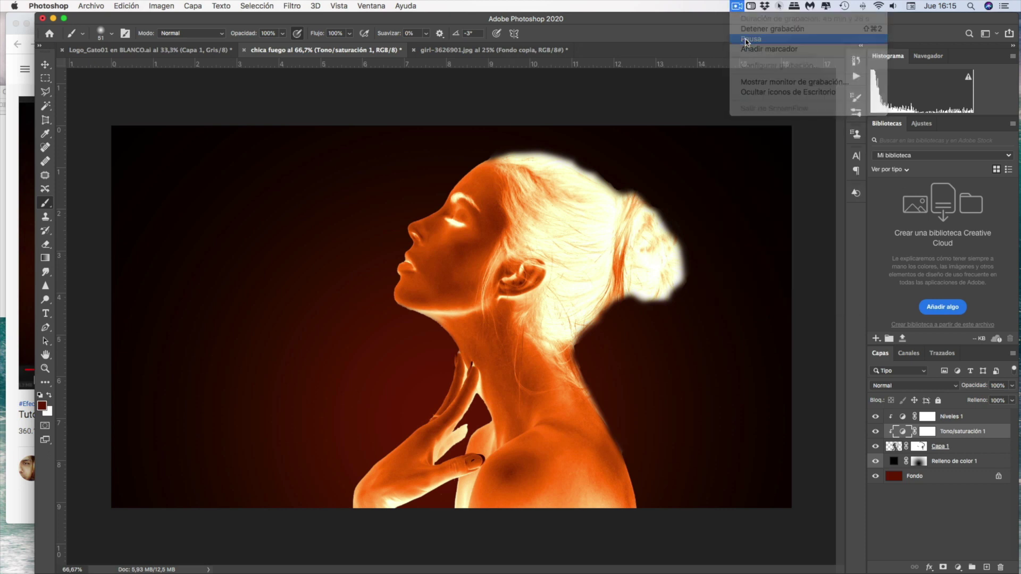
{"action": "left_click", "coordinate": [905, 417]}
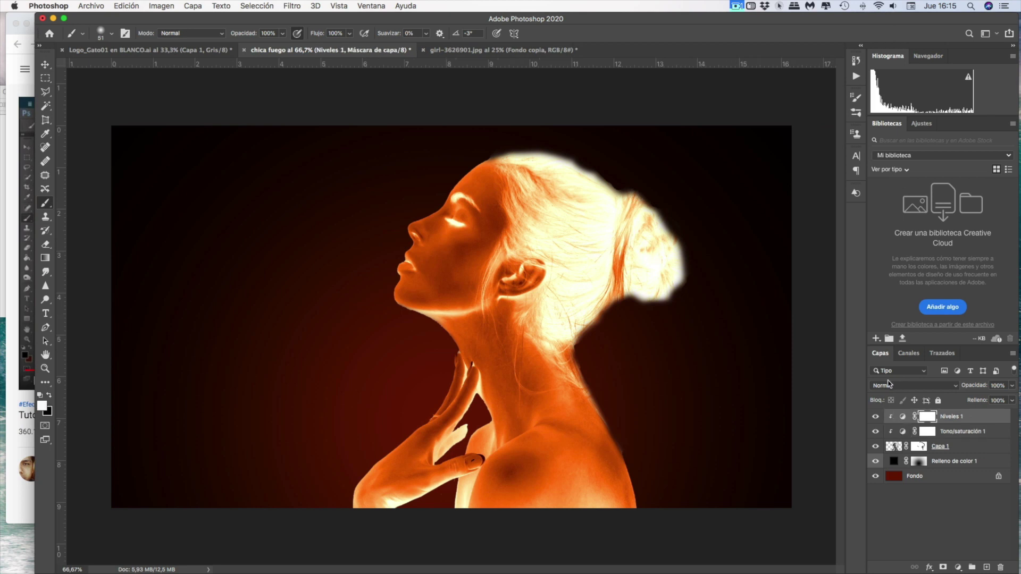
Create a new empty layer named 'color pelo'
{"action": "left_click", "coordinate": [192, 6]}
{"action": "mouse_move", "coordinate": [209, 20]}
{"action": "left_click", "coordinate": [371, 22]}
{"action": "left_click", "coordinate": [543, 234]}
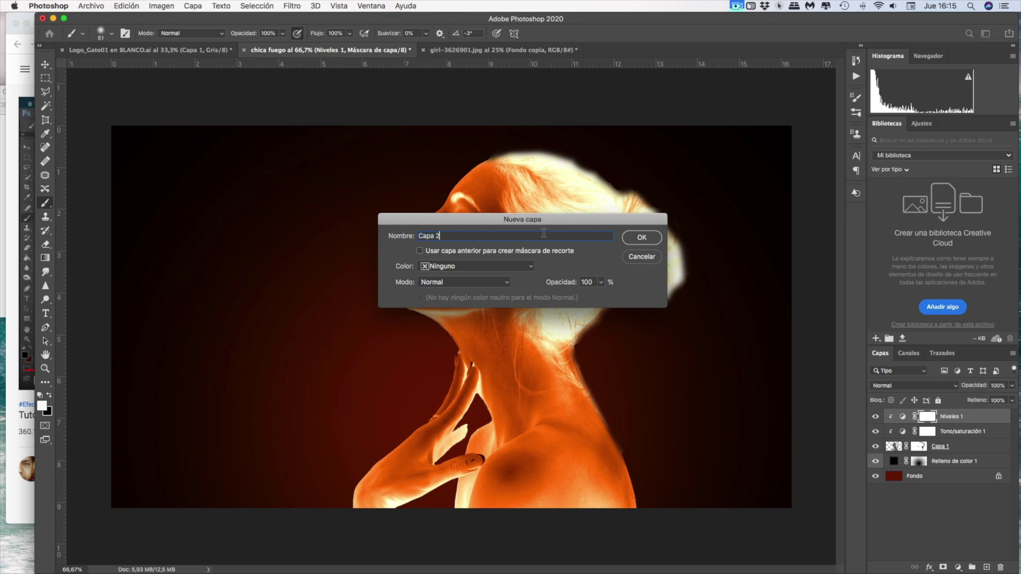
{"action": "key", "text": "BackSpace"}
{"action": "key", "text": "BackSpace"}
{"action": "key", "text": "BackSpace"}
{"action": "key", "text": "BackSpace"}
{"action": "key", "text": "BackSpace"}
{"action": "key", "text": "BackSpace"}
{"action": "type", "text": "color pelo"}
{"action": "left_click", "coordinate": [642, 238]}
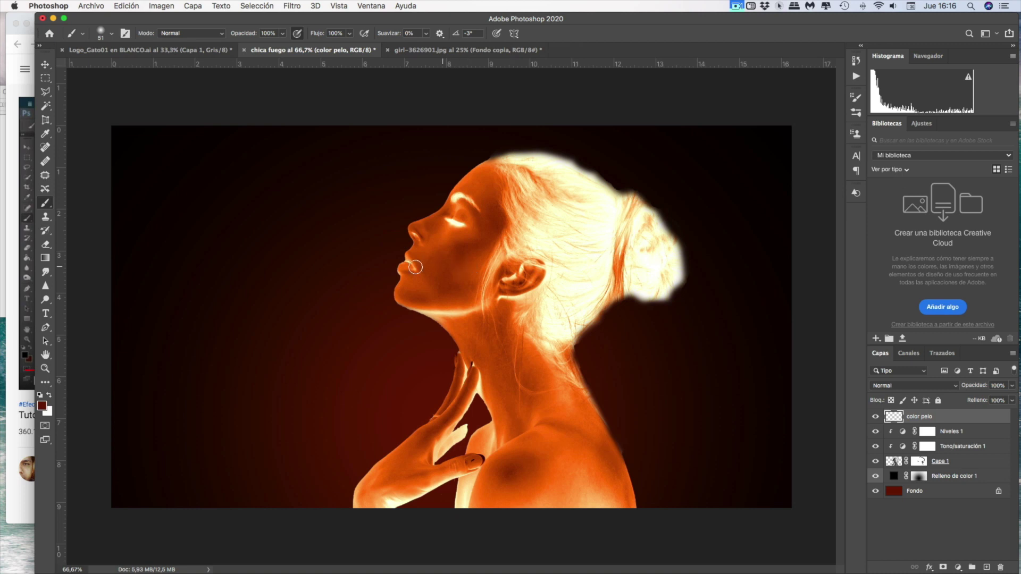
Sample a dark red from the image and brush it over the hair
{"action": "key", "text": "i"}
{"action": "left_click", "coordinate": [499, 215]}
{"action": "key", "text": "b"}
{"action": "left_click_drag", "start_coordinate": [498, 155], "coordinate": [663, 221]}
{"action": "mouse_move", "coordinate": [495, 157]}
{"action": "left_mouse_down"}
{"action": "mouse_move", "coordinate": [520, 247]}
{"action": "mouse_move", "coordinate": [657, 212]}
{"action": "mouse_move", "coordinate": [568, 326]}
{"action": "mouse_move", "coordinate": [583, 181]}
{"action": "mouse_move", "coordinate": [549, 228]}
{"action": "mouse_move", "coordinate": [628, 209]}
{"action": "mouse_move", "coordinate": [572, 218]}
{"action": "mouse_move", "coordinate": [580, 215]}
{"action": "left_mouse_up"}
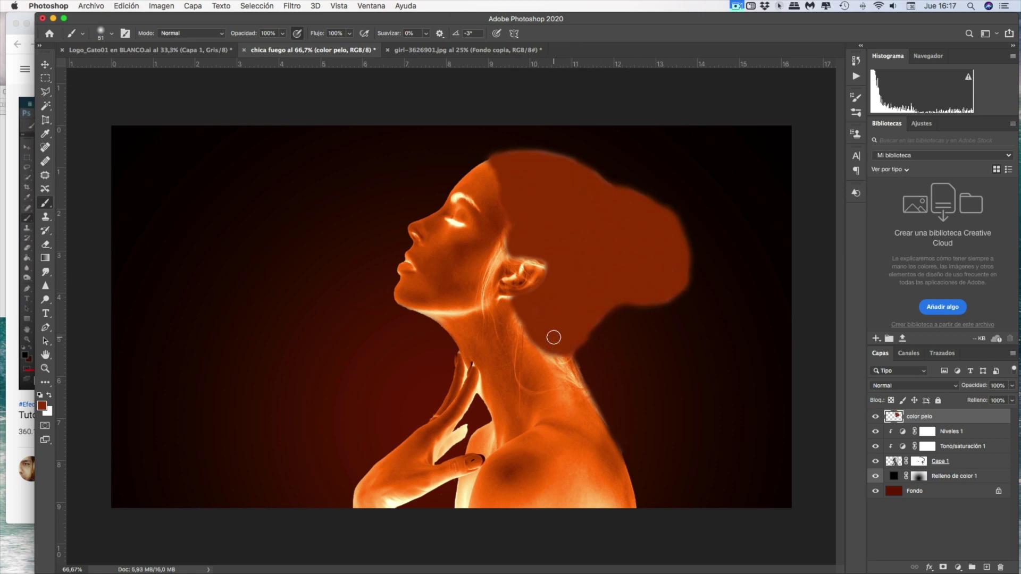
Dodge bright yellow streaks into the hair with Protect Tones, add a mask, and group the layers
{"action": "key", "text": "o"}
{"action": "left_click", "coordinate": [350, 33]}
{"action": "mouse_move", "coordinate": [540, 179]}
{"action": "left_mouse_down"}
{"action": "mouse_move", "coordinate": [531, 160]}
{"action": "mouse_move", "coordinate": [559, 297]}
{"action": "mouse_move", "coordinate": [520, 246]}
{"action": "mouse_move", "coordinate": [543, 345]}
{"action": "mouse_move", "coordinate": [686, 271]}
{"action": "mouse_move", "coordinate": [604, 255]}
{"action": "mouse_move", "coordinate": [536, 205]}
{"action": "left_mouse_up"}
{"action": "key", "text": "bracketleft"}
{"action": "key", "text": "bracketleft"}
{"action": "key", "text": "bracketleft"}
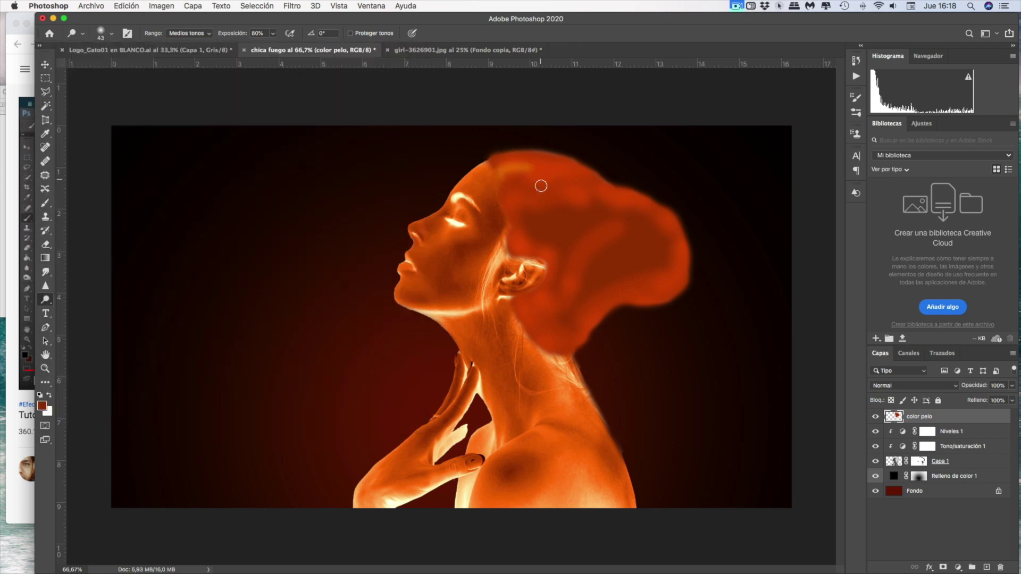
{"action": "mouse_move", "coordinate": [498, 154]}
{"action": "left_mouse_down"}
{"action": "mouse_move", "coordinate": [597, 206]}
{"action": "mouse_move", "coordinate": [603, 281]}
{"action": "mouse_move", "coordinate": [532, 324]}
{"action": "mouse_move", "coordinate": [661, 256]}
{"action": "mouse_move", "coordinate": [631, 270]}
{"action": "mouse_move", "coordinate": [540, 183]}
{"action": "mouse_move", "coordinate": [738, 266]}
{"action": "mouse_move", "coordinate": [529, 207]}
{"action": "mouse_move", "coordinate": [627, 307]}
{"action": "left_mouse_up"}
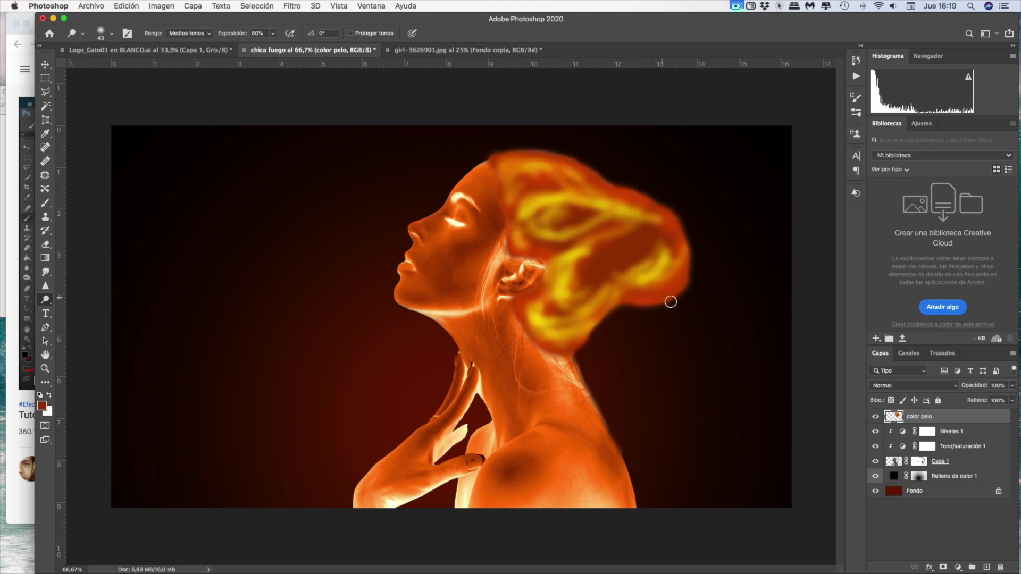
{"action": "left_click", "coordinate": [943, 567]}
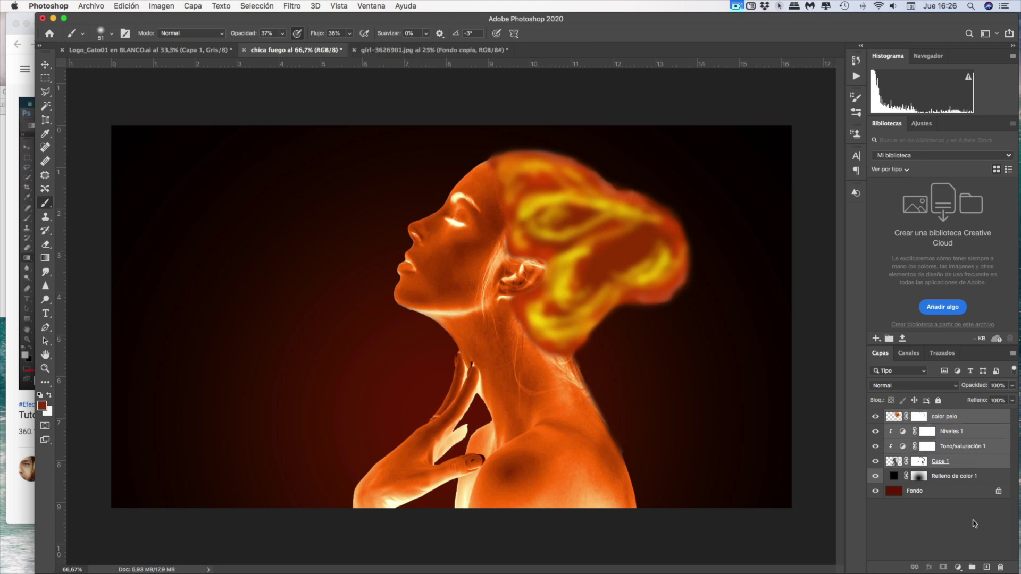
{"action": "key", "text": "super+g"}
Rename the group 'efecto fuego' and duplicate it
{"action": "double_click", "coordinate": [952, 416]}
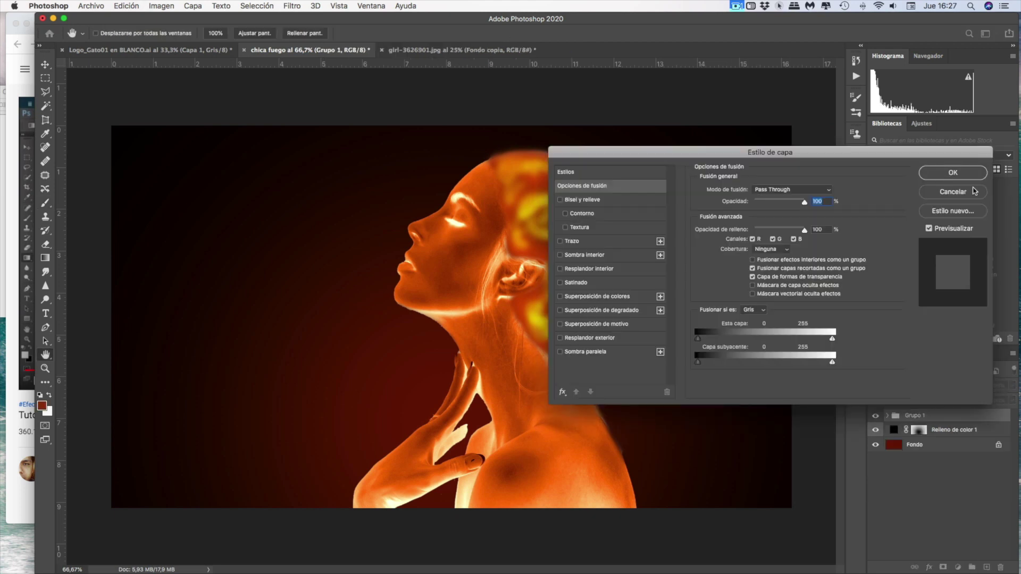
{"action": "key", "text": "Escape"}
{"action": "double_click", "coordinate": [909, 415]}
{"action": "type", "text": "efe"}
{"action": "key", "text": "Return"}
{"action": "left_click", "coordinate": [192, 6]}
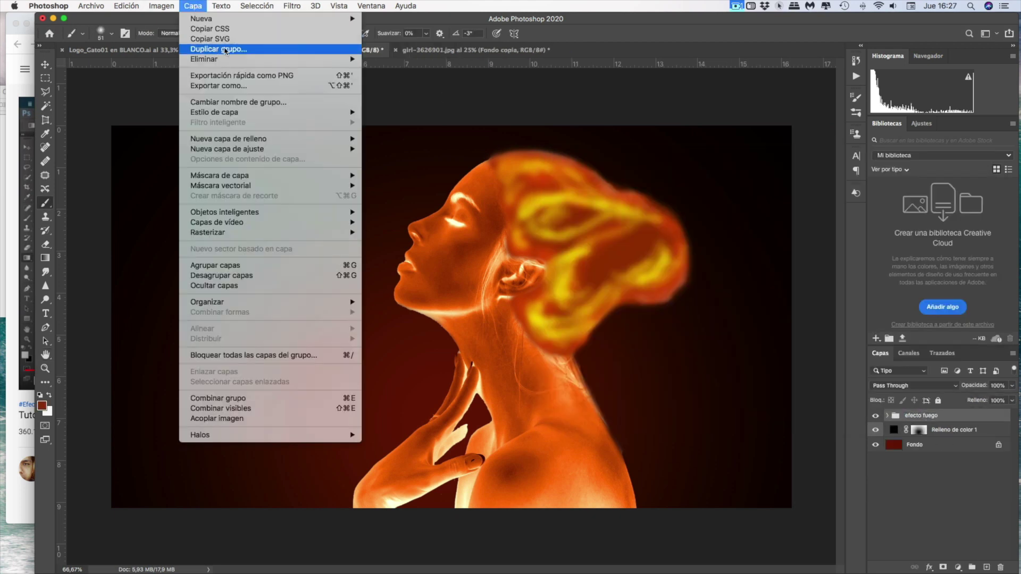
{"action": "left_click", "coordinate": [208, 46]}
{"action": "key", "text": "Return"}
Mask away hair-glow edges on the group copies and drop a fire photo into the centre
{"action": "left_click", "coordinate": [943, 567]}
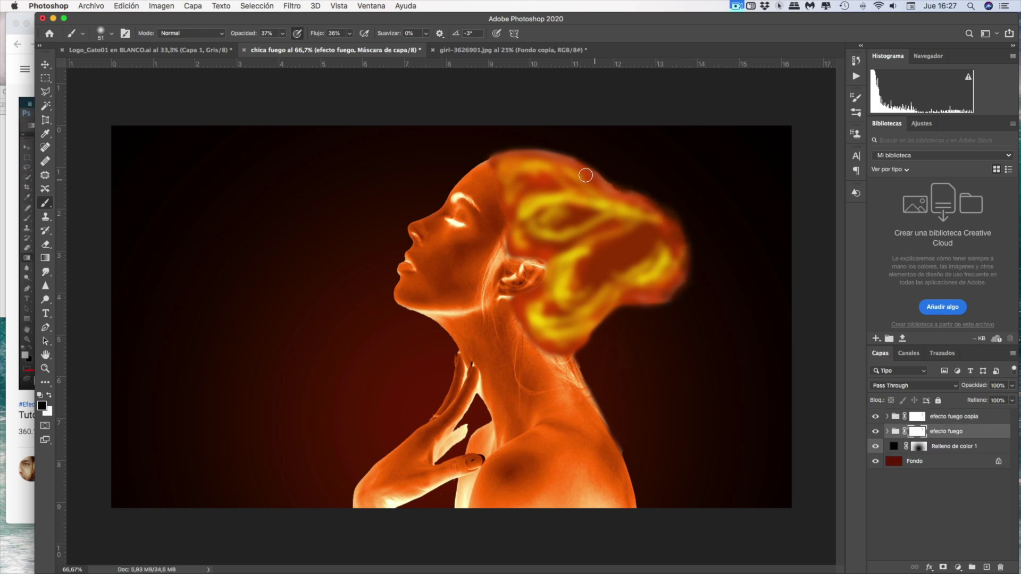
{"action": "left_click_drag", "start_coordinate": [635, 311], "coordinate": [691, 269]}
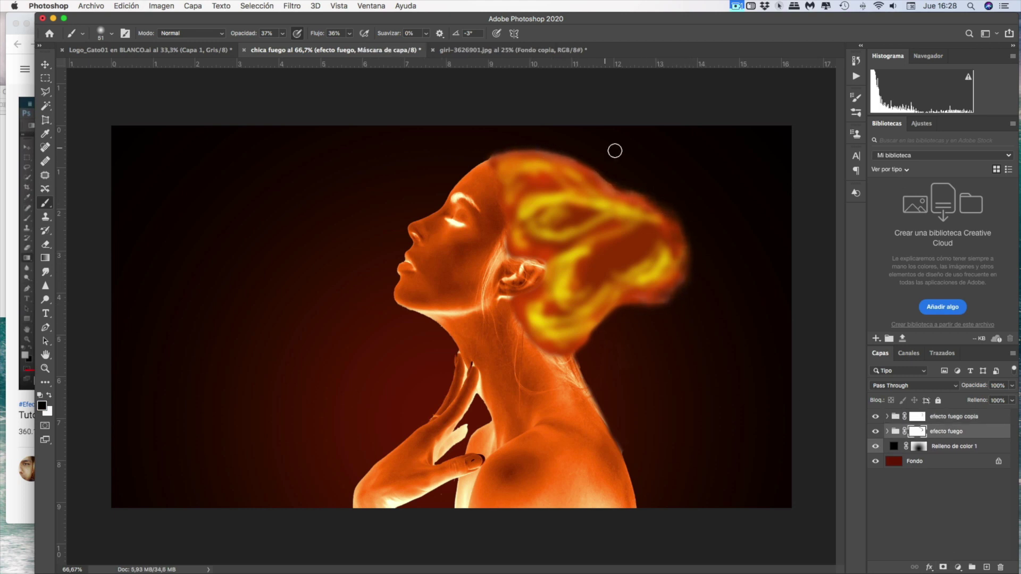
{"action": "key", "text": "alt+bracketright"}
{"action": "left_click_drag", "start_coordinate": [659, 301], "coordinate": [638, 201]}
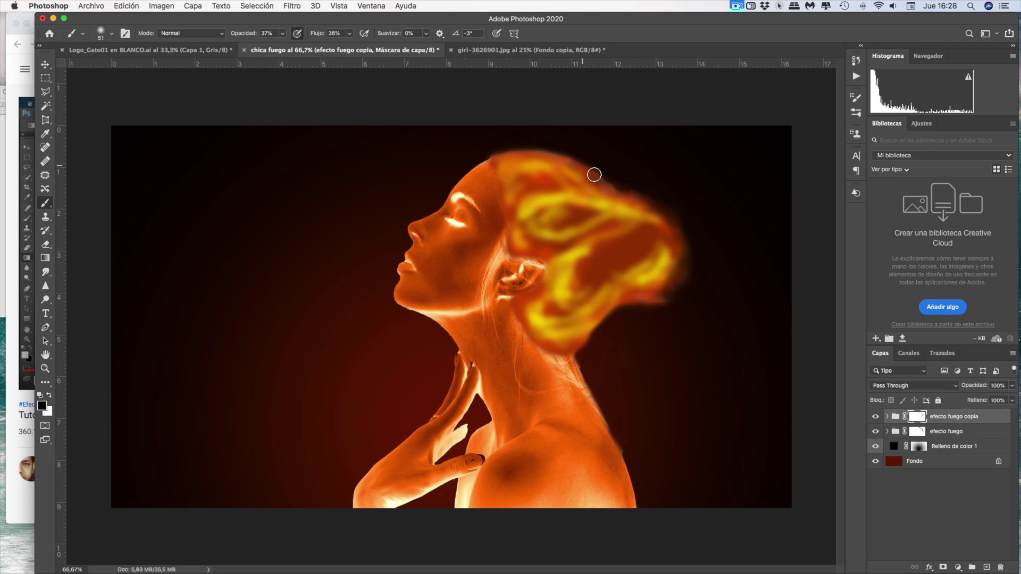
{"action": "key", "text": "alt+bracketleft"}
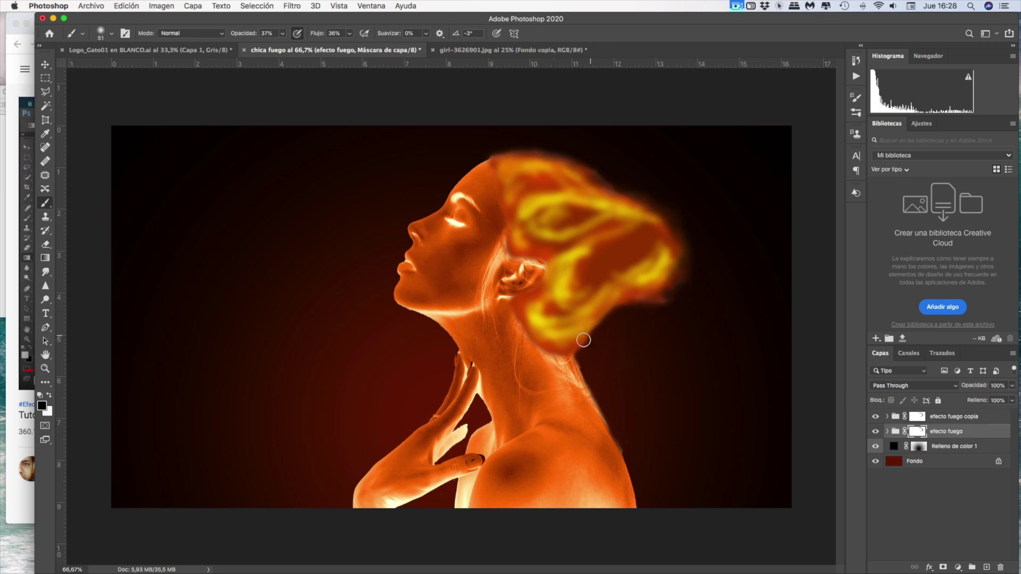
{"action": "left_click_drag", "start_coordinate": [32, 197], "coordinate": [479, 367]}
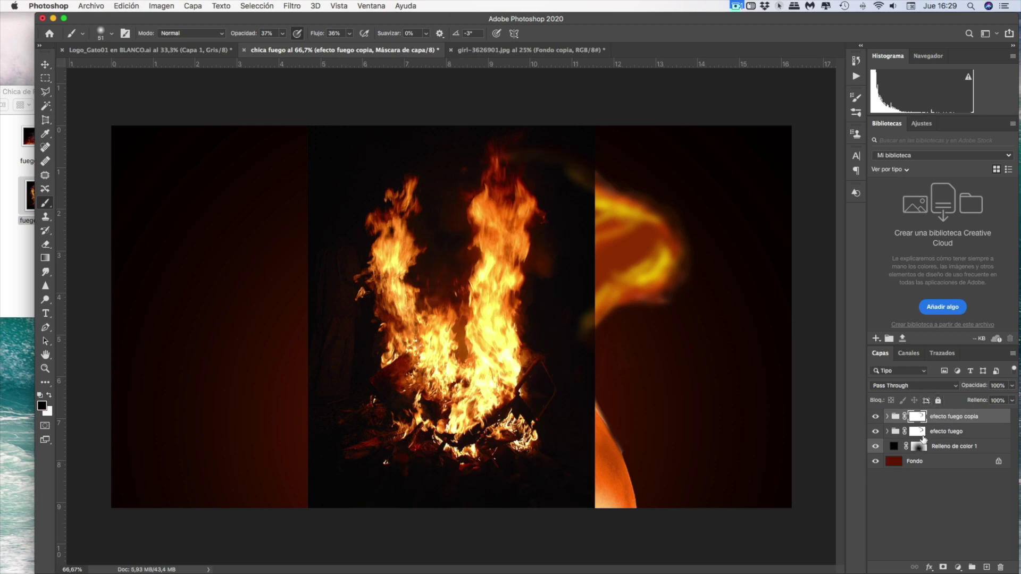
Delete the fuego 5 layer from the efecto fuego copia group and find fuego 5.jpg in Finder
{"action": "left_click", "coordinate": [887, 417]}
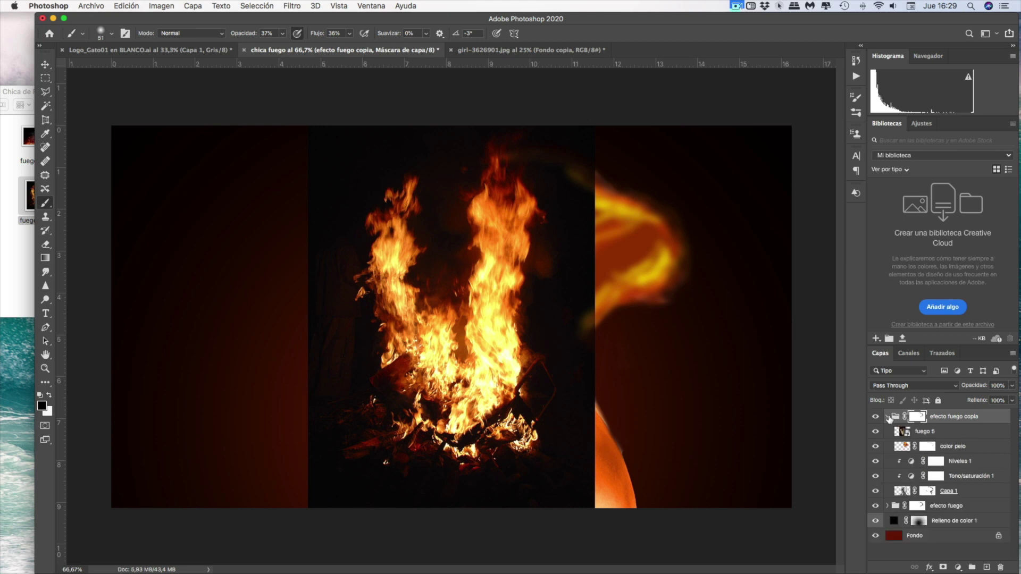
{"action": "left_click_drag", "start_coordinate": [905, 433], "coordinate": [907, 419]}
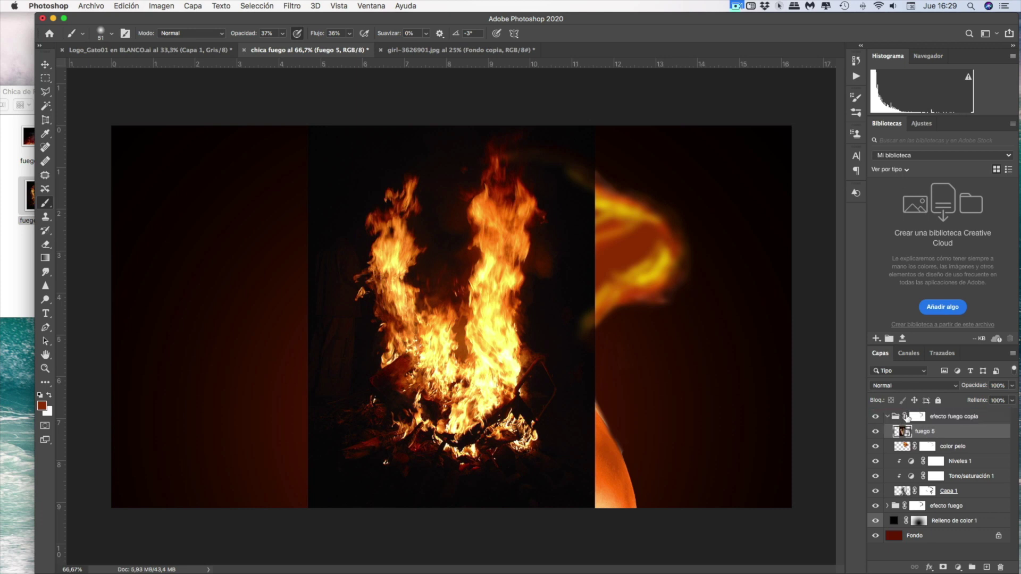
{"action": "left_click", "coordinate": [737, 8]}
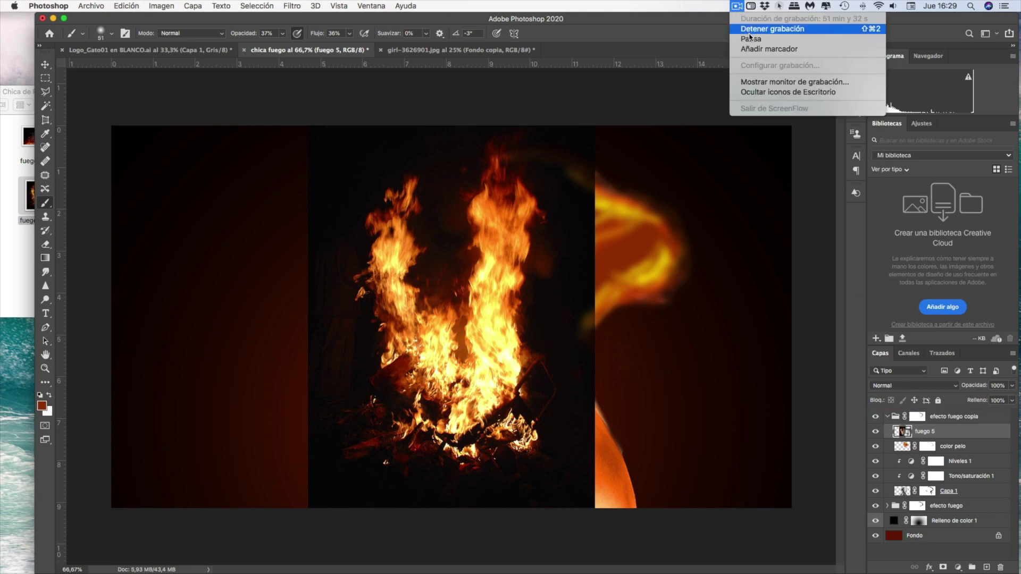
{"action": "left_click", "coordinate": [766, 36]}
{"action": "left_click", "coordinate": [28, 240]}
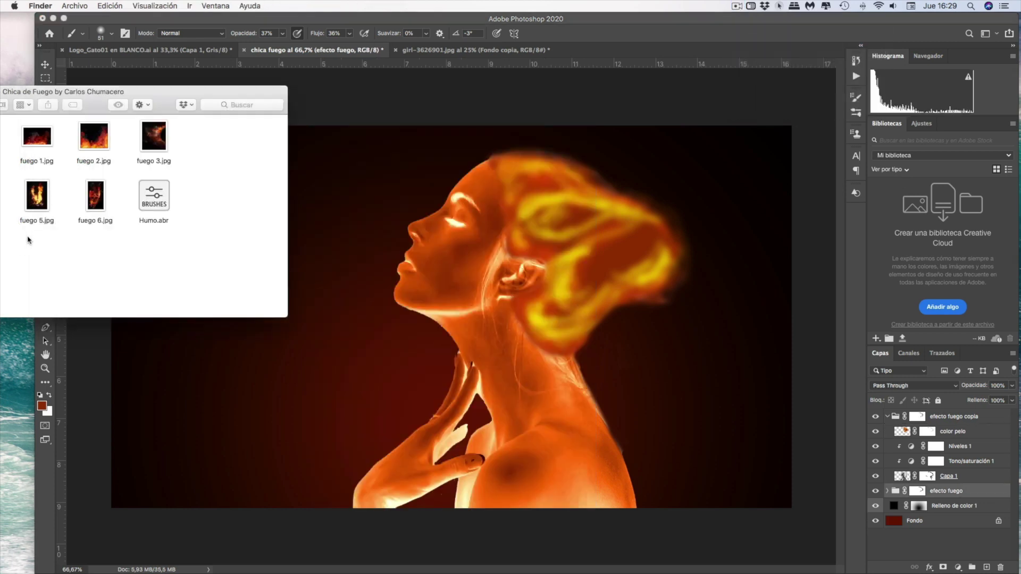
{"action": "left_click", "coordinate": [37, 205]}
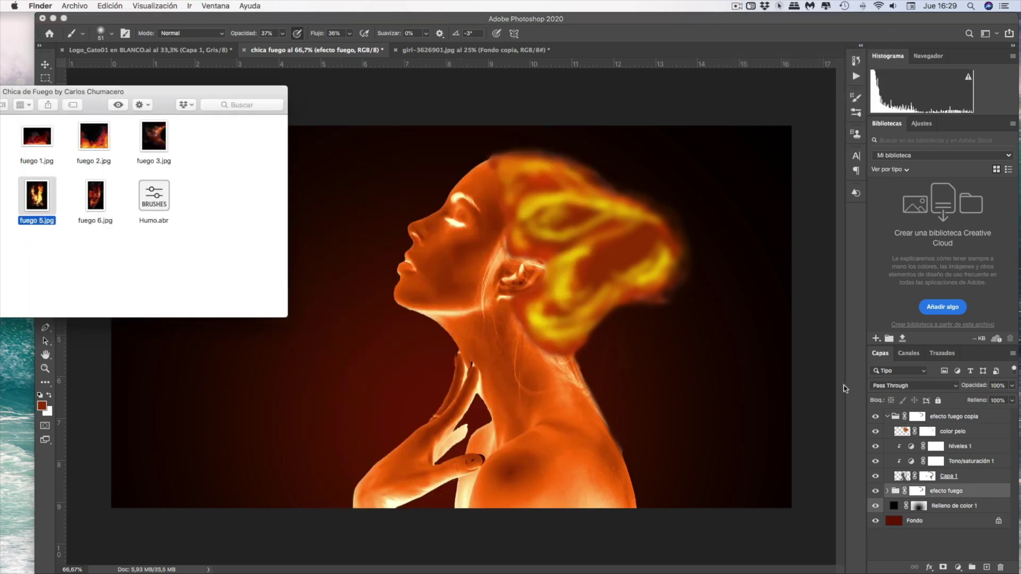
{"action": "left_click", "coordinate": [910, 418]}
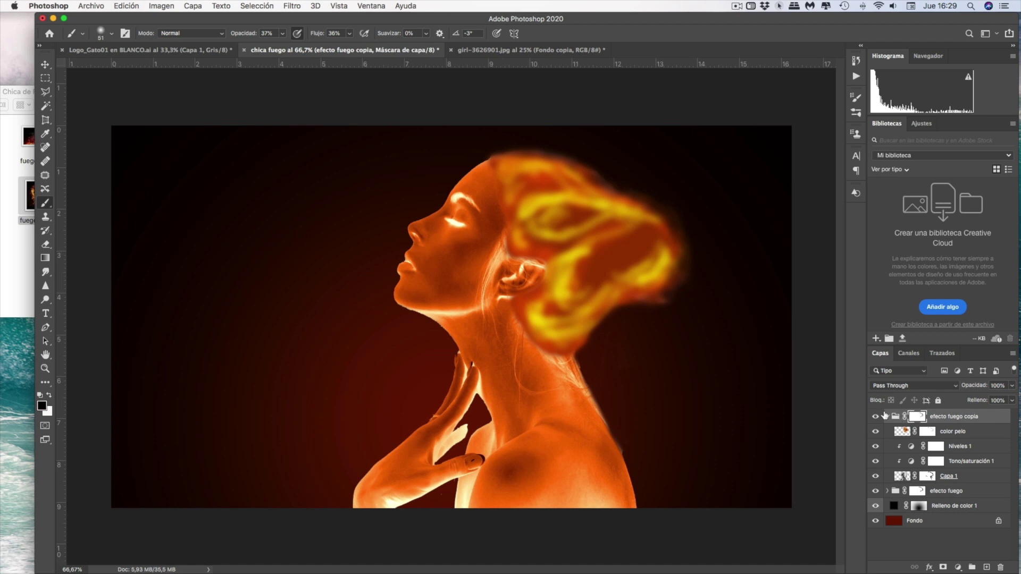
Place fuego 5.jpg into the document with the Trama blend mode
{"action": "left_click_drag", "start_coordinate": [31, 197], "coordinate": [340, 236]}
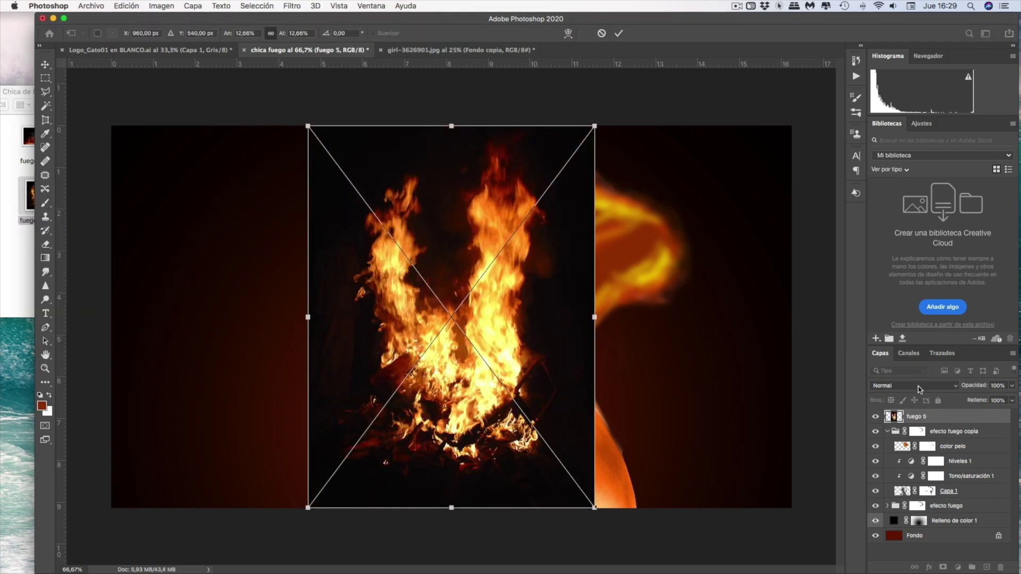
{"action": "left_click", "coordinate": [919, 389]}
{"action": "left_click", "coordinate": [914, 462]}
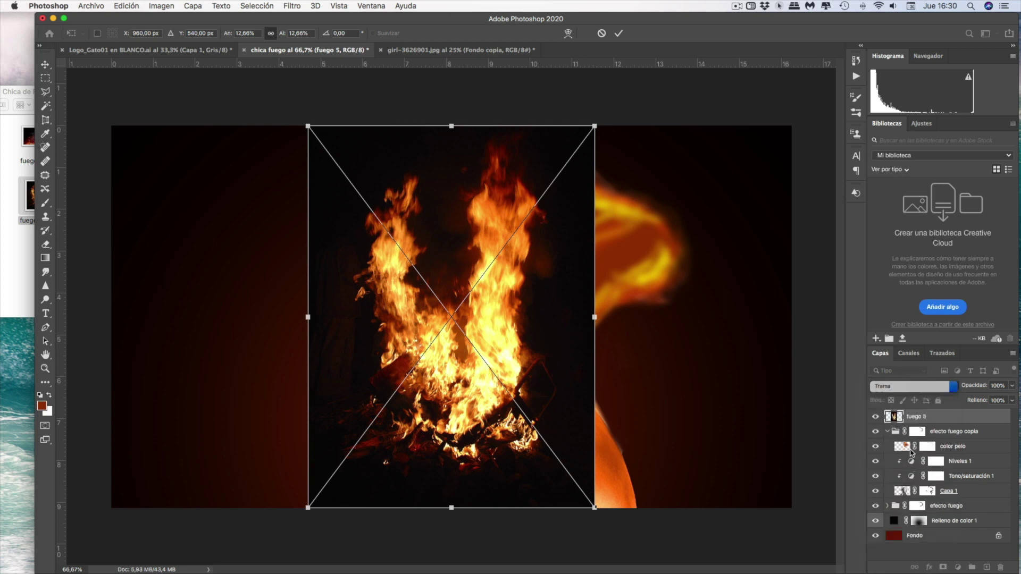
Size and position fuego 5 over her neck and chest, commit it, and add a layer mask
{"action": "mouse_move", "coordinate": [481, 371]}
{"action": "left_mouse_down"}
{"action": "mouse_move", "coordinate": [540, 500]}
{"action": "mouse_move", "coordinate": [574, 528]}
{"action": "left_mouse_up"}
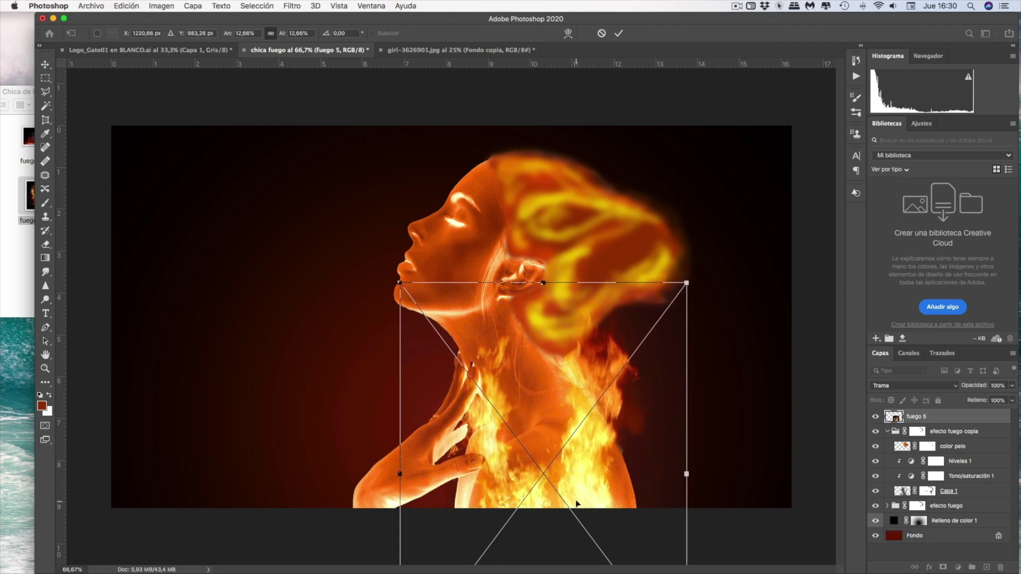
{"action": "left_click_drag", "start_coordinate": [687, 283], "coordinate": [714, 247]}
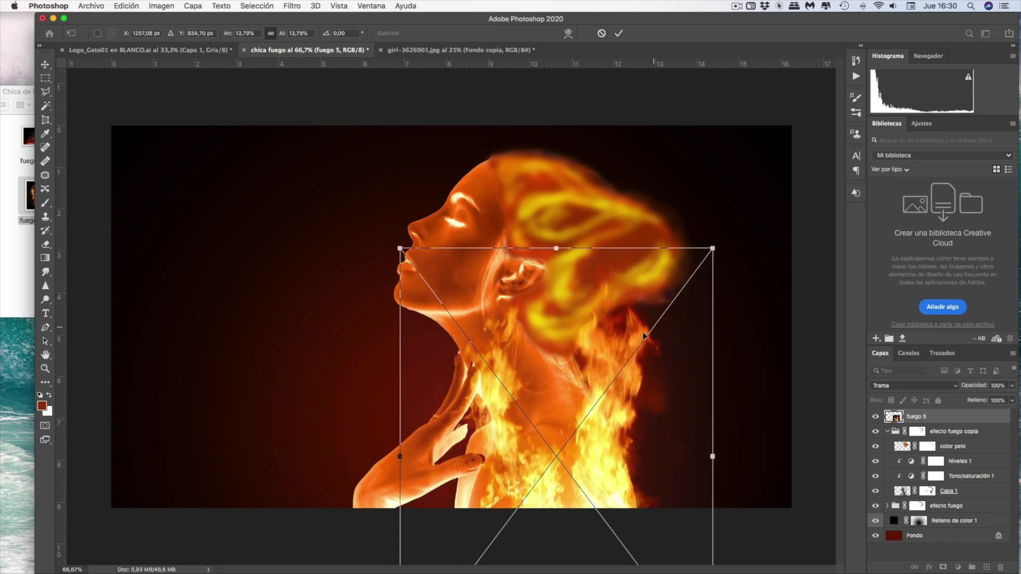
{"action": "mouse_move", "coordinate": [621, 355]}
{"action": "left_mouse_down"}
{"action": "mouse_move", "coordinate": [606, 384]}
{"action": "mouse_move", "coordinate": [612, 392]}
{"action": "left_mouse_up"}
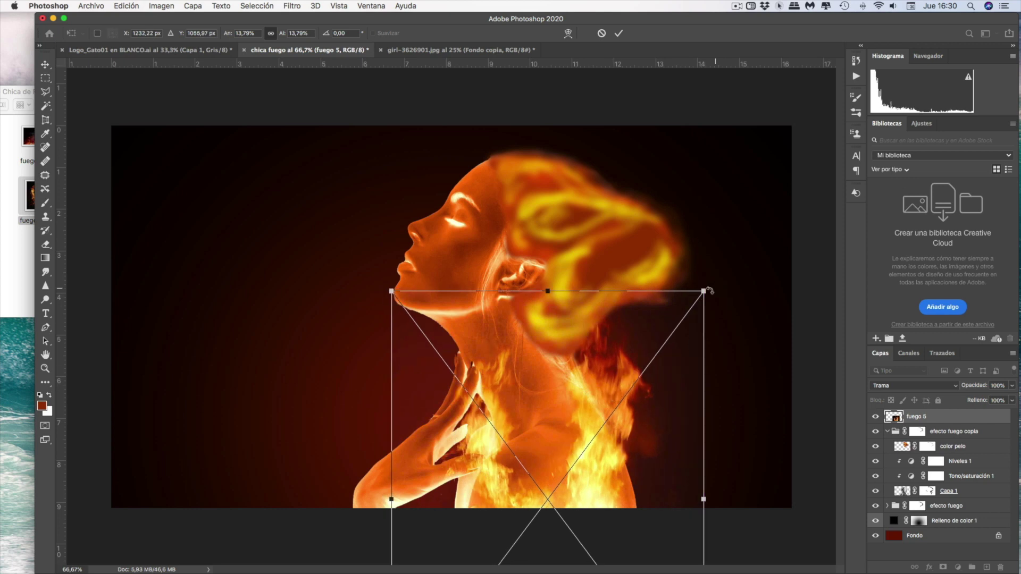
{"action": "left_click_drag", "start_coordinate": [714, 501], "coordinate": [744, 499]}
{"action": "mouse_move", "coordinate": [610, 493]}
{"action": "left_mouse_down"}
{"action": "mouse_move", "coordinate": [589, 496]}
{"action": "mouse_move", "coordinate": [597, 476]}
{"action": "left_mouse_up"}
{"action": "left_click_drag", "start_coordinate": [731, 248], "coordinate": [684, 338]}
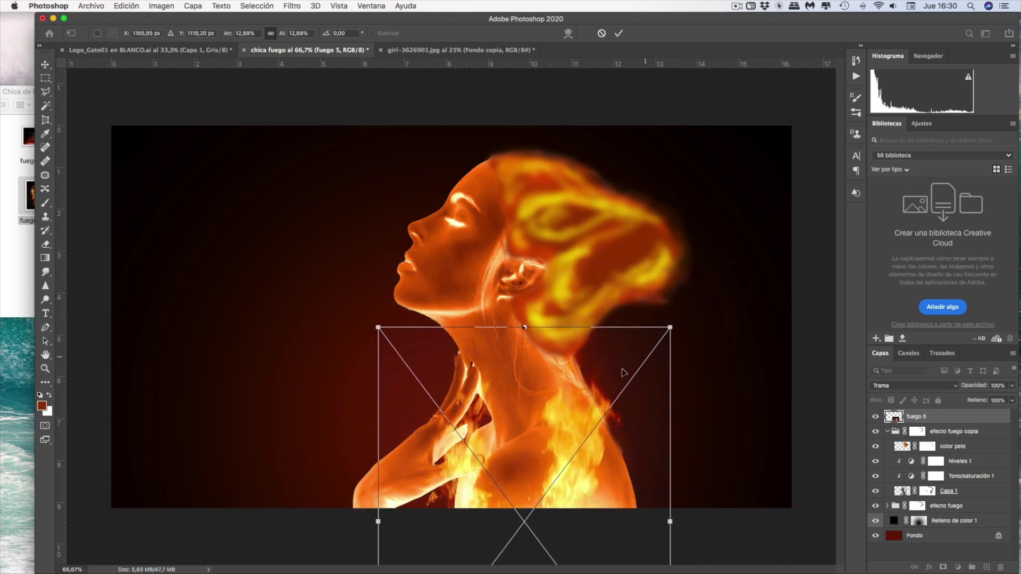
{"action": "left_click_drag", "start_coordinate": [618, 376], "coordinate": [630, 385]}
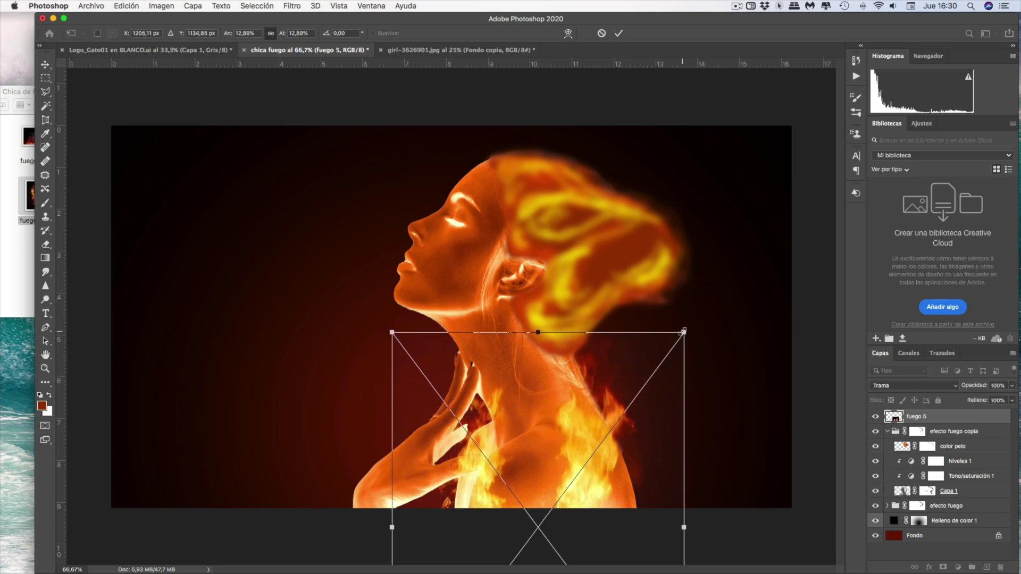
{"action": "left_click_drag", "start_coordinate": [684, 331], "coordinate": [680, 334]}
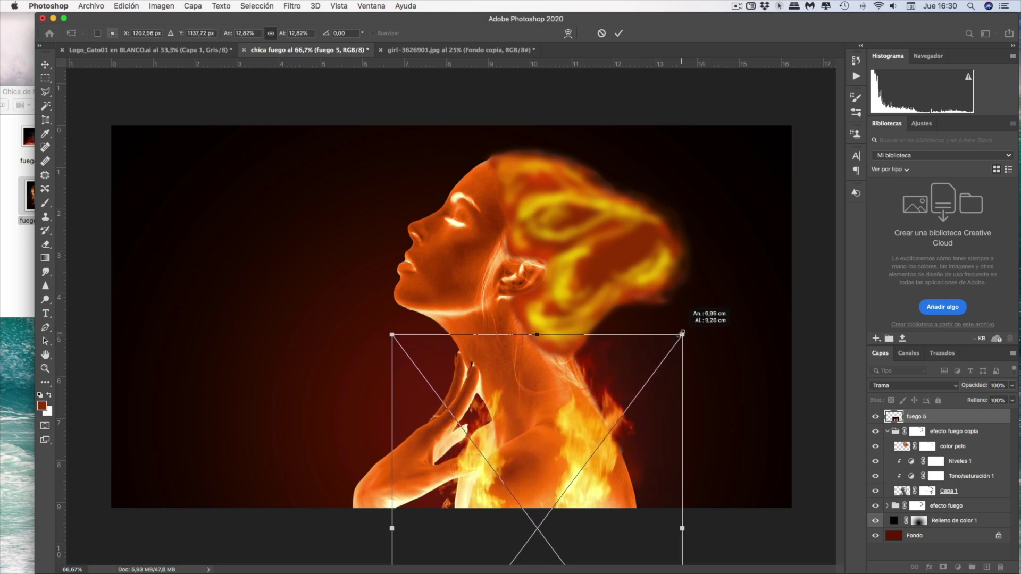
{"action": "left_click", "coordinate": [45, 66]}
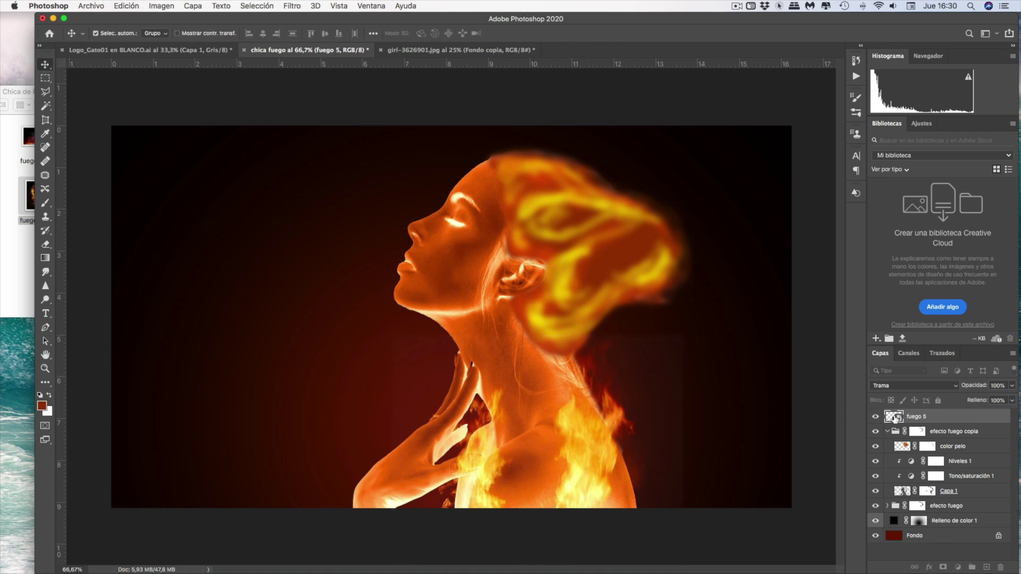
{"action": "left_click", "coordinate": [939, 567]}
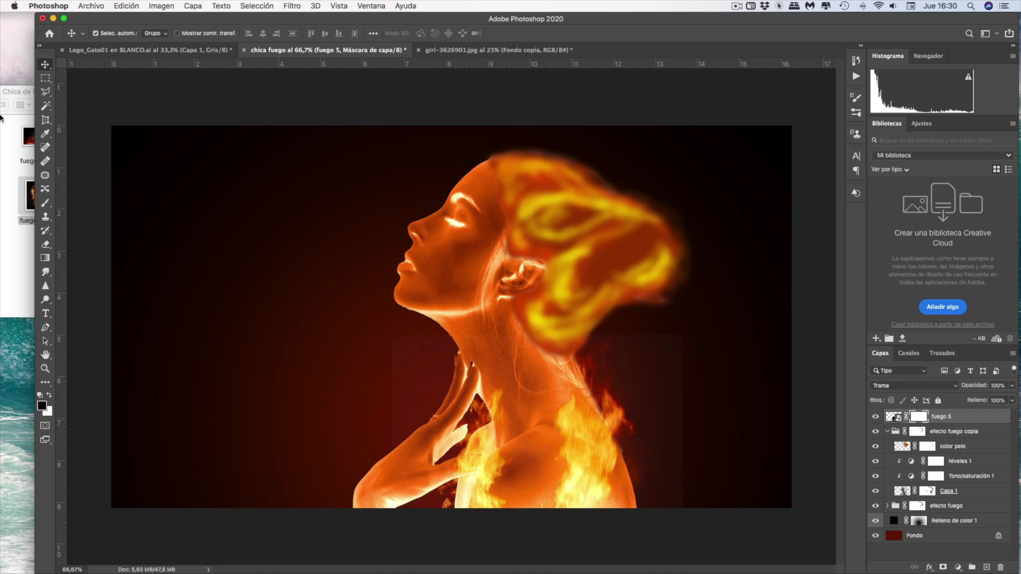
Set up the Brush at 90% opacity with the soft Circular difuso 100 px preset
{"action": "left_click", "coordinate": [46, 202]}
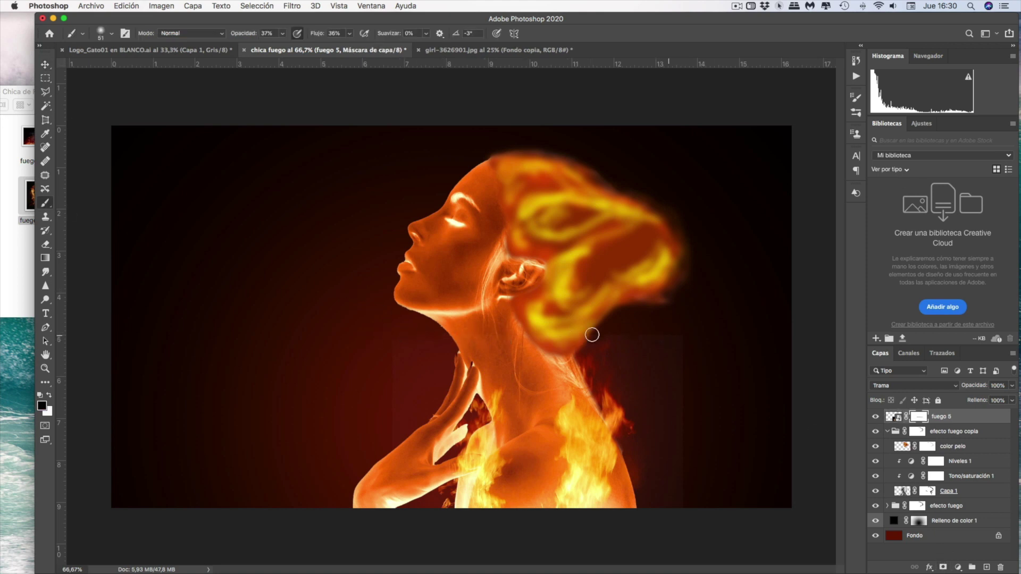
{"action": "left_click", "coordinate": [281, 35]}
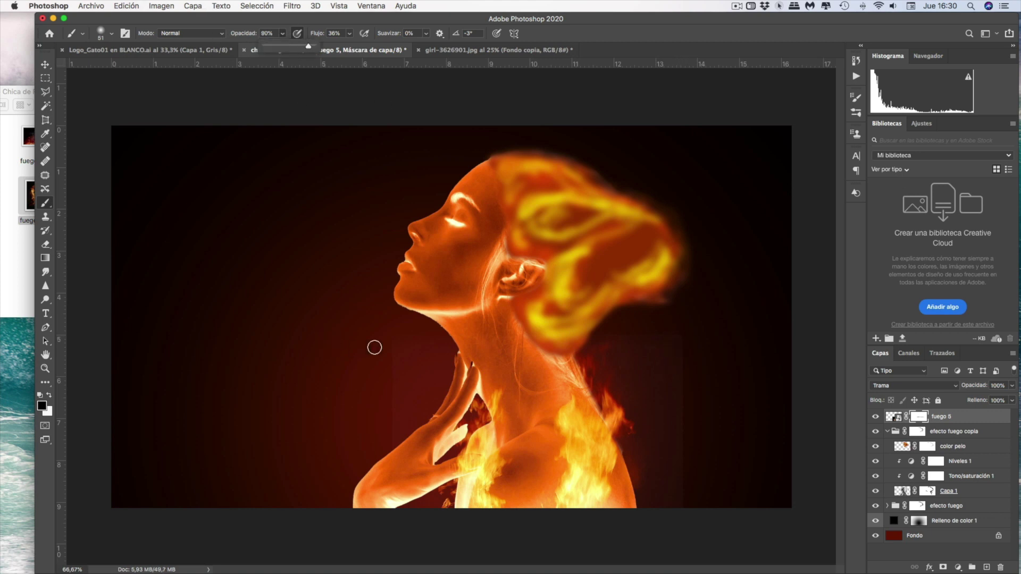
{"action": "left_click", "coordinate": [398, 428]}
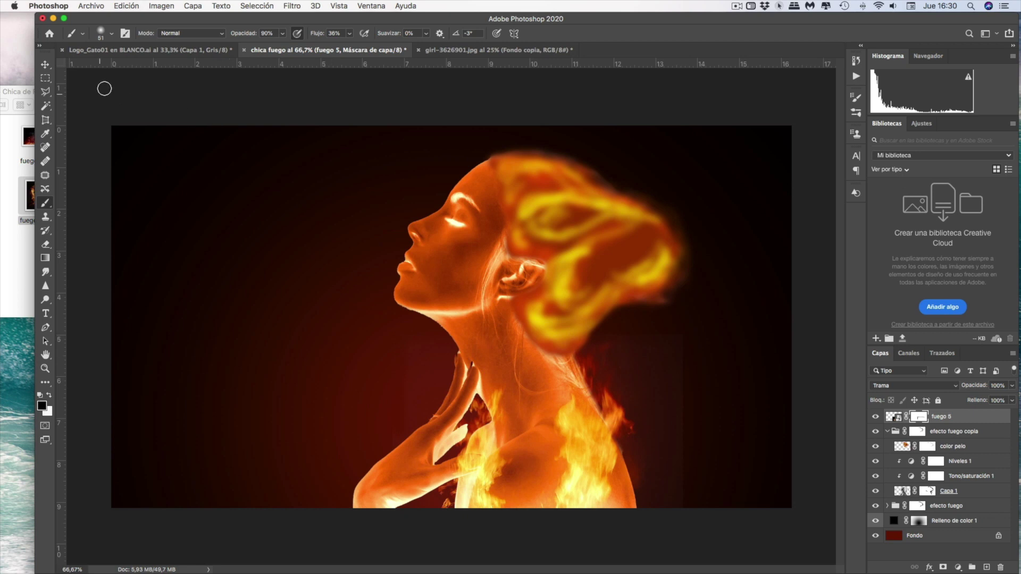
{"action": "left_click", "coordinate": [101, 34]}
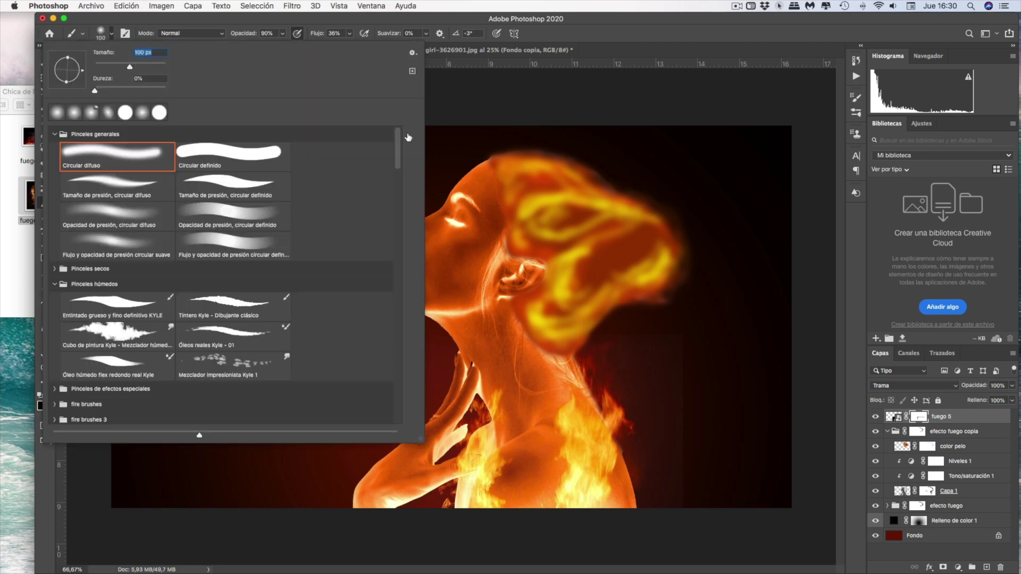
{"action": "key", "text": "Return"}
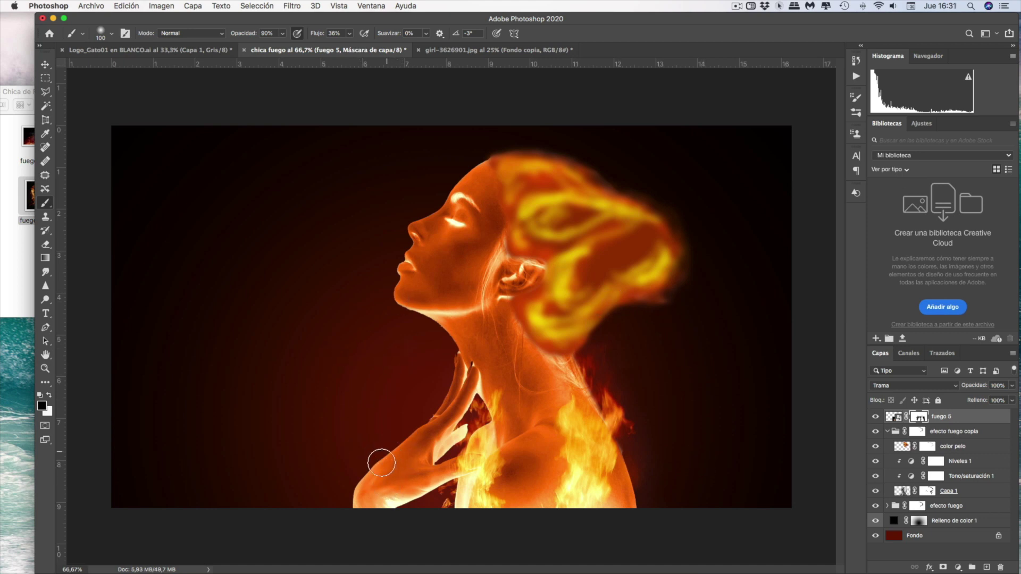
Place fuego 1.jpg, scaled, rotated about 36 degrees, and moved over the top of her head
{"action": "left_click", "coordinate": [24, 244]}
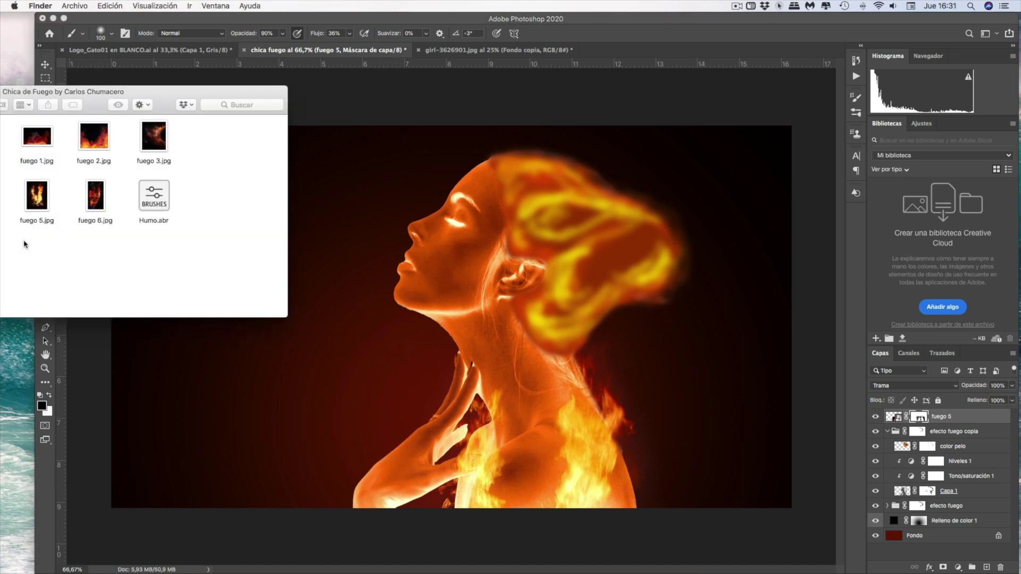
{"action": "left_click_drag", "start_coordinate": [39, 139], "coordinate": [551, 200]}
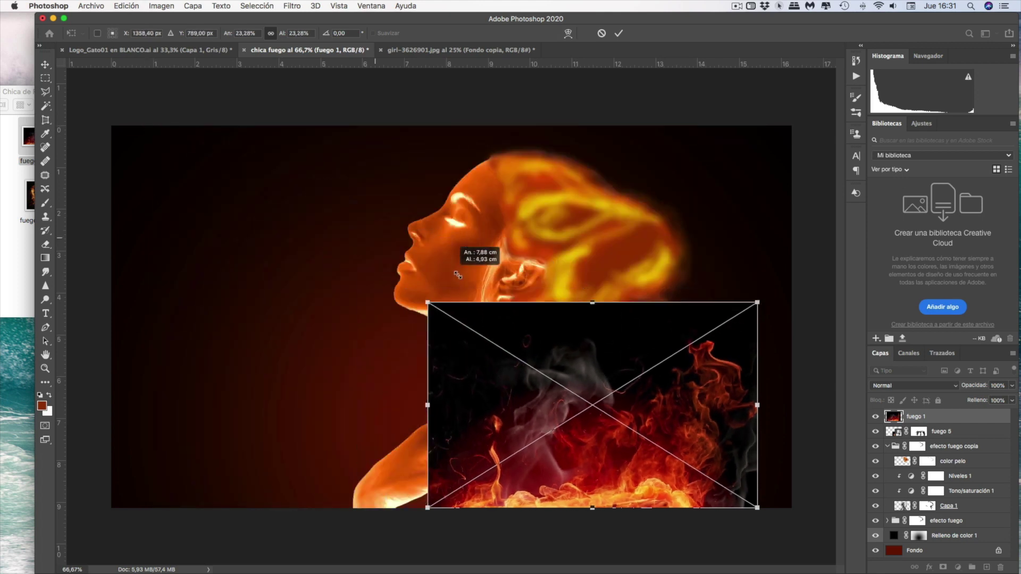
{"action": "left_click_drag", "start_coordinate": [145, 126], "coordinate": [433, 314]}
{"action": "left_click_drag", "start_coordinate": [554, 361], "coordinate": [572, 213]}
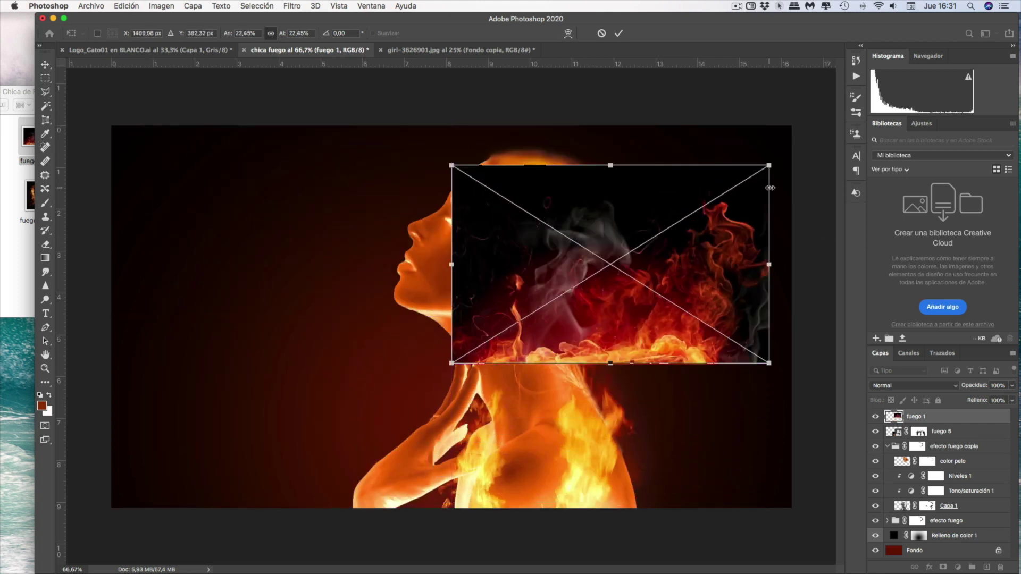
{"action": "mouse_move", "coordinate": [785, 193]}
{"action": "left_mouse_down"}
{"action": "mouse_move", "coordinate": [714, 336]}
{"action": "mouse_move", "coordinate": [614, 267]}
{"action": "left_mouse_up"}
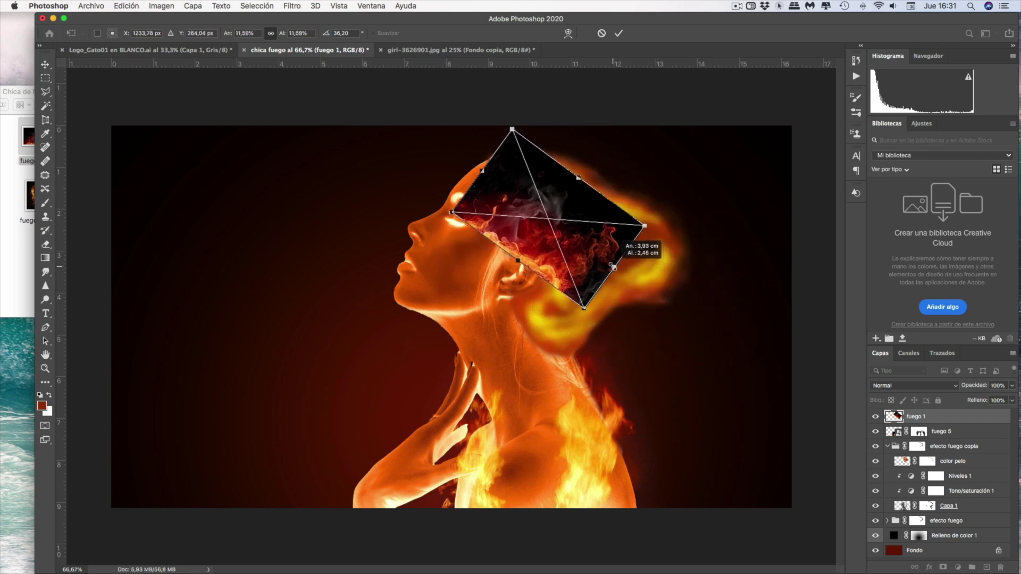
{"action": "left_click_drag", "start_coordinate": [551, 254], "coordinate": [575, 192]}
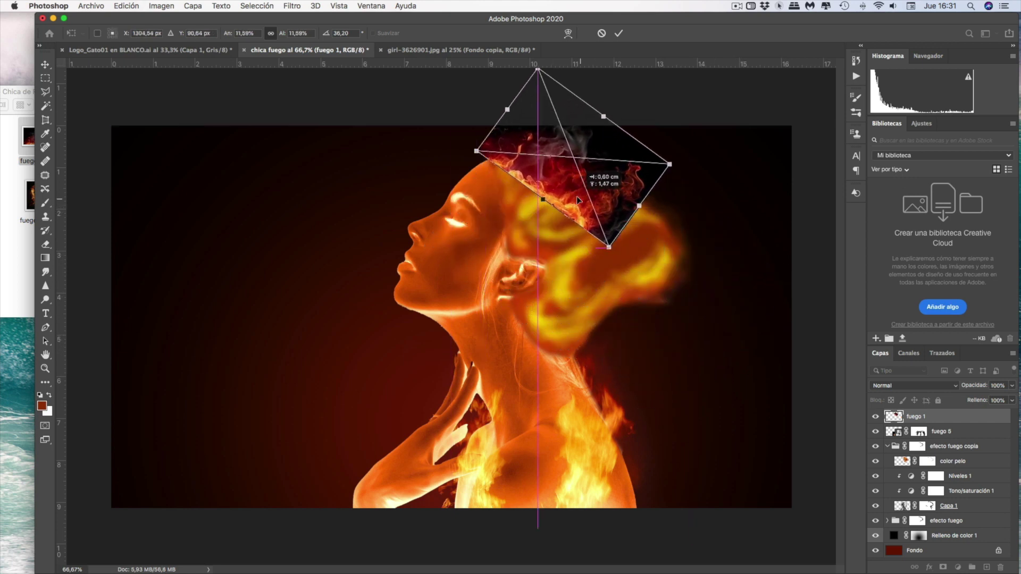
{"action": "left_click_drag", "start_coordinate": [670, 168], "coordinate": [687, 167]}
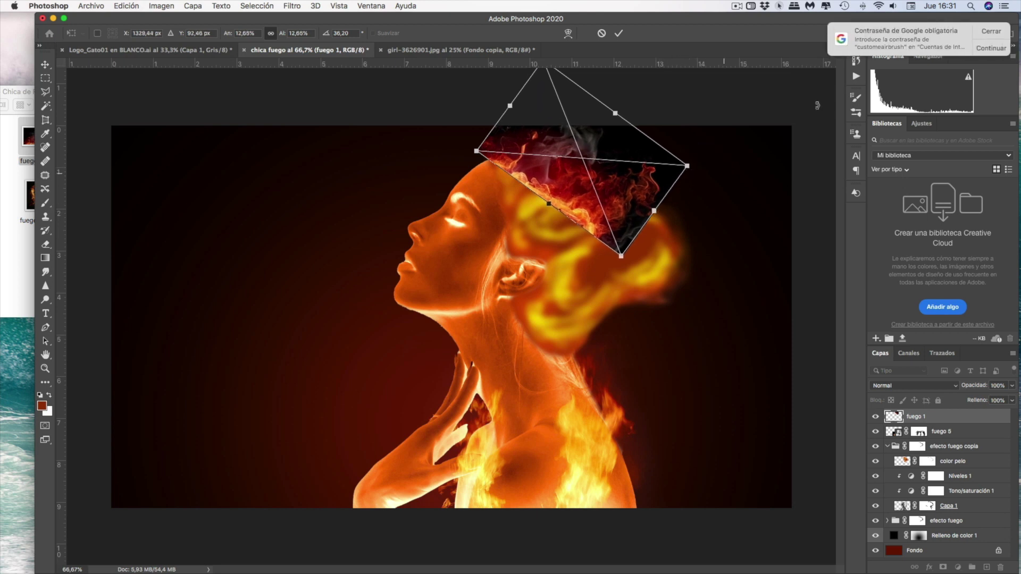
Set fuego 1 to Trama and warp its flames into rising wisps along the hairline
{"action": "left_click", "coordinate": [1006, 33]}
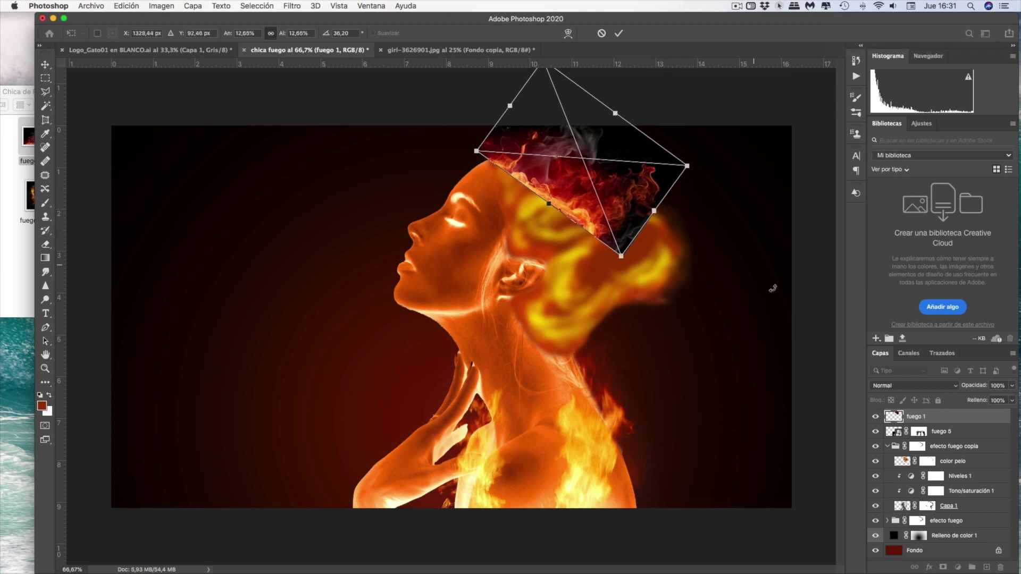
{"action": "left_click", "coordinate": [906, 387]}
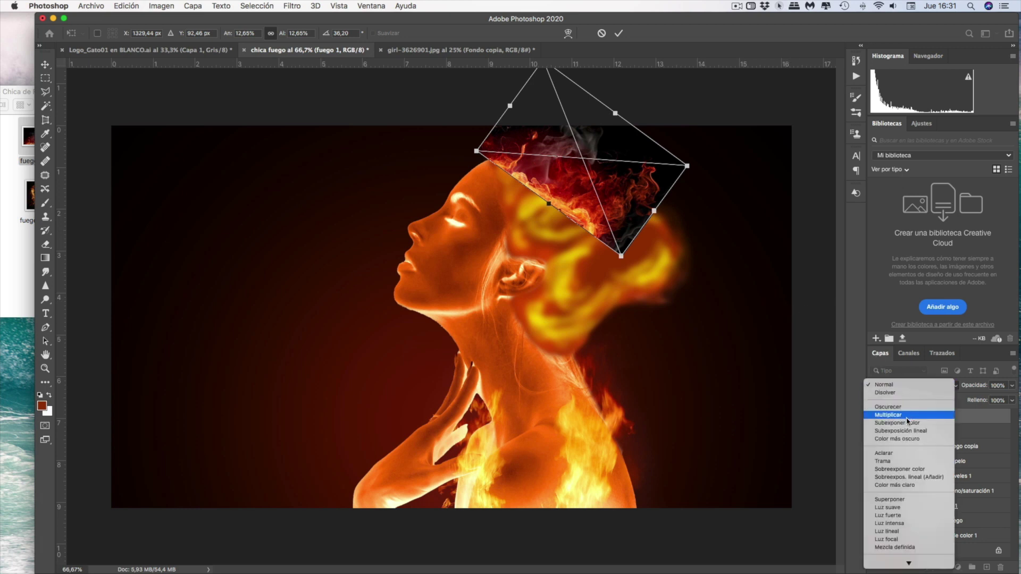
{"action": "left_click", "coordinate": [905, 461]}
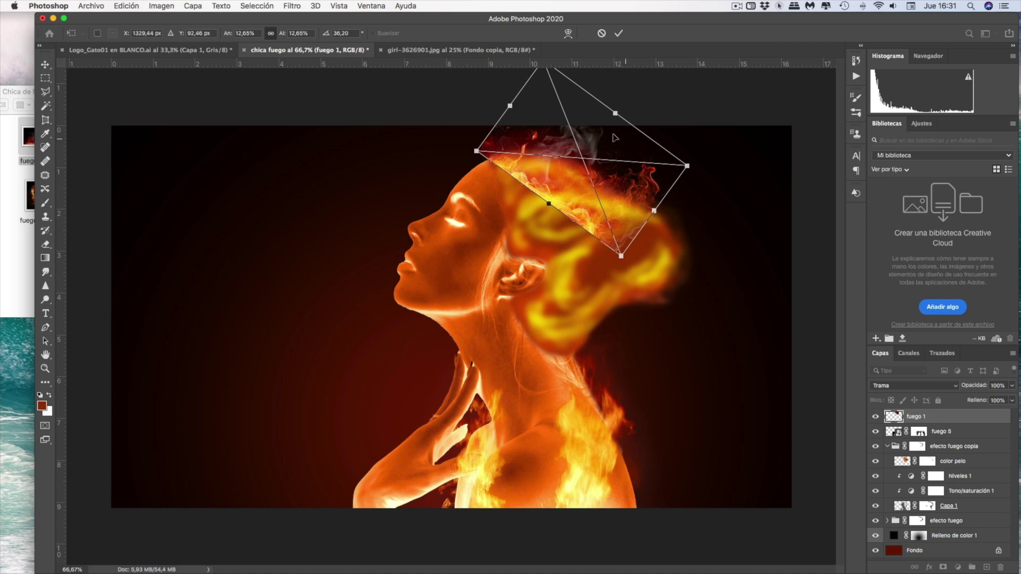
{"action": "left_click_drag", "start_coordinate": [613, 178], "coordinate": [632, 179]}
{"action": "left_click", "coordinate": [568, 33]}
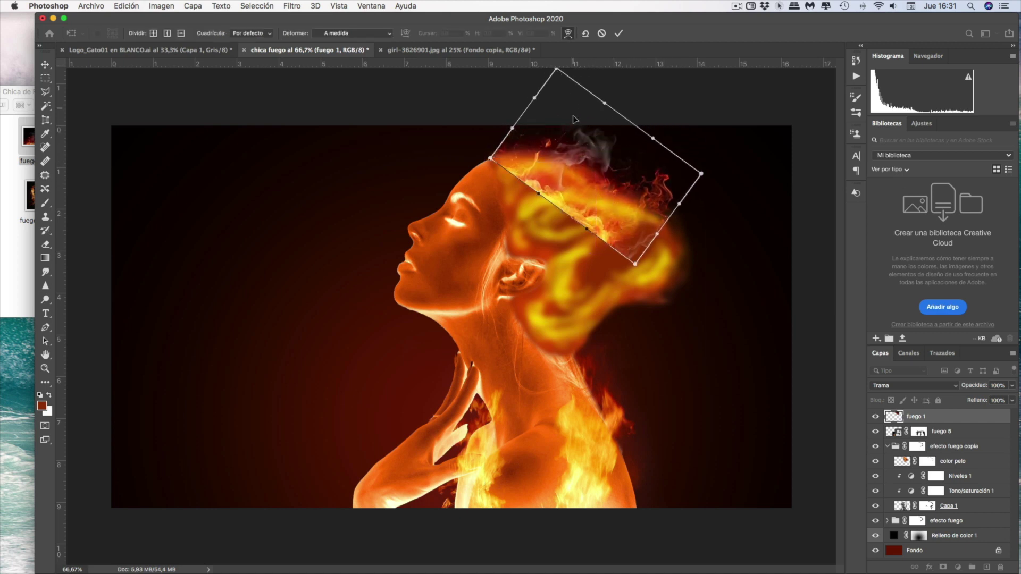
{"action": "left_click_drag", "start_coordinate": [574, 144], "coordinate": [578, 137]}
{"action": "mouse_move", "coordinate": [594, 184]}
{"action": "left_mouse_down"}
{"action": "mouse_move", "coordinate": [604, 178]}
{"action": "mouse_move", "coordinate": [591, 187]}
{"action": "left_mouse_up"}
{"action": "mouse_move", "coordinate": [599, 147]}
{"action": "left_mouse_down"}
{"action": "mouse_move", "coordinate": [626, 177]}
{"action": "mouse_move", "coordinate": [698, 217]}
{"action": "left_mouse_up"}
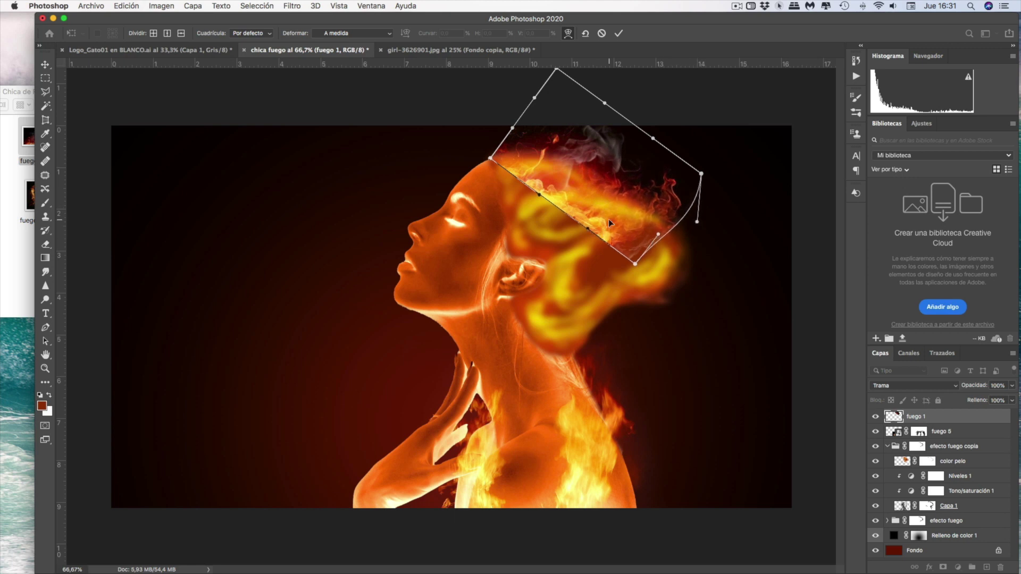
Apply the fuego 1 warp, add a layer mask, and paint out the flames' straight edge
{"action": "left_click", "coordinate": [46, 65]}
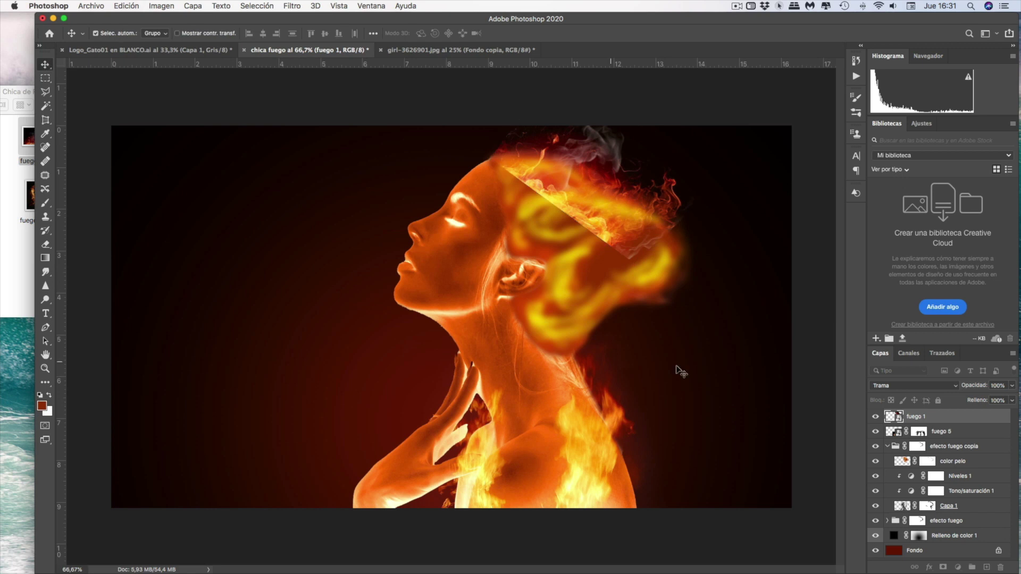
{"action": "left_click", "coordinate": [943, 568]}
{"action": "key", "text": "b"}
{"action": "mouse_move", "coordinate": [494, 168]}
{"action": "left_mouse_down"}
{"action": "mouse_move", "coordinate": [662, 261]}
{"action": "mouse_move", "coordinate": [646, 255]}
{"action": "left_mouse_up"}
Place the fuego 3 flame photo in Trama mode, scaled and rotated onto the back of the head
{"action": "left_click", "coordinate": [21, 235]}
{"action": "left_click_drag", "start_coordinate": [148, 139], "coordinate": [452, 314]}
{"action": "left_click_drag", "start_coordinate": [240, 126], "coordinate": [455, 178]}
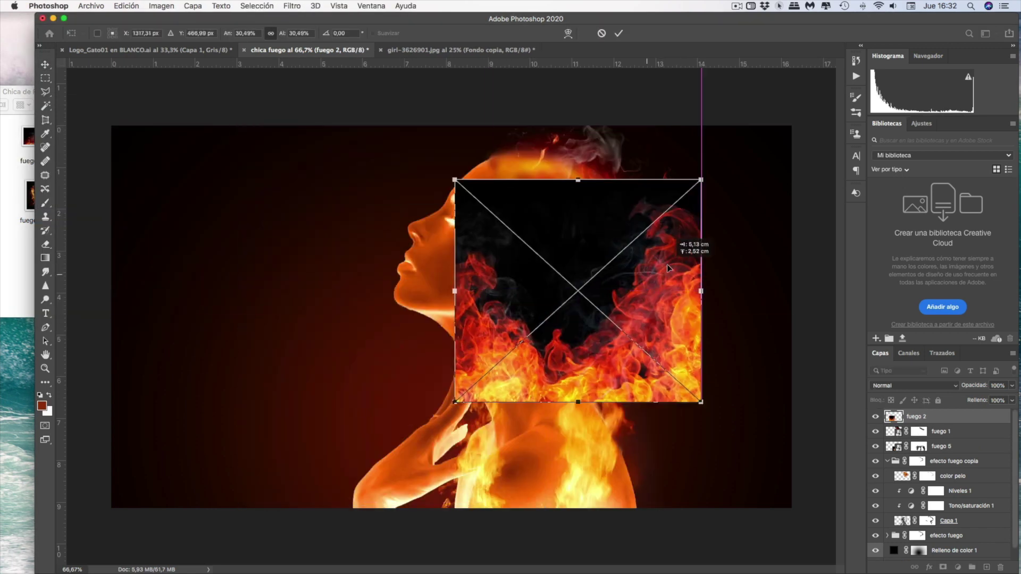
{"action": "mouse_move", "coordinate": [702, 176]}
{"action": "left_mouse_down"}
{"action": "mouse_move", "coordinate": [708, 303]}
{"action": "mouse_move", "coordinate": [591, 181]}
{"action": "left_mouse_up"}
{"action": "left_click_drag", "start_coordinate": [556, 309], "coordinate": [626, 200]}
{"action": "left_click", "coordinate": [914, 385]}
{"action": "left_click", "coordinate": [904, 495]}
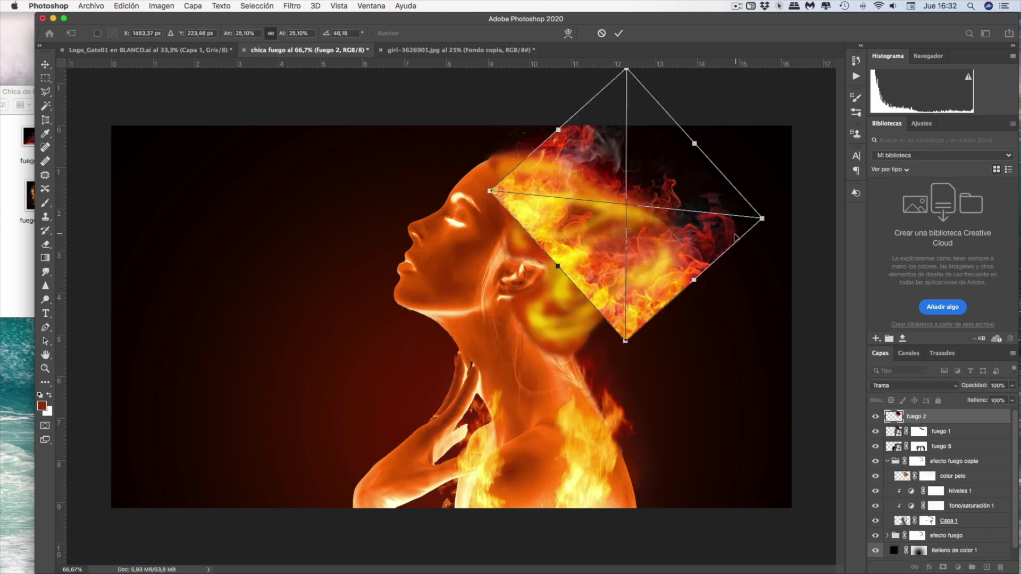
{"action": "left_click_drag", "start_coordinate": [691, 224], "coordinate": [665, 202]}
{"action": "left_click_drag", "start_coordinate": [655, 95], "coordinate": [632, 118]}
{"action": "key", "text": "Return"}
Mask off the flame layer's upper part and bring in another flame image as fuego 4
{"action": "key", "text": "b"}
{"action": "left_click", "coordinate": [943, 567]}
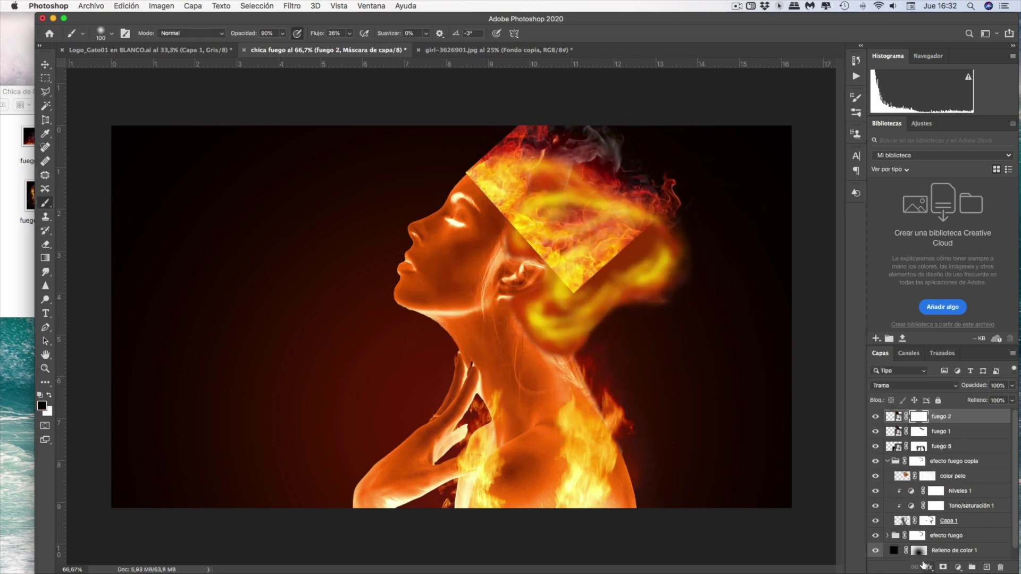
{"action": "mouse_move", "coordinate": [446, 170]}
{"action": "left_mouse_down"}
{"action": "mouse_move", "coordinate": [511, 143]}
{"action": "mouse_move", "coordinate": [599, 238]}
{"action": "mouse_move", "coordinate": [553, 298]}
{"action": "left_mouse_up"}
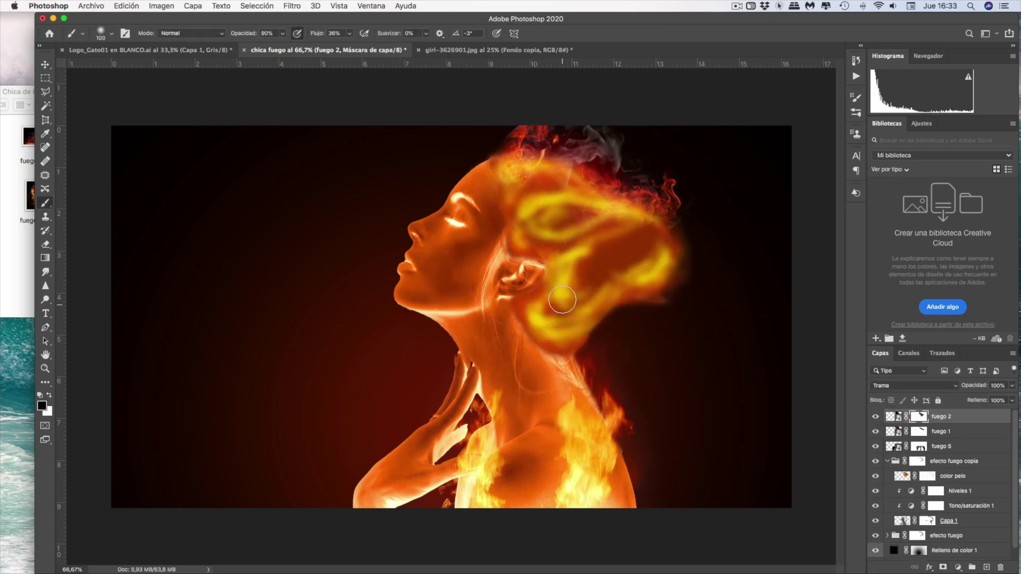
{"action": "left_click", "coordinate": [2, 194]}
{"action": "left_click_drag", "start_coordinate": [3, 195], "coordinate": [372, 266]}
Shrink the fuego 4 flame cloud onto the hair, mask it and brush out its hard edges
{"action": "left_click_drag", "start_coordinate": [85, 422], "coordinate": [400, 235]}
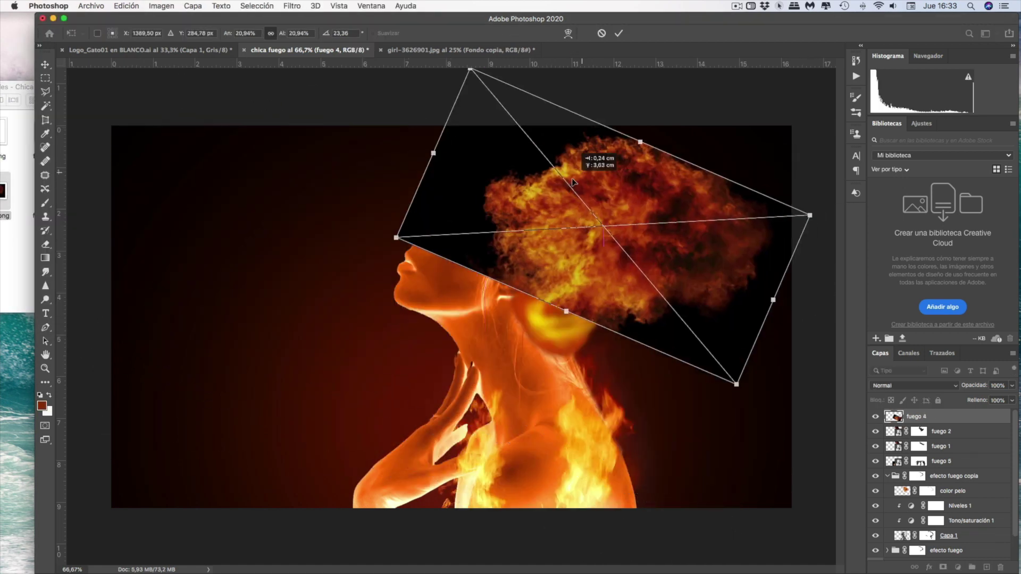
{"action": "left_click_drag", "start_coordinate": [815, 211], "coordinate": [726, 221]}
{"action": "left_click_drag", "start_coordinate": [604, 246], "coordinate": [633, 256]}
{"action": "key", "text": "Return"}
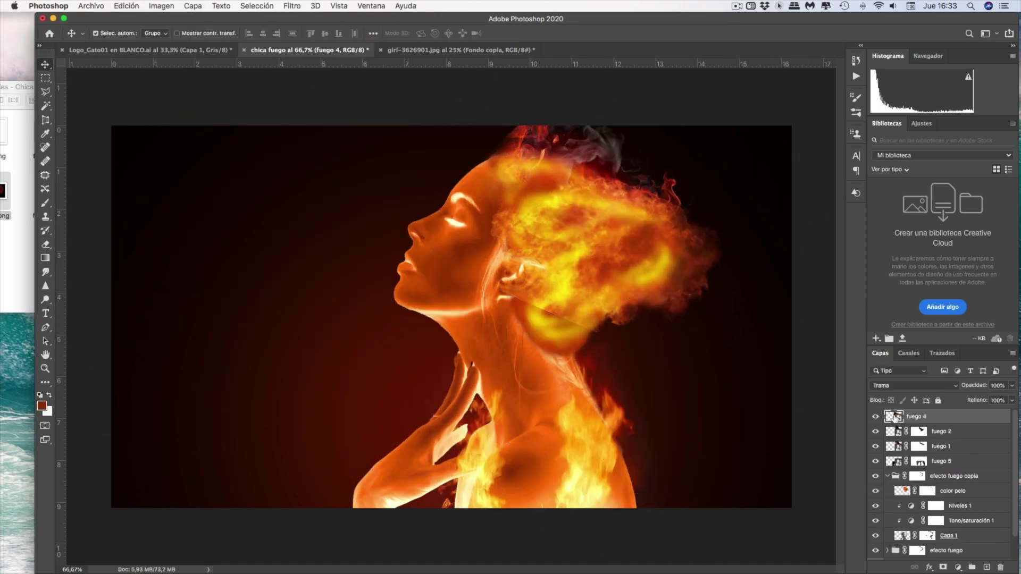
{"action": "left_click", "coordinate": [943, 567]}
{"action": "key", "text": "b"}
{"action": "left_click_drag", "start_coordinate": [564, 308], "coordinate": [615, 188]}
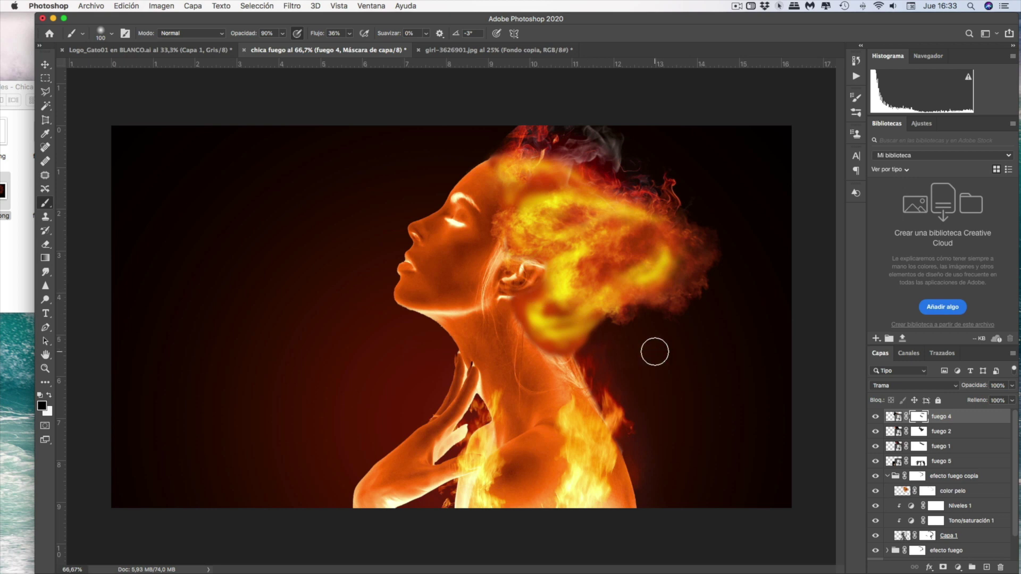
Add a fuego 2 flame photo at lower-left in Trama blending, masked around the hand
{"action": "left_click", "coordinate": [21, 223]}
{"action": "left_click_drag", "start_coordinate": [158, 138], "coordinate": [404, 297]}
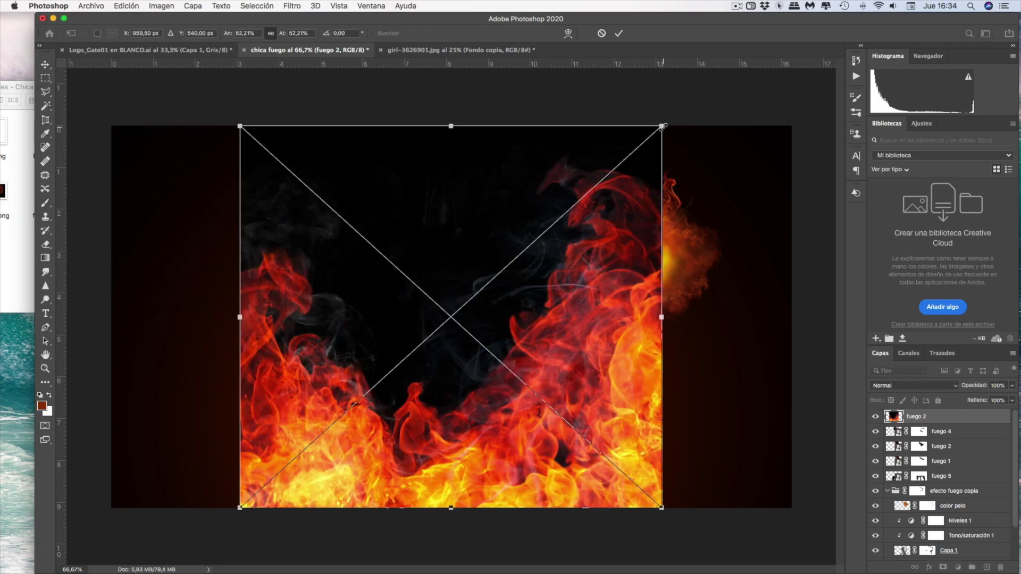
{"action": "left_click_drag", "start_coordinate": [675, 122], "coordinate": [479, 354]}
{"action": "key", "text": "Return"}
{"action": "left_click", "coordinate": [915, 386]}
{"action": "left_click", "coordinate": [45, 202]}
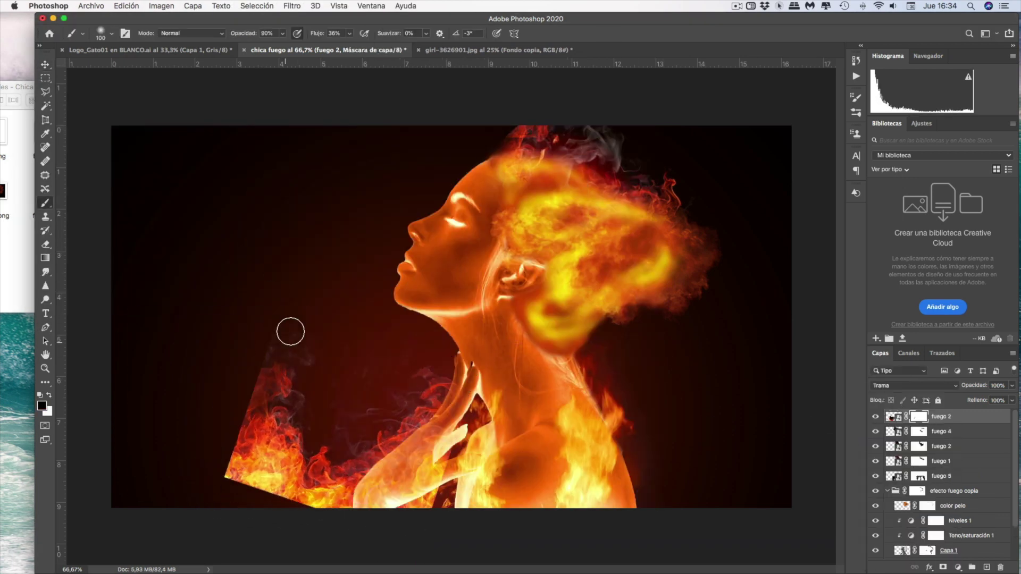
{"action": "mouse_move", "coordinate": [290, 331]}
{"action": "left_mouse_down"}
{"action": "mouse_move", "coordinate": [319, 520]}
{"action": "mouse_move", "coordinate": [324, 335]}
{"action": "mouse_move", "coordinate": [303, 518]}
{"action": "left_mouse_up"}
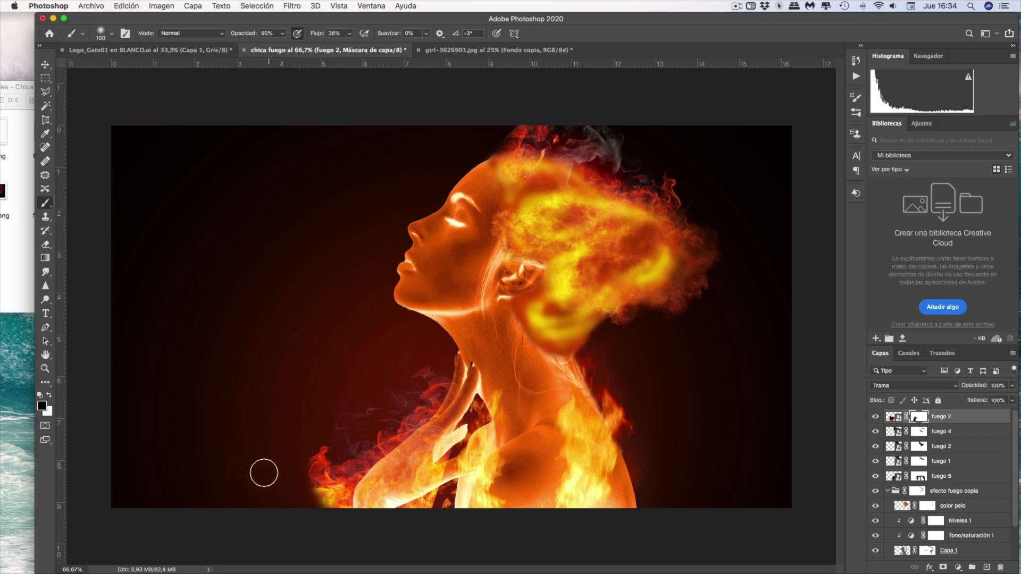
{"action": "left_click_drag", "start_coordinate": [455, 442], "coordinate": [422, 508]}
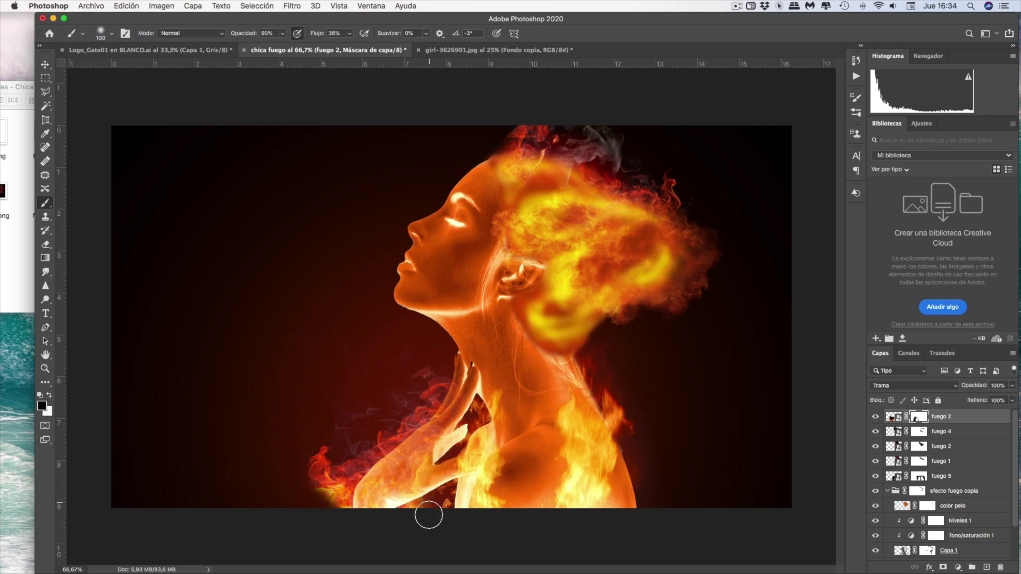
Enlarge the lower-left flames, shift them down, and switch to painting with white
{"action": "key", "text": "super+t"}
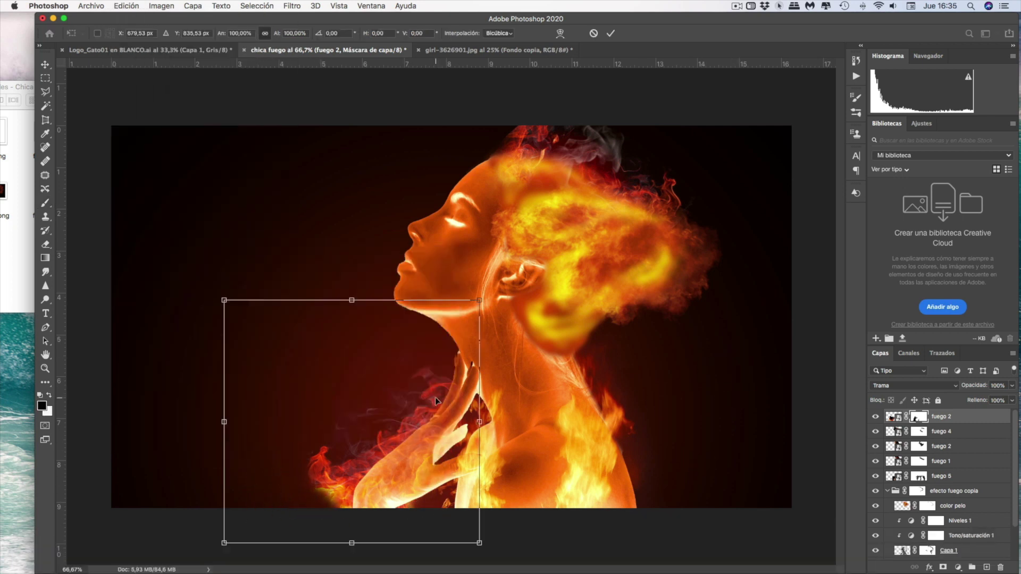
{"action": "left_click_drag", "start_coordinate": [349, 296], "coordinate": [352, 279]}
{"action": "key", "text": "Return"}
{"action": "left_click_drag", "start_coordinate": [270, 310], "coordinate": [271, 333]}
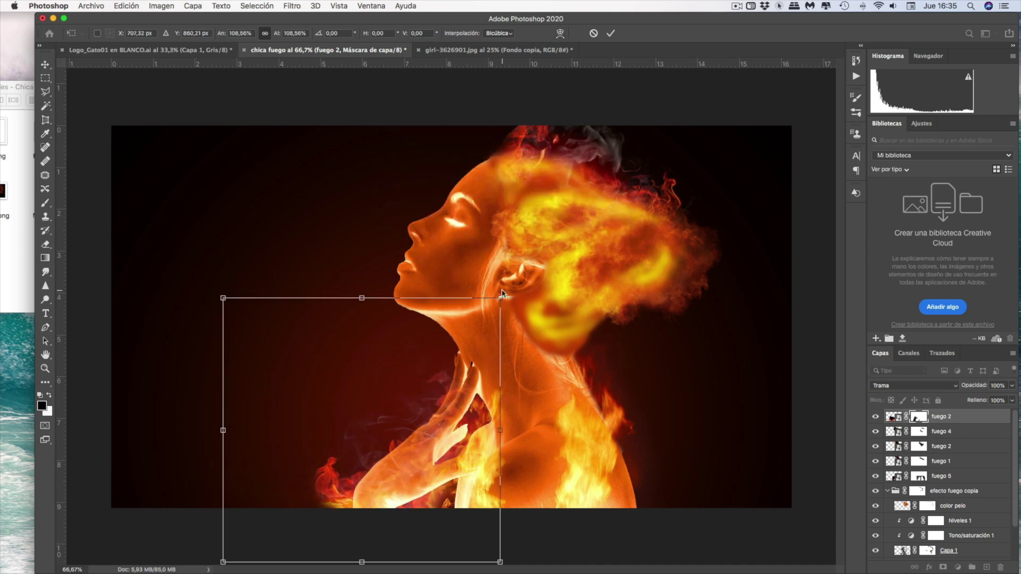
{"action": "key", "text": "Return"}
{"action": "left_click", "coordinate": [46, 203]}
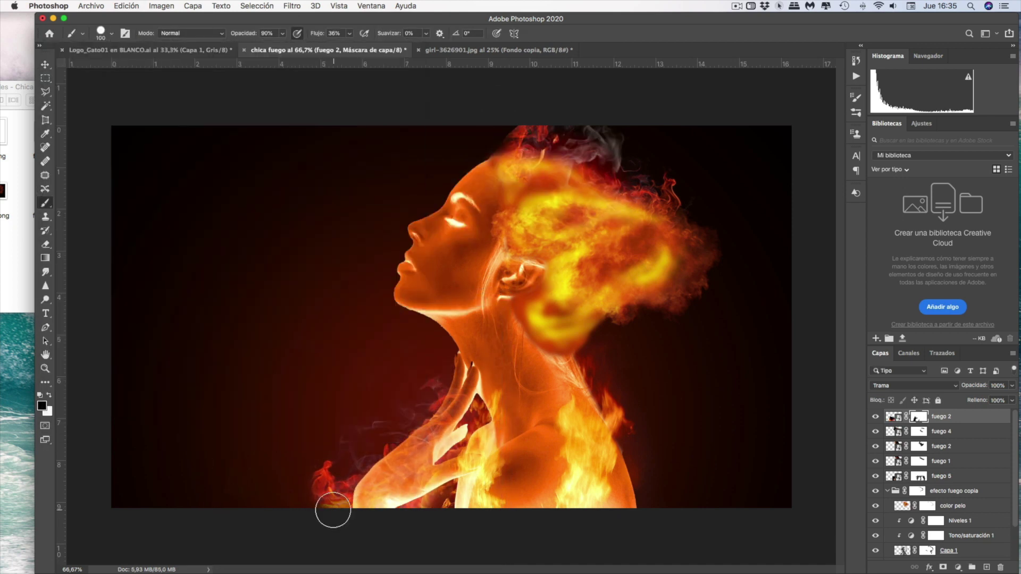
{"action": "key", "text": "x"}
{"action": "key", "text": "x"}
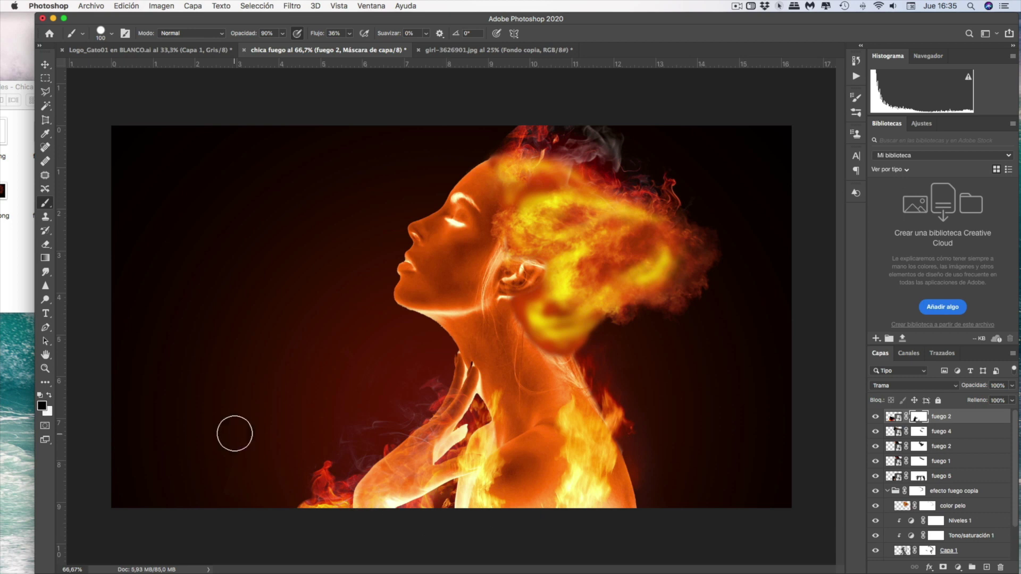
Bring in the fuego 6 flame photo and paste a piece as a new layer
{"action": "left_click", "coordinate": [17, 273]}
{"action": "mouse_move", "coordinate": [109, 200]}
{"action": "left_mouse_down"}
{"action": "mouse_move", "coordinate": [479, 208]}
{"action": "mouse_move", "coordinate": [181, 239]}
{"action": "left_mouse_up"}
{"action": "left_click", "coordinate": [126, 6]}
{"action": "left_click", "coordinate": [159, 89]}
Rotate the Capa 2 flame piece onto the right-hand hair, set Trama blending and mask it
{"action": "key", "text": "ctrl+t"}
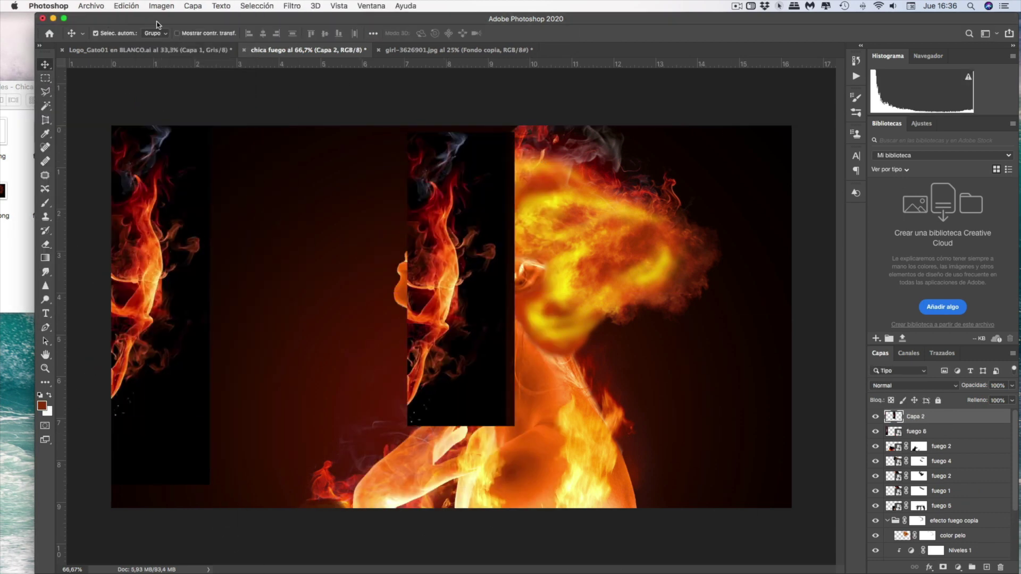
{"action": "mouse_move", "coordinate": [510, 420]}
{"action": "left_mouse_down"}
{"action": "mouse_move", "coordinate": [593, 291]}
{"action": "mouse_move", "coordinate": [667, 294]}
{"action": "left_mouse_up"}
{"action": "key", "text": "shift+alt+s"}
{"action": "key", "text": "Return"}
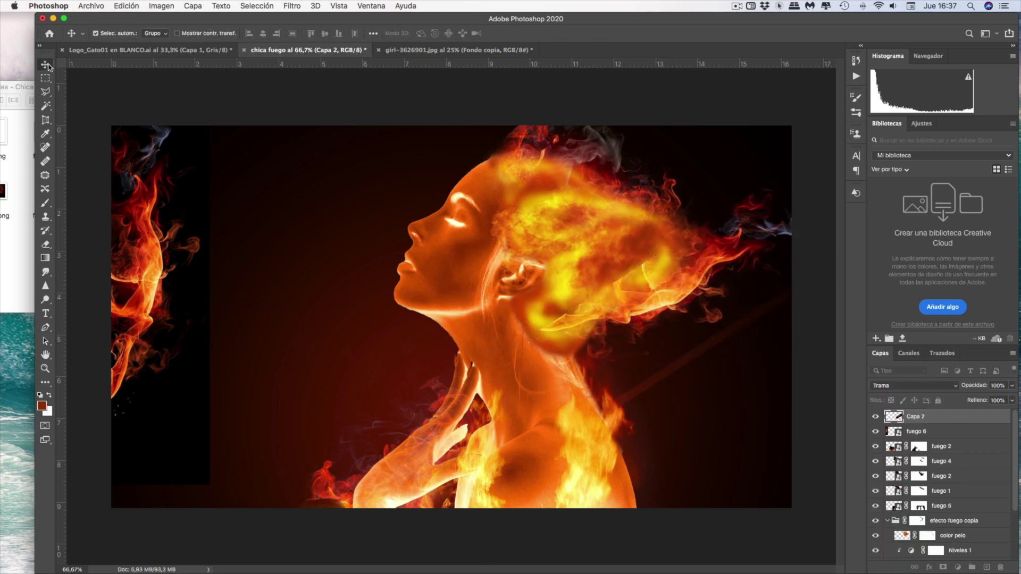
{"action": "left_click", "coordinate": [943, 567]}
{"action": "key", "text": "b"}
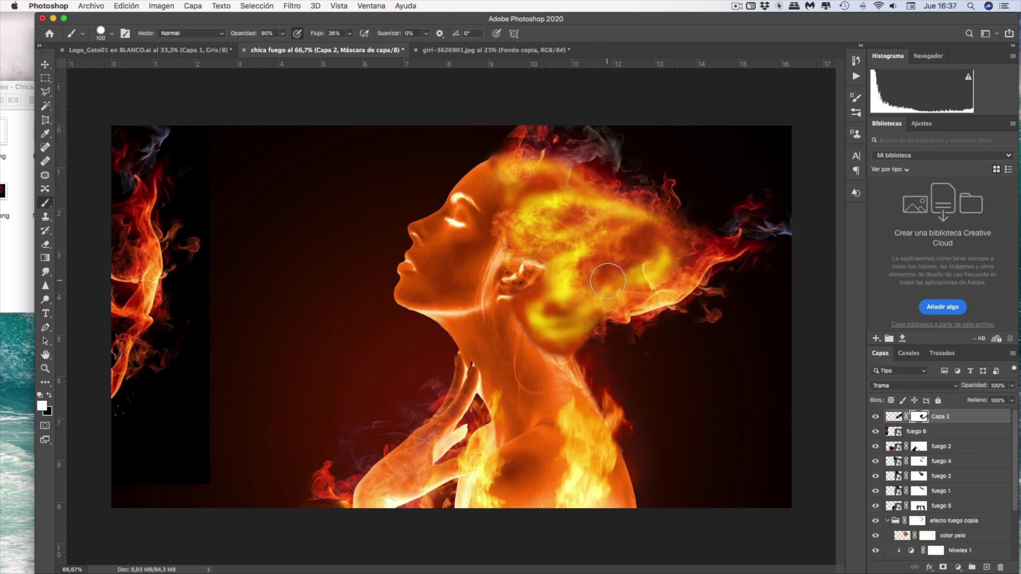
Copy a rectangle of the skull's flames to a new layer near the head
{"action": "key", "text": "ctrl+v"}
{"action": "left_click_drag", "start_coordinate": [125, 126], "coordinate": [235, 285]}
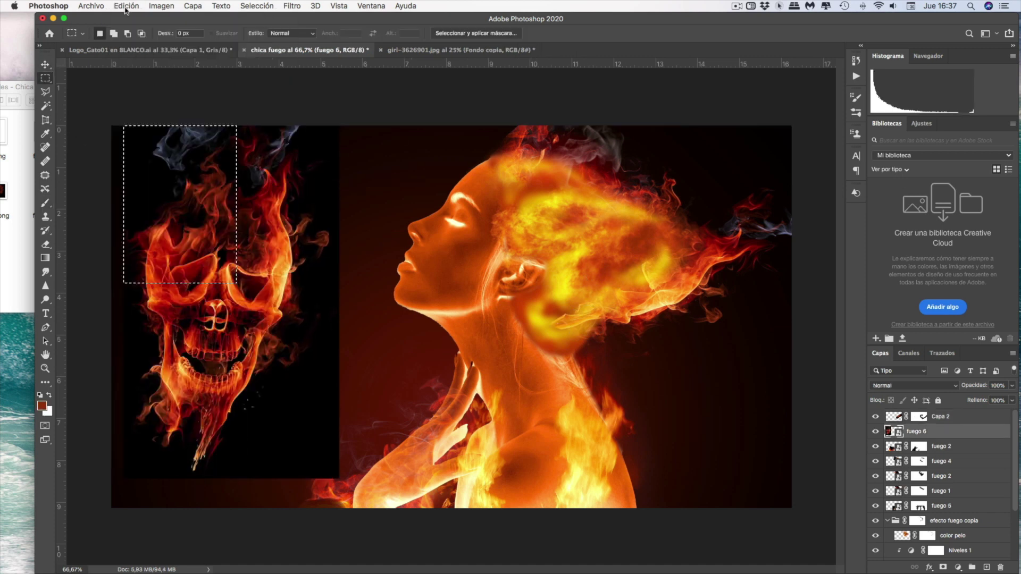
{"action": "key", "text": "v"}
{"action": "left_click_drag", "start_coordinate": [265, 205], "coordinate": [445, 228]}
Rotate the Capa 3 skull flames onto the head, blend out the black, and mask it
{"action": "left_click", "coordinate": [127, 6]}
{"action": "left_click", "coordinate": [422, 276]}
{"action": "mouse_move", "coordinate": [563, 213]}
{"action": "left_mouse_down"}
{"action": "mouse_move", "coordinate": [575, 122]}
{"action": "mouse_move", "coordinate": [606, 160]}
{"action": "left_mouse_up"}
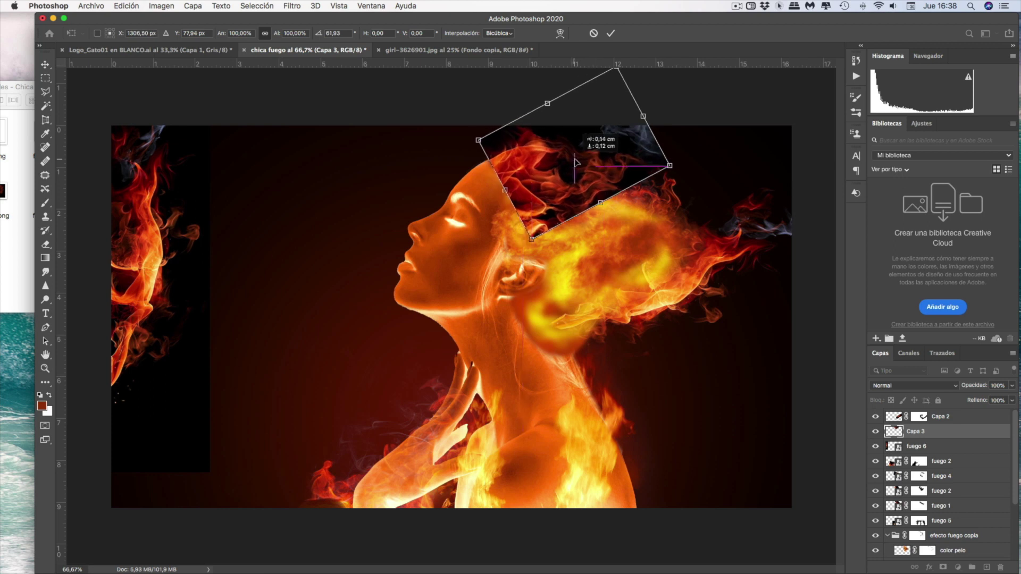
{"action": "left_click", "coordinate": [914, 386]}
{"action": "left_click", "coordinate": [903, 461]}
{"action": "key", "text": "Return"}
{"action": "left_click", "coordinate": [943, 568]}
{"action": "key", "text": "b"}
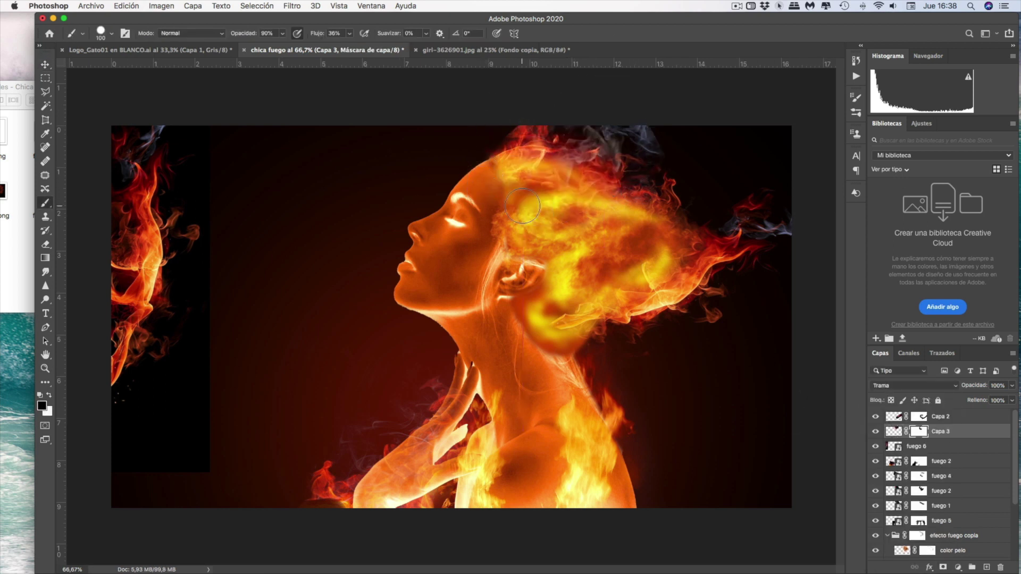
Bring in another flame photo, blend out its black, and warp it around the hair
{"action": "left_click", "coordinate": [16, 127]}
{"action": "left_click_drag", "start_coordinate": [102, 132], "coordinate": [606, 239]}
{"action": "left_click", "coordinate": [914, 386]}
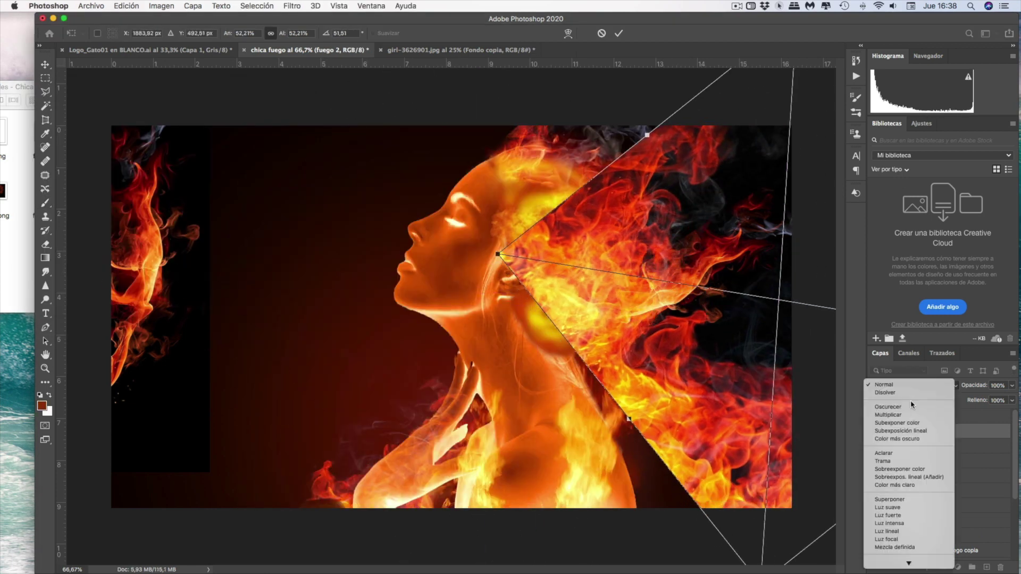
{"action": "left_click", "coordinate": [883, 461]}
{"action": "left_click", "coordinate": [568, 33]}
{"action": "mouse_move", "coordinate": [628, 221]}
{"action": "left_mouse_down"}
{"action": "mouse_move", "coordinate": [580, 280]}
{"action": "mouse_move", "coordinate": [553, 215]}
{"action": "mouse_move", "coordinate": [399, 180]}
{"action": "left_mouse_up"}
{"action": "key", "text": "Return"}
Mask the warped flame's hard edges, then blend near the ear at 38% opacity
{"action": "left_click", "coordinate": [943, 568]}
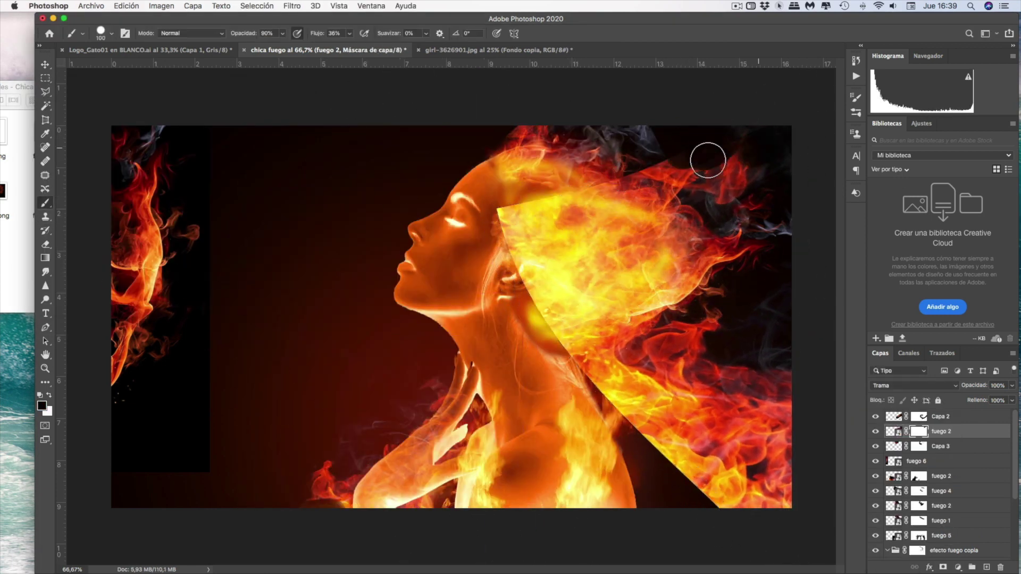
{"action": "mouse_move", "coordinate": [708, 160]}
{"action": "left_mouse_down"}
{"action": "mouse_move", "coordinate": [628, 207]}
{"action": "mouse_move", "coordinate": [612, 365]}
{"action": "mouse_move", "coordinate": [779, 410]}
{"action": "mouse_move", "coordinate": [690, 492]}
{"action": "left_mouse_up"}
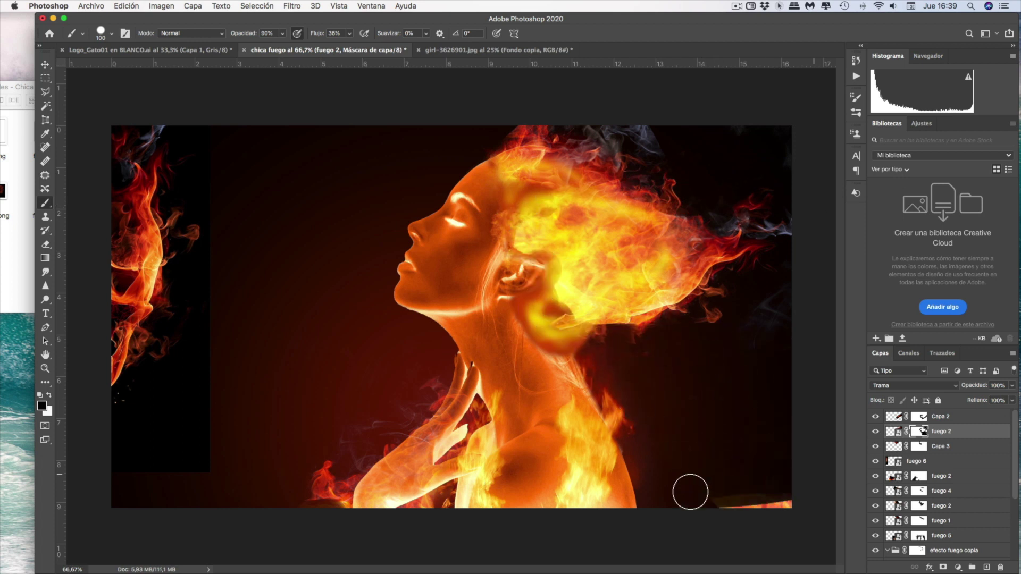
{"action": "key", "text": "3"}
{"action": "key", "text": "8"}
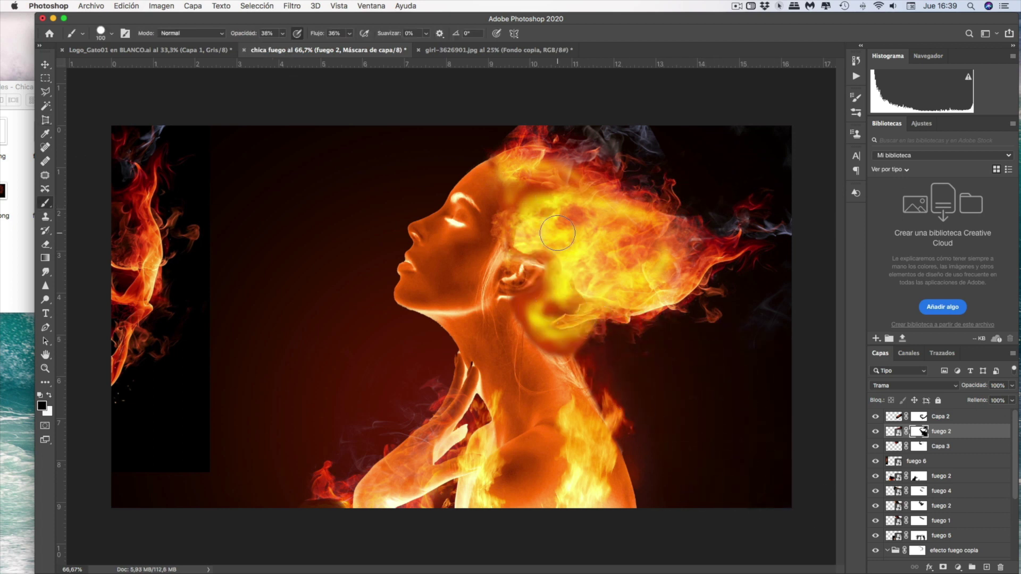
{"action": "mouse_move", "coordinate": [623, 244]}
{"action": "left_mouse_down"}
{"action": "mouse_move", "coordinate": [687, 247]}
{"action": "mouse_move", "coordinate": [537, 298]}
{"action": "left_mouse_up"}
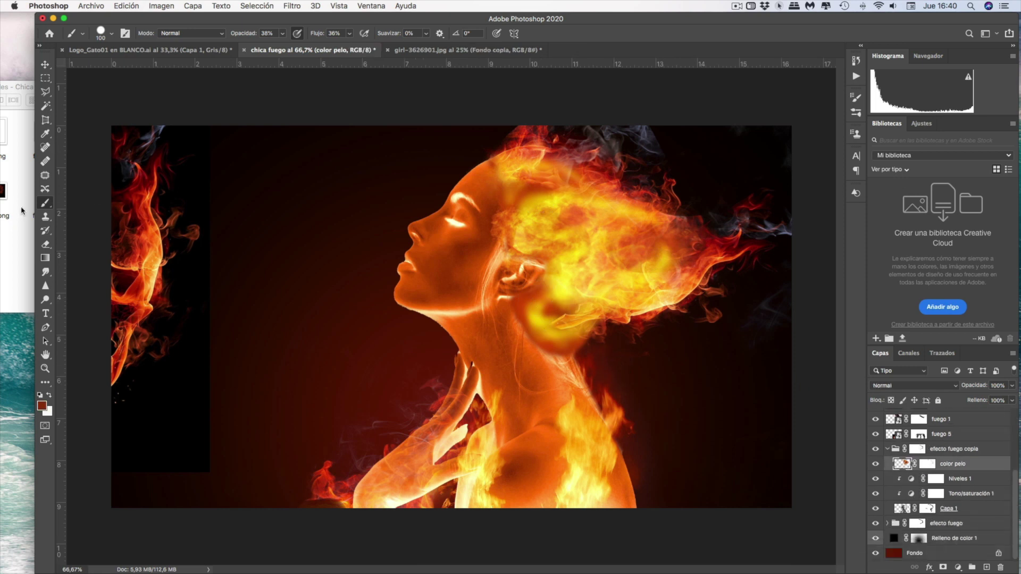
Paint brown to darken parts of the hair fire and brighten the neck
{"action": "left_click", "coordinate": [41, 405]}
{"action": "key", "text": "Return"}
{"action": "left_click_drag", "start_coordinate": [526, 212], "coordinate": [648, 259]}
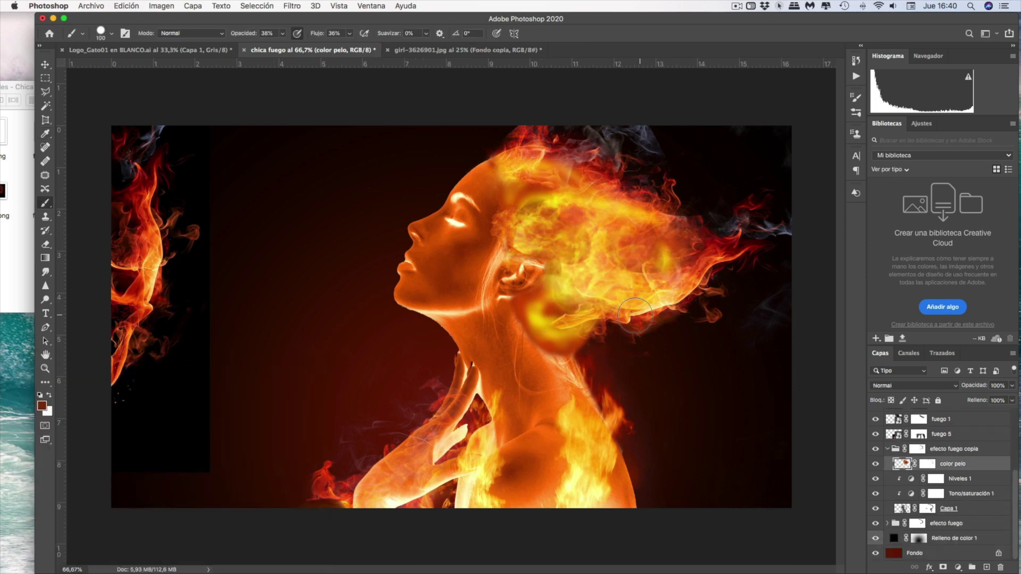
{"action": "left_click_drag", "start_coordinate": [635, 315], "coordinate": [660, 250]}
{"action": "left_click_drag", "start_coordinate": [601, 202], "coordinate": [562, 184]}
{"action": "key", "text": "ctrl+z"}
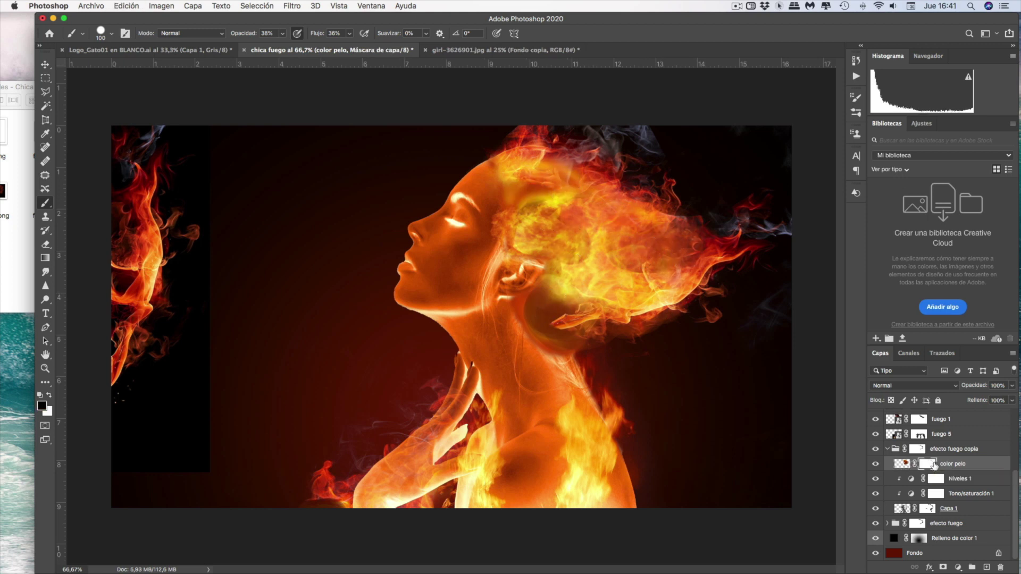
{"action": "left_click_drag", "start_coordinate": [515, 295], "coordinate": [568, 335]}
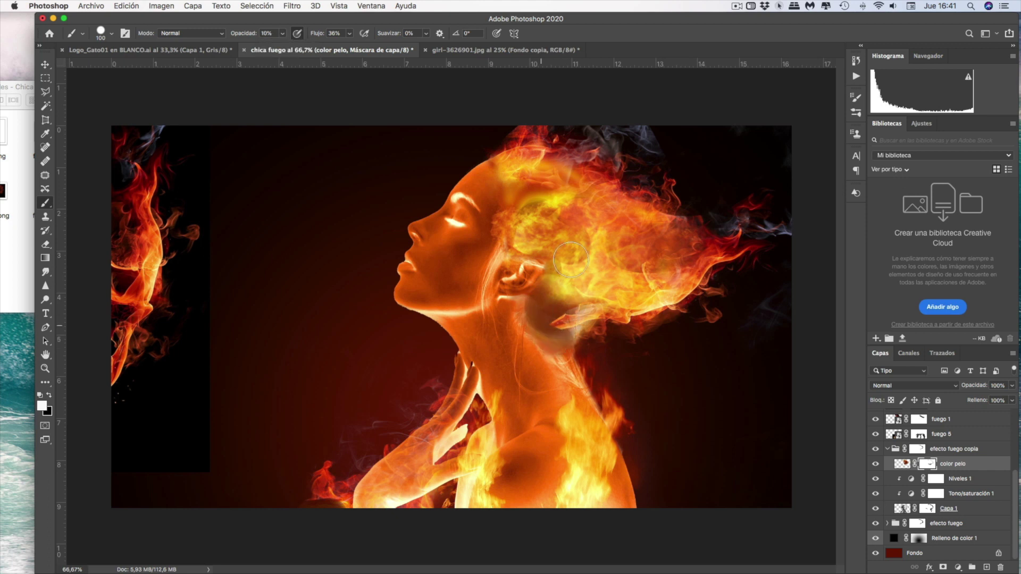
Place the fuego 1 flame photo in Screen blending, warped around the back of the head
{"action": "left_click", "coordinate": [7, 210]}
{"action": "left_click_drag", "start_coordinate": [48, 133], "coordinate": [452, 293]}
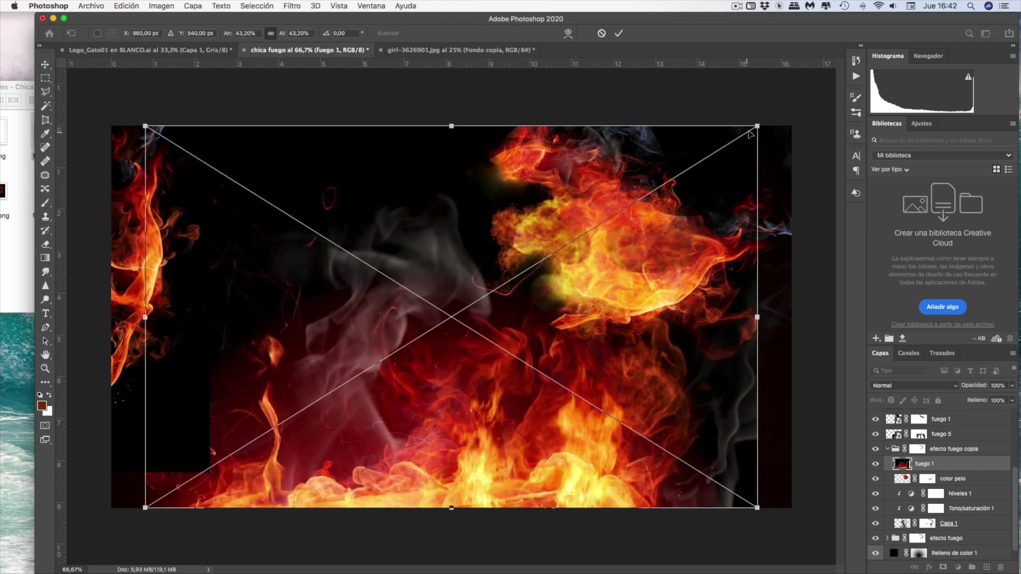
{"action": "mouse_move", "coordinate": [763, 559]}
{"action": "left_mouse_down"}
{"action": "mouse_move", "coordinate": [723, 365]}
{"action": "mouse_move", "coordinate": [617, 356]}
{"action": "mouse_move", "coordinate": [633, 311]}
{"action": "mouse_move", "coordinate": [607, 264]}
{"action": "left_mouse_up"}
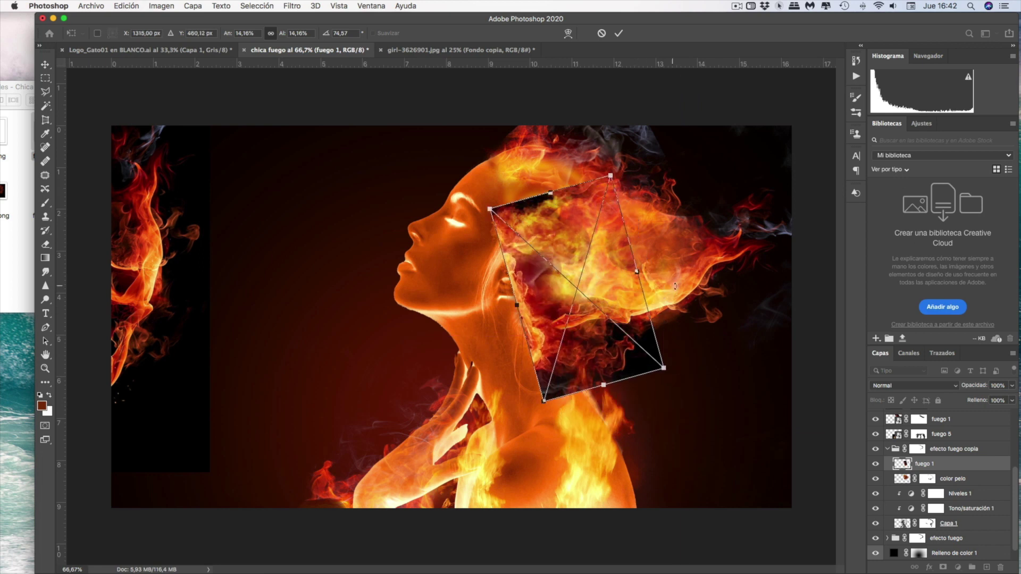
{"action": "key", "text": "alt+shift+s"}
{"action": "left_click", "coordinate": [568, 33]}
{"action": "left_click_drag", "start_coordinate": [543, 402], "coordinate": [594, 399]}
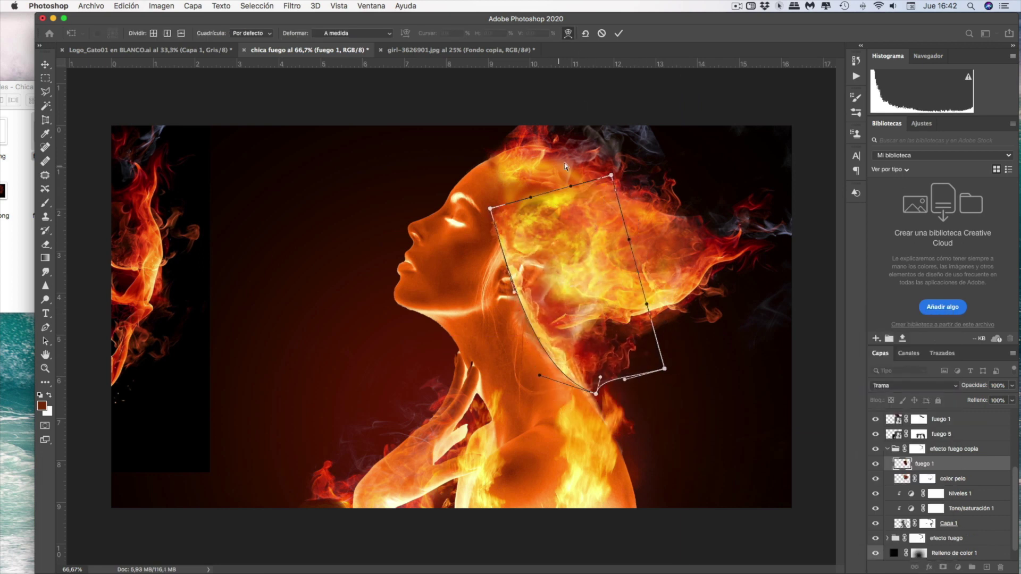
{"action": "mouse_move", "coordinate": [490, 209]}
{"action": "left_mouse_down"}
{"action": "mouse_move", "coordinate": [530, 272]}
{"action": "mouse_move", "coordinate": [538, 313]}
{"action": "left_mouse_up"}
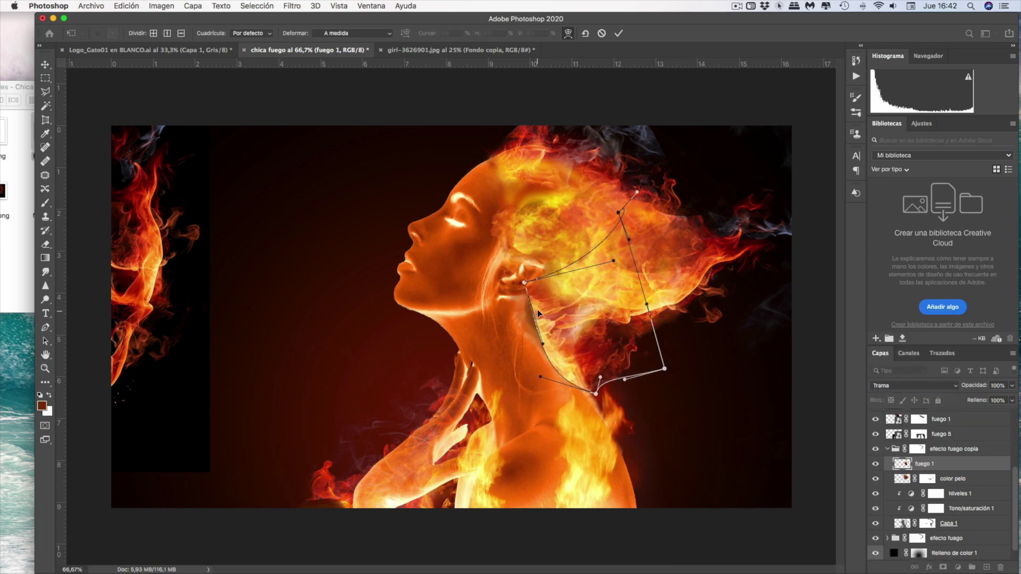
{"action": "key", "text": "Return"}
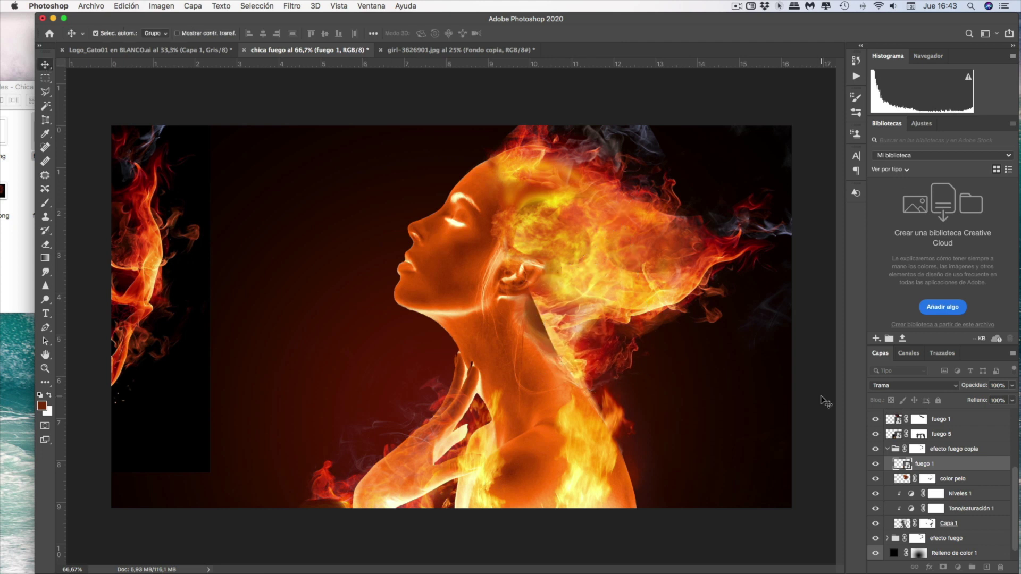
Mask fuego 1, then erase and brush on the color pelo layer over the neck
{"action": "left_click", "coordinate": [944, 568]}
{"action": "key", "text": "b"}
{"action": "key", "text": "d"}
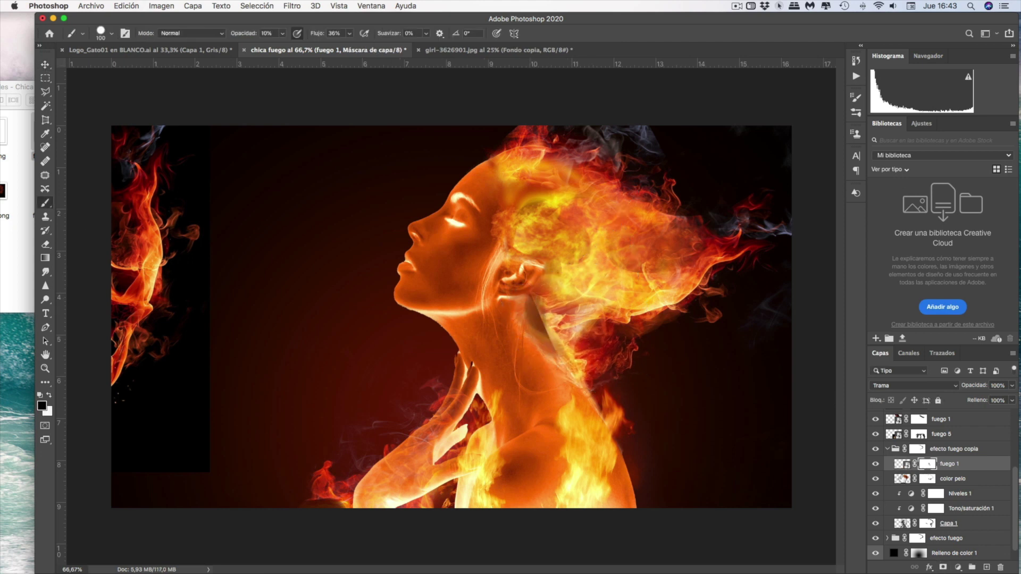
{"action": "left_click", "coordinate": [902, 478]}
{"action": "key", "text": "e"}
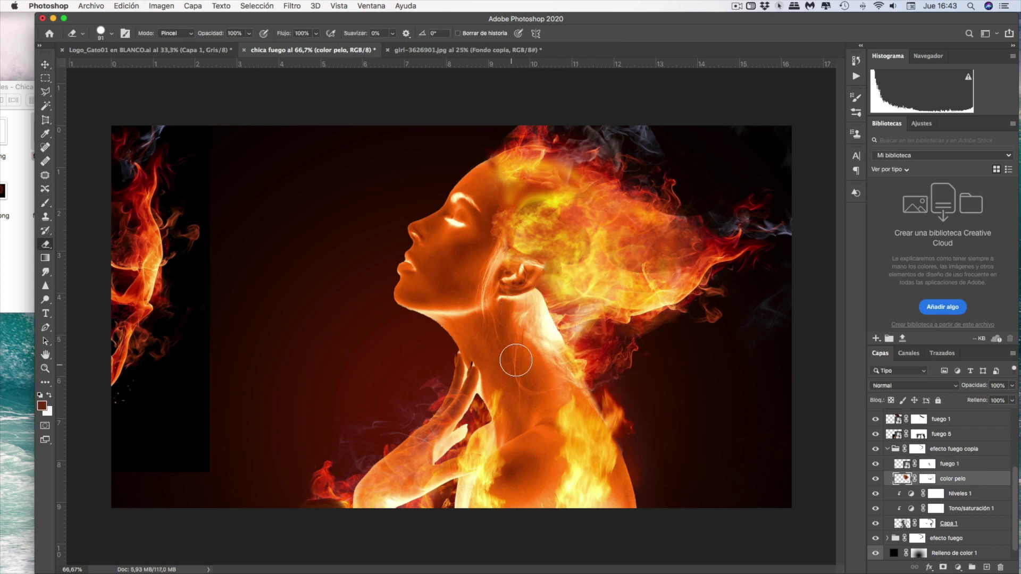
{"action": "key", "text": "b"}
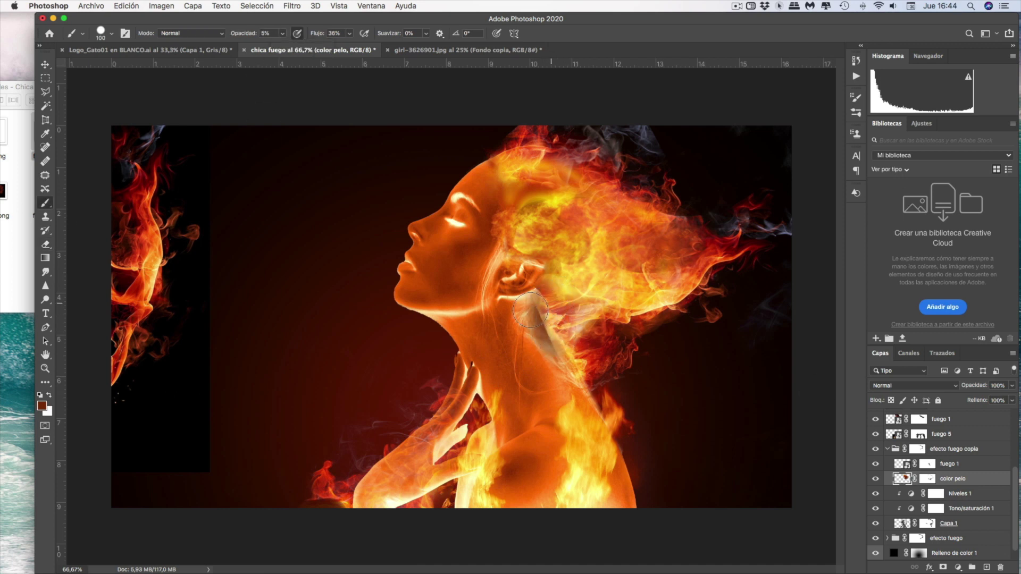
{"action": "key", "text": "m"}
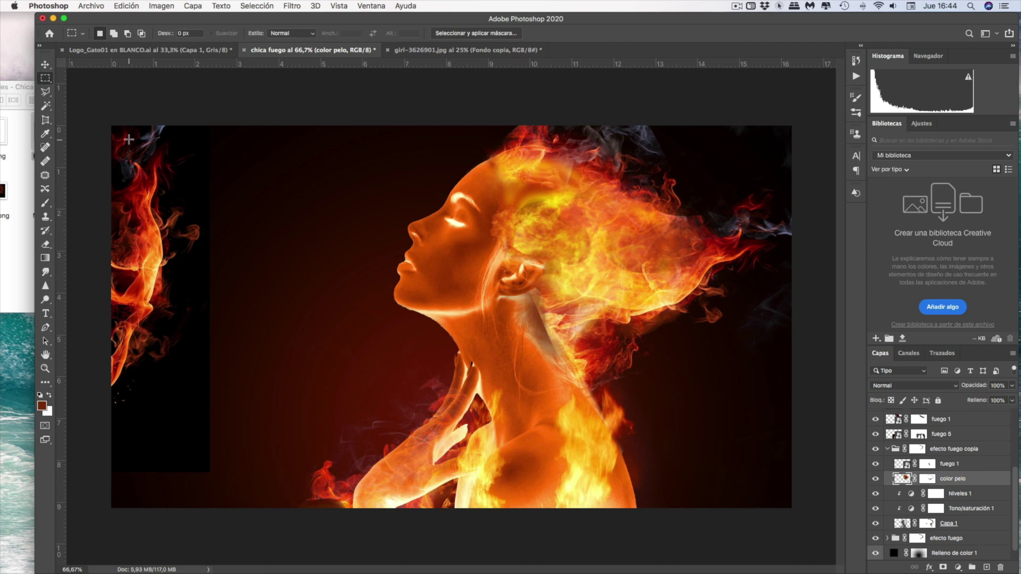
{"action": "key", "text": "ctrl+v"}
Paste the copied fire photo as Capa 4 and move it toward the hair
{"action": "left_click", "coordinate": [126, 6]}
{"action": "left_click", "coordinate": [306, 392]}
{"action": "key", "text": "v"}
{"action": "key", "text": "ctrl+d"}
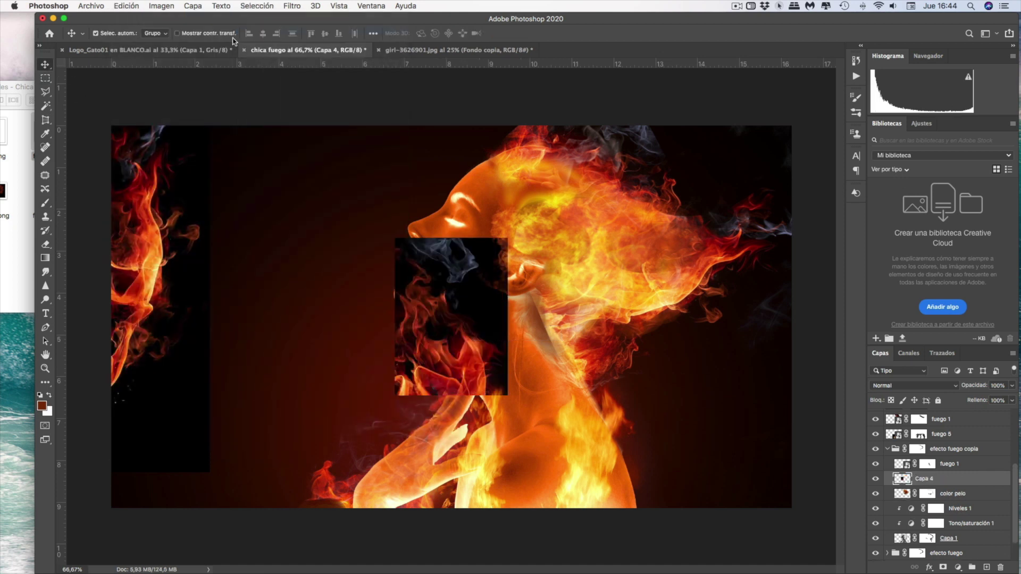
{"action": "left_click", "coordinate": [479, 314]}
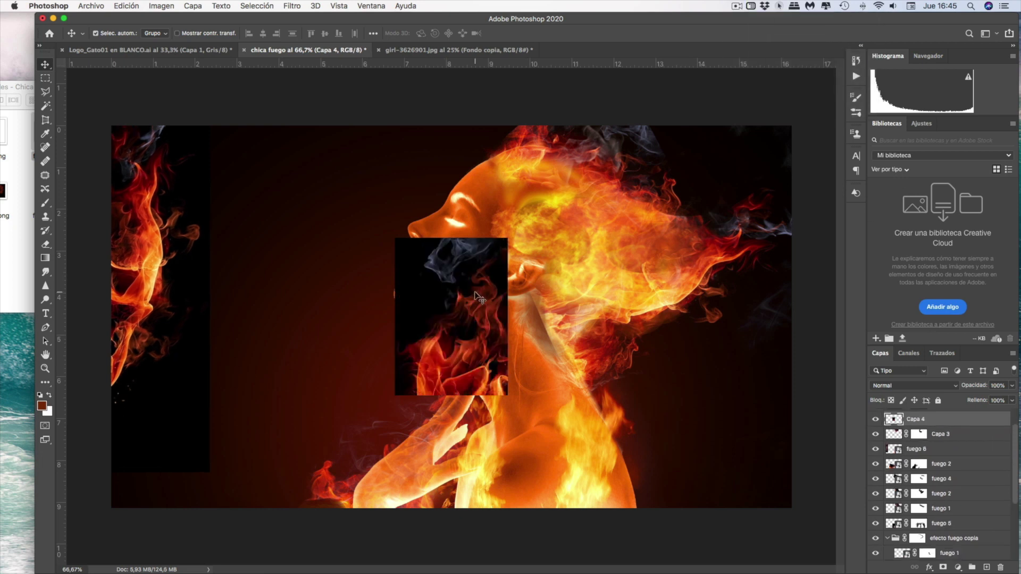
{"action": "mouse_move", "coordinate": [508, 239]}
{"action": "left_mouse_down"}
{"action": "mouse_move", "coordinate": [594, 201]}
{"action": "mouse_move", "coordinate": [589, 255]}
{"action": "left_mouse_up"}
Warp Capa 4 over the back of the hair in Screen blending, with a black brush ready
{"action": "left_click", "coordinate": [126, 6]}
{"action": "left_click", "coordinate": [319, 289]}
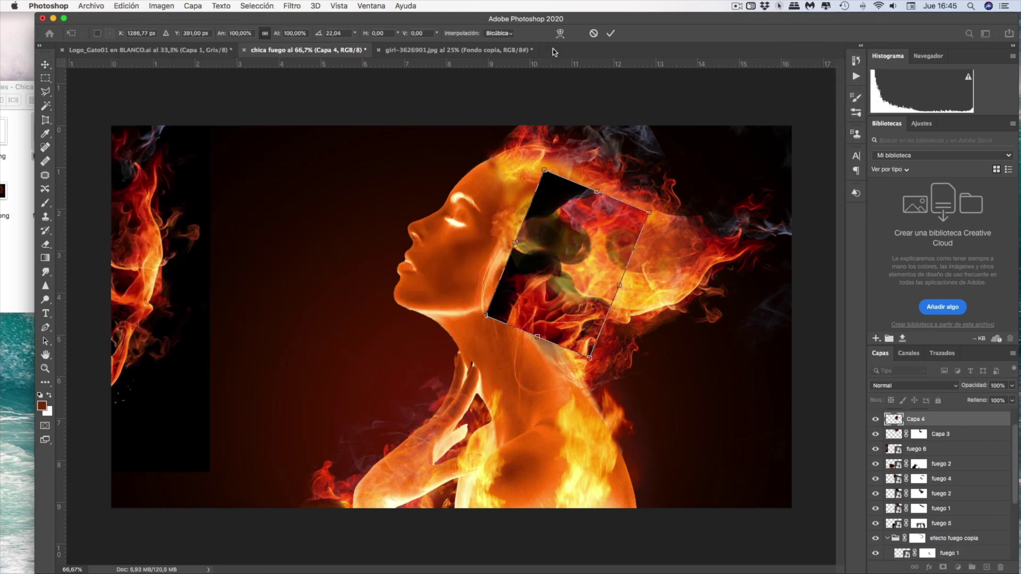
{"action": "left_click", "coordinate": [561, 33]}
{"action": "left_click_drag", "start_coordinate": [600, 355], "coordinate": [584, 388]}
{"action": "key", "text": "alt+shift+s"}
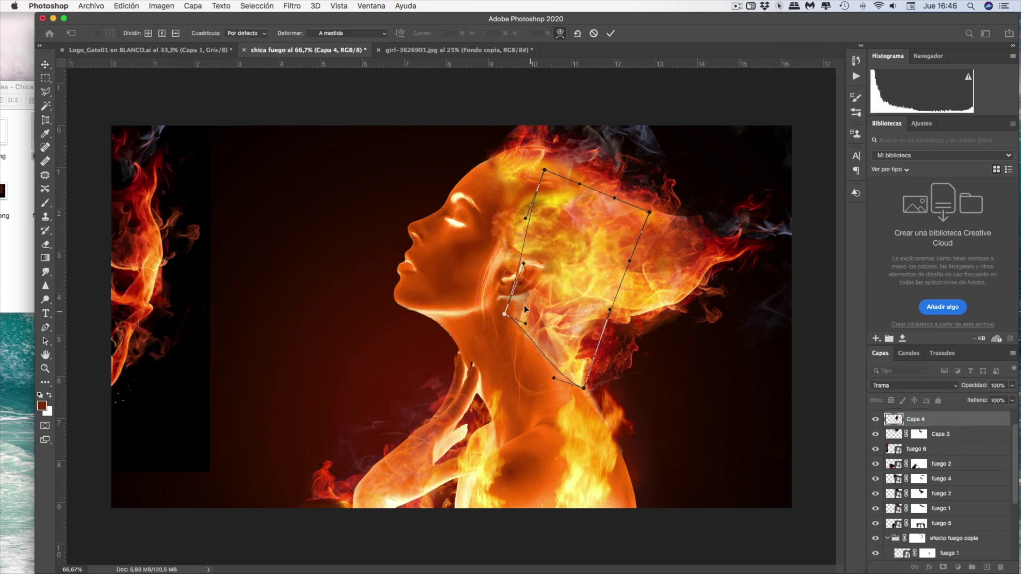
{"action": "left_click_drag", "start_coordinate": [658, 231], "coordinate": [737, 245]}
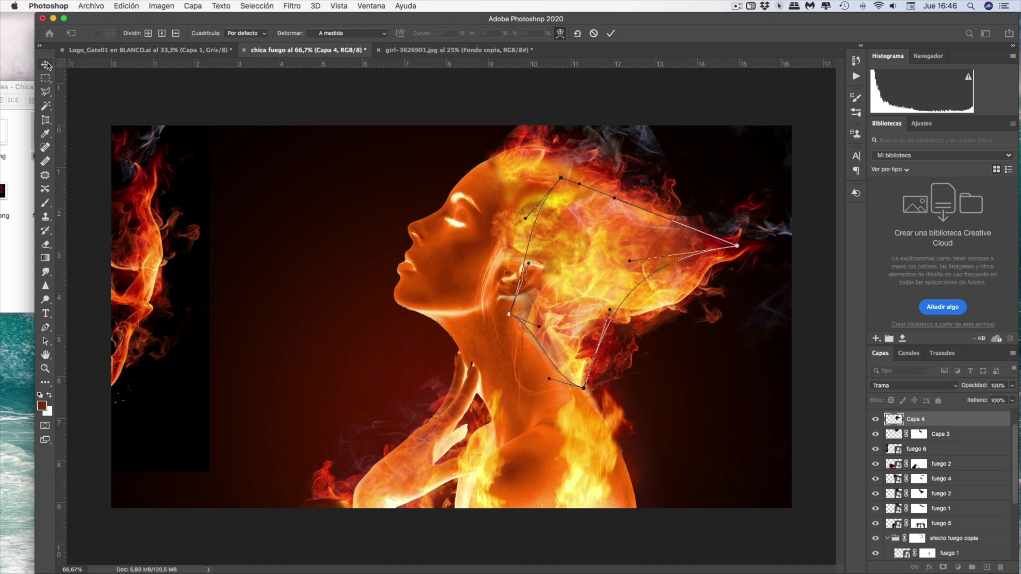
{"action": "key", "text": "Return"}
{"action": "key", "text": "b"}
{"action": "key", "text": "d"}
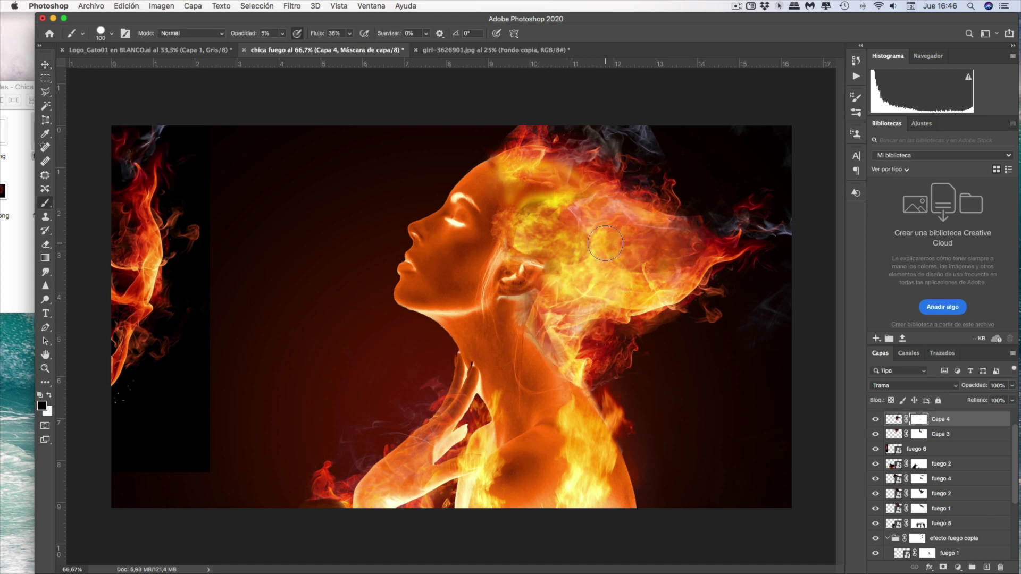
Add blank layer Capa 5 in efecto fuego copia and brush-refine the Capa 4 mask
{"action": "key", "text": "ctrl+shift+n"}
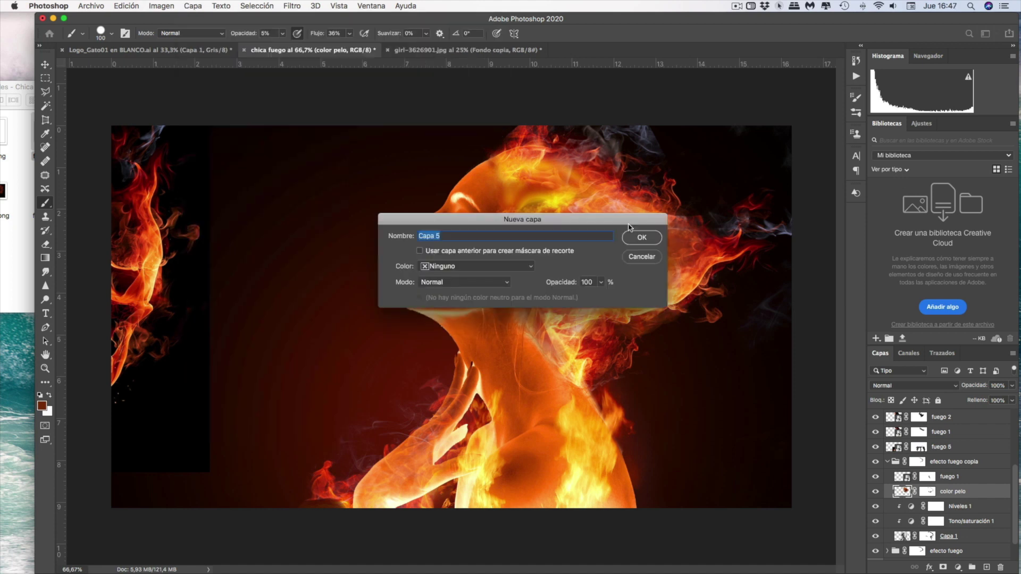
{"action": "key", "text": "Return"}
{"action": "left_click", "coordinate": [498, 325], "text": "alt"}
{"action": "left_click", "coordinate": [45, 203]}
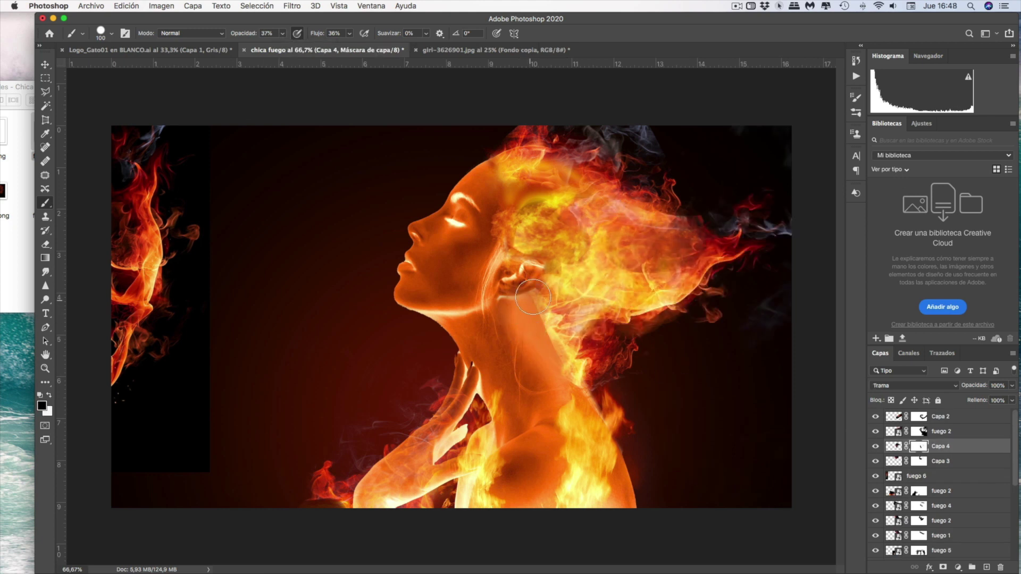
{"action": "left_click", "coordinate": [45, 65]}
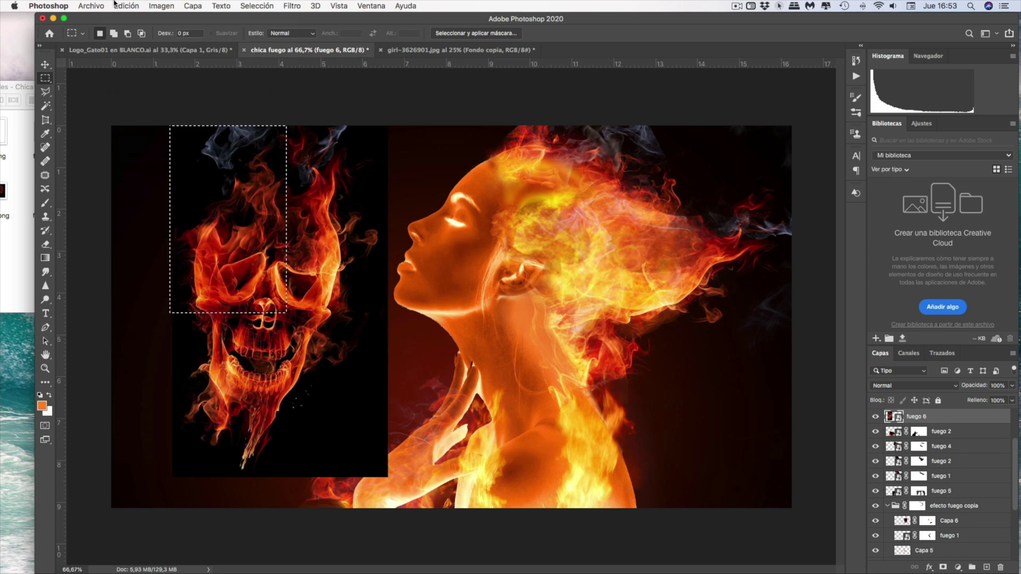
Copy the flaming skull to Capa 7, rotate it along the hair, set Lighten and mask it
{"action": "key", "text": "ctrl+j"}
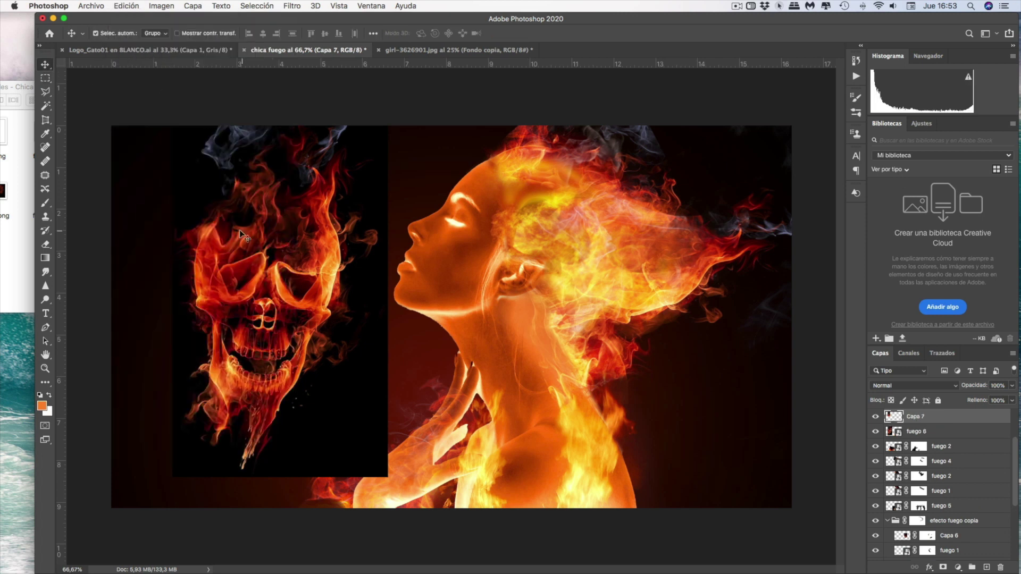
{"action": "left_click_drag", "start_coordinate": [239, 230], "coordinate": [585, 213]}
{"action": "left_click", "coordinate": [127, 5]}
{"action": "left_click", "coordinate": [478, 281]}
{"action": "left_click_drag", "start_coordinate": [745, 224], "coordinate": [596, 232]}
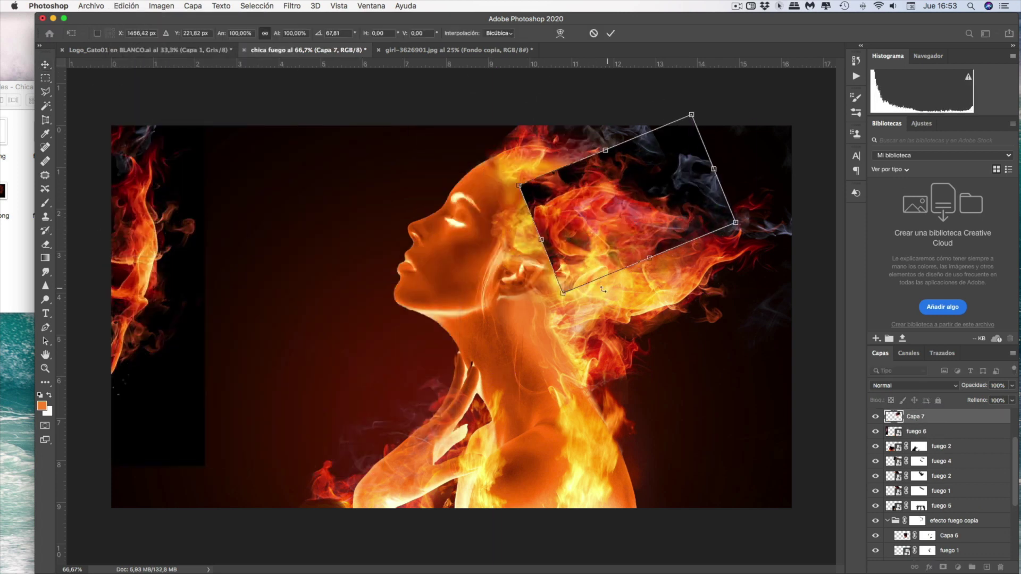
{"action": "left_click", "coordinate": [915, 385]}
{"action": "left_click", "coordinate": [893, 436]}
{"action": "key", "text": "Return"}
{"action": "left_click", "coordinate": [943, 567]}
{"action": "key", "text": "b"}
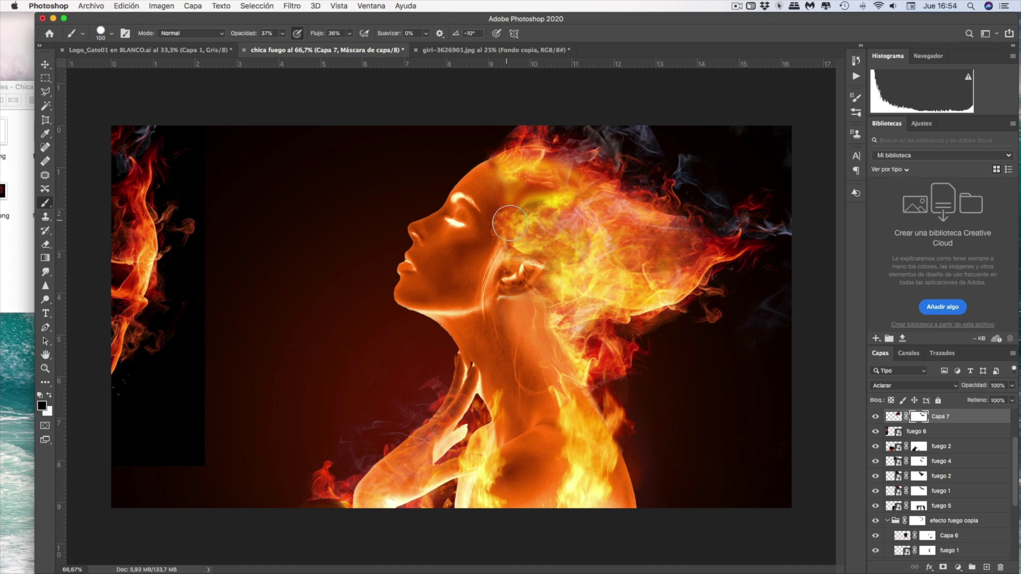
Paste a fire photo as Capa 8, resize it, set Screen blending and mask it
{"action": "left_click", "coordinate": [126, 6]}
{"action": "left_click", "coordinate": [137, 101]}
{"action": "left_click", "coordinate": [126, 6]}
{"action": "left_click", "coordinate": [139, 244]}
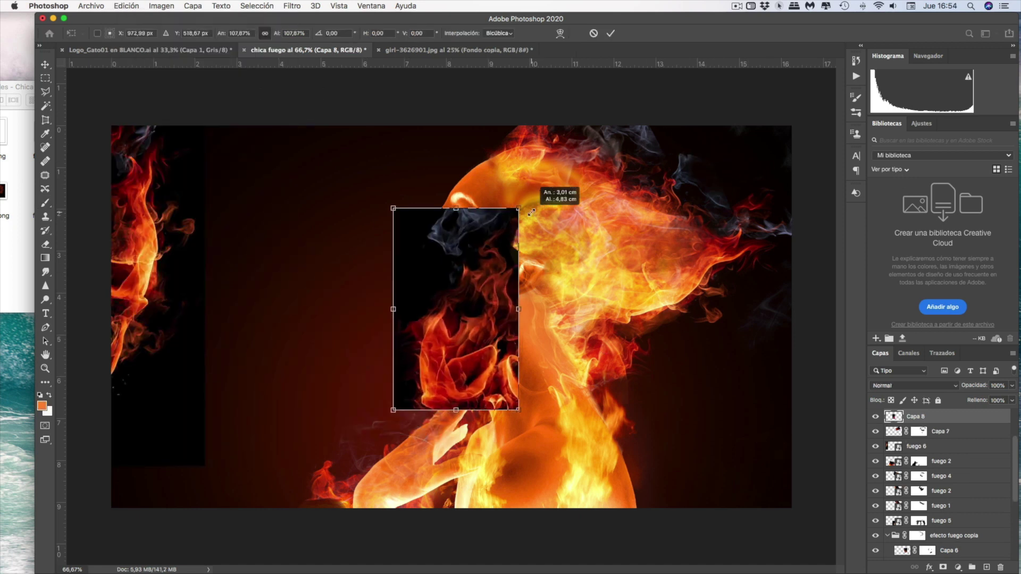
{"action": "mouse_move", "coordinate": [421, 191]}
{"action": "left_mouse_down"}
{"action": "mouse_move", "coordinate": [515, 147]}
{"action": "mouse_move", "coordinate": [535, 169]}
{"action": "left_mouse_up"}
{"action": "key", "text": "alt+shift+s"}
{"action": "key", "text": "Return"}
{"action": "key", "text": "b"}
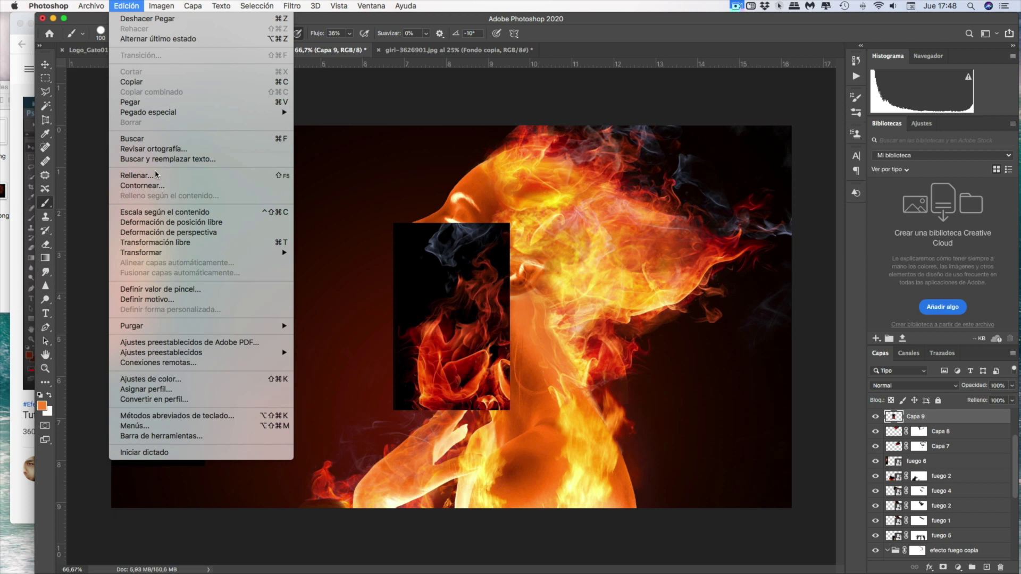
{"action": "left_click", "coordinate": [333, 325]}
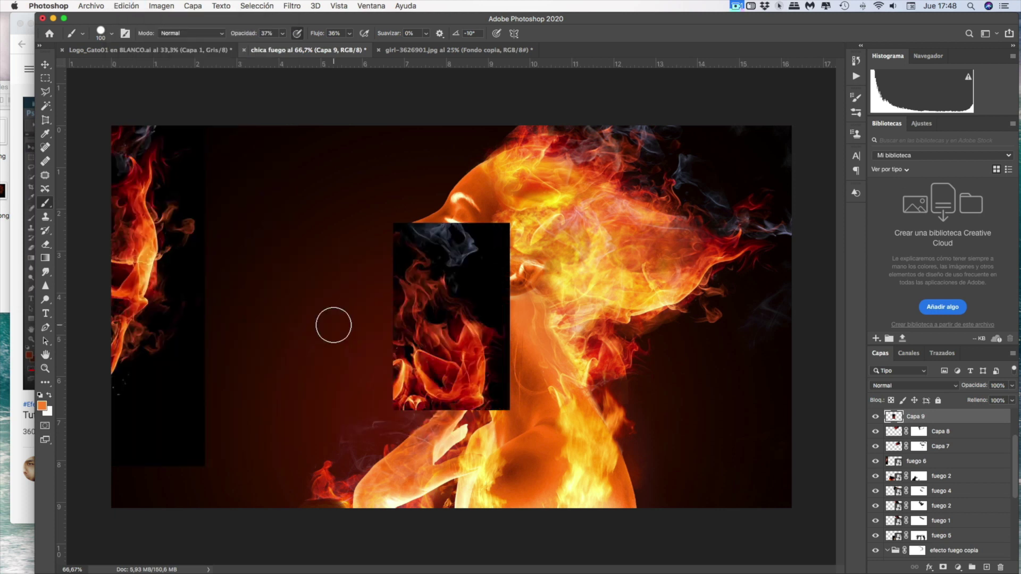
Move a fire rectangle beside the neck, tilt it, set Screen blending and mask it
{"action": "left_click", "coordinate": [48, 70]}
{"action": "left_click_drag", "start_coordinate": [500, 234], "coordinate": [660, 347]}
{"action": "left_click", "coordinate": [126, 6]}
{"action": "left_click", "coordinate": [139, 240]}
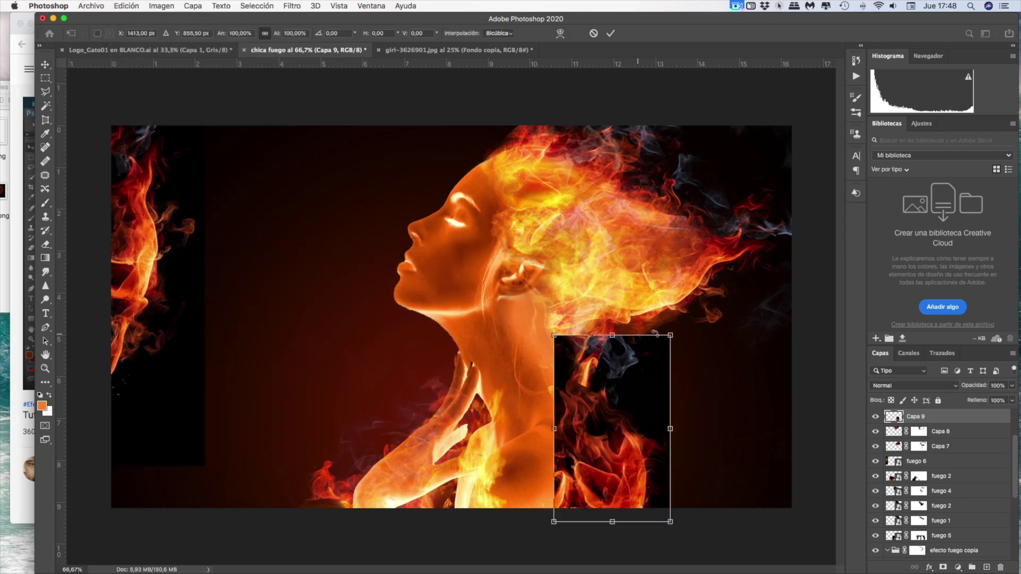
{"action": "left_click_drag", "start_coordinate": [676, 420], "coordinate": [668, 388]}
{"action": "left_click", "coordinate": [913, 386]}
{"action": "left_click", "coordinate": [904, 423]}
{"action": "key", "text": "Return"}
{"action": "left_click", "coordinate": [943, 568]}
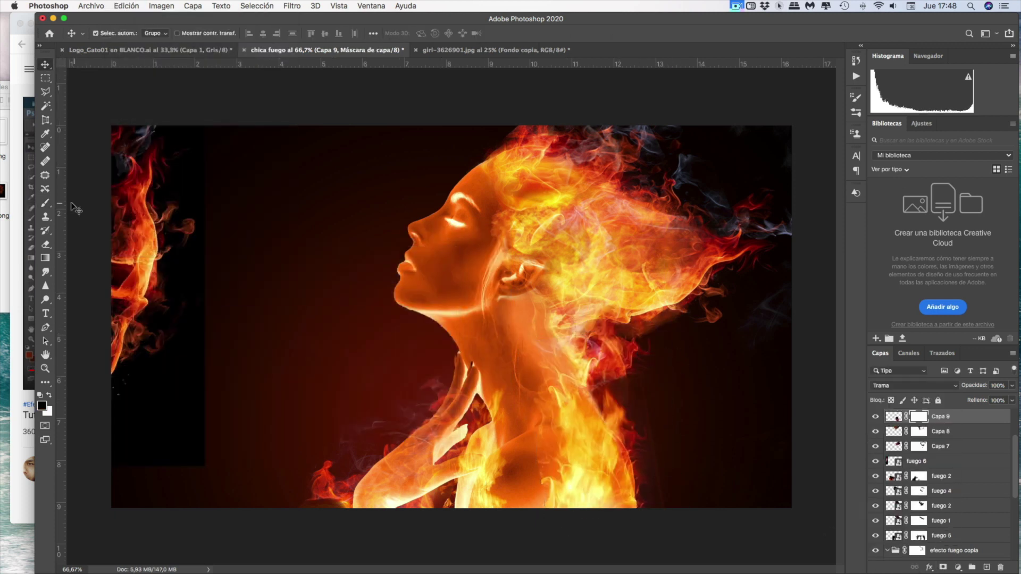
Open the fire wallpaper photo from the Fuego image folder
{"action": "key", "text": "b"}
{"action": "left_click", "coordinate": [92, 10]}
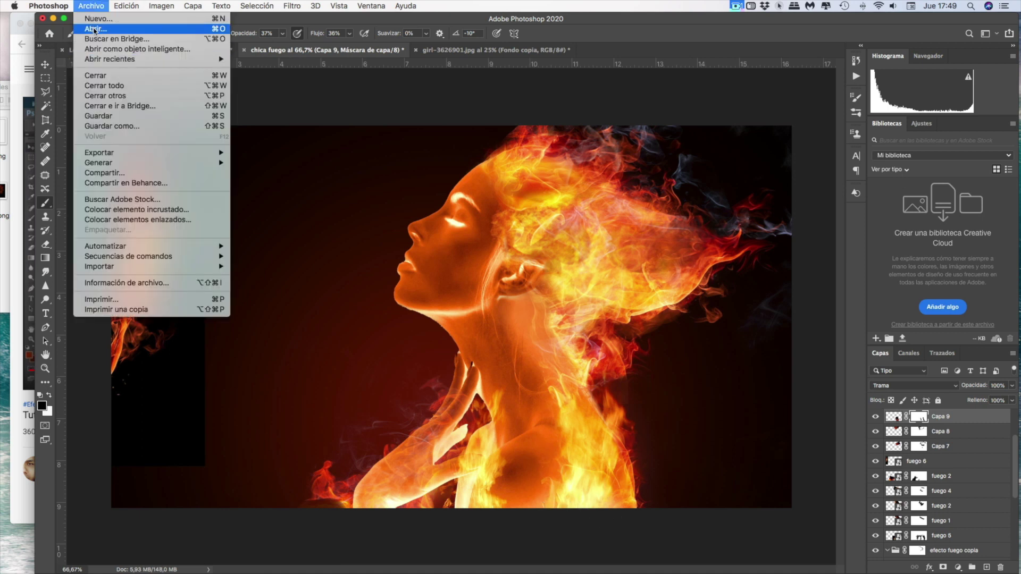
{"action": "left_click", "coordinate": [95, 30]}
{"action": "double_click", "coordinate": [577, 173]}
{"action": "double_click", "coordinate": [394, 115]}
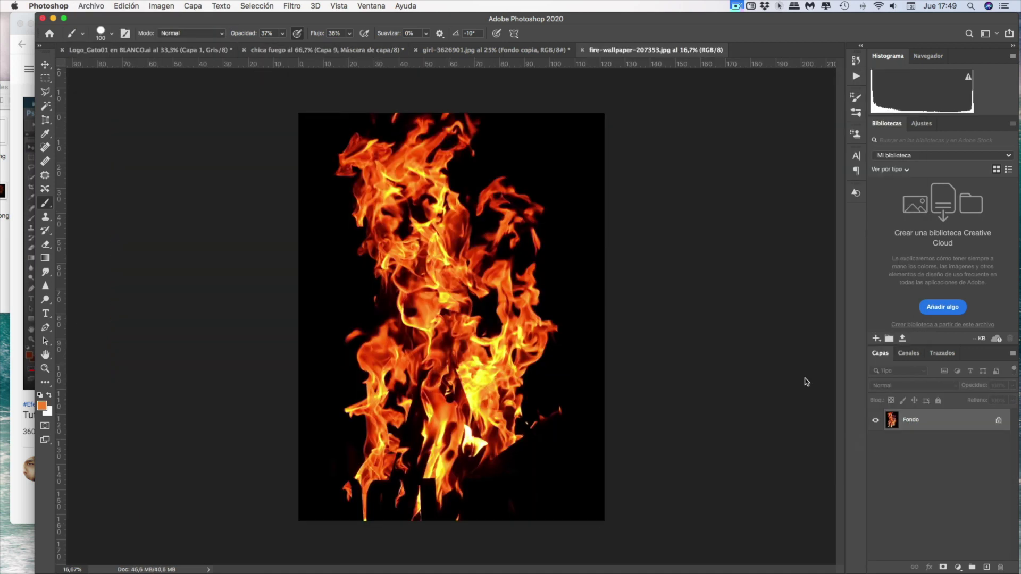
Copy the whole fire photo and paste it as a new layer in chica fuego
{"action": "key", "text": "ctrl+a"}
{"action": "left_click", "coordinate": [126, 6]}
{"action": "left_click", "coordinate": [137, 84]}
{"action": "left_click", "coordinate": [325, 50]}
{"action": "key", "text": "ctrl+v"}
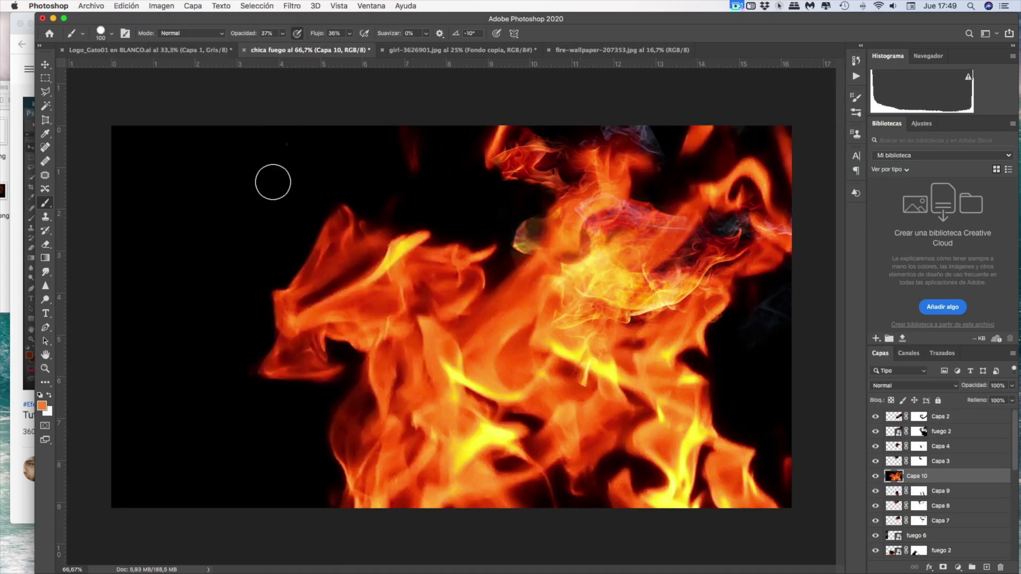
Shrink the pasted fire, position it under the face, and set it to Screen blending
{"action": "key", "text": "ctrl+t"}
{"action": "mouse_move", "coordinate": [290, 246]}
{"action": "left_mouse_down"}
{"action": "mouse_move", "coordinate": [292, 147]}
{"action": "mouse_move", "coordinate": [267, 183]}
{"action": "left_mouse_up"}
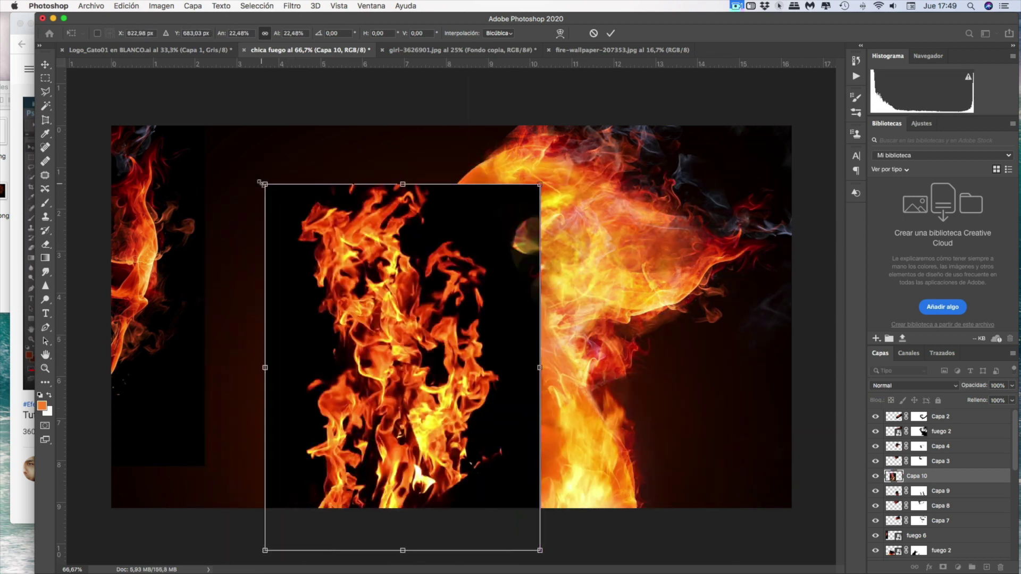
{"action": "left_click_drag", "start_coordinate": [403, 346], "coordinate": [514, 418]}
{"action": "key", "text": "shift+alt+s"}
{"action": "mouse_move", "coordinate": [646, 315]}
{"action": "left_mouse_down"}
{"action": "mouse_move", "coordinate": [558, 345]}
{"action": "mouse_move", "coordinate": [575, 334]}
{"action": "left_mouse_up"}
Mask the fire layer and paint black to hide the fire covering the neck
{"action": "key", "text": "Return"}
{"action": "left_click", "coordinate": [943, 568]}
{"action": "key", "text": "b"}
{"action": "mouse_move", "coordinate": [479, 330]}
{"action": "left_mouse_down"}
{"action": "mouse_move", "coordinate": [510, 382]}
{"action": "mouse_move", "coordinate": [524, 340]}
{"action": "left_mouse_up"}
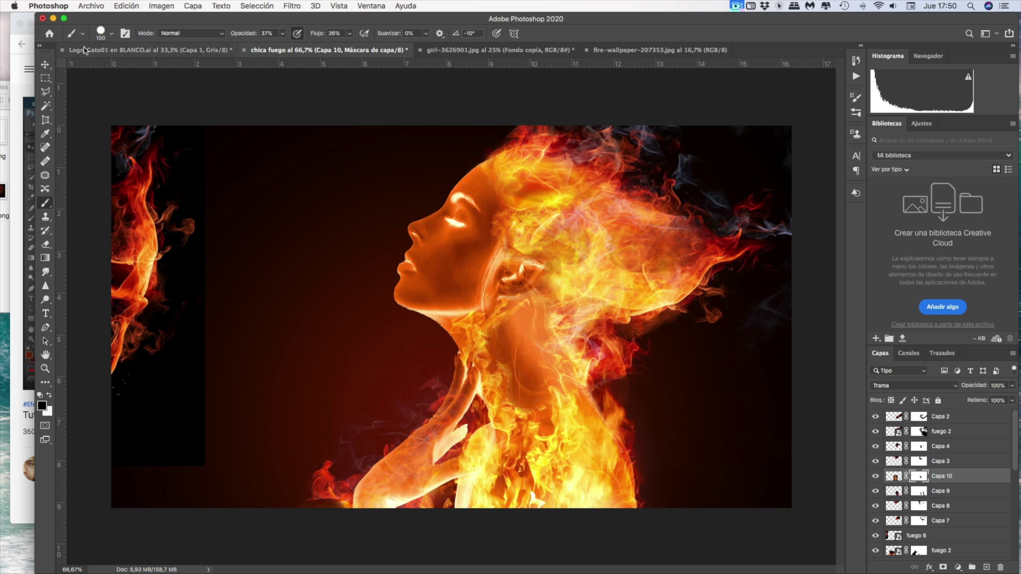
Place the fuego 2 photo, scale it into the lower right, and screen-blend it
{"action": "left_click", "coordinate": [11, 160]}
{"action": "left_click_drag", "start_coordinate": [114, 141], "coordinate": [584, 295]}
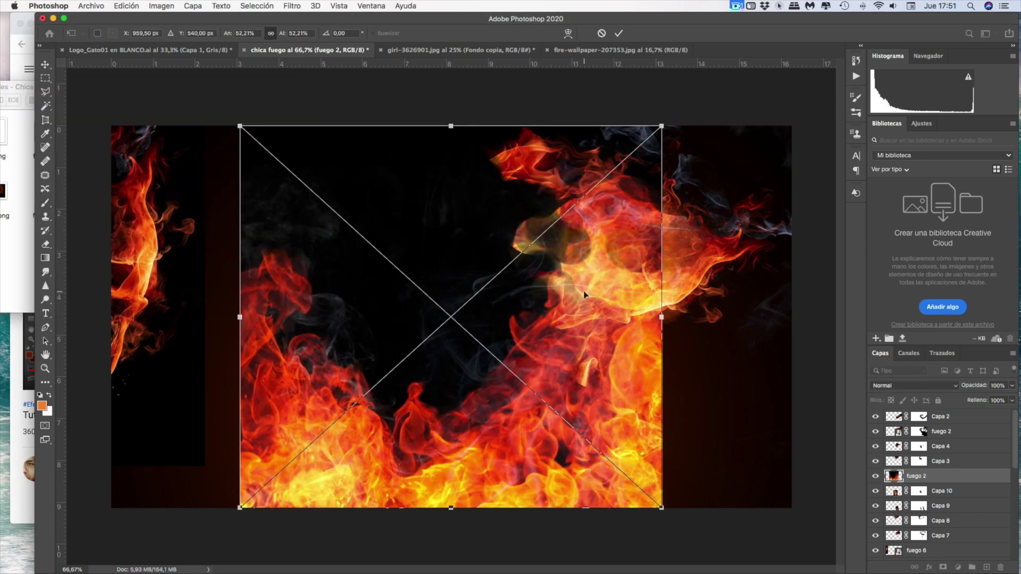
{"action": "left_click_drag", "start_coordinate": [239, 126], "coordinate": [582, 315]}
{"action": "left_click", "coordinate": [915, 386]}
{"action": "left_click", "coordinate": [894, 473]}
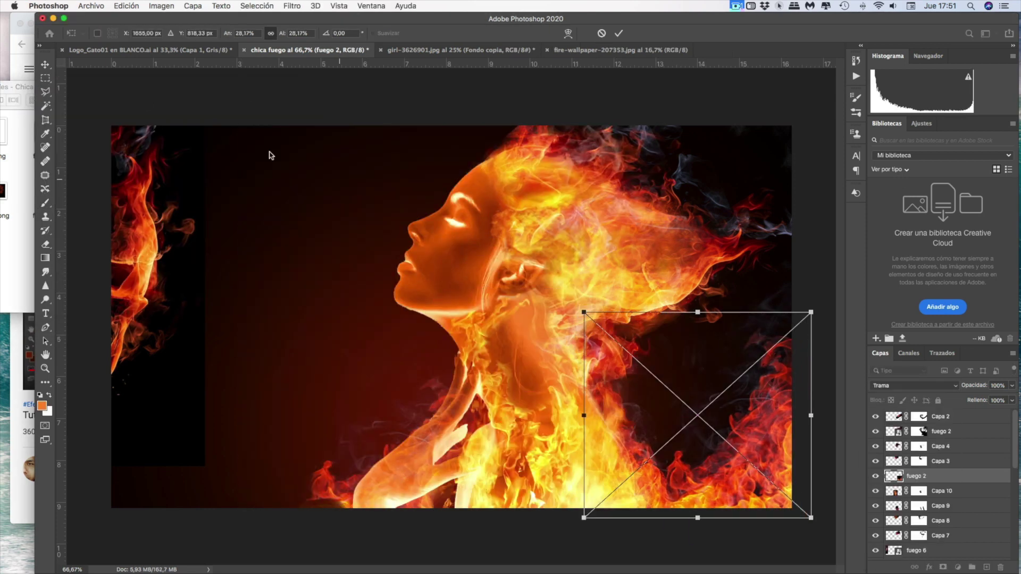
Mask the fuego 2 layer and hide its flames in the lower-right corner
{"action": "key", "text": "Return"}
{"action": "left_click", "coordinate": [943, 567]}
{"action": "key", "text": "b"}
{"action": "mouse_move", "coordinate": [771, 351]}
{"action": "left_mouse_down"}
{"action": "mouse_move", "coordinate": [773, 499]}
{"action": "mouse_move", "coordinate": [775, 433]}
{"action": "mouse_move", "coordinate": [771, 490]}
{"action": "left_mouse_up"}
Switch to the Move tool and bring up the Open dialog for another fire photo
{"action": "left_click", "coordinate": [46, 64]}
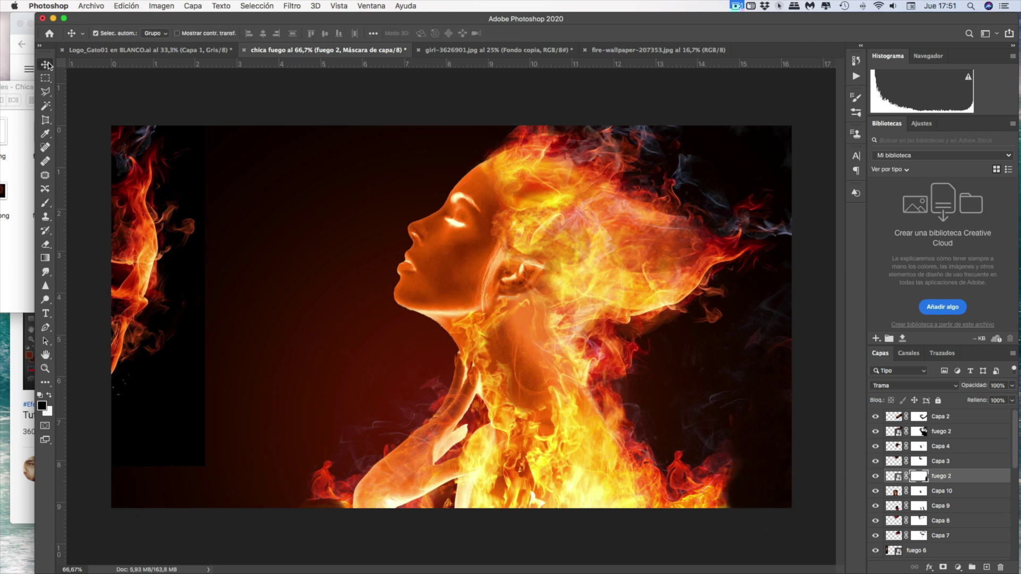
{"action": "left_click", "coordinate": [91, 5]}
{"action": "left_click", "coordinate": [96, 28]}
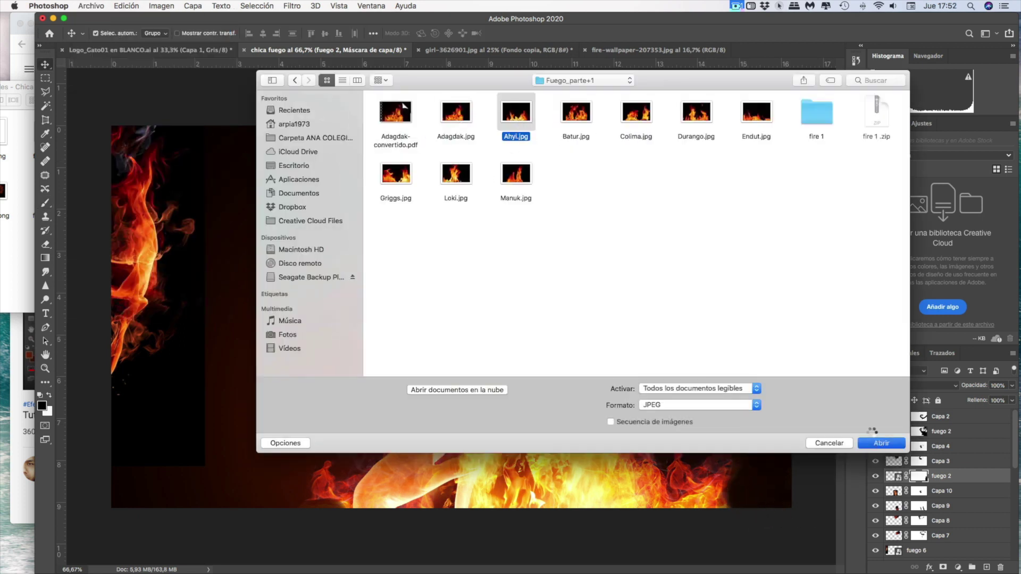
Open Ahyi.jpg, select and copy it, and paste it into the fire woman document
{"action": "double_click", "coordinate": [518, 111]}
{"action": "left_click", "coordinate": [257, 5]}
{"action": "key", "text": "super+c"}
{"action": "left_click", "coordinate": [308, 49]}
{"action": "key", "text": "super+v"}
{"action": "left_click", "coordinate": [126, 5]}
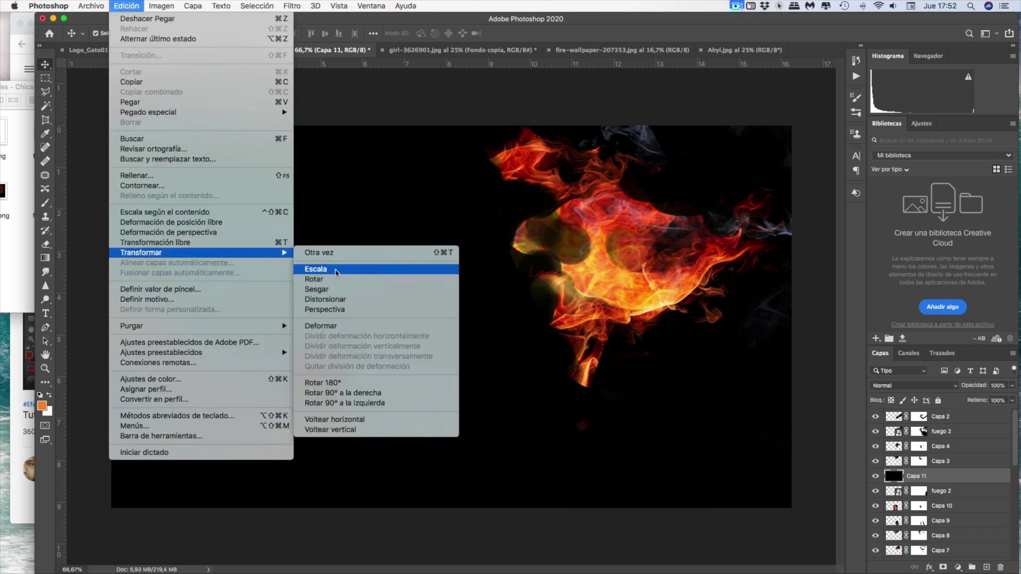
Shrink, rotate and warp a small flame piece beside the throat, blended with Screen
{"action": "left_click", "coordinate": [376, 264]}
{"action": "left_click_drag", "start_coordinate": [223, 132], "coordinate": [650, 342]}
{"action": "left_click_drag", "start_coordinate": [691, 405], "coordinate": [383, 415]}
{"action": "left_click", "coordinate": [126, 5]}
{"action": "left_click", "coordinate": [308, 278]}
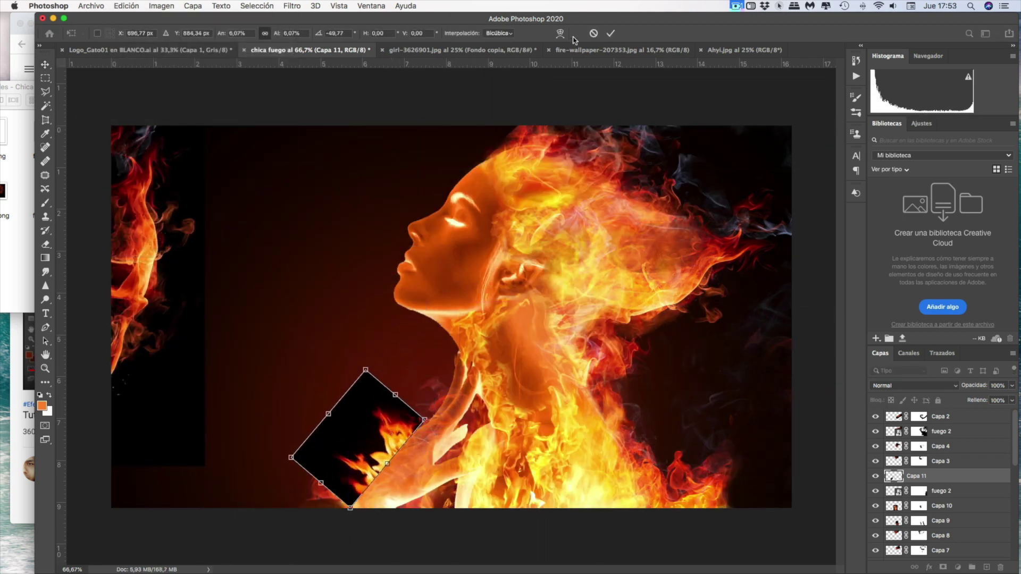
{"action": "left_click", "coordinate": [915, 386]}
{"action": "left_click", "coordinate": [904, 468]}
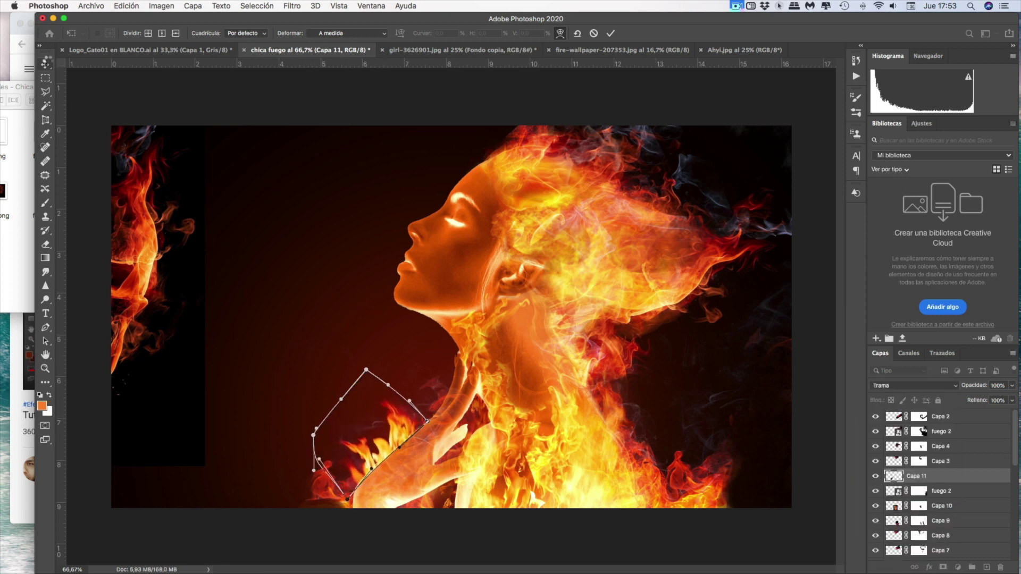
{"action": "key", "text": "Return"}
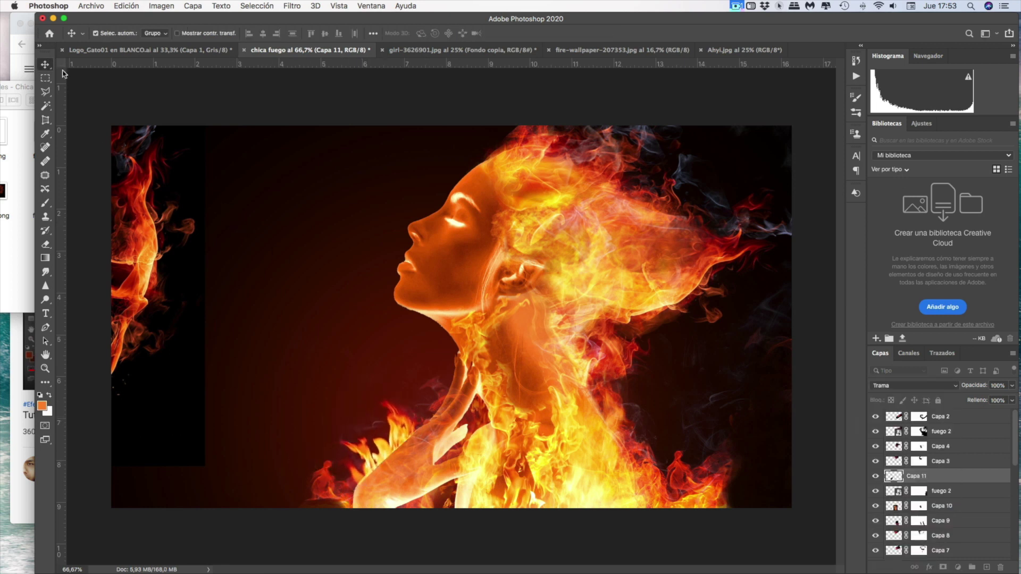
Select a rectangular flame area and copy it, undoing an extra black layer
{"action": "key", "text": "m"}
{"action": "mouse_move", "coordinate": [111, 128]}
{"action": "left_mouse_down"}
{"action": "mouse_move", "coordinate": [244, 319]}
{"action": "mouse_move", "coordinate": [230, 337]}
{"action": "left_mouse_up"}
{"action": "key", "text": "ctrl+j"}
{"action": "key", "text": "Return"}
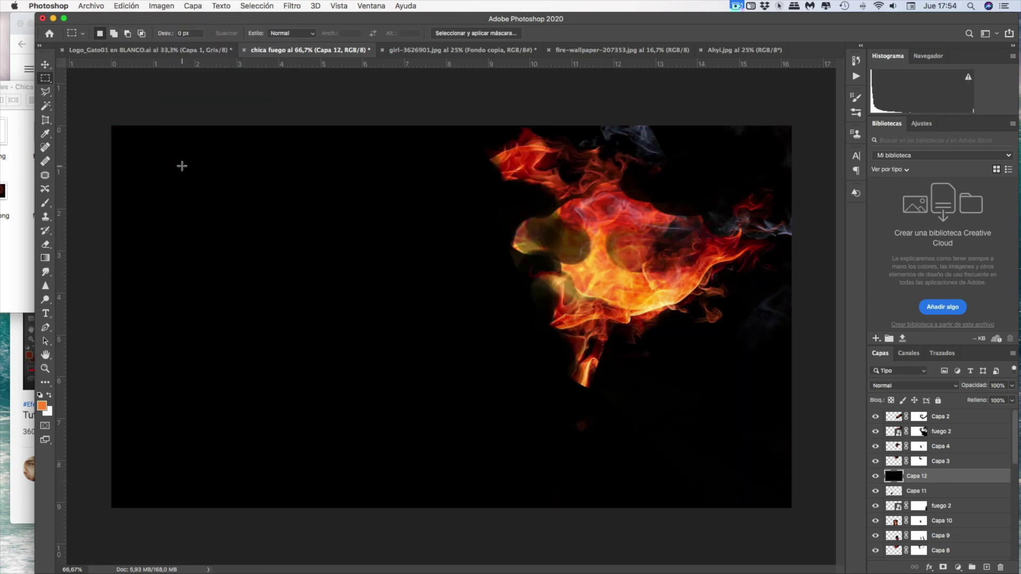
{"action": "key", "text": "ctrl+z"}
{"action": "key", "text": "v"}
{"action": "key", "text": "ctrl+j"}
{"action": "key", "text": "Return"}
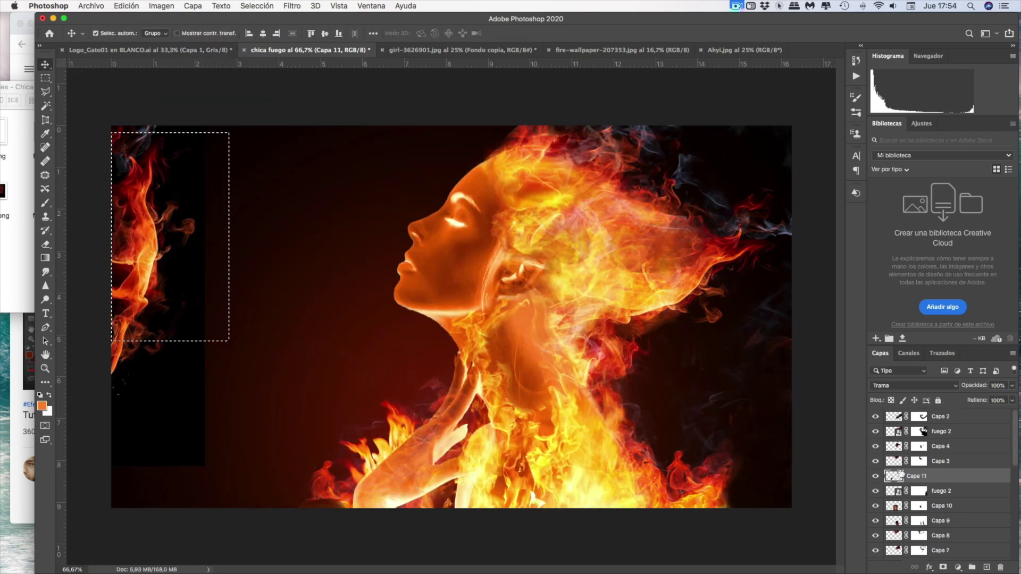
Paste the flame strip, move it over the face, screen-blend it and rotate it along the neck
{"action": "left_click", "coordinate": [126, 5]}
{"action": "left_click", "coordinate": [130, 102]}
{"action": "left_click", "coordinate": [126, 5]}
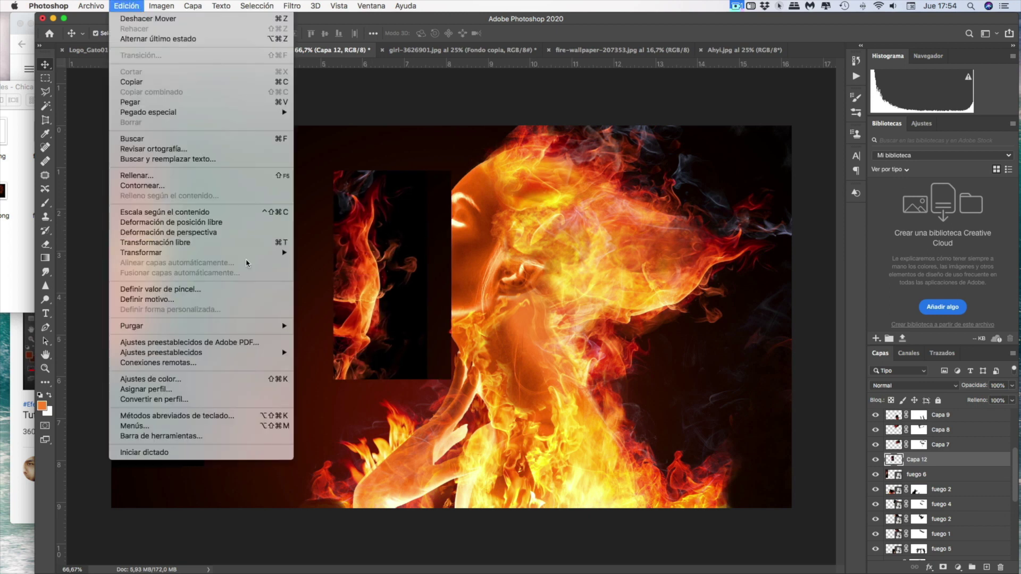
{"action": "left_click", "coordinate": [156, 242]}
{"action": "left_click_drag", "start_coordinate": [440, 206], "coordinate": [489, 290]}
{"action": "key", "text": "shift+alt+s"}
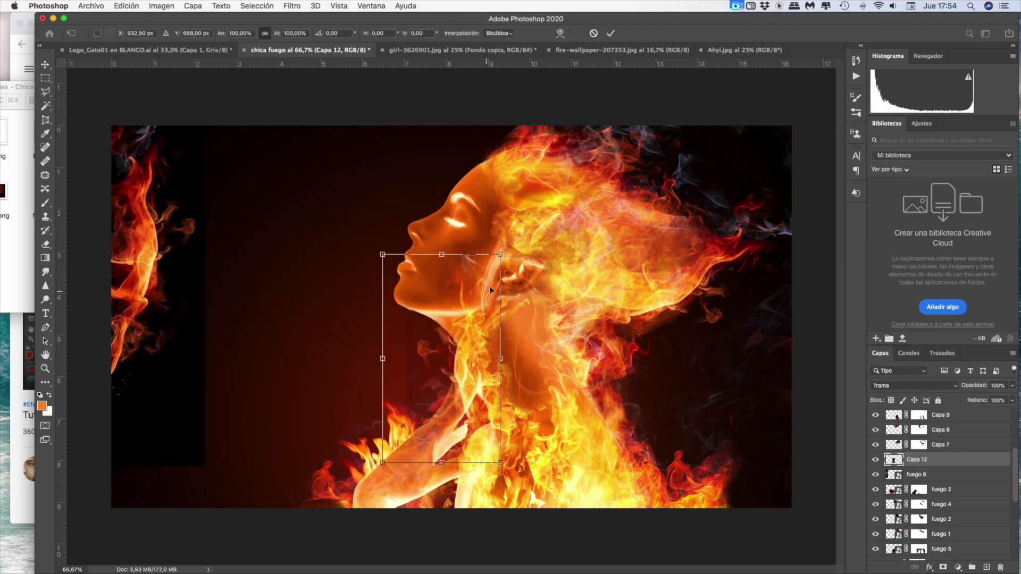
{"action": "mouse_move", "coordinate": [463, 244]}
{"action": "left_mouse_down"}
{"action": "mouse_move", "coordinate": [376, 297]}
{"action": "mouse_move", "coordinate": [463, 322]}
{"action": "left_mouse_up"}
{"action": "key", "text": "Return"}
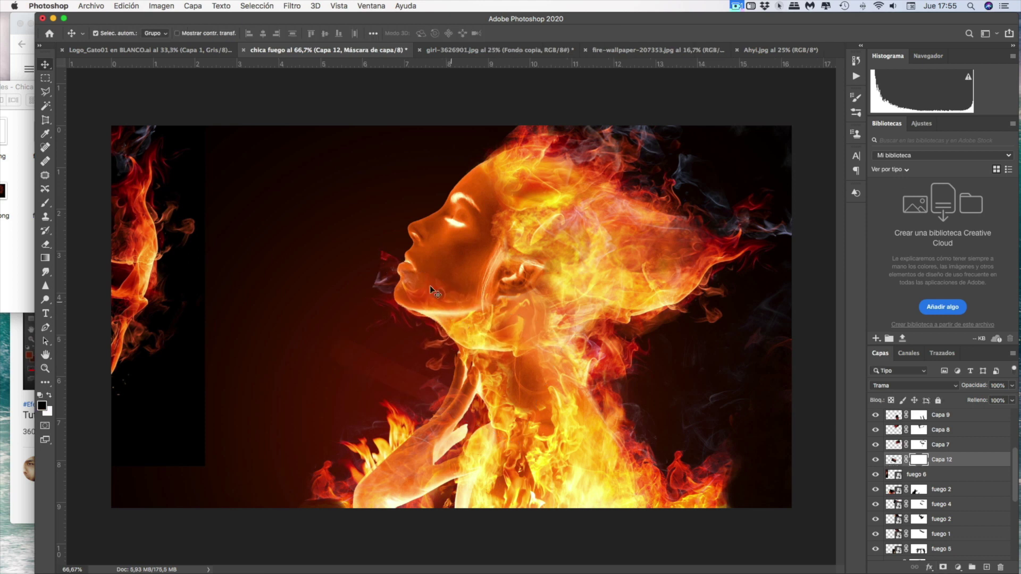
Switch to the Brush and select the added flame layers together
{"action": "key", "text": "b"}
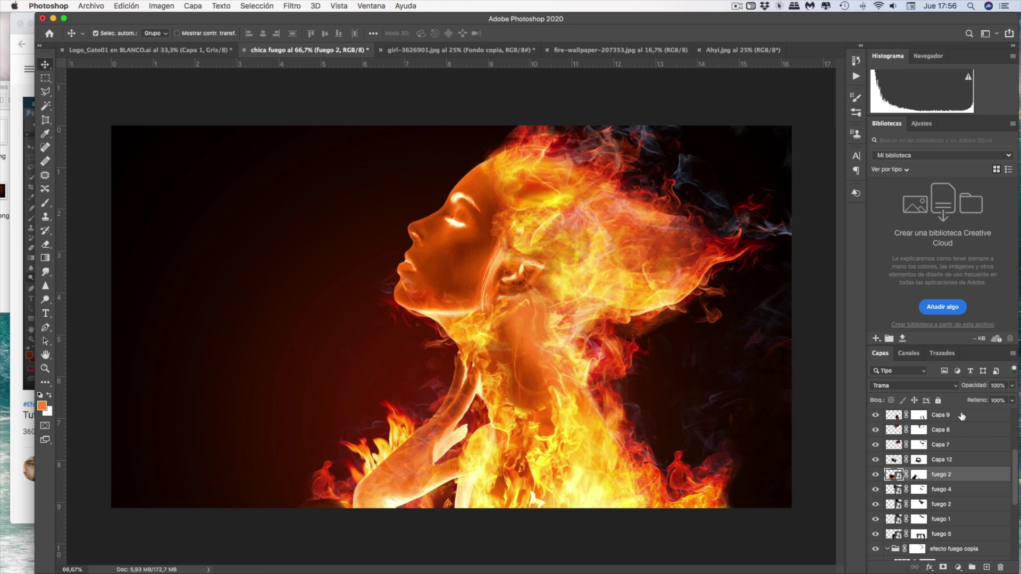
{"action": "left_click", "coordinate": [952, 459]}
{"action": "left_click", "coordinate": [958, 416], "text": "shift"}
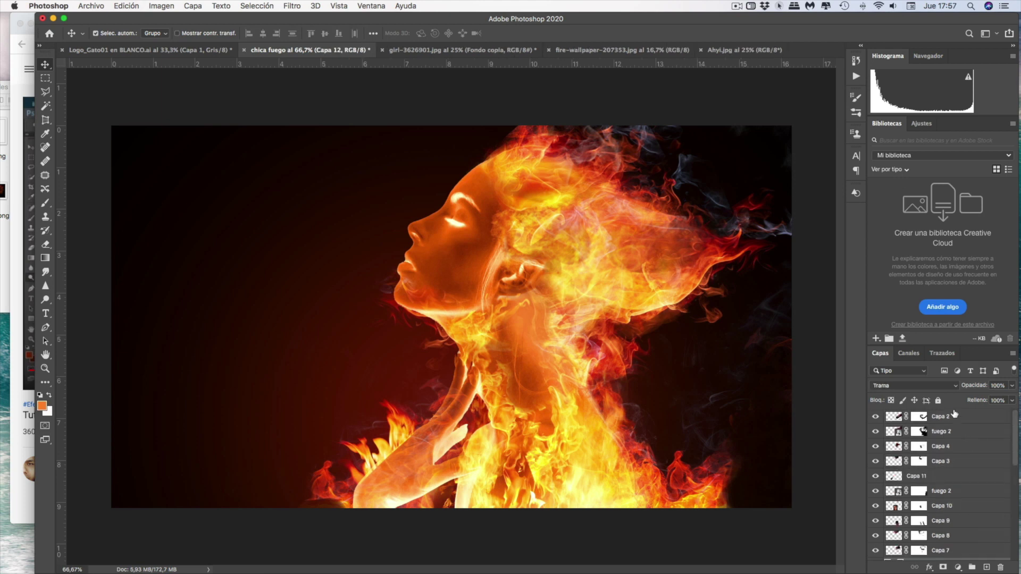
Group the flame layers, including the remaining fuego layers, into a group named fuegoj
{"action": "scroll", "coordinate": [964, 504], "scroll_direction": "up", "scroll_amount": 1}
{"action": "scroll", "coordinate": [964, 505], "scroll_direction": "up", "scroll_amount": 5}
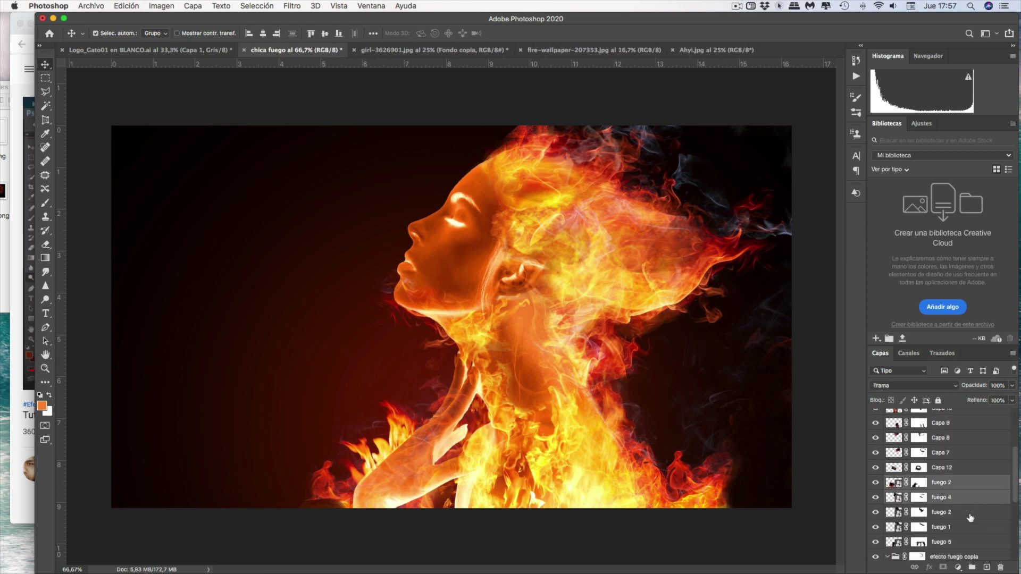
{"action": "scroll", "coordinate": [964, 532], "scroll_direction": "up", "scroll_amount": 2}
{"action": "left_click", "coordinate": [972, 567]}
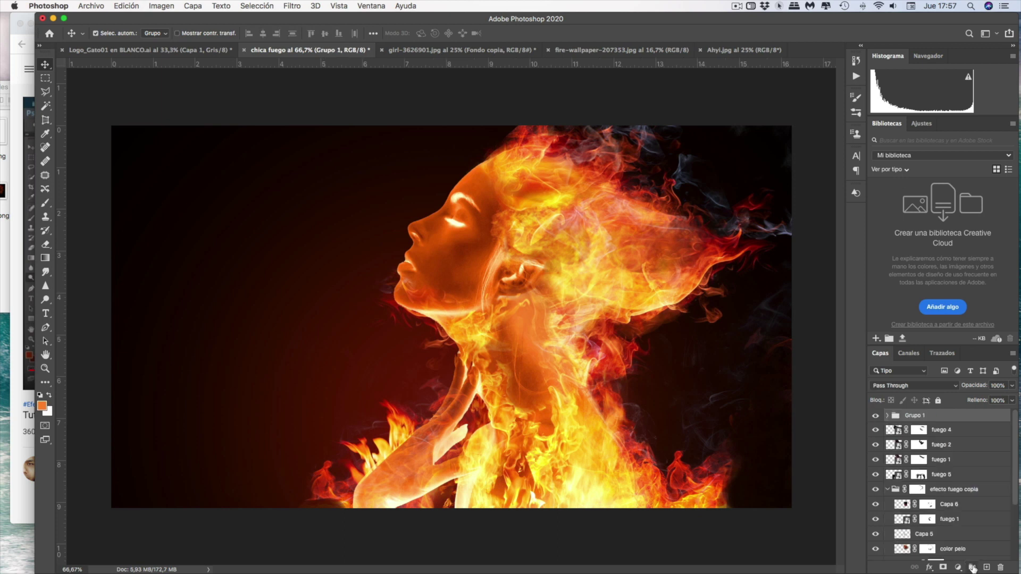
{"action": "left_click", "coordinate": [903, 475], "text": "shift"}
{"action": "left_click_drag", "start_coordinate": [903, 475], "coordinate": [905, 415]}
{"action": "double_click", "coordinate": [913, 415]}
{"action": "type", "text": "fuegoj"}
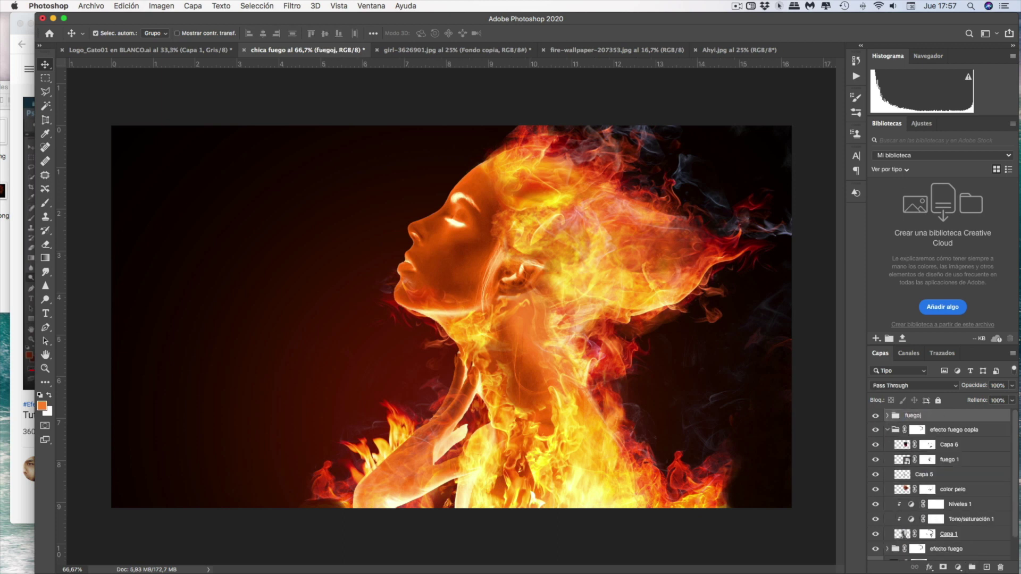
Dodge and burn the woman's face on the Capa 1 layer
{"action": "scroll", "coordinate": [964, 478], "scroll_direction": "down", "scroll_amount": 1}
{"action": "left_click", "coordinate": [906, 521]}
{"action": "key", "text": "o"}
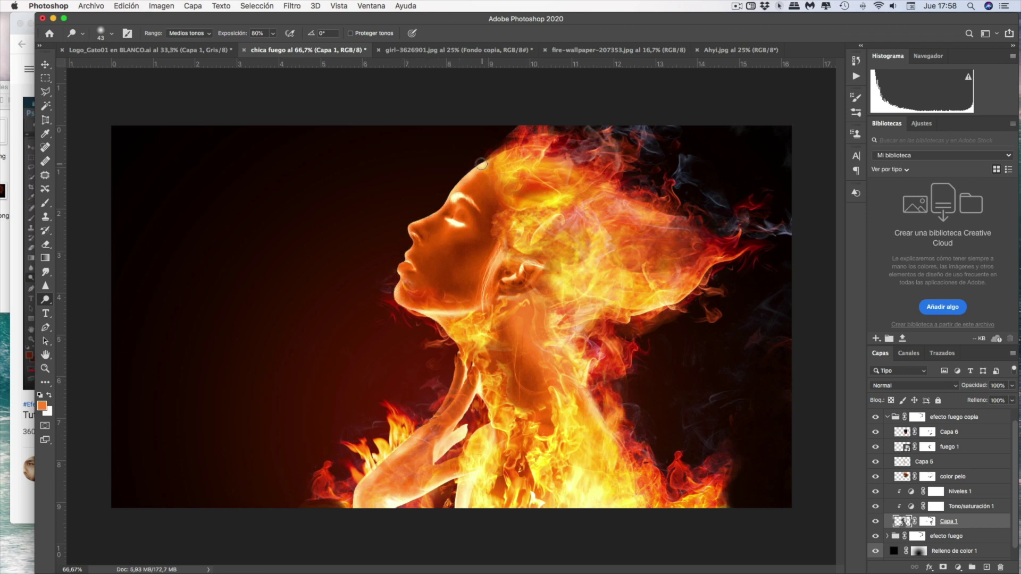
{"action": "key", "text": "shift+o"}
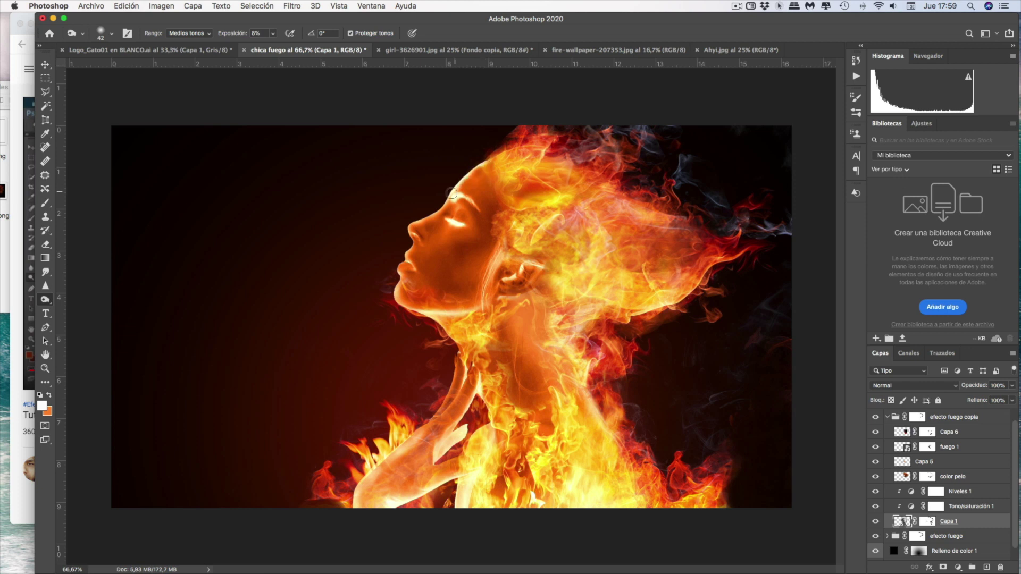
{"action": "right_click", "coordinate": [39, 302]}
{"action": "left_click", "coordinate": [80, 298]}
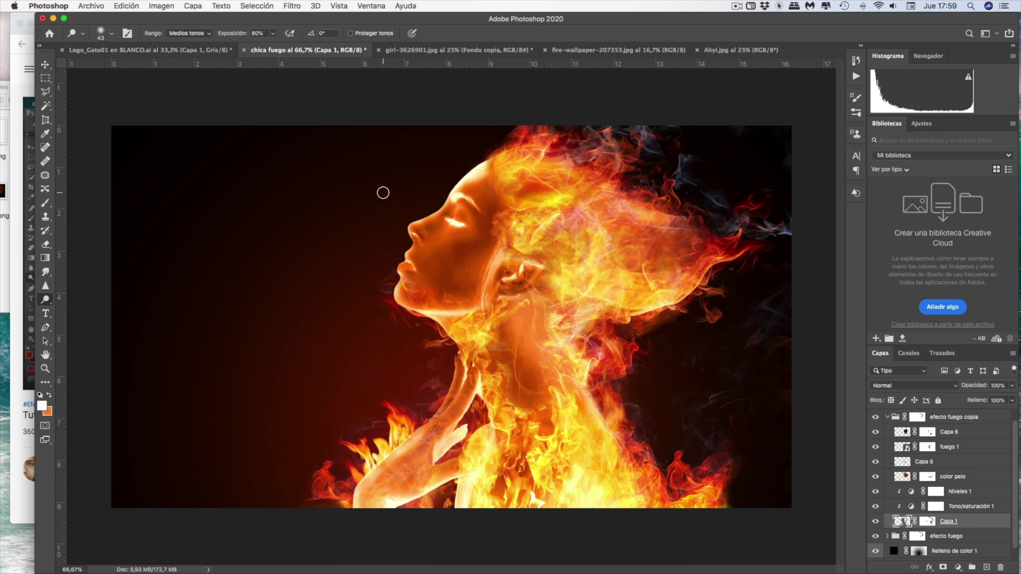
{"action": "key", "text": "shift+o"}
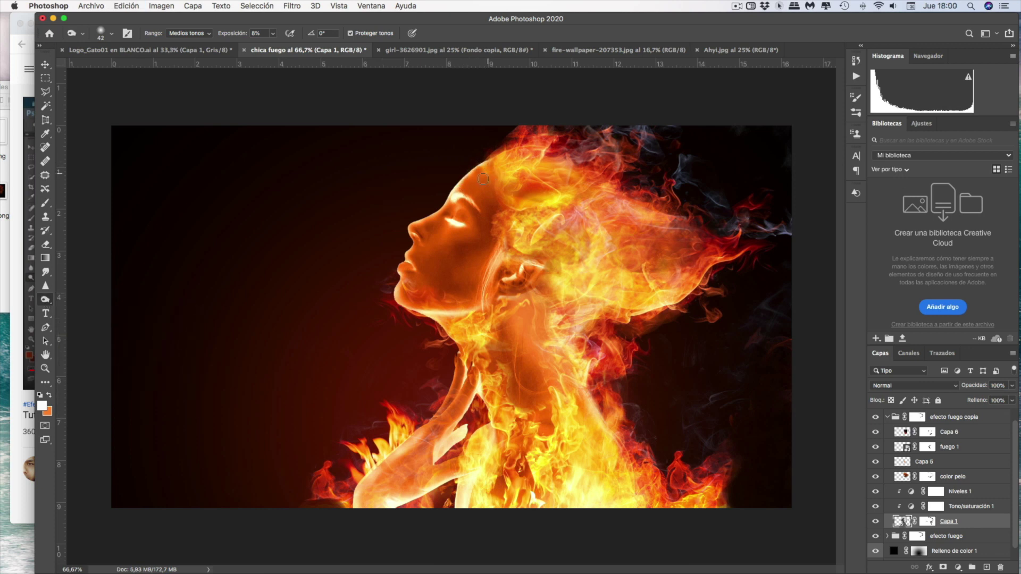
Create a new empty layer named humo
{"action": "key", "text": "v"}
{"action": "type", "text": "fuego"}
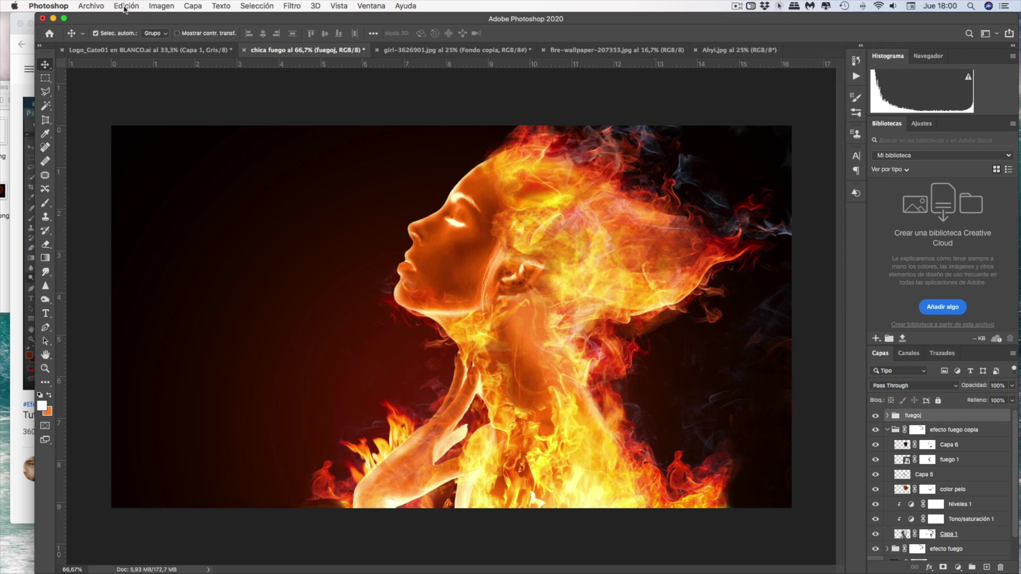
{"action": "key", "text": "ctrl+shift+n"}
{"action": "type", "text": "humo"}
{"action": "key", "text": "Return"}
Open the smoke photo Dim.jpg, select all of it and copy it
{"action": "left_click", "coordinate": [91, 6]}
{"action": "left_click", "coordinate": [102, 28]}
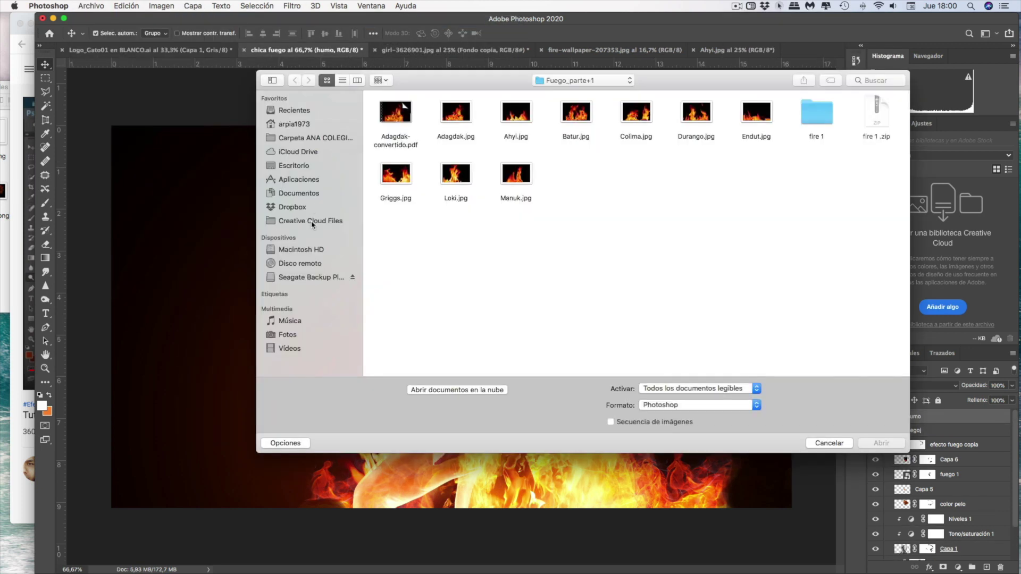
{"action": "double_click", "coordinate": [397, 107]}
{"action": "left_click", "coordinate": [257, 6]}
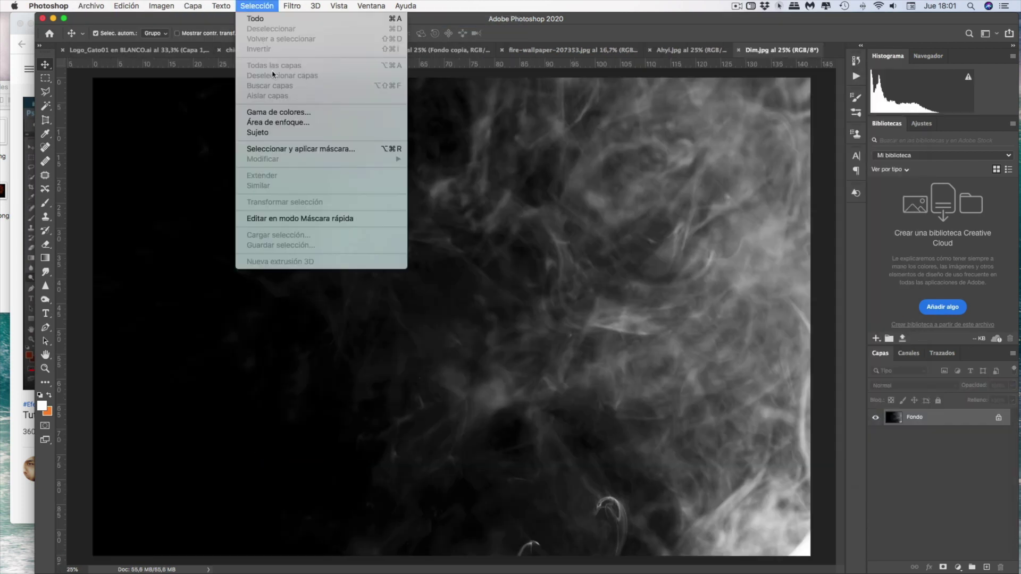
{"action": "left_click", "coordinate": [258, 21]}
{"action": "left_click", "coordinate": [130, 6]}
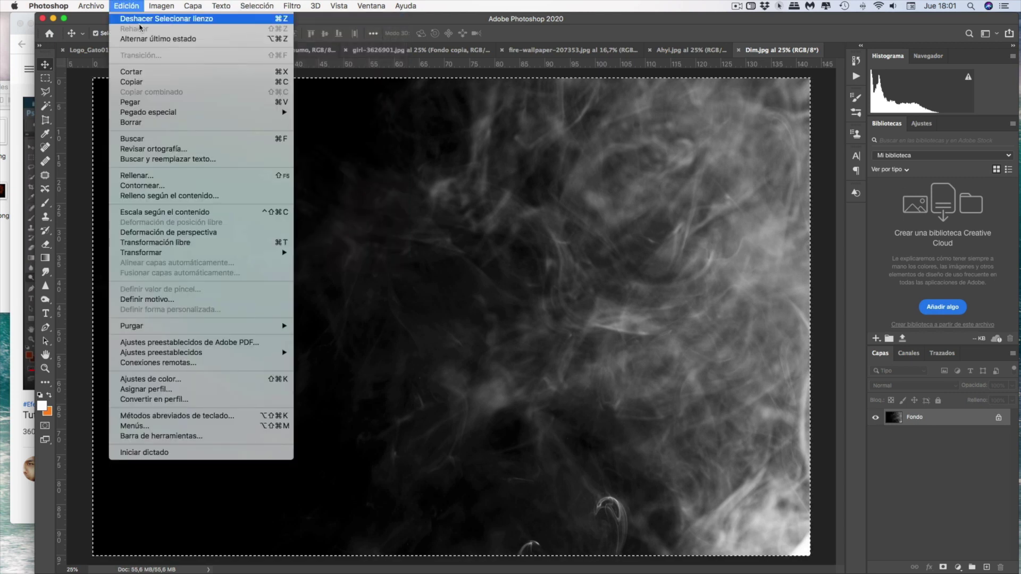
{"action": "left_click", "coordinate": [153, 79]}
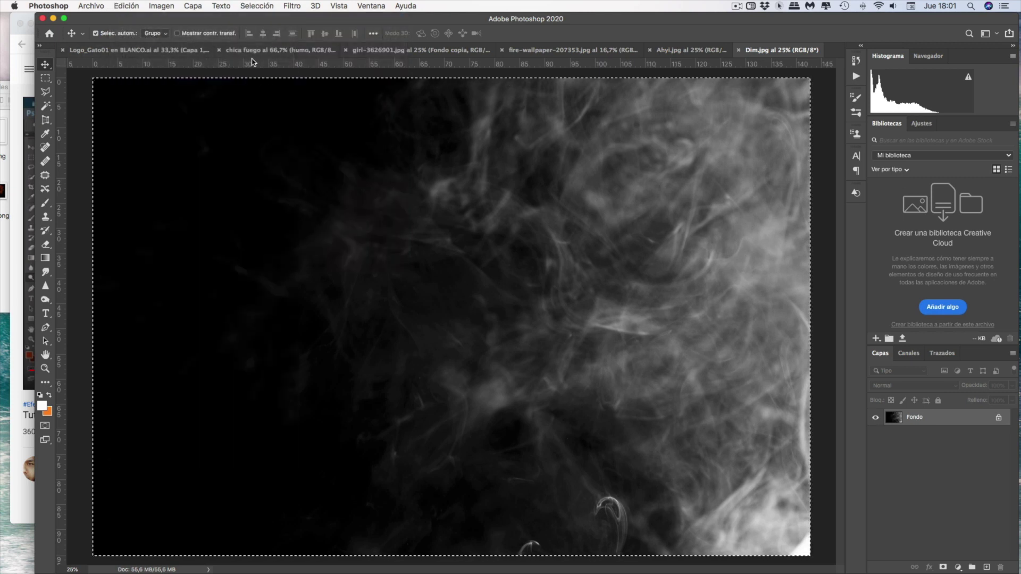
Paste the smoke onto the humo layer and scale it to a small patch under the chin
{"action": "left_click", "coordinate": [280, 50]}
{"action": "left_click", "coordinate": [130, 8]}
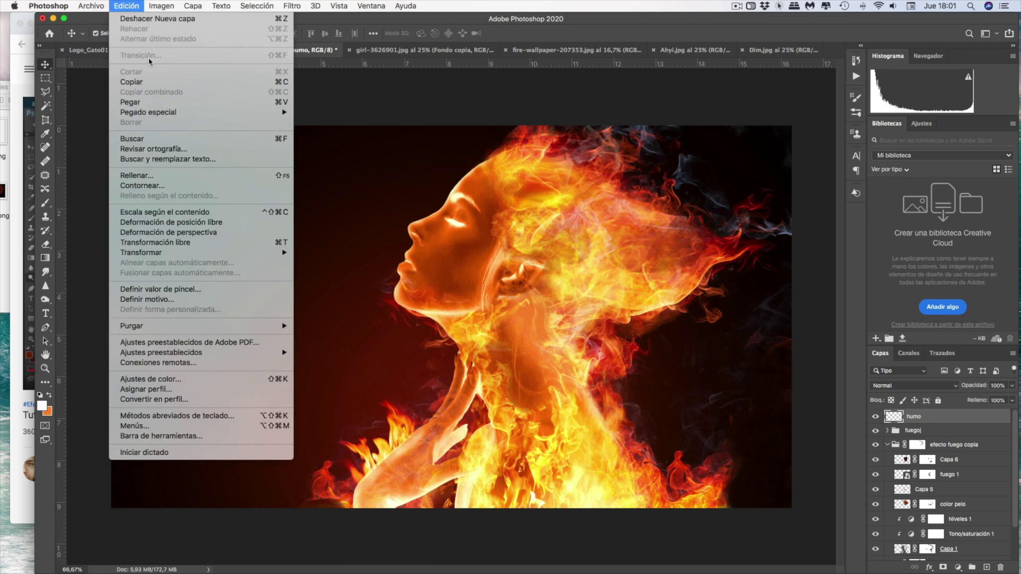
{"action": "left_click", "coordinate": [157, 100]}
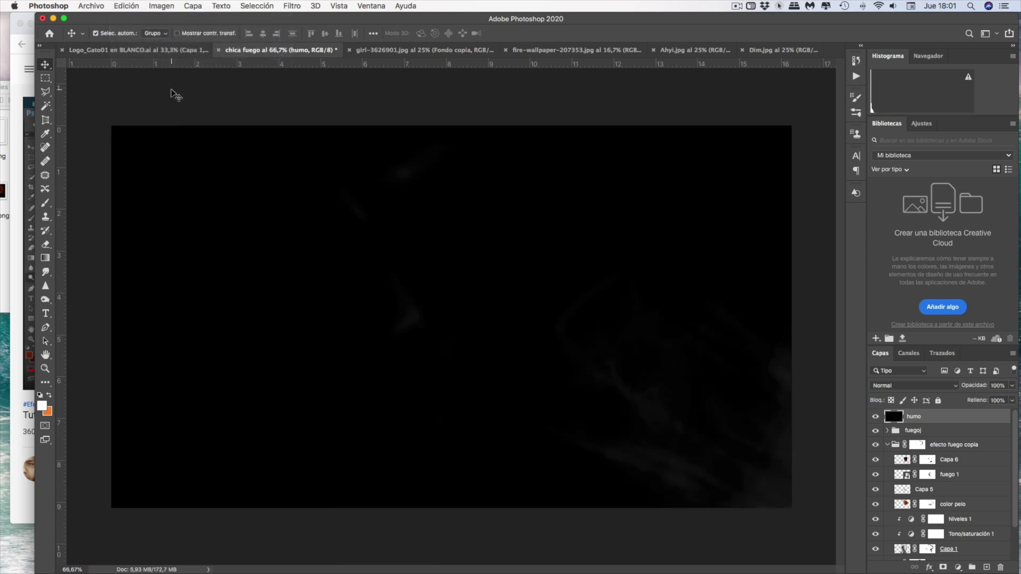
{"action": "left_click", "coordinate": [135, 9]}
{"action": "mouse_move", "coordinate": [141, 252]}
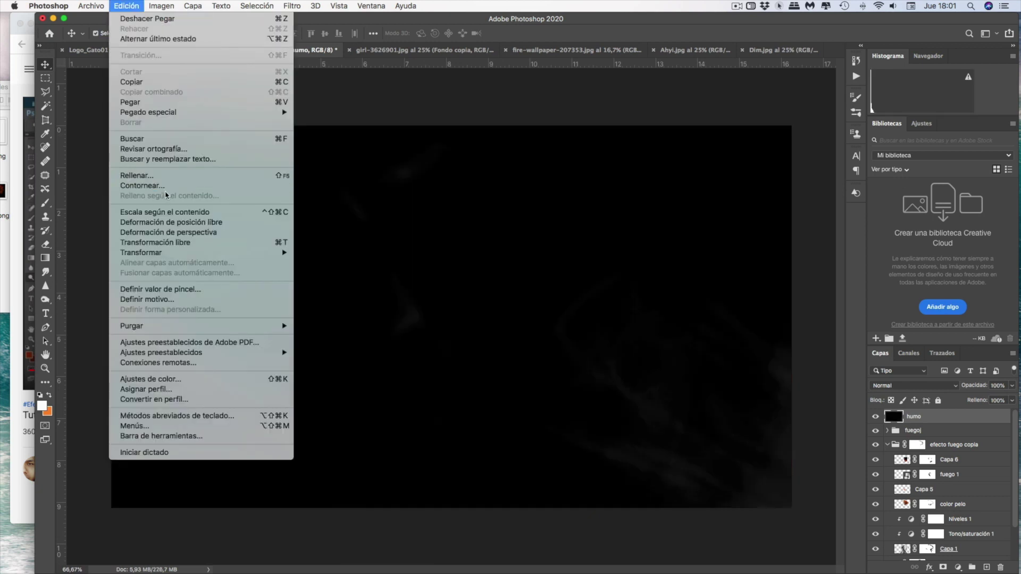
{"action": "left_click", "coordinate": [362, 275]}
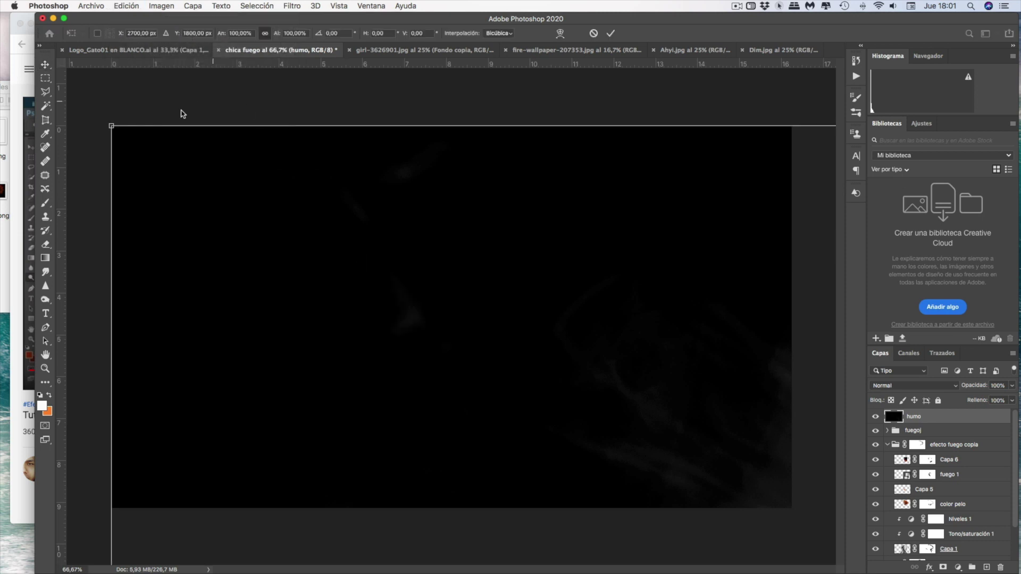
{"action": "mouse_move", "coordinate": [112, 128]}
{"action": "left_mouse_down"}
{"action": "mouse_move", "coordinate": [246, 195]}
{"action": "mouse_move", "coordinate": [150, 170]}
{"action": "mouse_move", "coordinate": [100, 126]}
{"action": "mouse_move", "coordinate": [493, 389]}
{"action": "left_mouse_up"}
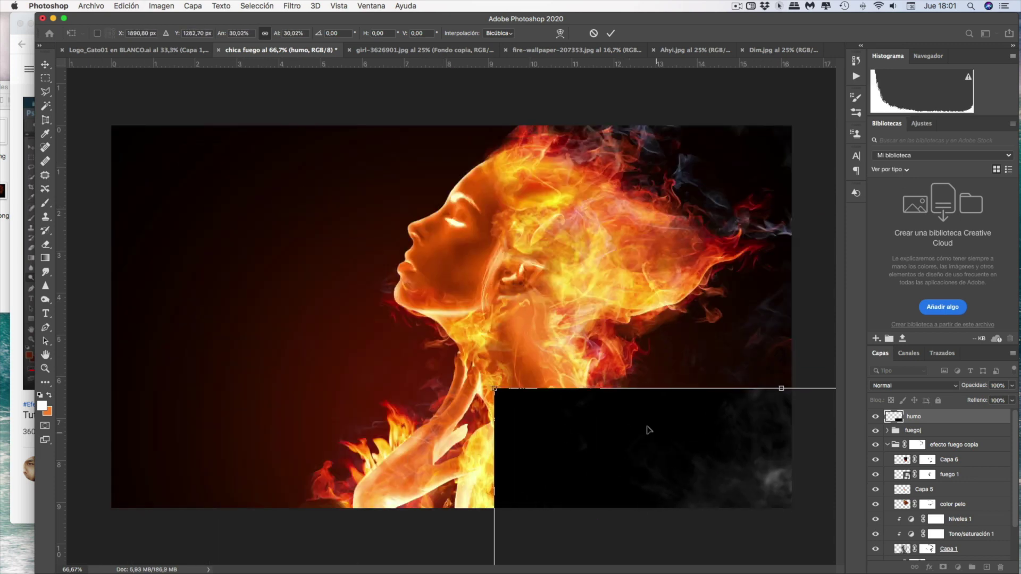
{"action": "left_click_drag", "start_coordinate": [649, 430], "coordinate": [266, 187]}
{"action": "left_click_drag", "start_coordinate": [116, 148], "coordinate": [404, 342]}
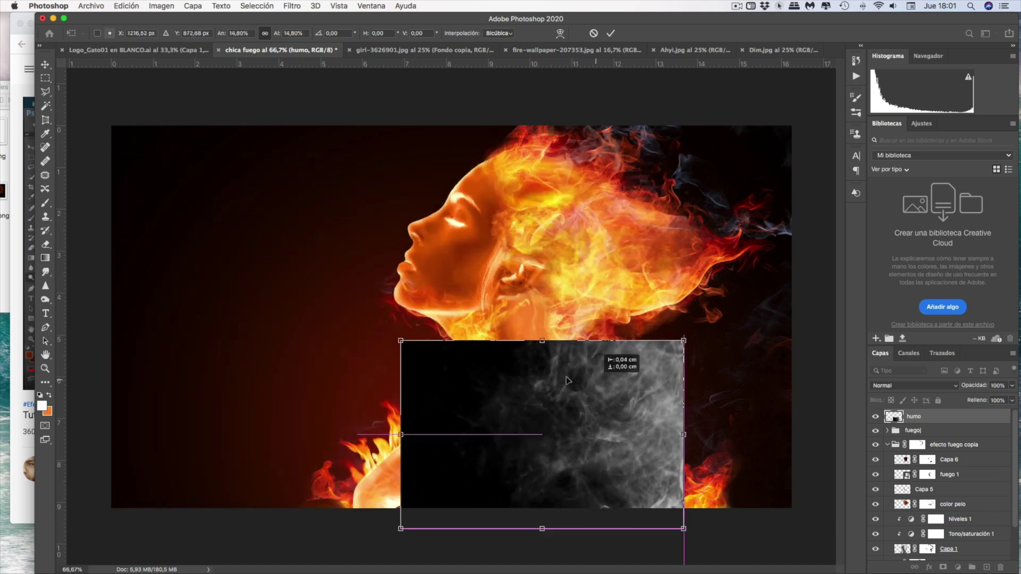
{"action": "left_click_drag", "start_coordinate": [568, 373], "coordinate": [337, 387]}
{"action": "left_click_drag", "start_coordinate": [455, 352], "coordinate": [524, 309]}
{"action": "mouse_move", "coordinate": [432, 364]}
{"action": "left_mouse_down"}
{"action": "mouse_move", "coordinate": [413, 371]}
{"action": "mouse_move", "coordinate": [417, 381]}
{"action": "left_mouse_up"}
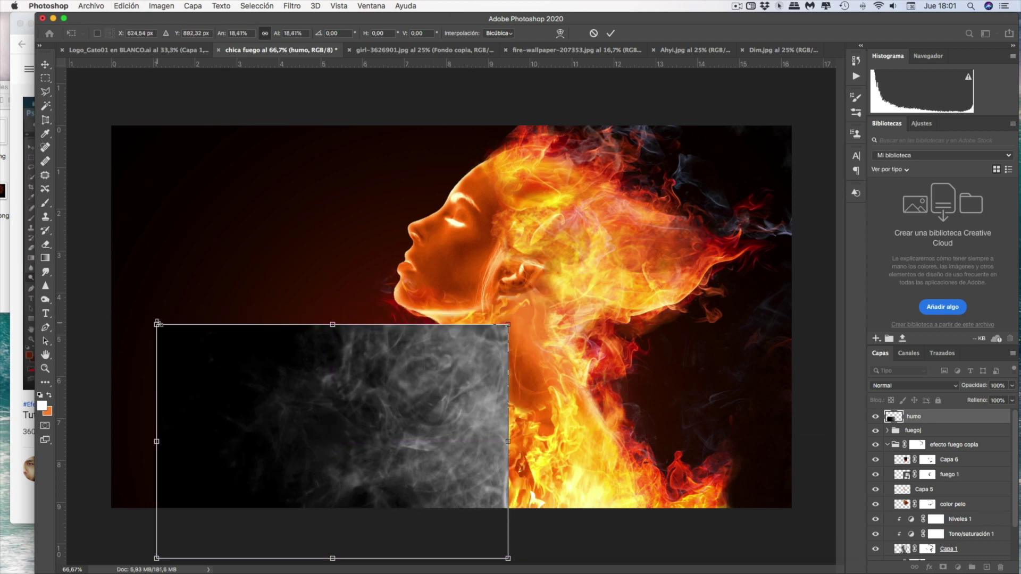
Rotate the smoke photo about 40° clockwise
{"action": "left_click", "coordinate": [116, 6]}
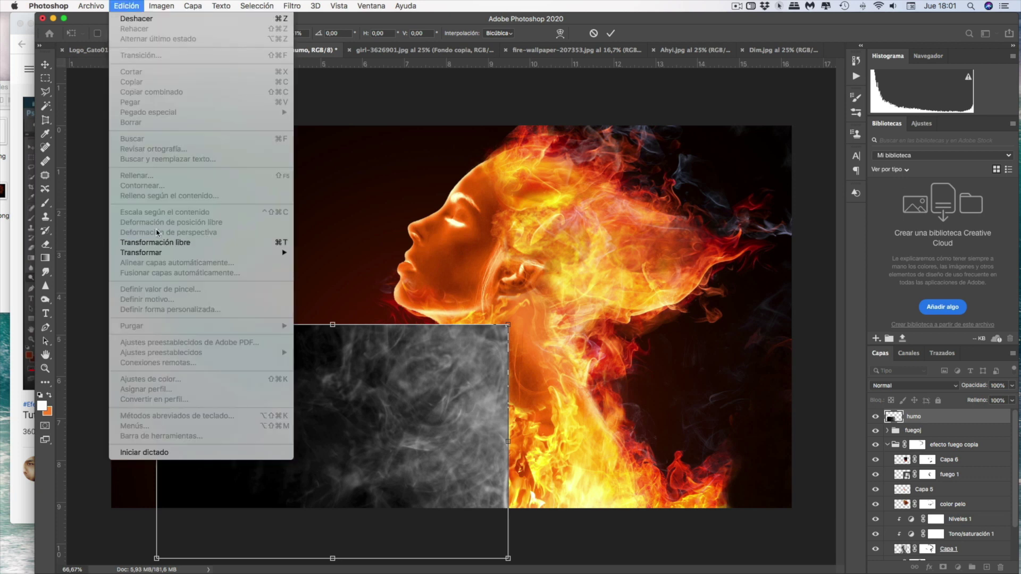
{"action": "key", "text": "Escape"}
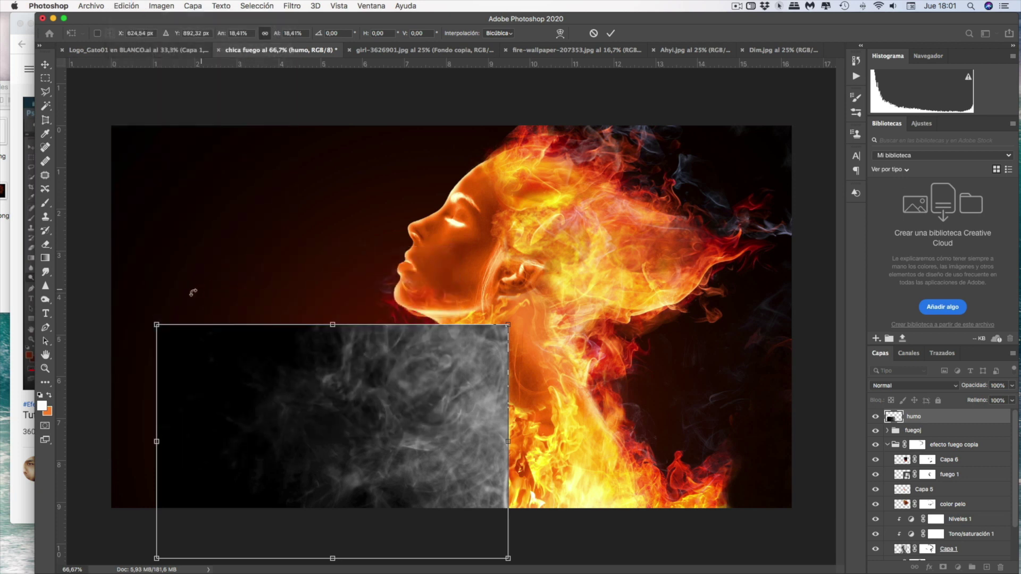
{"action": "left_click_drag", "start_coordinate": [194, 293], "coordinate": [213, 278]}
{"action": "left_click_drag", "start_coordinate": [292, 329], "coordinate": [329, 330]}
{"action": "left_click_drag", "start_coordinate": [204, 281], "coordinate": [322, 298]}
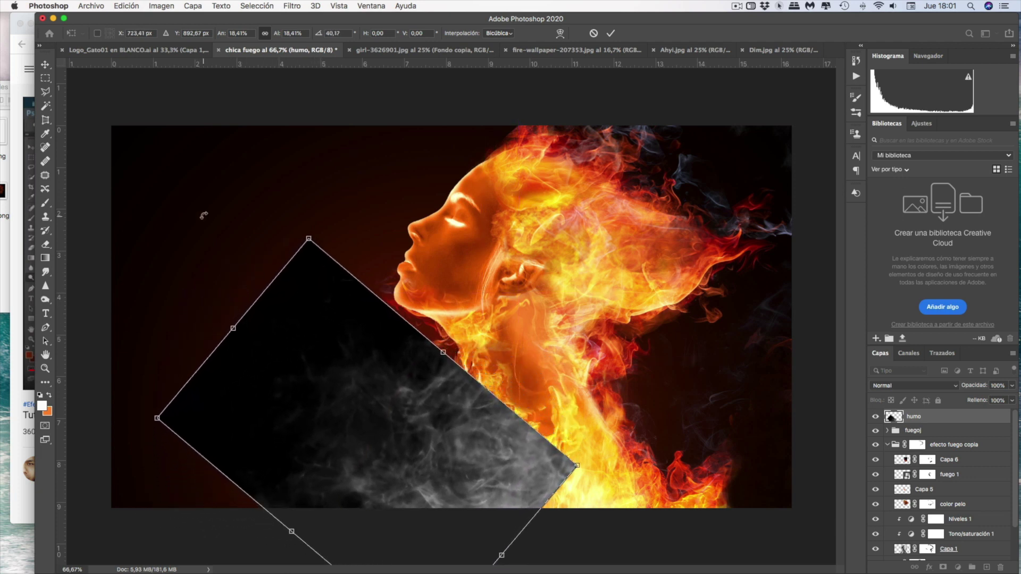
Set the humo layer to Trama (Screen) blending and commit its rotation
{"action": "left_click", "coordinate": [915, 384]}
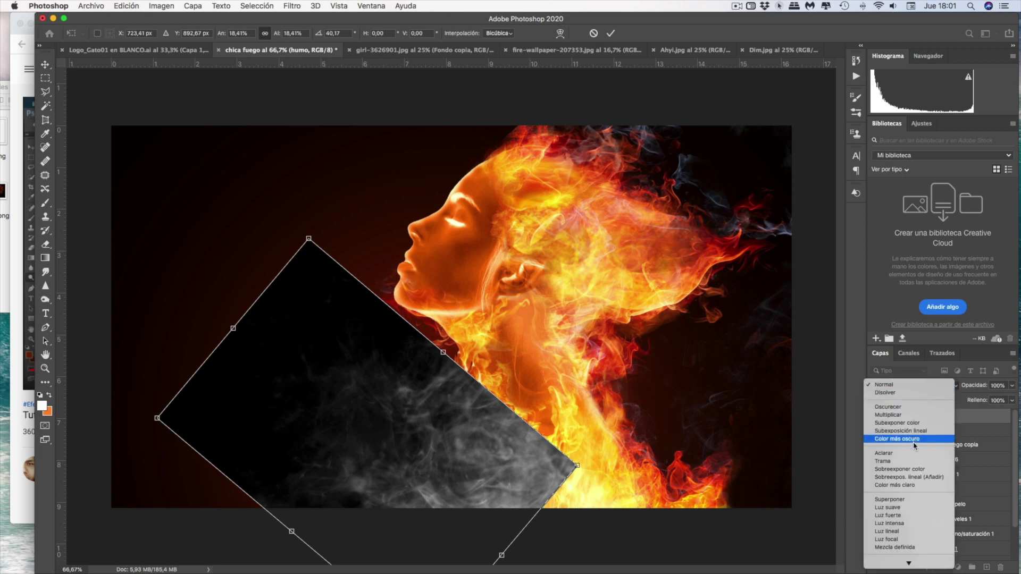
{"action": "left_click", "coordinate": [915, 460]}
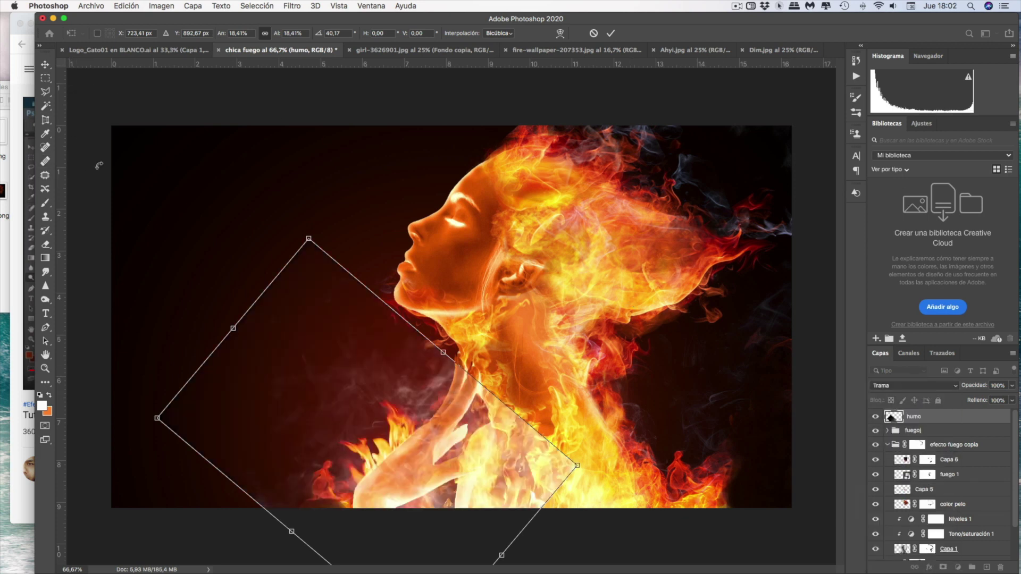
{"action": "key", "text": "Return"}
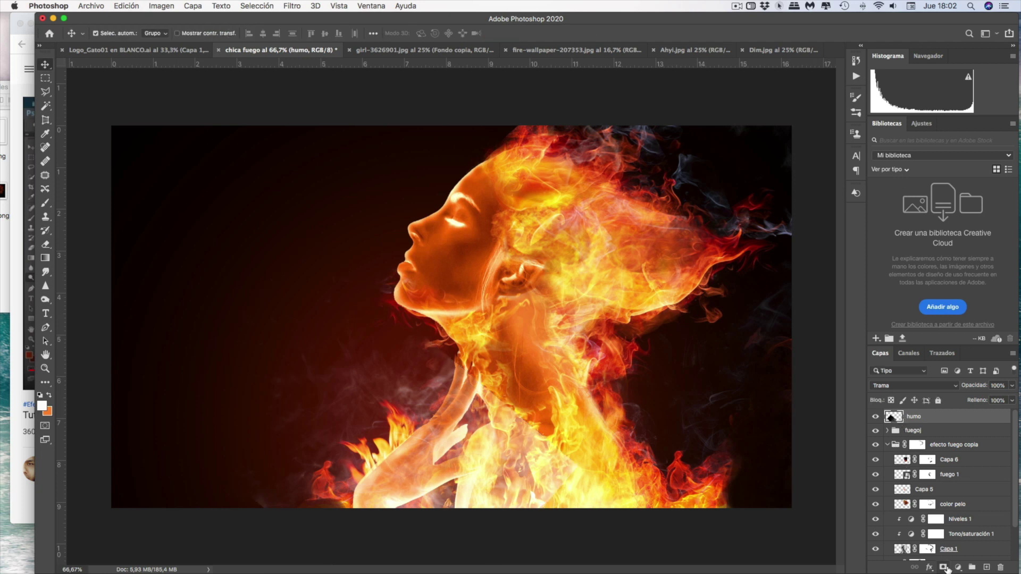
Add a layer mask to humo and paint out some smoke near the neck
{"action": "left_click", "coordinate": [944, 568]}
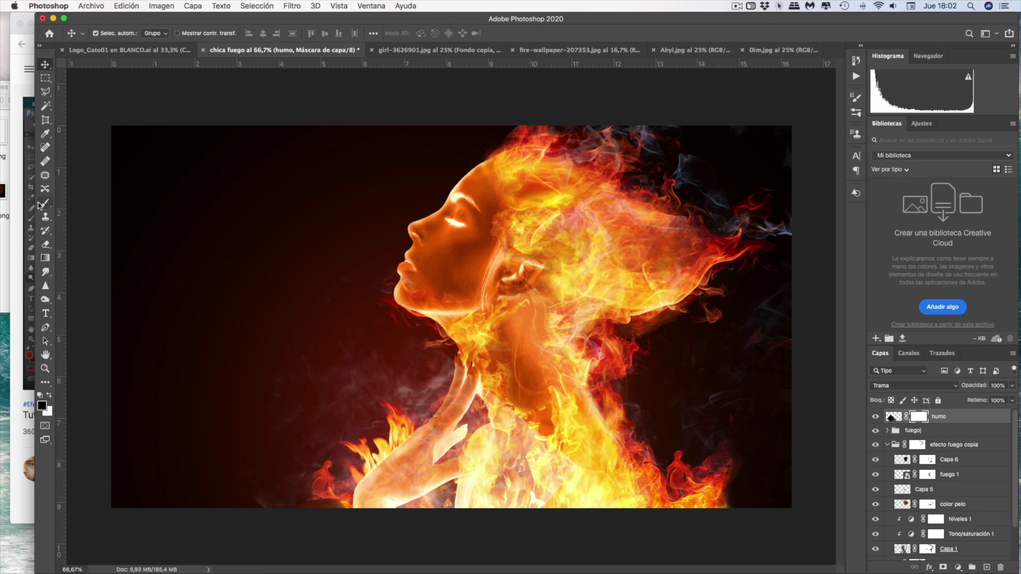
{"action": "left_click", "coordinate": [46, 202]}
{"action": "left_click_drag", "start_coordinate": [458, 362], "coordinate": [572, 468]}
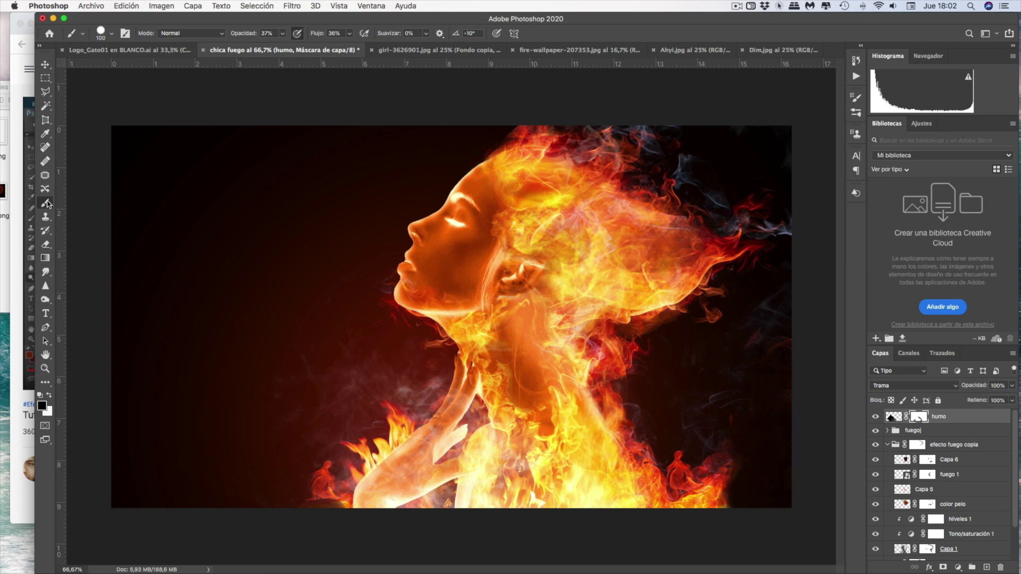
Choose the Smoke 1 brush from the Humo folder and swap colours to paint white
{"action": "left_click", "coordinate": [108, 34]}
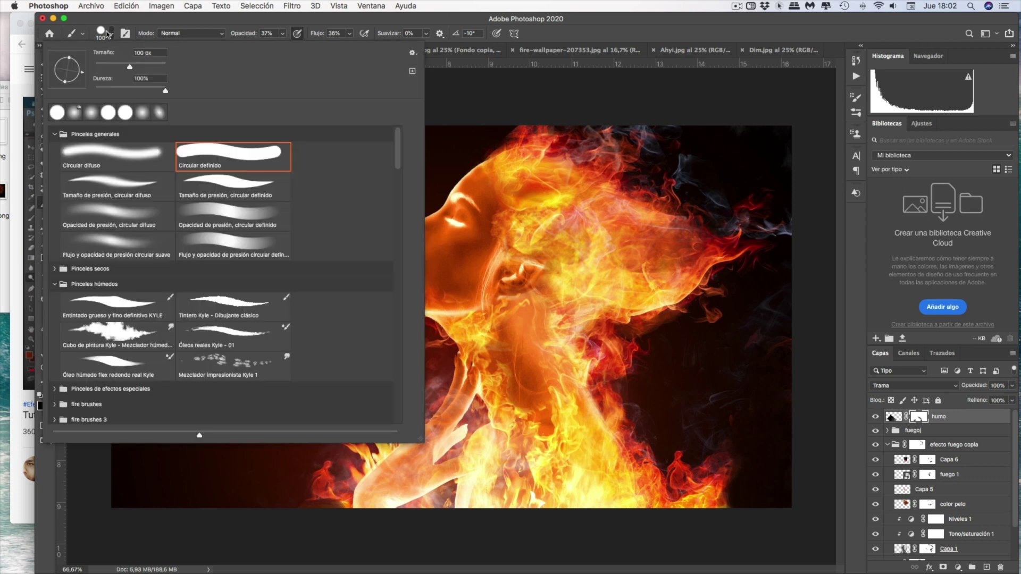
{"action": "scroll", "coordinate": [150, 242], "scroll_direction": "down", "scroll_amount": 5}
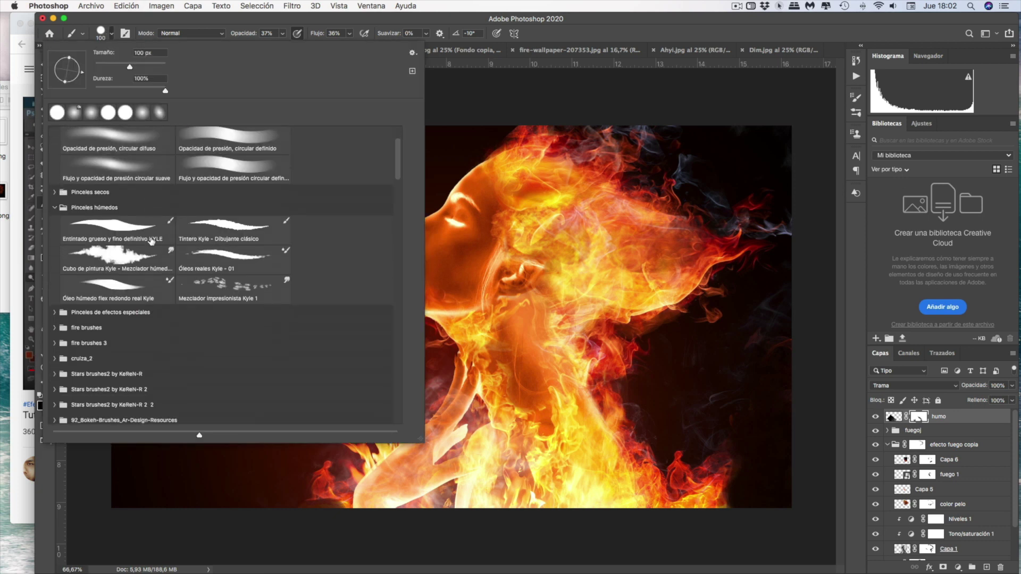
{"action": "scroll", "coordinate": [152, 242], "scroll_direction": "down", "scroll_amount": 1}
{"action": "scroll", "coordinate": [152, 242], "scroll_direction": "down", "scroll_amount": 1}
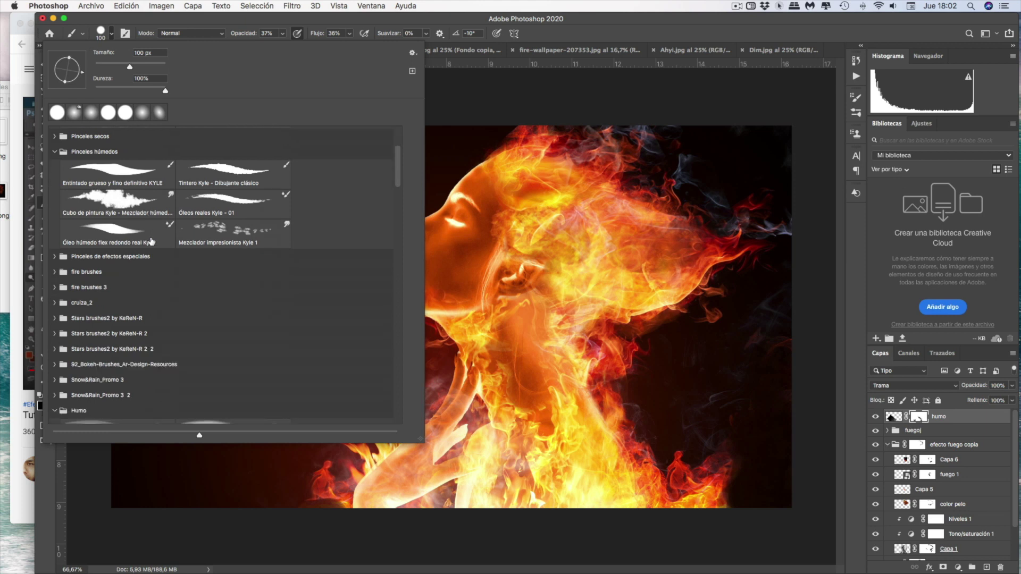
{"action": "scroll", "coordinate": [152, 242], "scroll_direction": "down", "scroll_amount": 1}
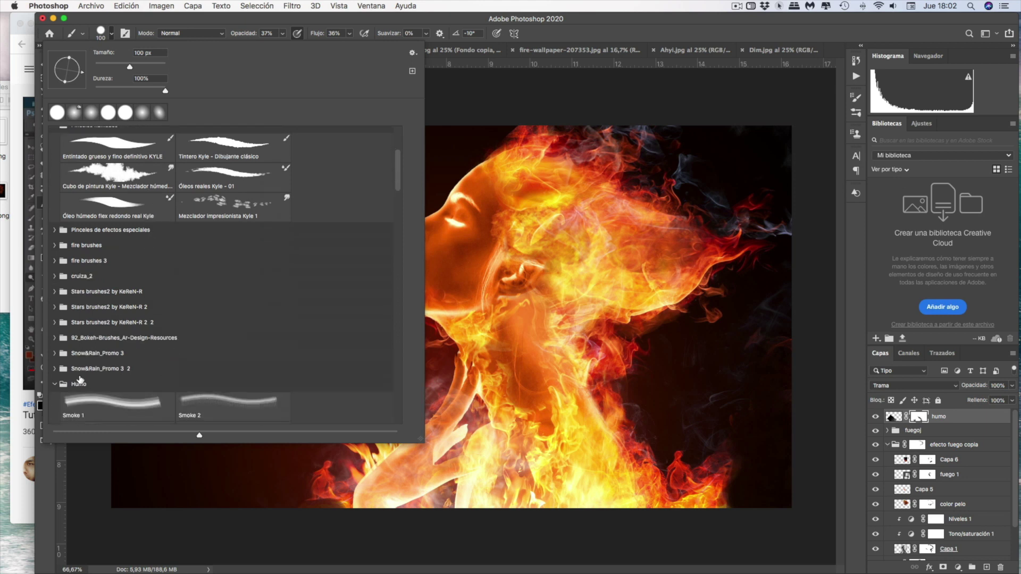
{"action": "left_click", "coordinate": [63, 383]}
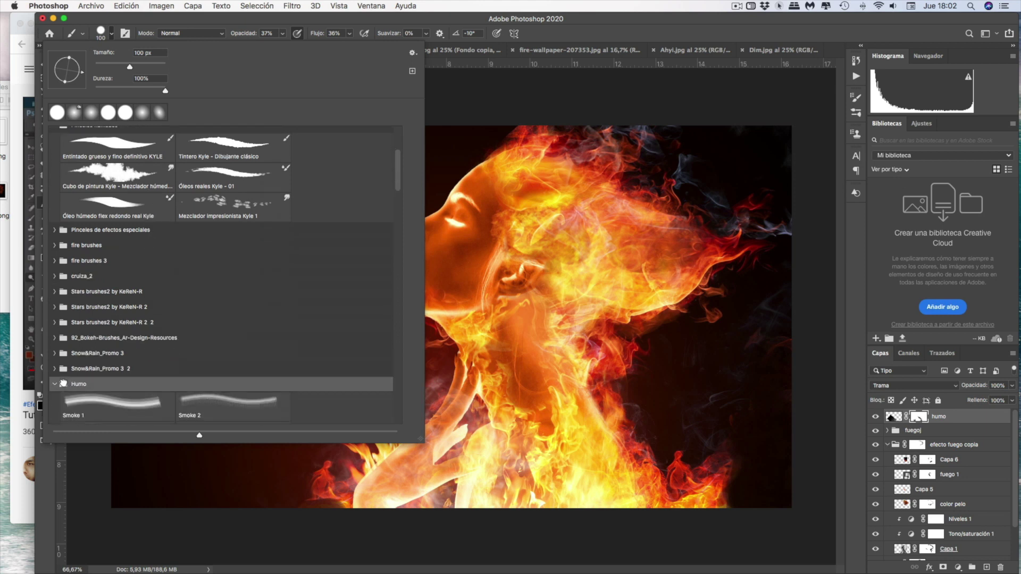
{"action": "scroll", "coordinate": [66, 387], "scroll_direction": "down", "scroll_amount": 5}
{"action": "left_click", "coordinate": [198, 314]}
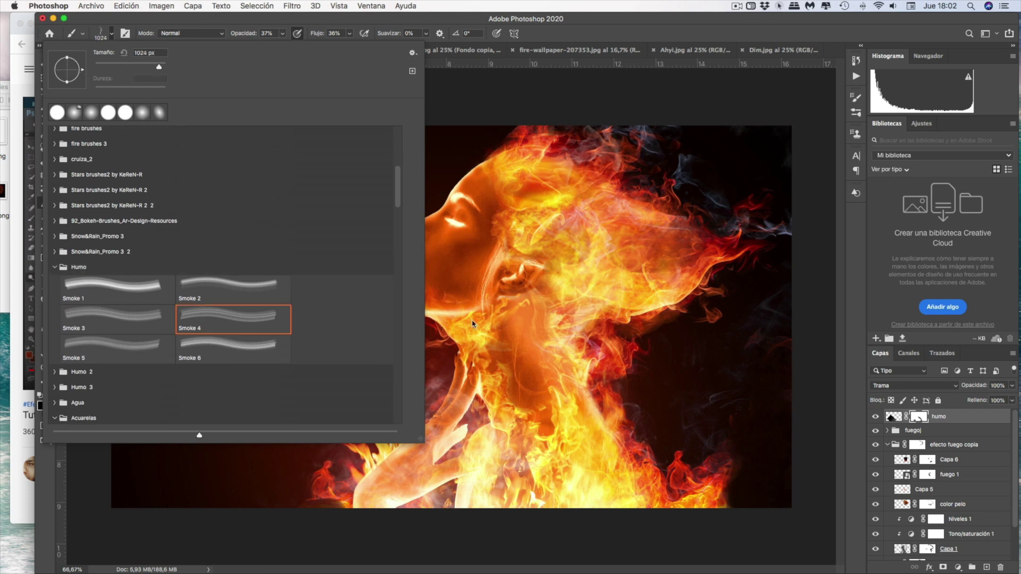
{"action": "left_click", "coordinate": [257, 288]}
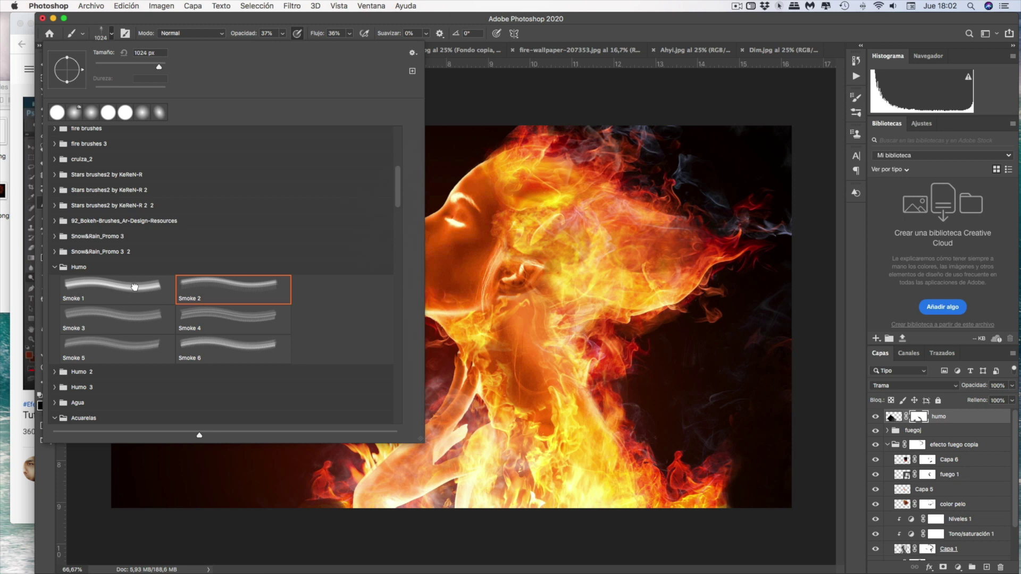
{"action": "left_click", "coordinate": [134, 287]}
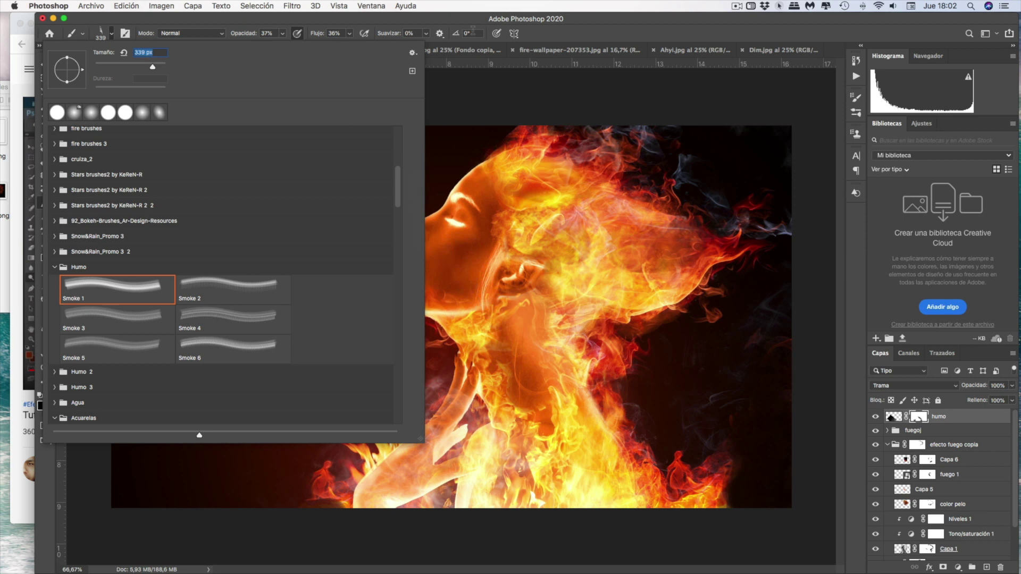
{"action": "left_click", "coordinate": [521, 22]}
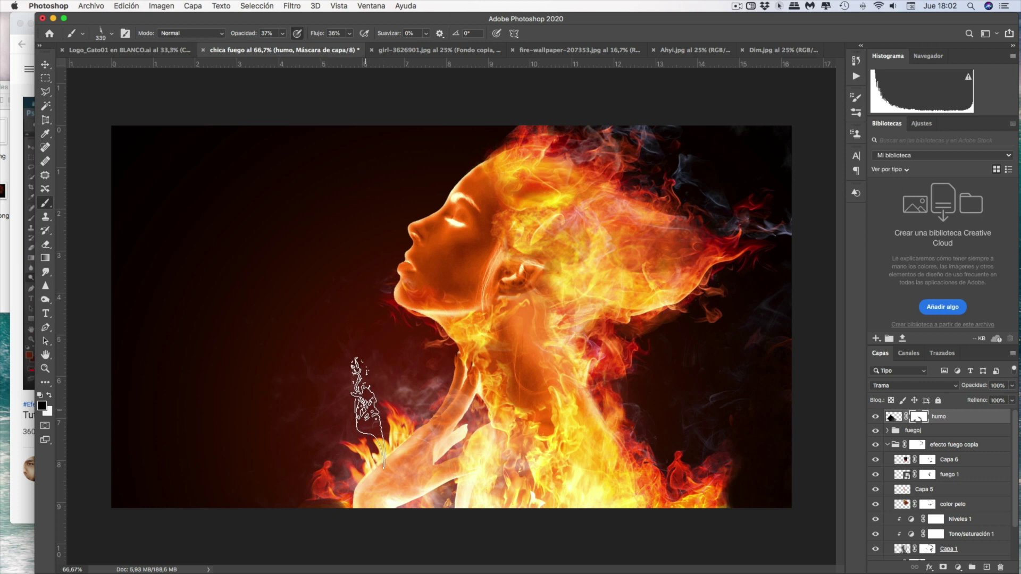
{"action": "left_click", "coordinate": [50, 395]}
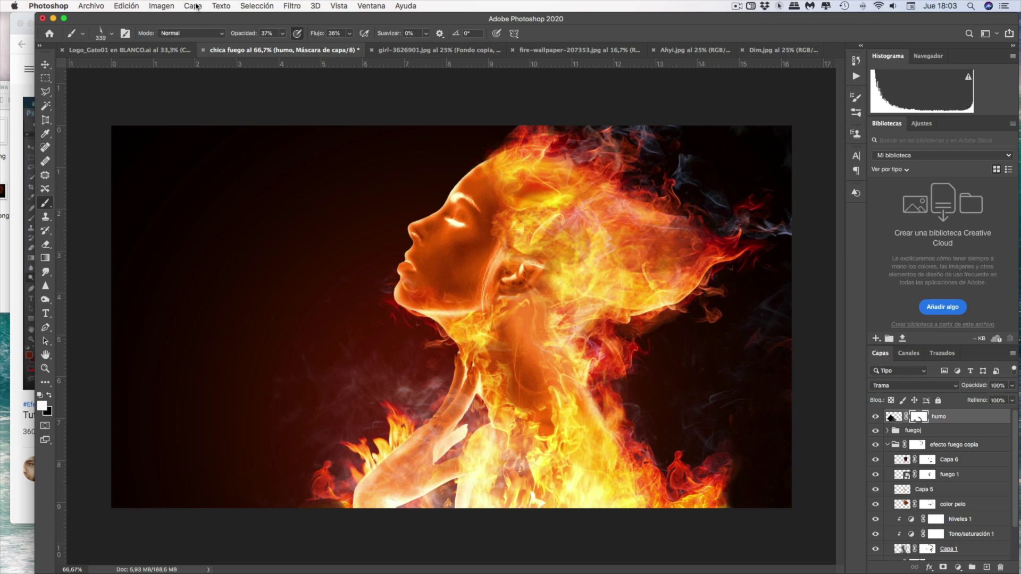
Create layer Capa 13 and paint white smoke wisps beside the lower neck
{"action": "left_click", "coordinate": [195, 6]}
{"action": "mouse_move", "coordinate": [201, 18]}
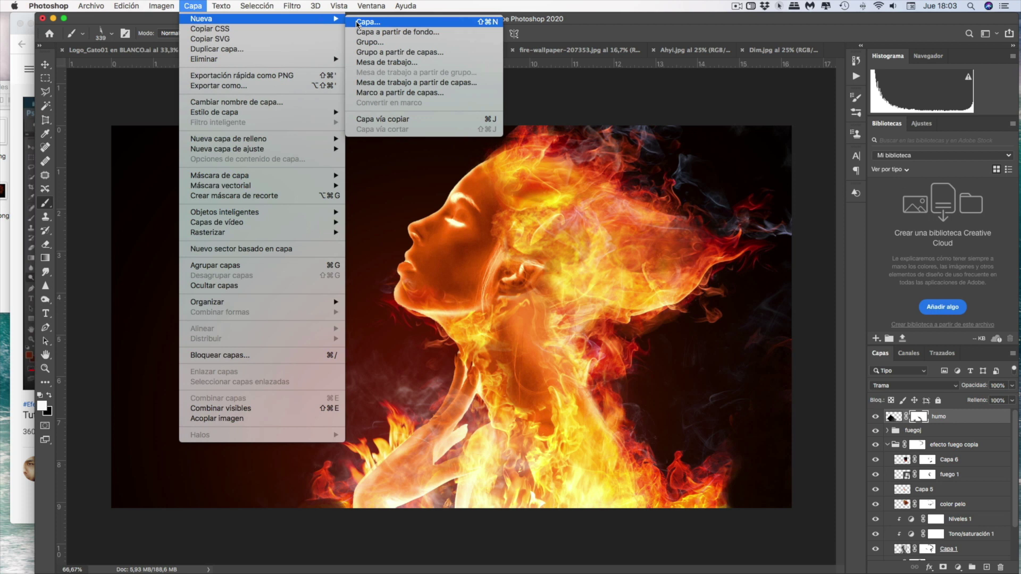
{"action": "left_click", "coordinate": [357, 23]}
{"action": "left_click", "coordinate": [640, 236]}
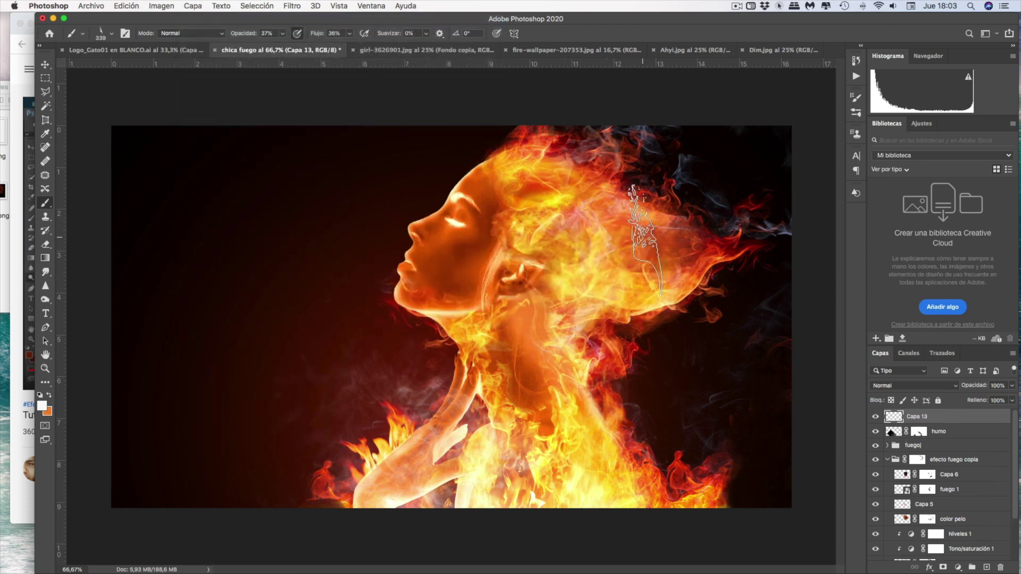
{"action": "left_click", "coordinate": [370, 441]}
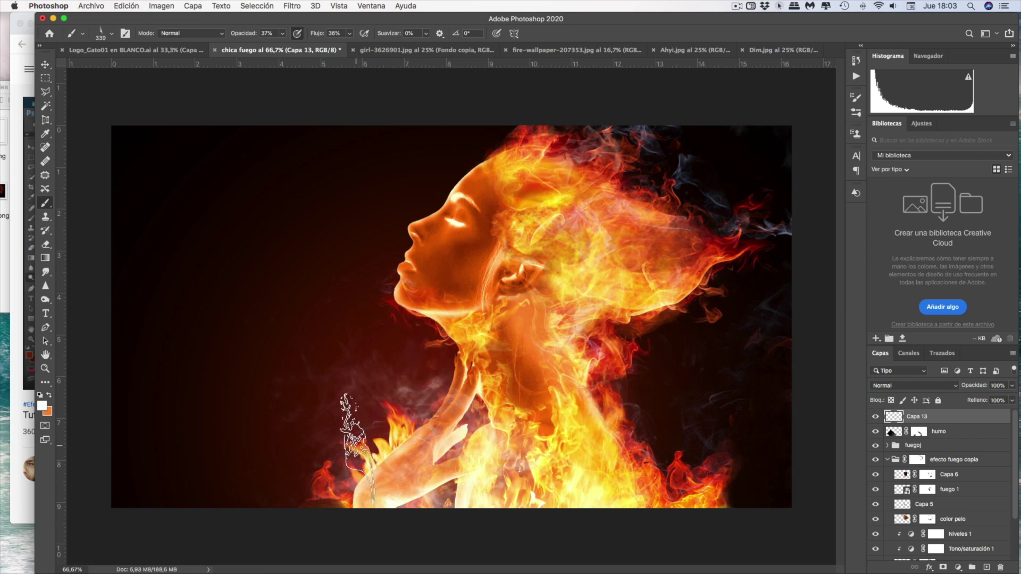
{"action": "left_click", "coordinate": [362, 447]}
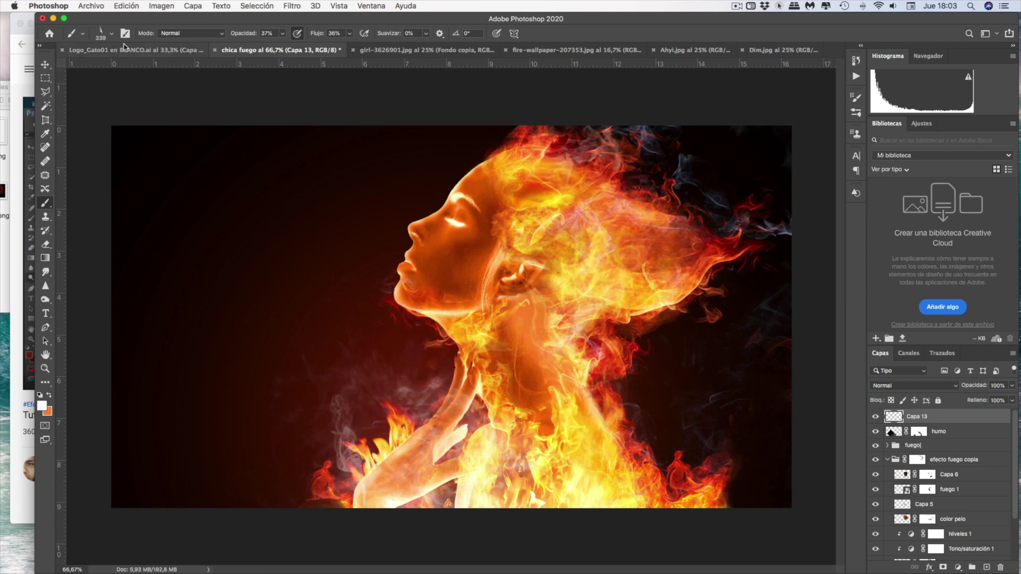
Make the smoke brush tip narrower and turn it horizontal
{"action": "left_click", "coordinate": [101, 34]}
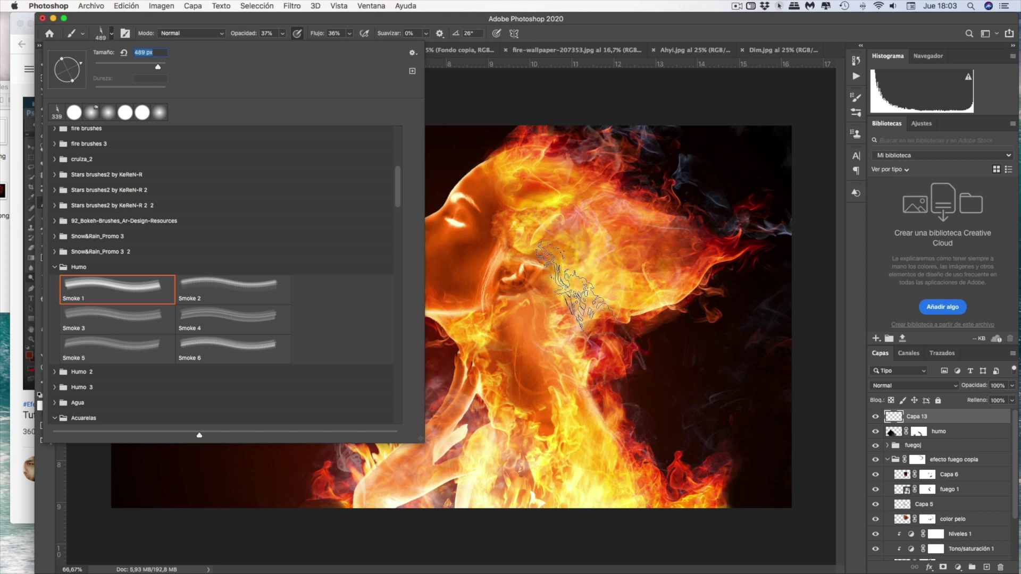
{"action": "left_click", "coordinate": [627, 436]}
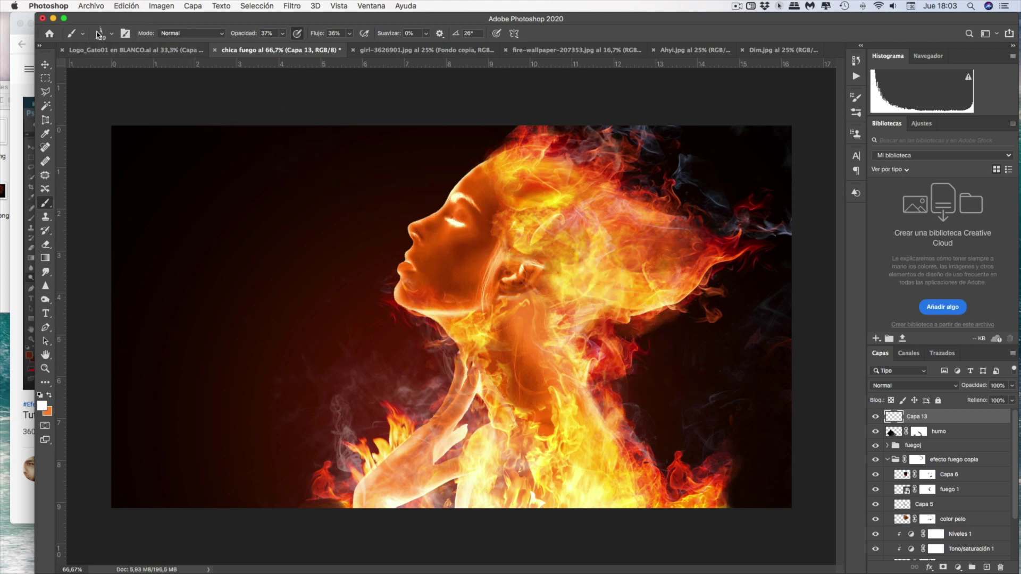
{"action": "left_click", "coordinate": [99, 34]}
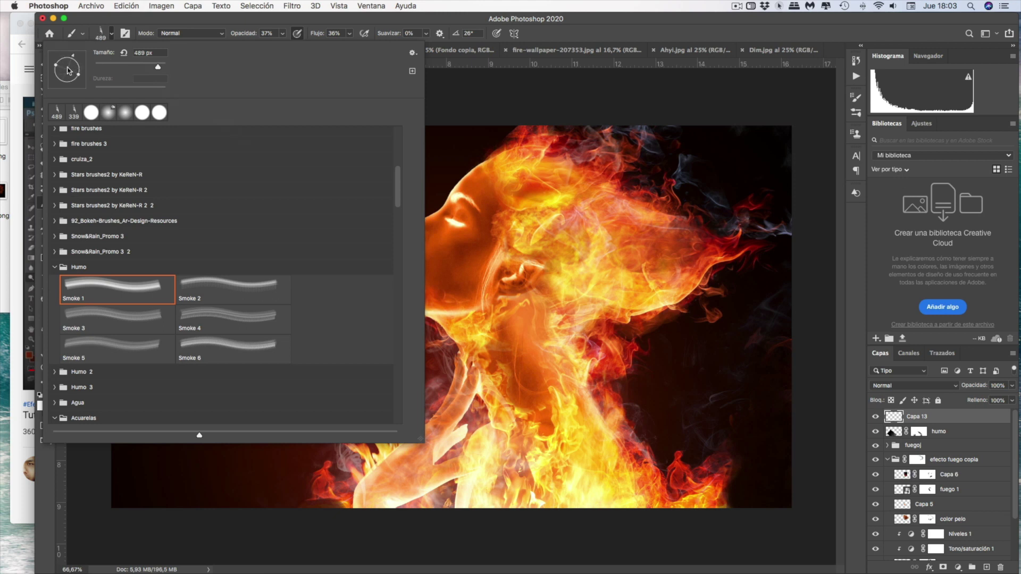
{"action": "left_click_drag", "start_coordinate": [57, 66], "coordinate": [62, 68]}
{"action": "left_click", "coordinate": [161, 68]}
{"action": "left_click_drag", "start_coordinate": [77, 74], "coordinate": [83, 70]}
{"action": "left_click", "coordinate": [650, 459]}
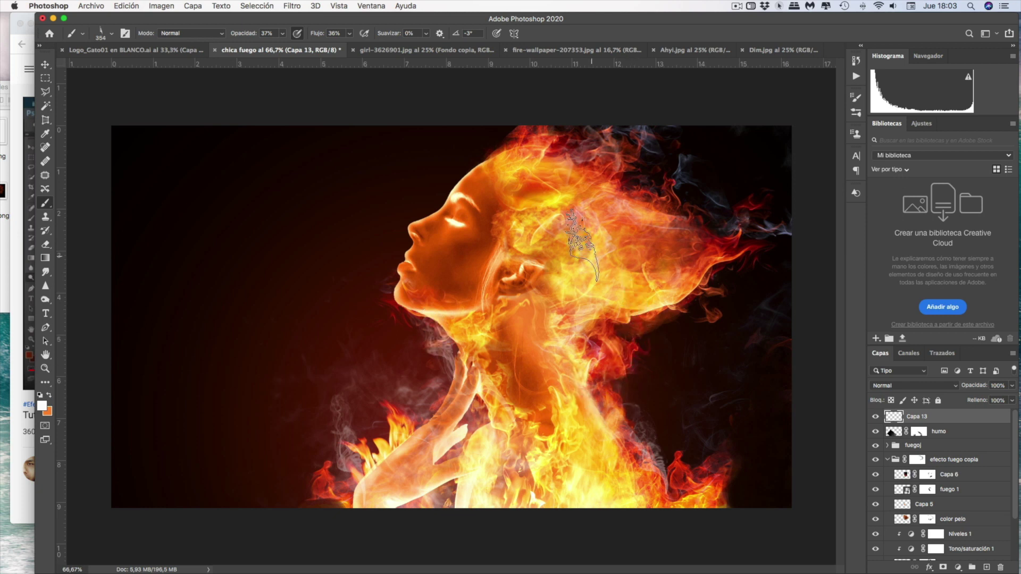
Tilt the smoke brush angle to -23° and beyond
{"action": "left_click", "coordinate": [109, 34]}
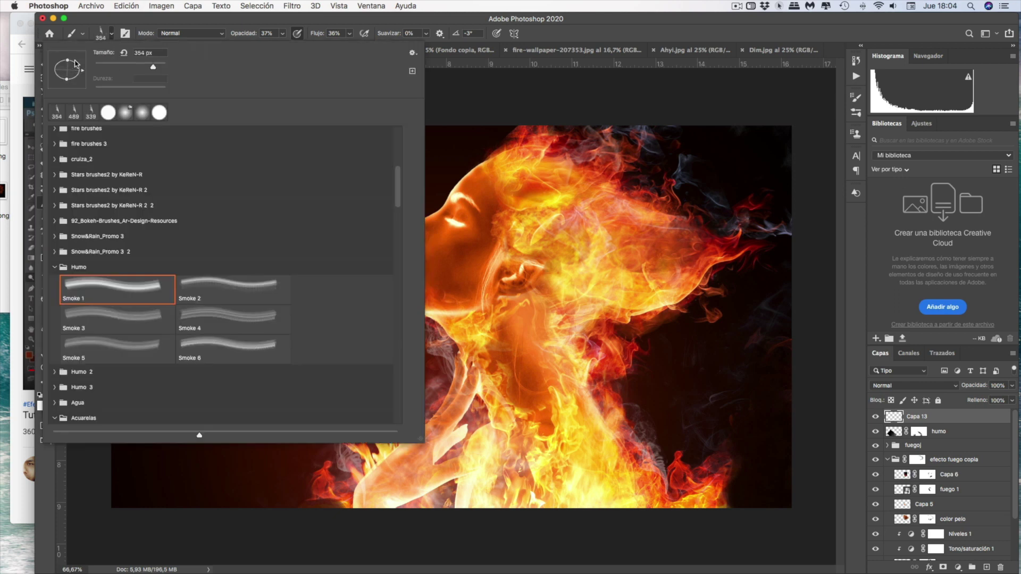
{"action": "left_click", "coordinate": [81, 78]}
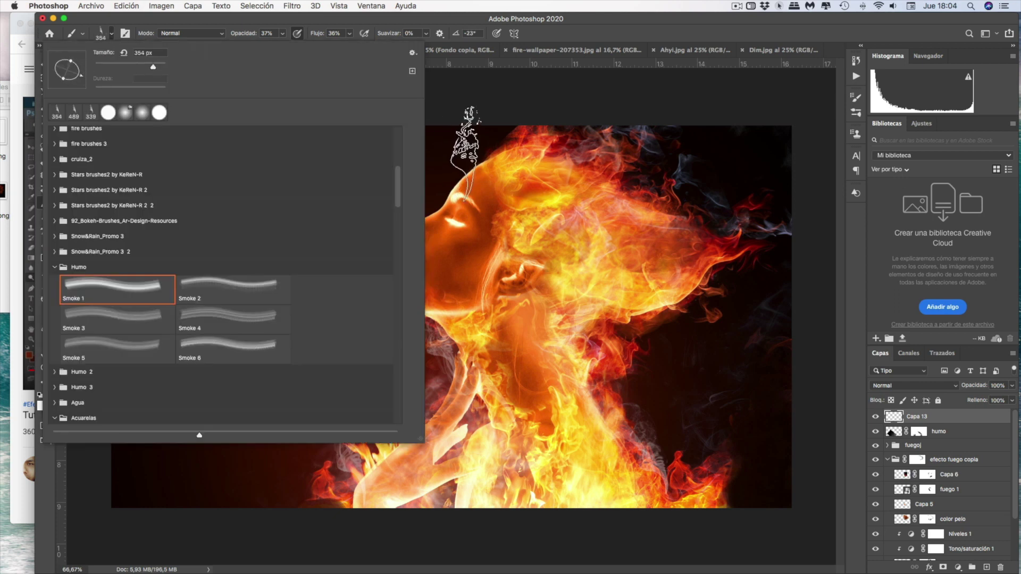
{"action": "left_click", "coordinate": [81, 83]}
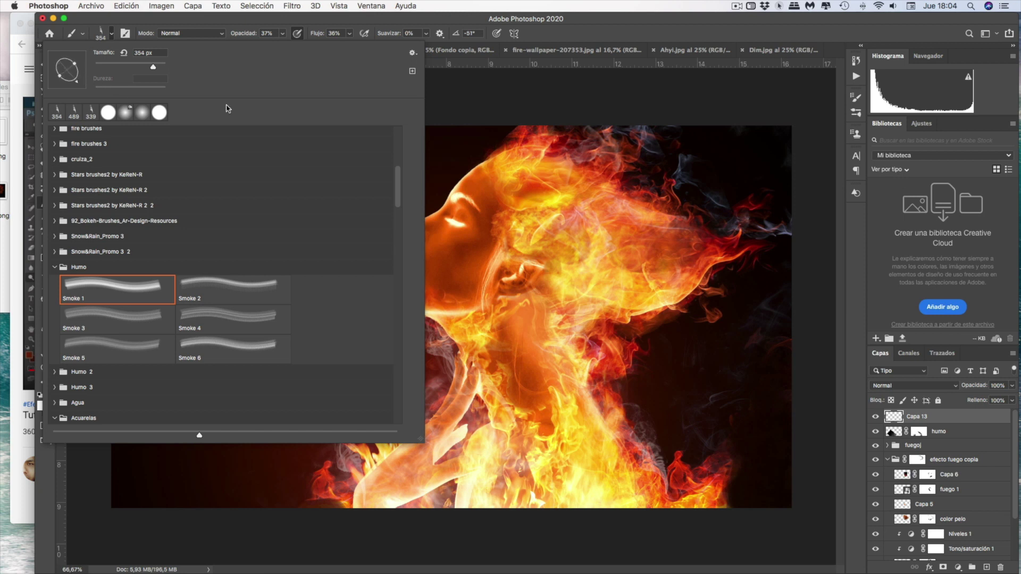
{"action": "left_click", "coordinate": [508, 142]}
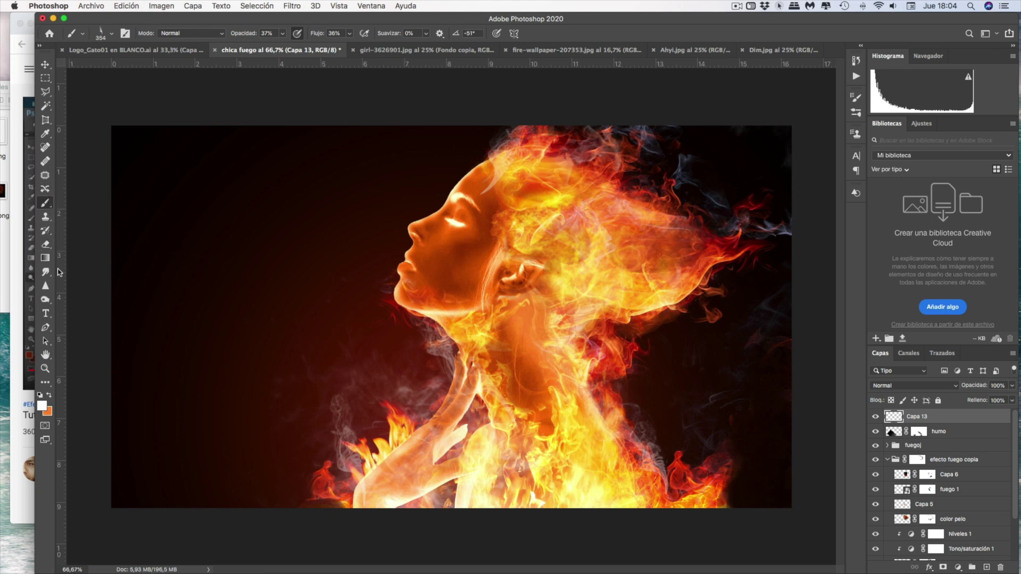
Load the Smoke 2 brush from the Humo folder at about 294 px
{"action": "left_click", "coordinate": [46, 244]}
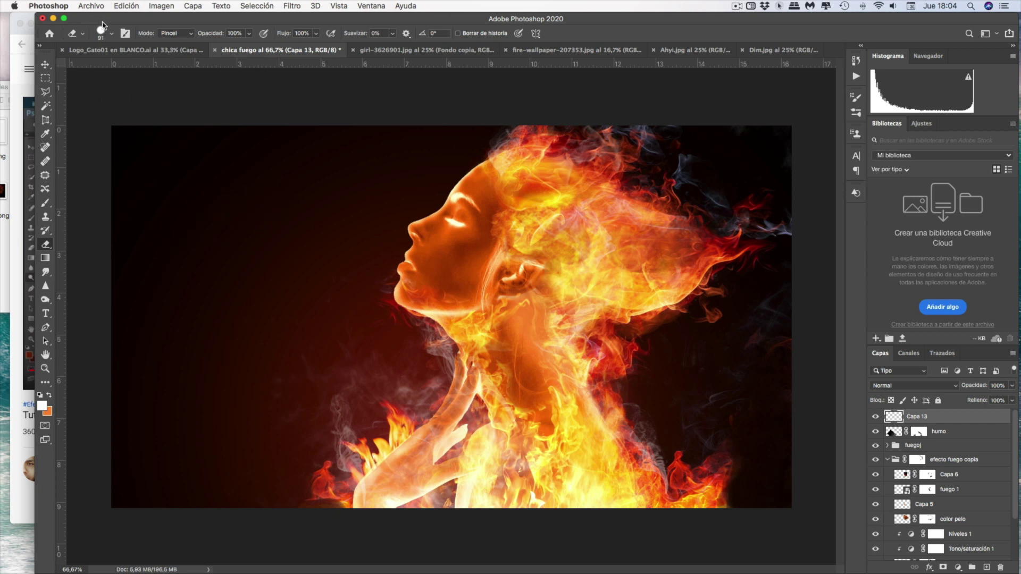
{"action": "left_click", "coordinate": [45, 204]}
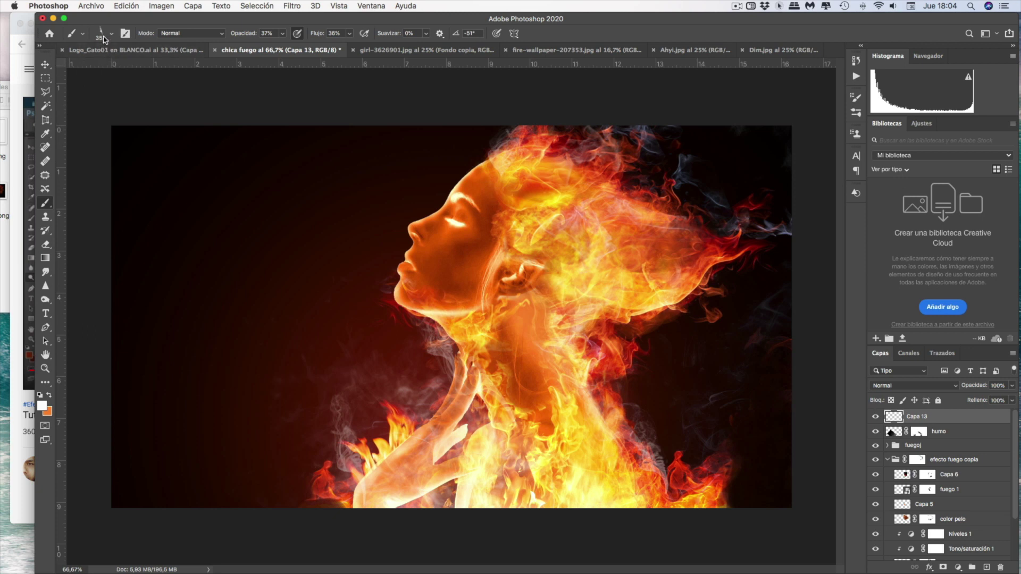
{"action": "left_click", "coordinate": [103, 36]}
{"action": "scroll", "coordinate": [167, 331], "scroll_direction": "down", "scroll_amount": 3}
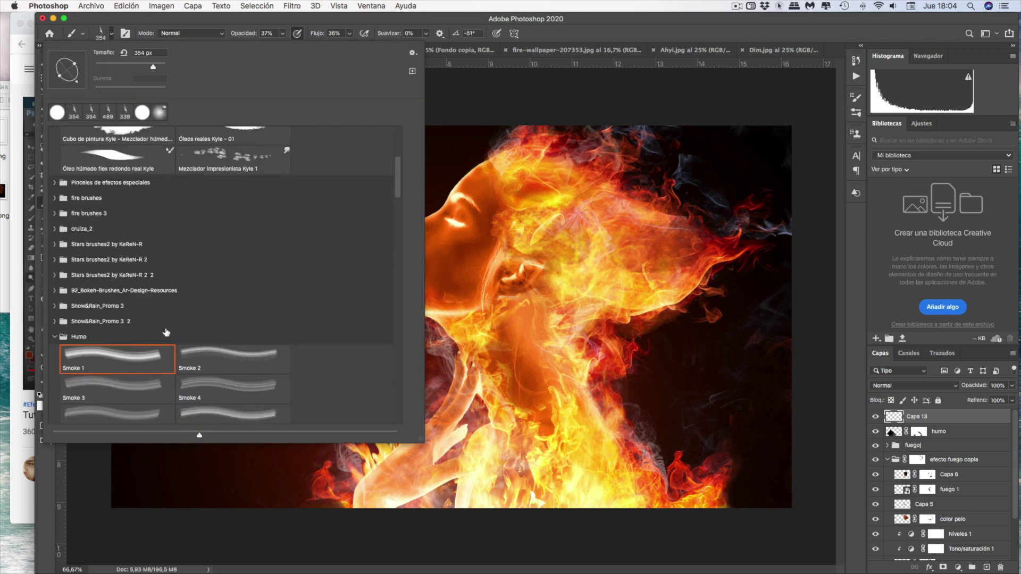
{"action": "scroll", "coordinate": [167, 332], "scroll_direction": "down", "scroll_amount": 2}
{"action": "left_click", "coordinate": [202, 334]}
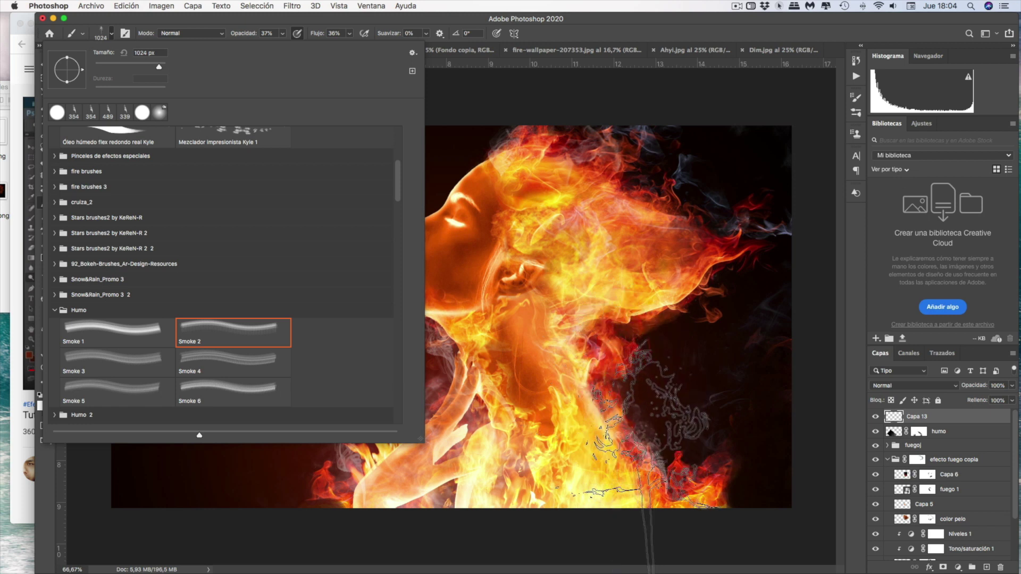
{"action": "left_click", "coordinate": [625, 425]}
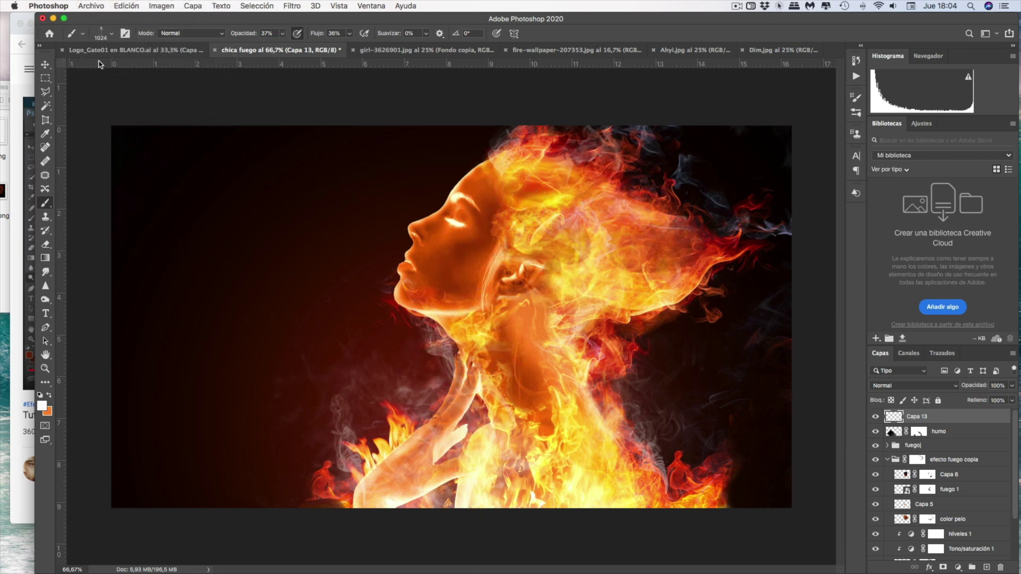
{"action": "left_click", "coordinate": [107, 35]}
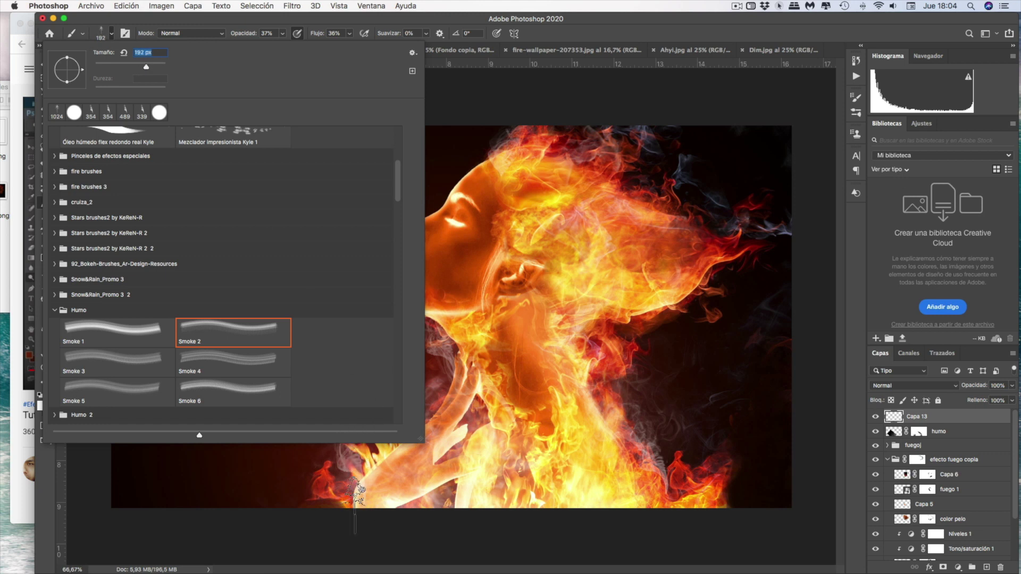
{"action": "left_click", "coordinate": [347, 490]}
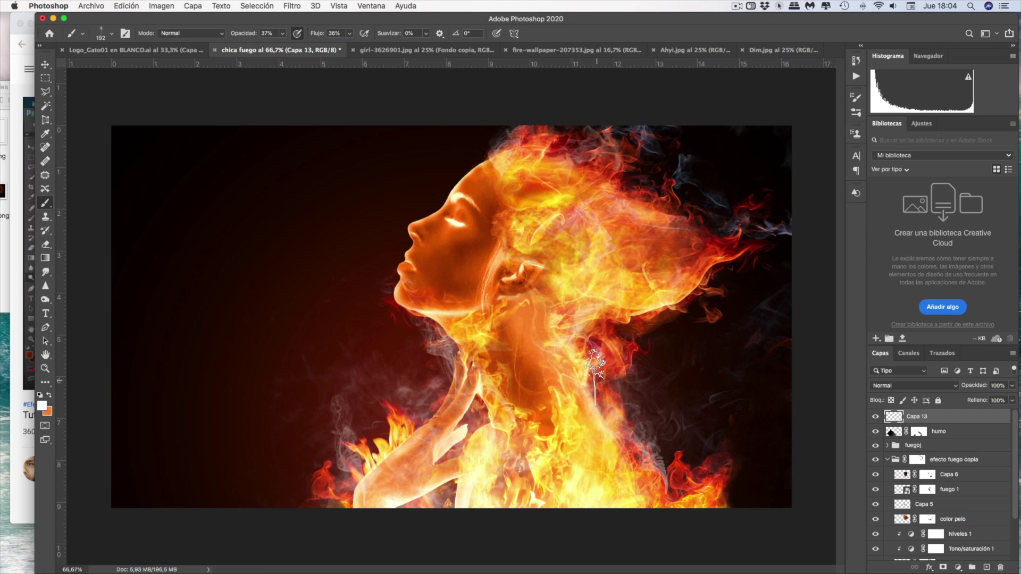
{"action": "left_click", "coordinate": [110, 35]}
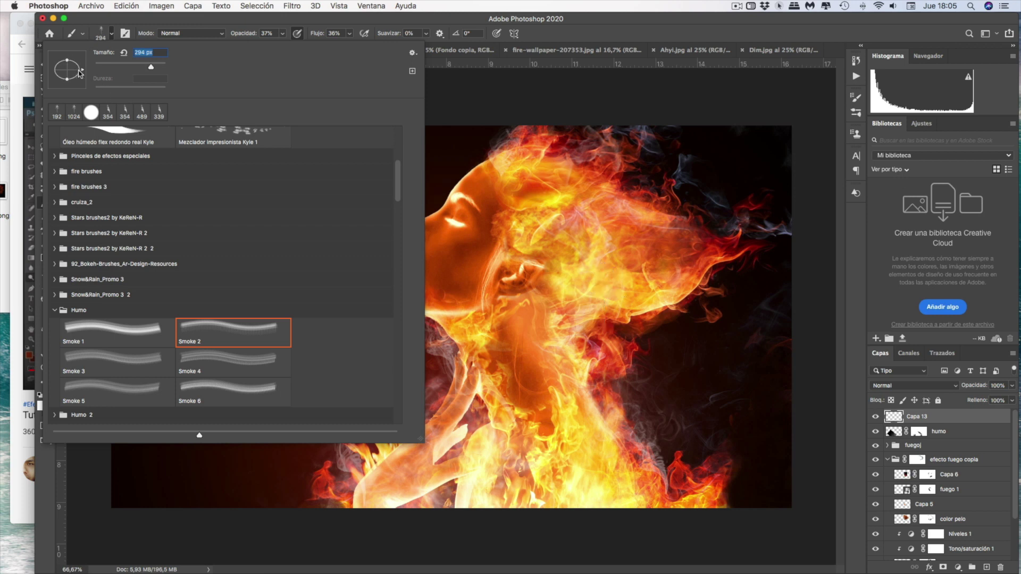
Rotate the smoke brush tip to -29°, then 61°, and return to the Eraser
{"action": "left_click_drag", "start_coordinate": [79, 73], "coordinate": [80, 79]}
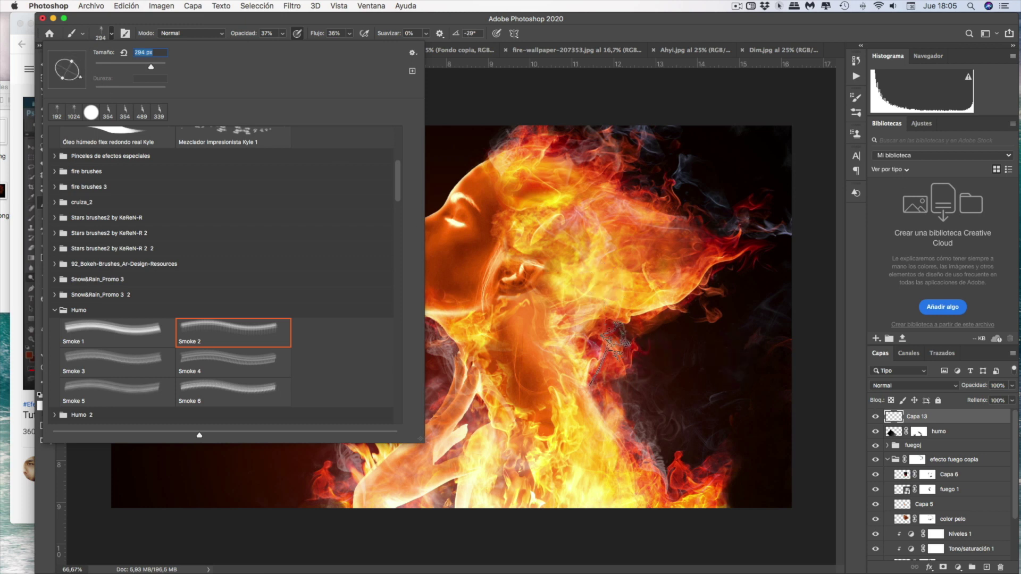
{"action": "left_click", "coordinate": [615, 336]}
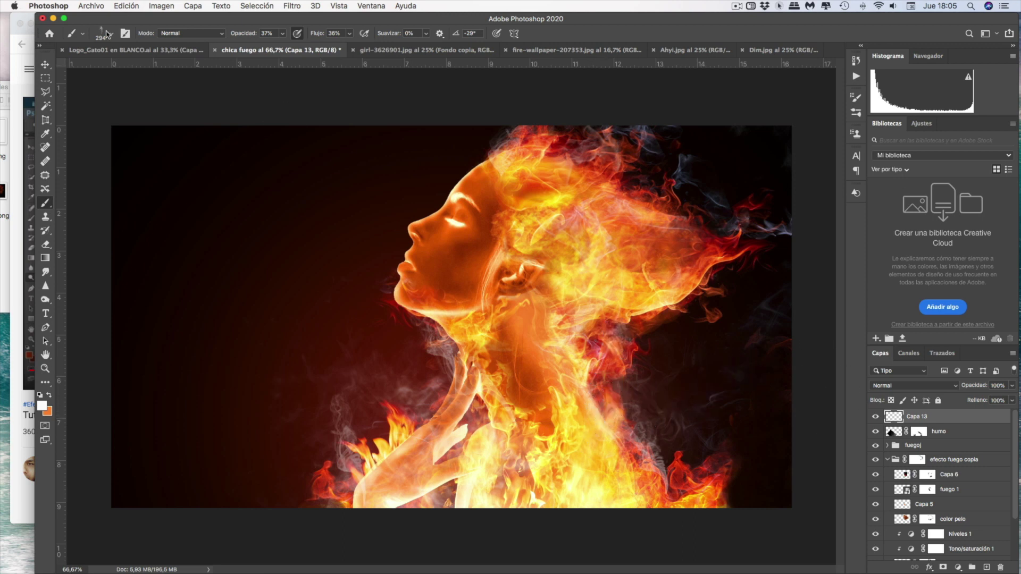
{"action": "left_click", "coordinate": [108, 34]}
{"action": "left_click_drag", "start_coordinate": [72, 62], "coordinate": [75, 59]}
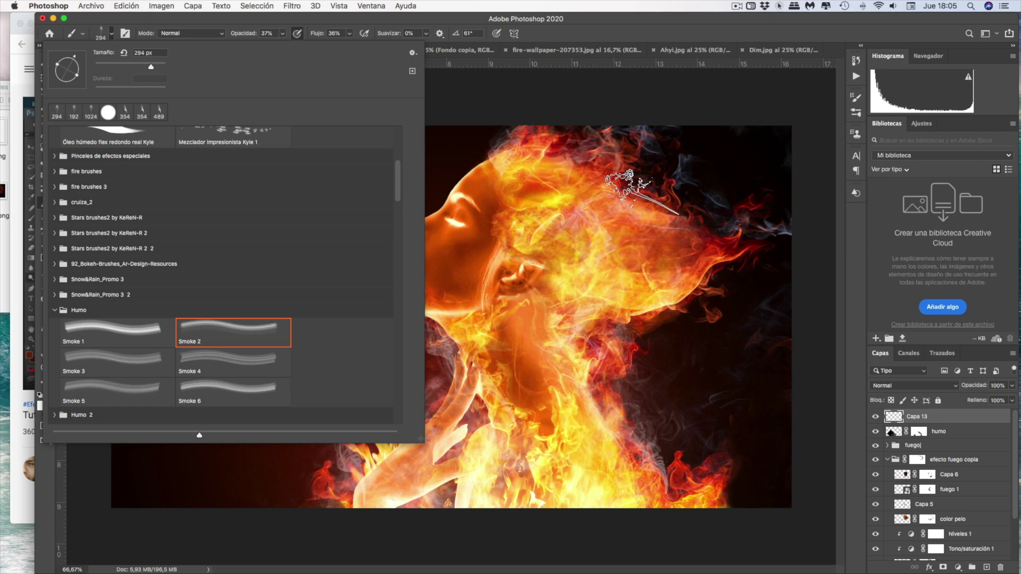
{"action": "left_click", "coordinate": [625, 184]}
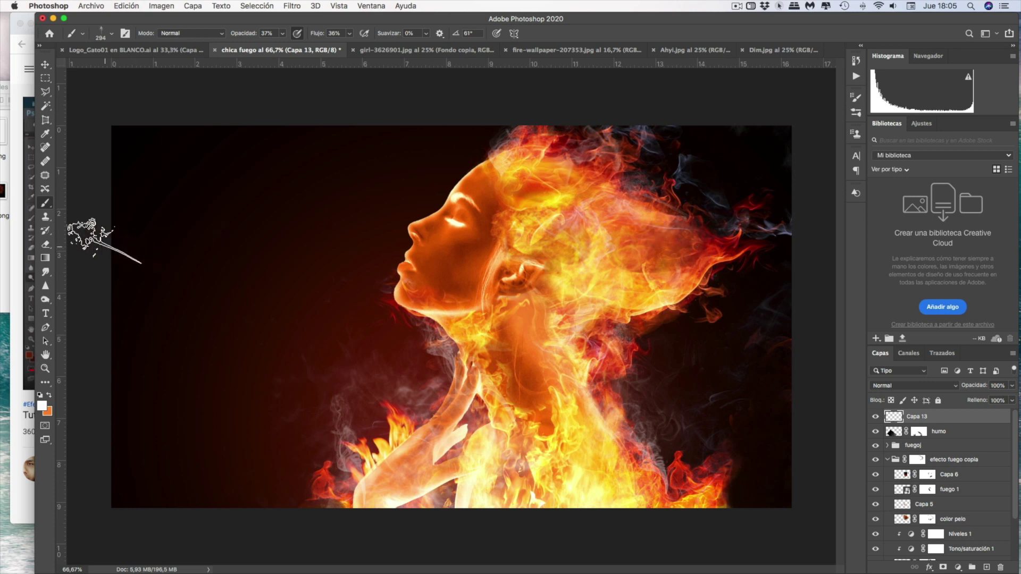
{"action": "left_click", "coordinate": [51, 244]}
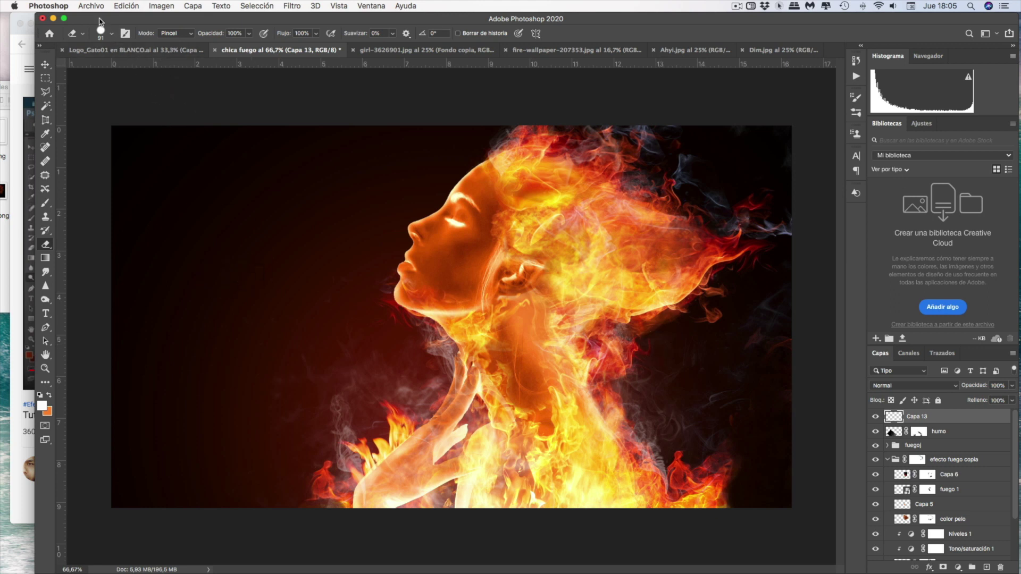
Open the Fumo.jpg smoke photo
{"action": "left_click", "coordinate": [91, 6]}
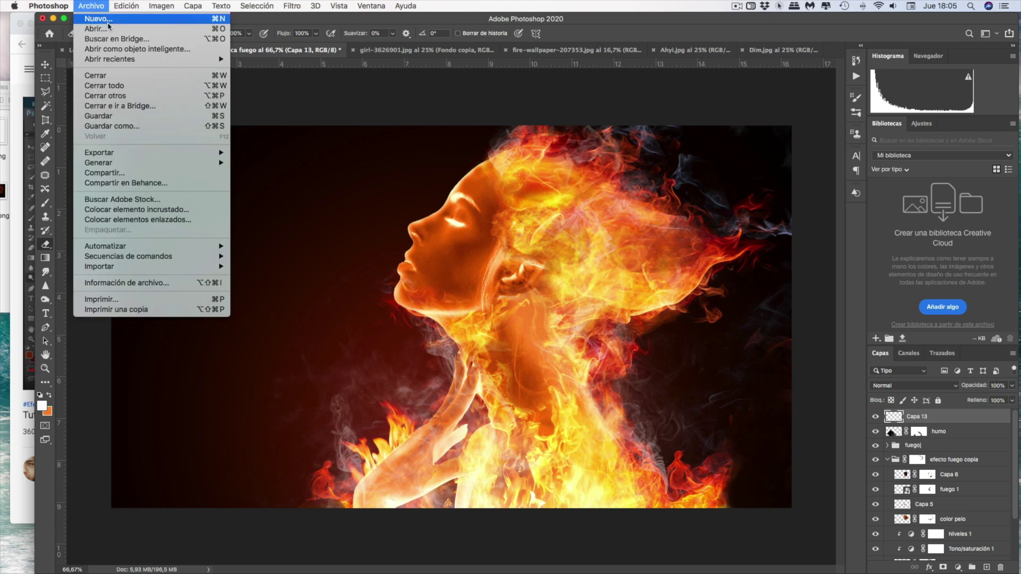
{"action": "left_click", "coordinate": [106, 27]}
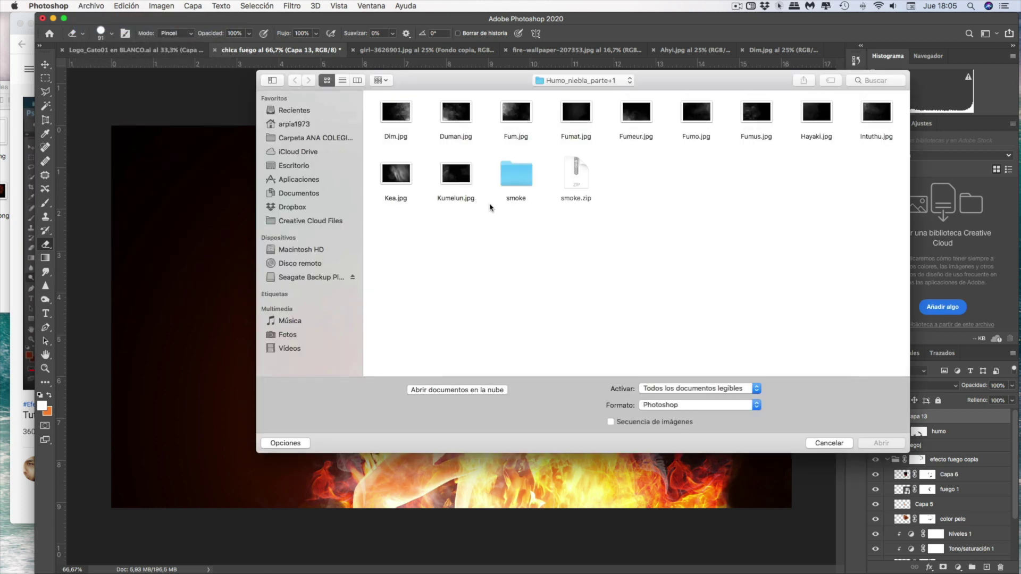
{"action": "left_click", "coordinate": [707, 110]}
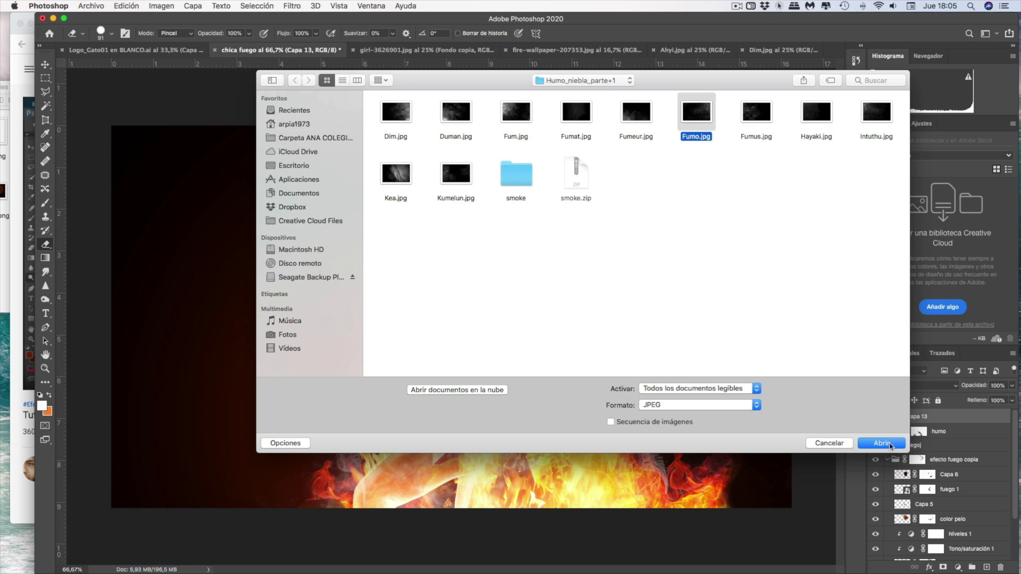
{"action": "left_click", "coordinate": [890, 443]}
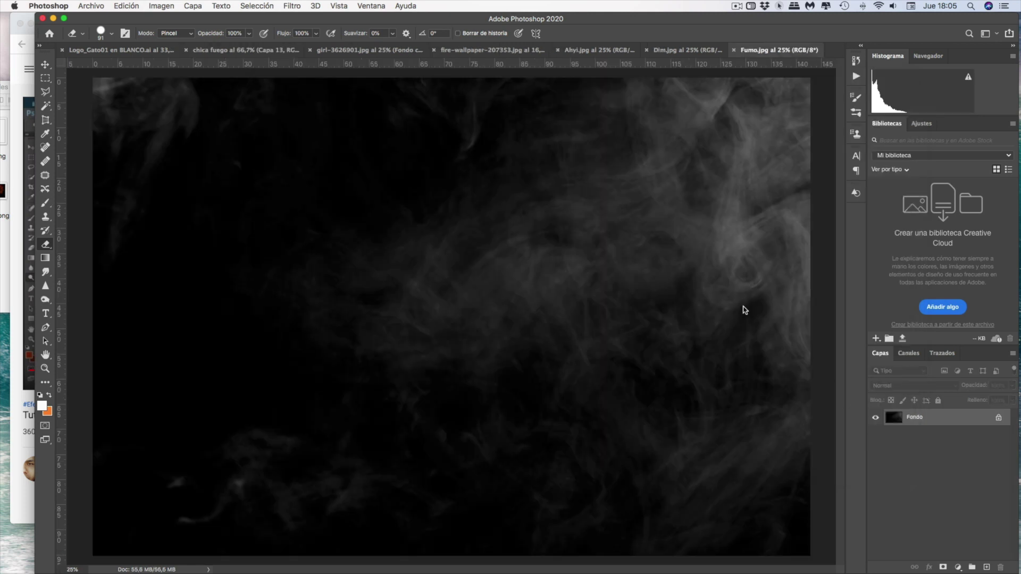
Select all of Fumo.jpg, copy it, and paste it into the chica fuego document
{"action": "left_click", "coordinate": [254, 7]}
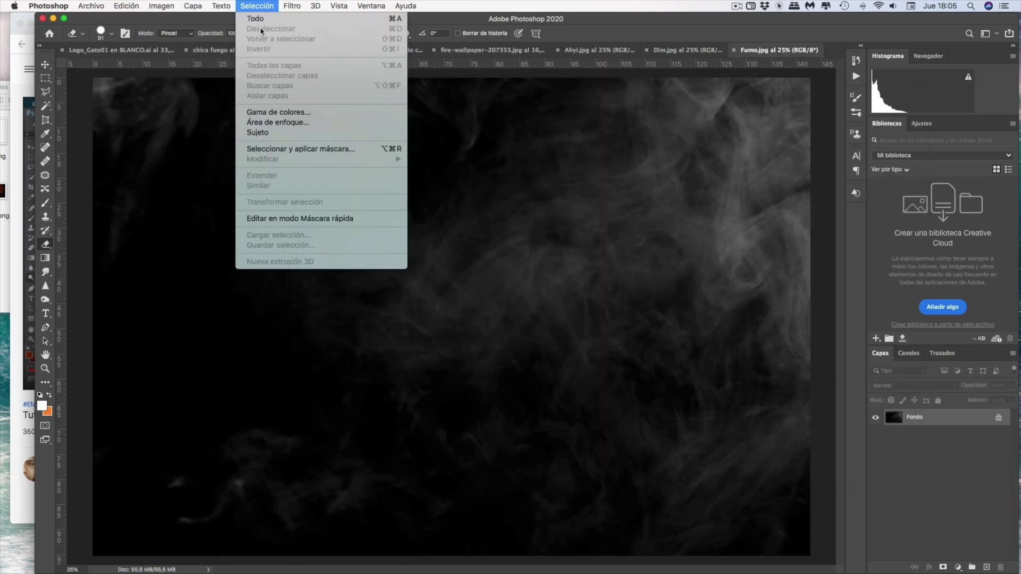
{"action": "left_click", "coordinate": [258, 18]}
{"action": "left_click", "coordinate": [126, 6]}
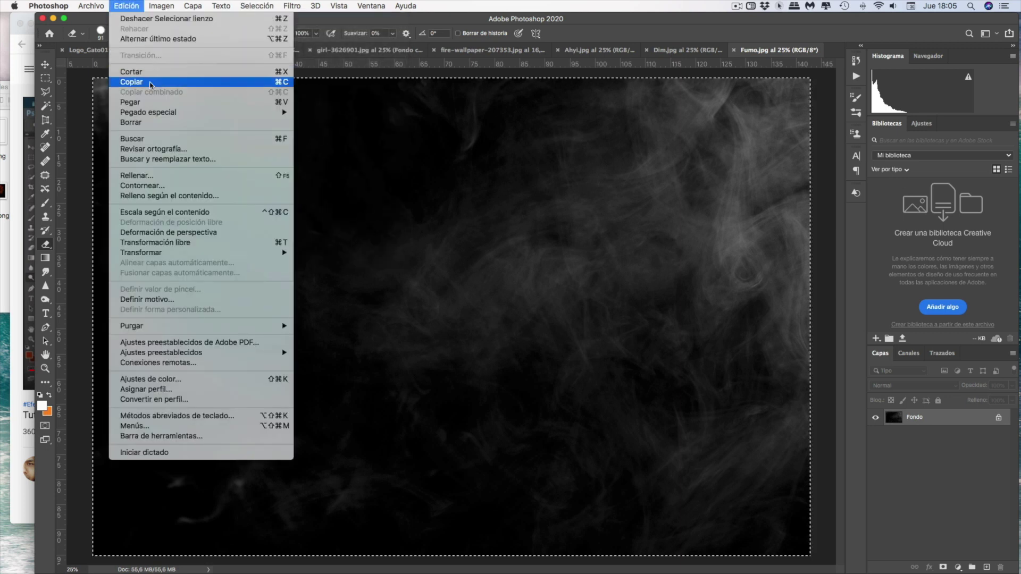
{"action": "left_click", "coordinate": [151, 84]}
{"action": "left_click", "coordinate": [207, 50]}
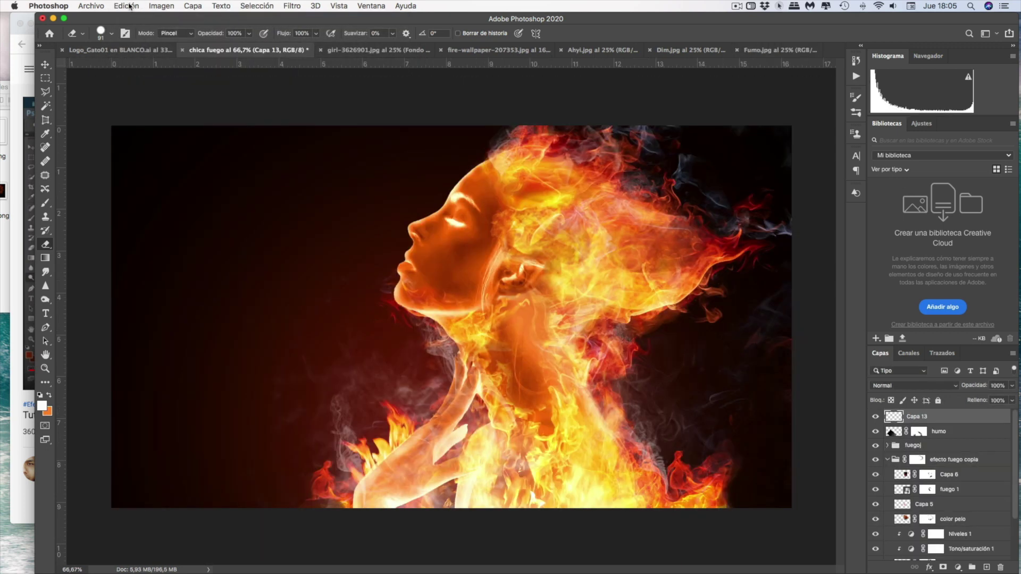
{"action": "left_click", "coordinate": [127, 6]}
{"action": "left_click", "coordinate": [166, 103]}
{"action": "left_click", "coordinate": [127, 6]}
{"action": "mouse_move", "coordinate": [142, 252]}
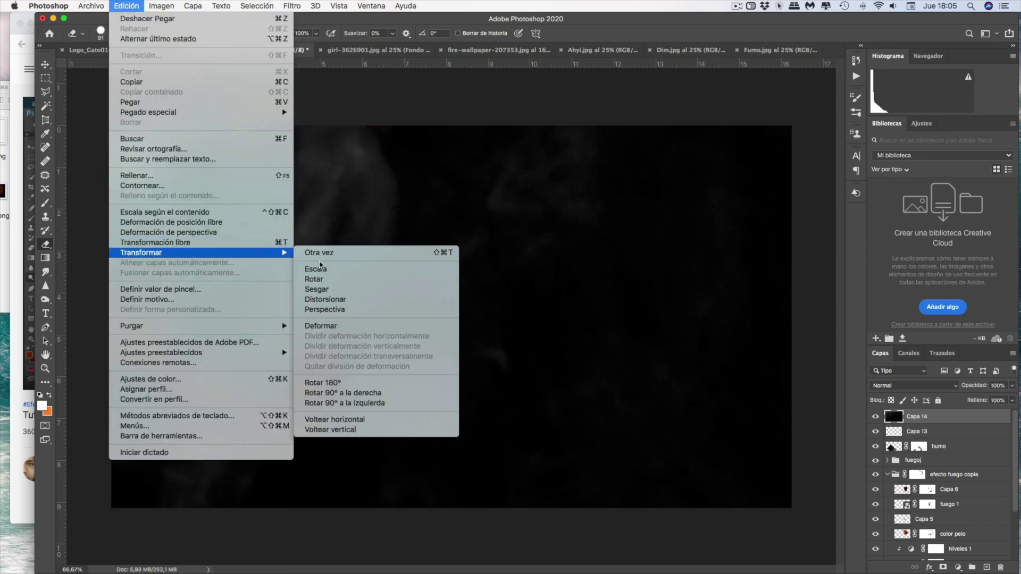
Scale the pasted smoke layer down to about 25% and commit it over the lower right
{"action": "left_click", "coordinate": [319, 269]}
{"action": "left_click_drag", "start_coordinate": [112, 125], "coordinate": [175, 155]}
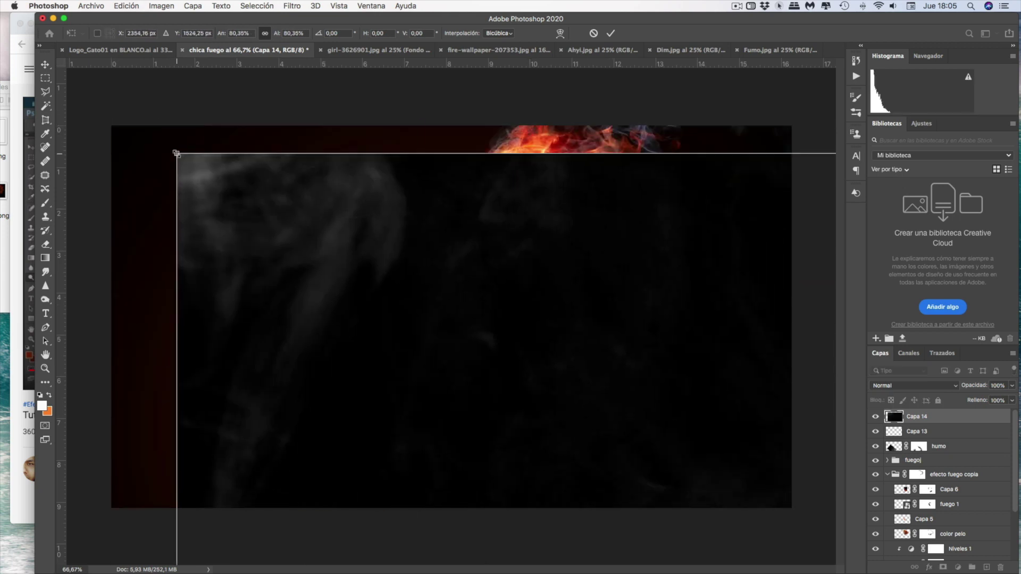
{"action": "mouse_move", "coordinate": [176, 154]}
{"action": "left_mouse_down"}
{"action": "mouse_move", "coordinate": [125, 144]}
{"action": "mouse_move", "coordinate": [405, 333]}
{"action": "mouse_move", "coordinate": [155, 155]}
{"action": "mouse_move", "coordinate": [405, 320]}
{"action": "left_mouse_up"}
{"action": "mouse_move", "coordinate": [538, 382]}
{"action": "left_mouse_down"}
{"action": "mouse_move", "coordinate": [320, 260]}
{"action": "mouse_move", "coordinate": [276, 263]}
{"action": "left_mouse_up"}
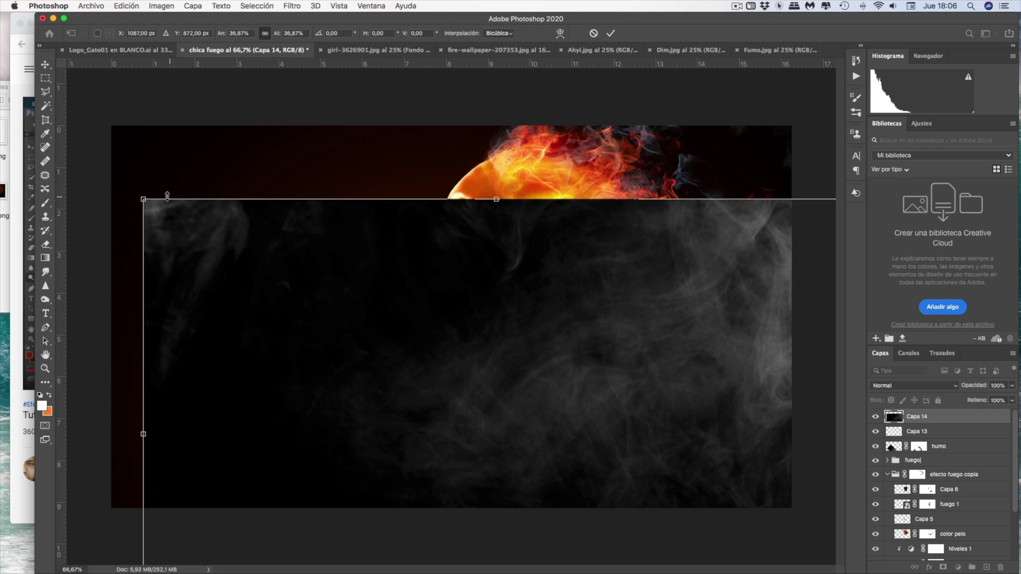
{"action": "left_click_drag", "start_coordinate": [141, 195], "coordinate": [370, 351]}
{"action": "mouse_move", "coordinate": [626, 404]}
{"action": "left_mouse_down"}
{"action": "mouse_move", "coordinate": [521, 387]}
{"action": "mouse_move", "coordinate": [585, 399]}
{"action": "left_mouse_up"}
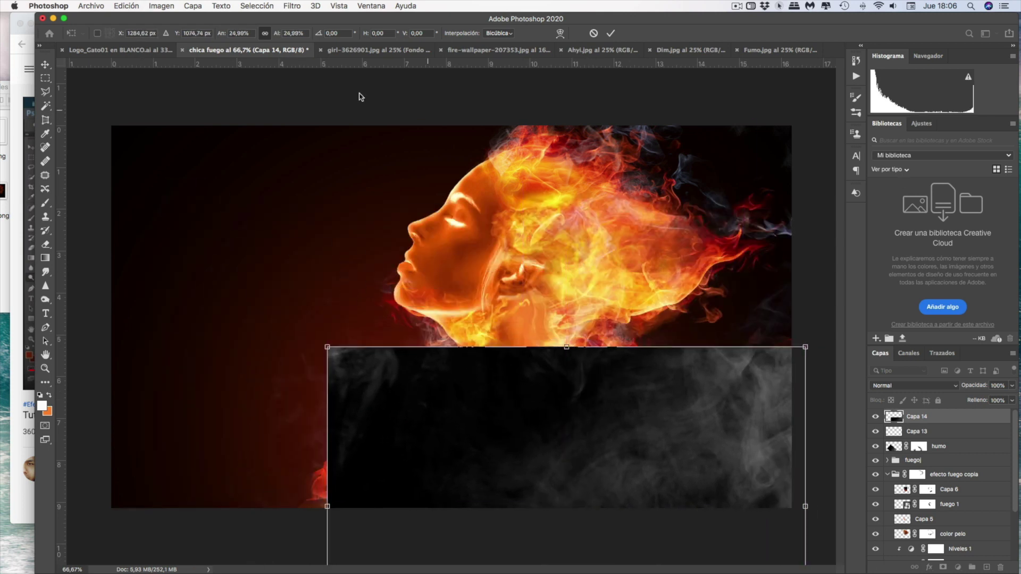
{"action": "key", "text": "Return"}
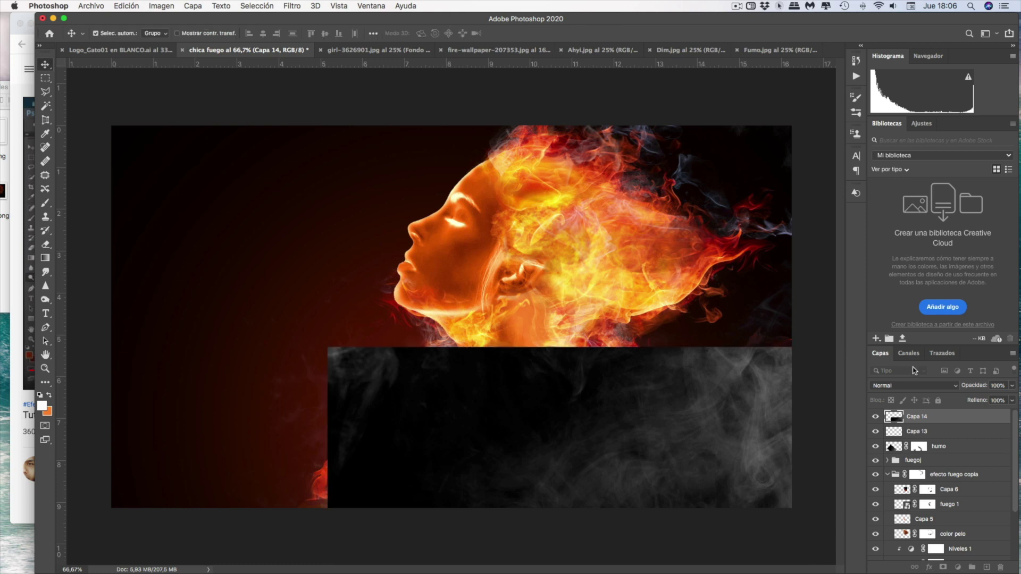
Set Capa 14's blend mode to Trama (Screen) and add a layer mask
{"action": "left_click", "coordinate": [915, 386]}
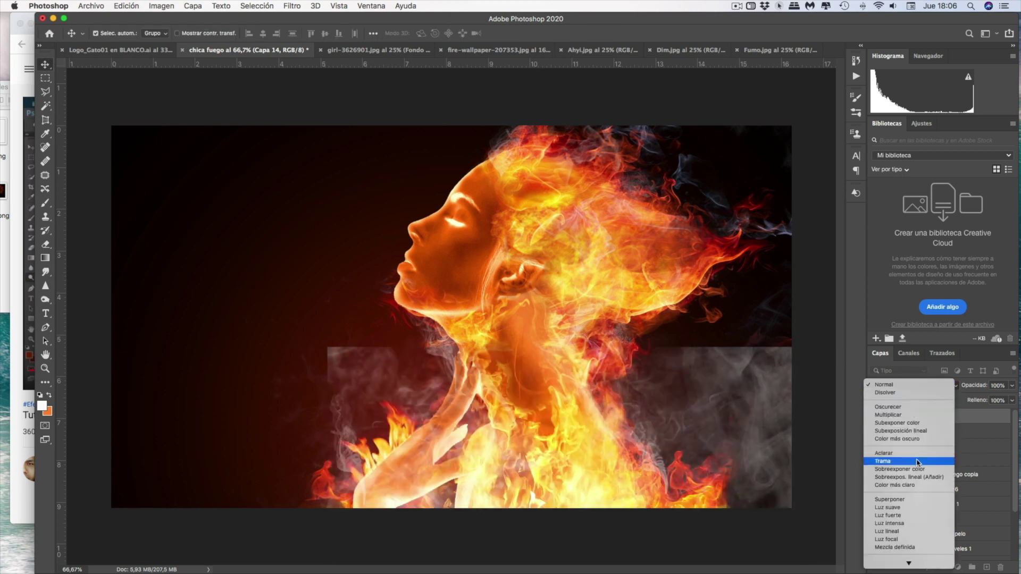
{"action": "left_click", "coordinate": [917, 462]}
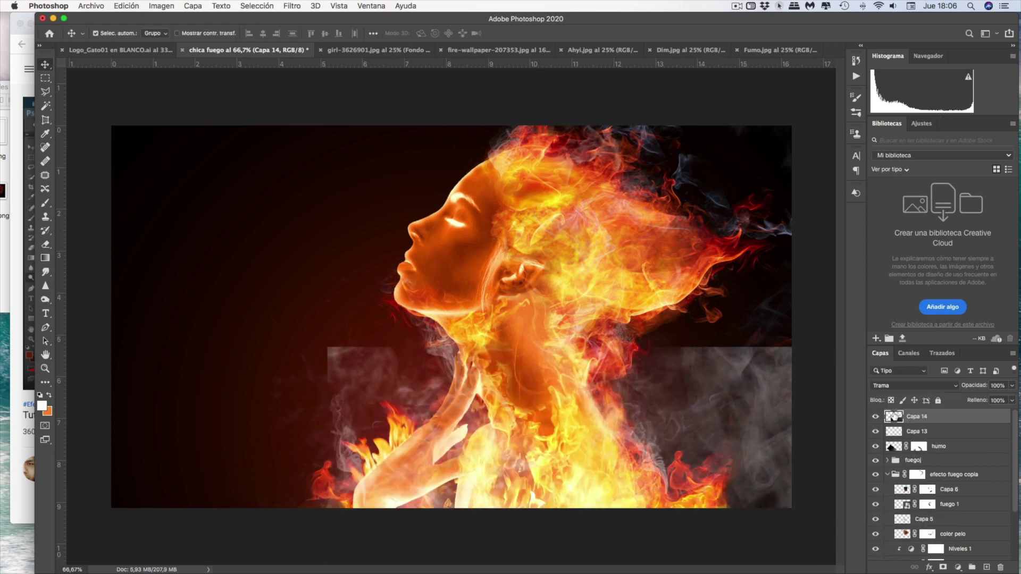
{"action": "left_click", "coordinate": [943, 568]}
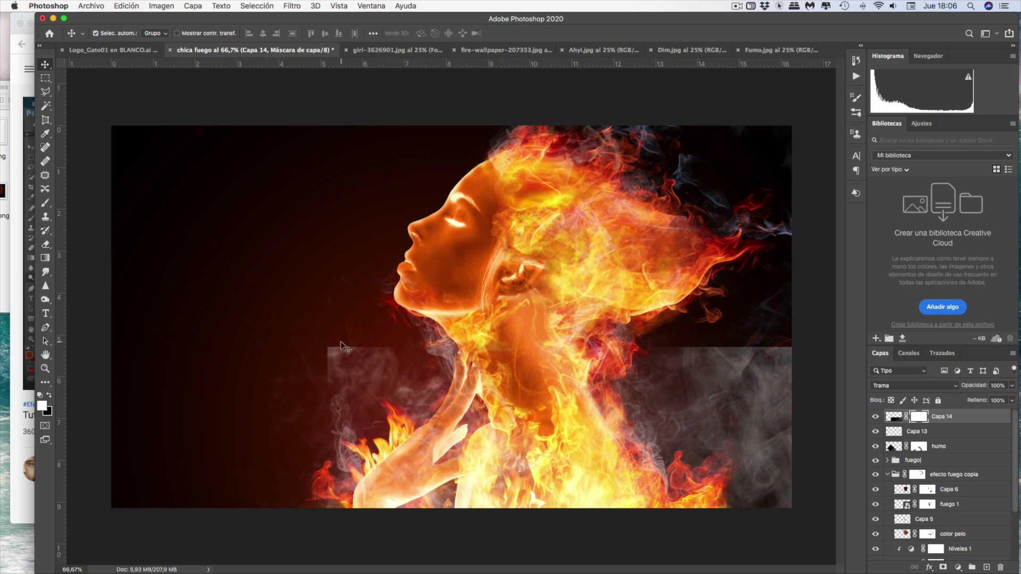
Paint the mask with a soft round brush over the smoke's right edge and below the chin
{"action": "left_click", "coordinate": [47, 205]}
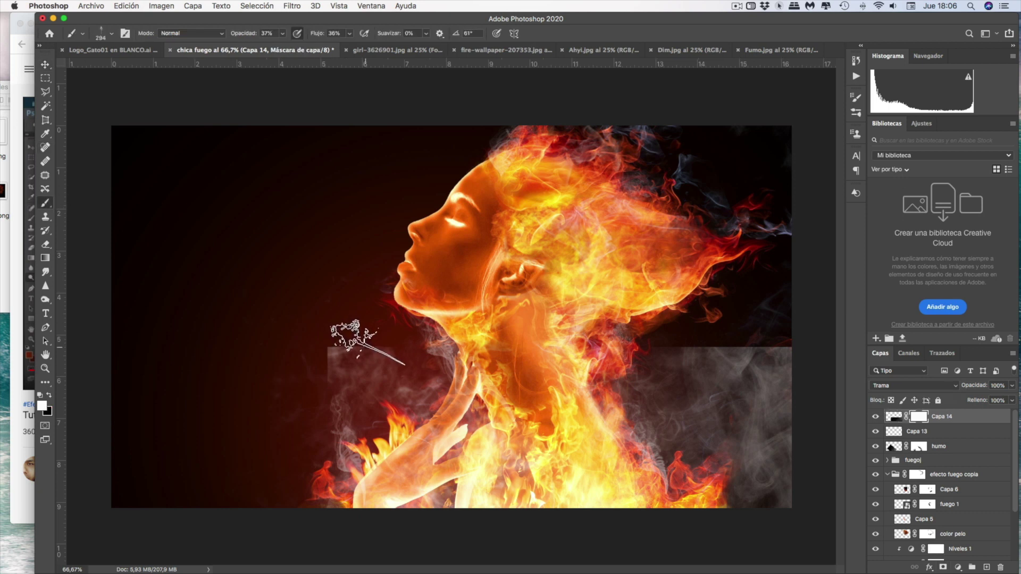
{"action": "left_click", "coordinate": [108, 34]}
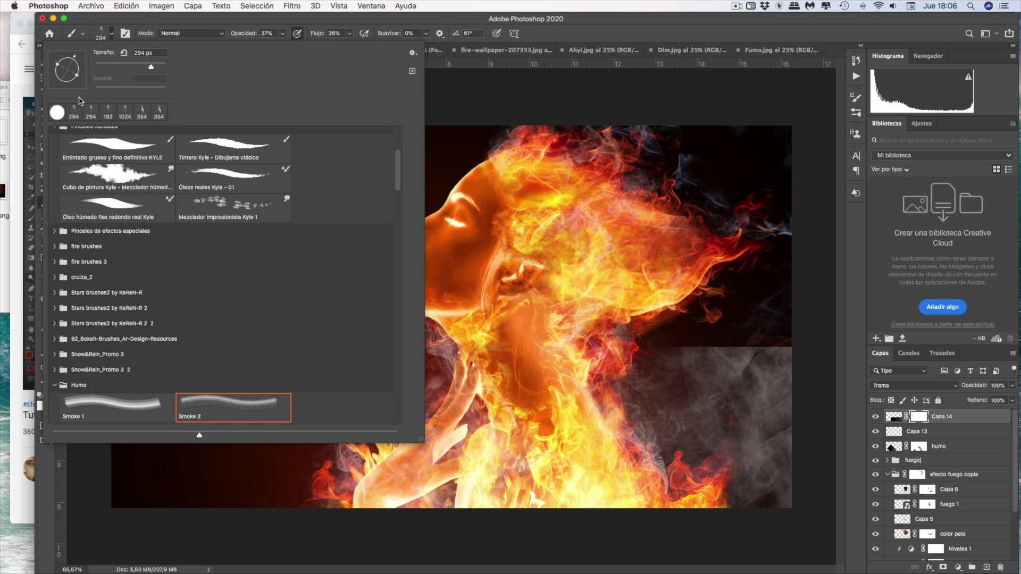
{"action": "scroll", "coordinate": [86, 139], "scroll_direction": "up", "scroll_amount": 5}
{"action": "left_click", "coordinate": [99, 149]}
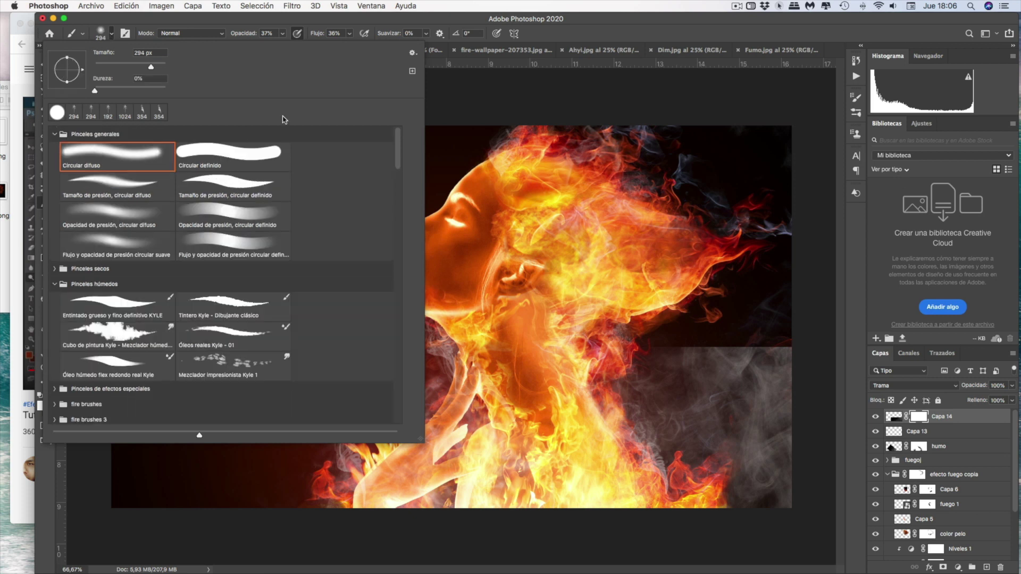
{"action": "left_click", "coordinate": [758, 330]}
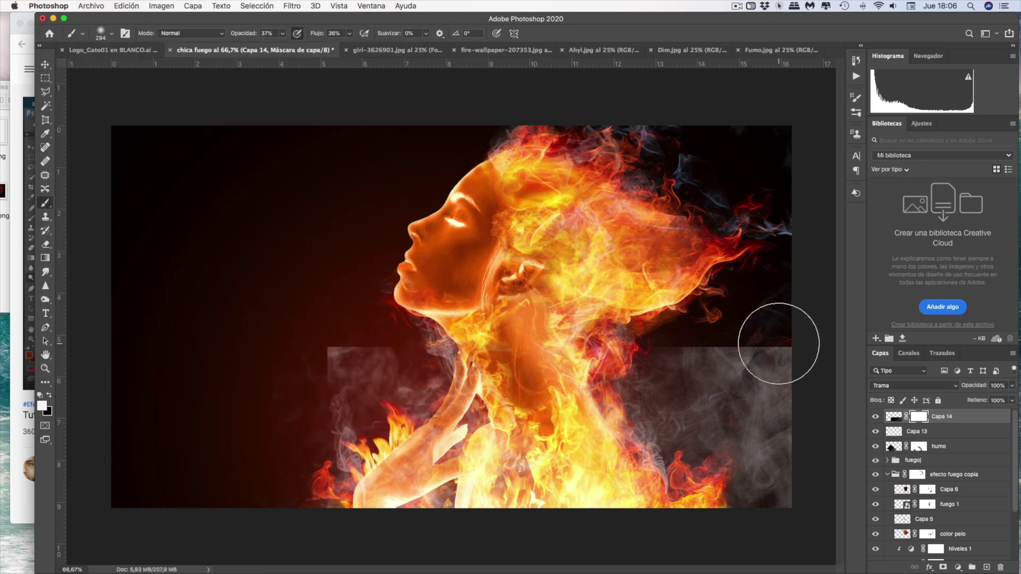
{"action": "mouse_move", "coordinate": [776, 364]}
{"action": "left_mouse_down"}
{"action": "mouse_move", "coordinate": [744, 341]}
{"action": "mouse_move", "coordinate": [791, 306]}
{"action": "mouse_move", "coordinate": [707, 319]}
{"action": "mouse_move", "coordinate": [675, 342]}
{"action": "mouse_move", "coordinate": [688, 338]}
{"action": "mouse_move", "coordinate": [654, 337]}
{"action": "left_mouse_up"}
{"action": "mouse_move", "coordinate": [369, 330]}
{"action": "left_mouse_down"}
{"action": "mouse_move", "coordinate": [365, 342]}
{"action": "mouse_move", "coordinate": [349, 342]}
{"action": "mouse_move", "coordinate": [376, 342]}
{"action": "mouse_move", "coordinate": [374, 368]}
{"action": "mouse_move", "coordinate": [338, 392]}
{"action": "mouse_move", "coordinate": [388, 417]}
{"action": "mouse_move", "coordinate": [350, 341]}
{"action": "mouse_move", "coordinate": [360, 483]}
{"action": "mouse_move", "coordinate": [360, 467]}
{"action": "mouse_move", "coordinate": [336, 461]}
{"action": "left_mouse_up"}
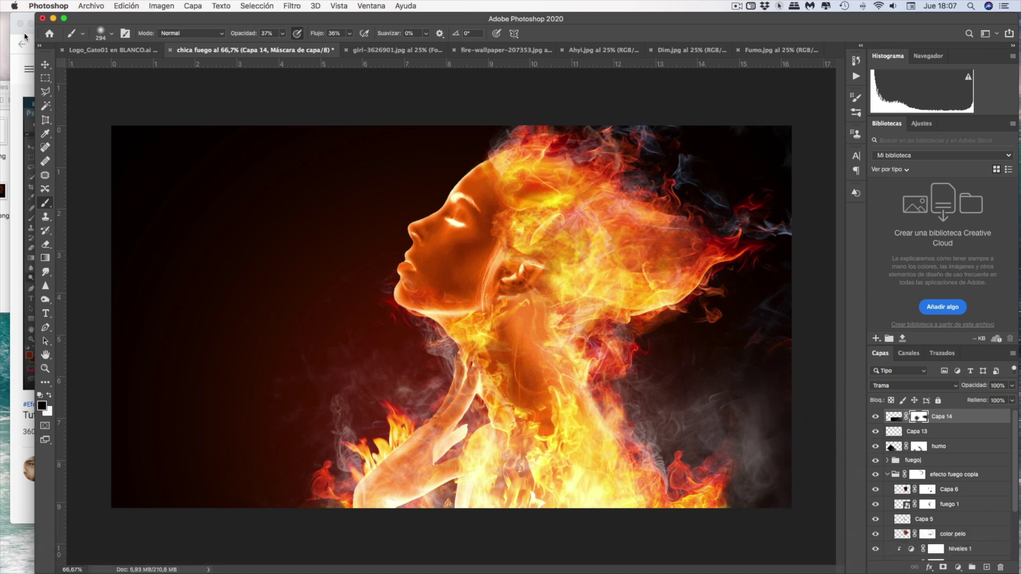
Drop Capa 14's opacity to 61% using the Layers panel slider
{"action": "left_click", "coordinate": [110, 35]}
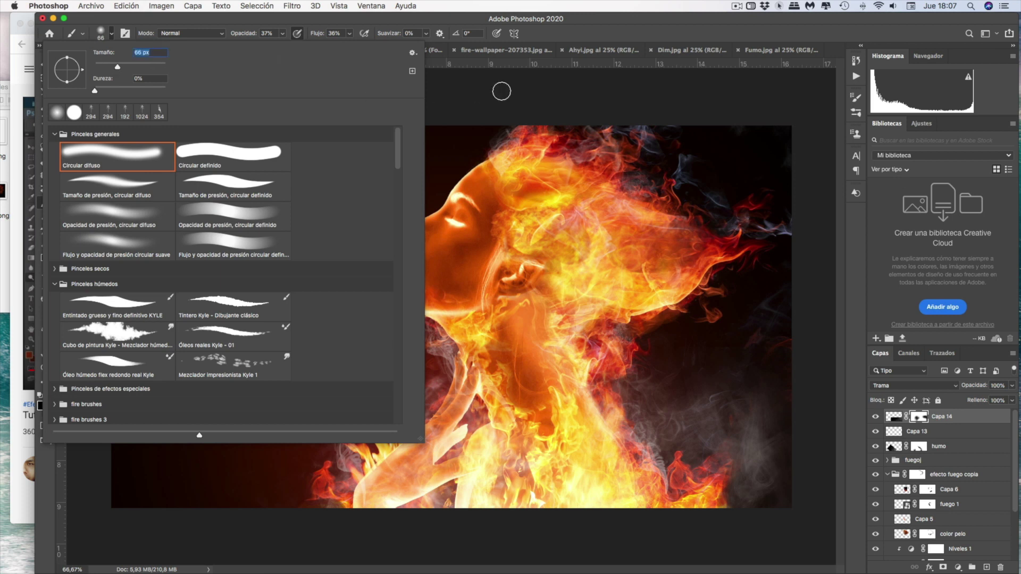
{"action": "left_click", "coordinate": [502, 92]}
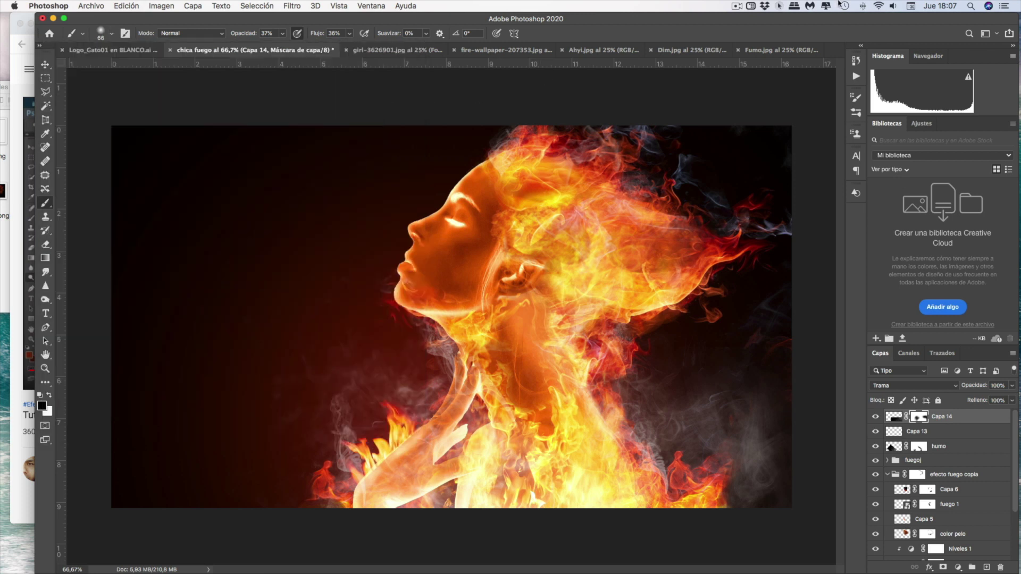
{"action": "left_click", "coordinate": [738, 8]}
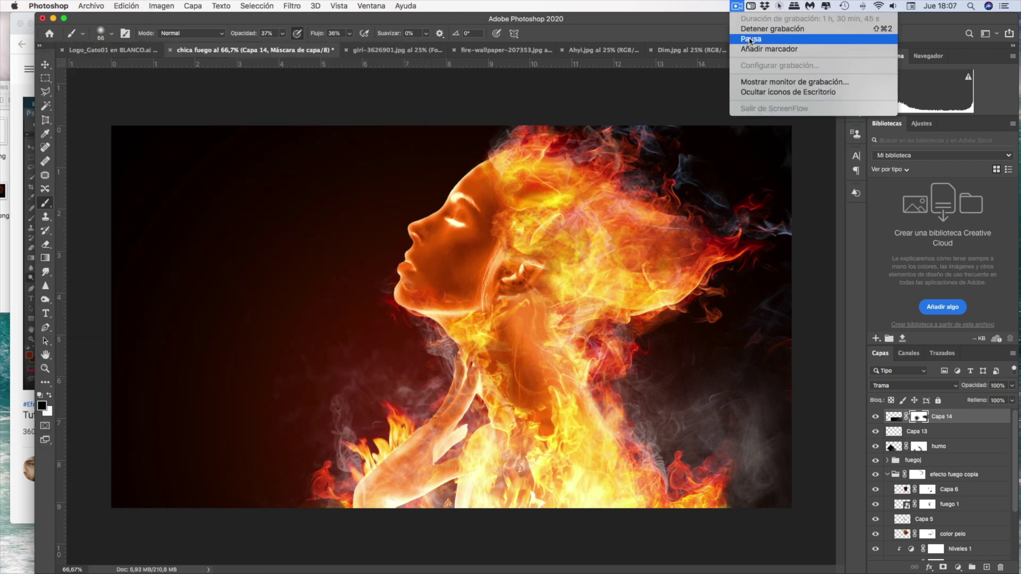
{"action": "left_click", "coordinate": [745, 39]}
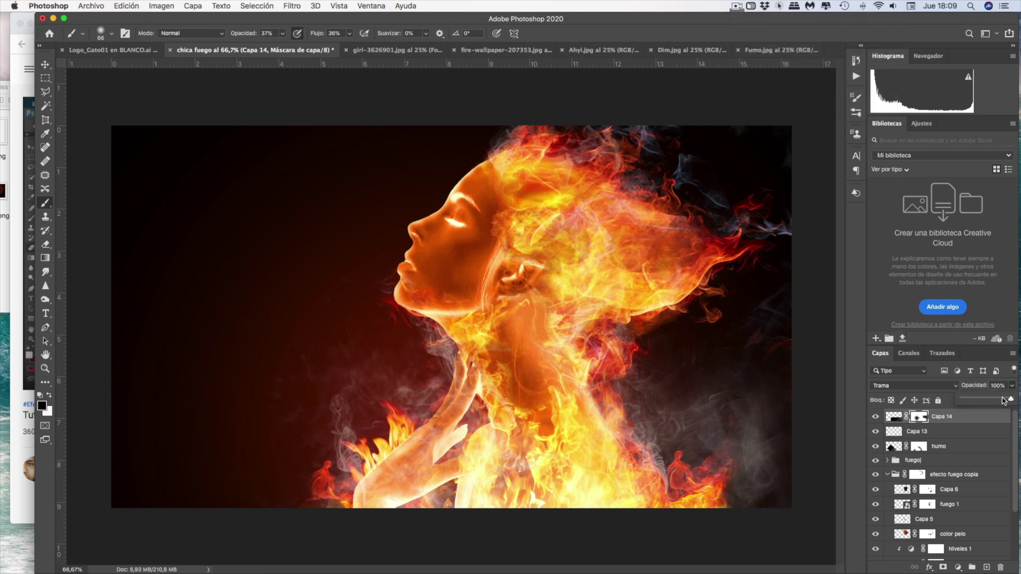
{"action": "left_click_drag", "start_coordinate": [1010, 402], "coordinate": [1011, 403]}
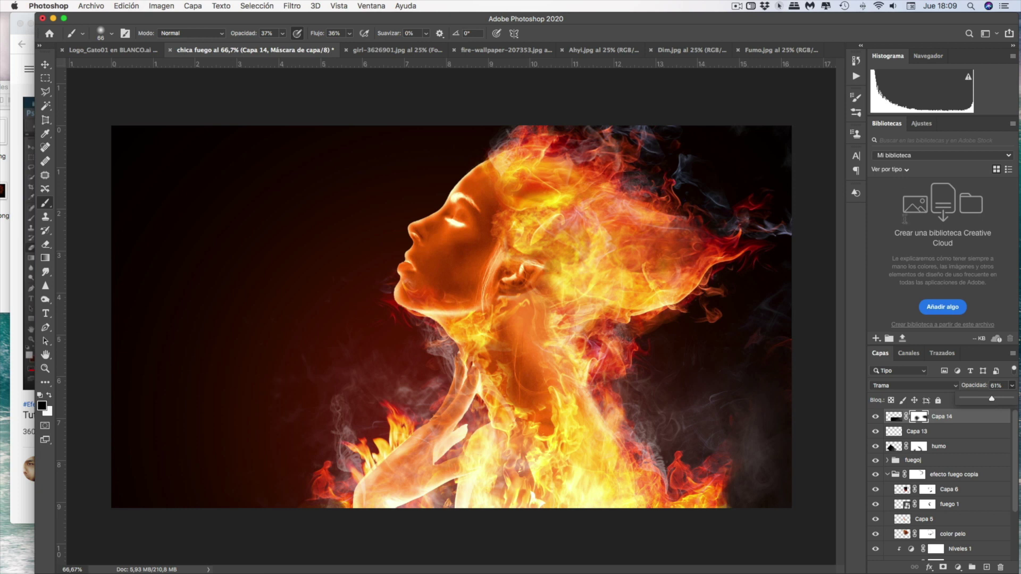
{"action": "left_click", "coordinate": [737, 6]}
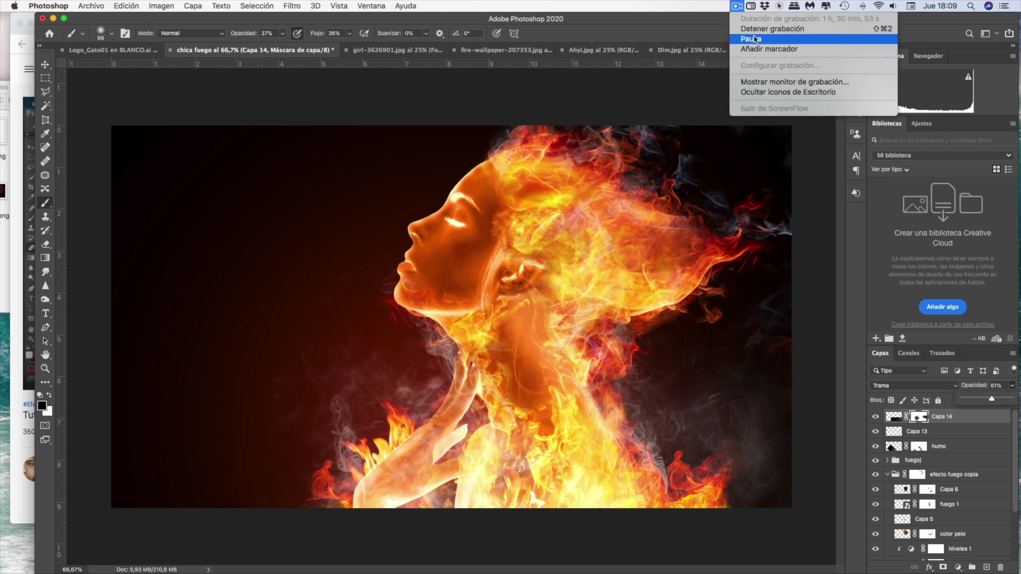
{"action": "left_click", "coordinate": [755, 38]}
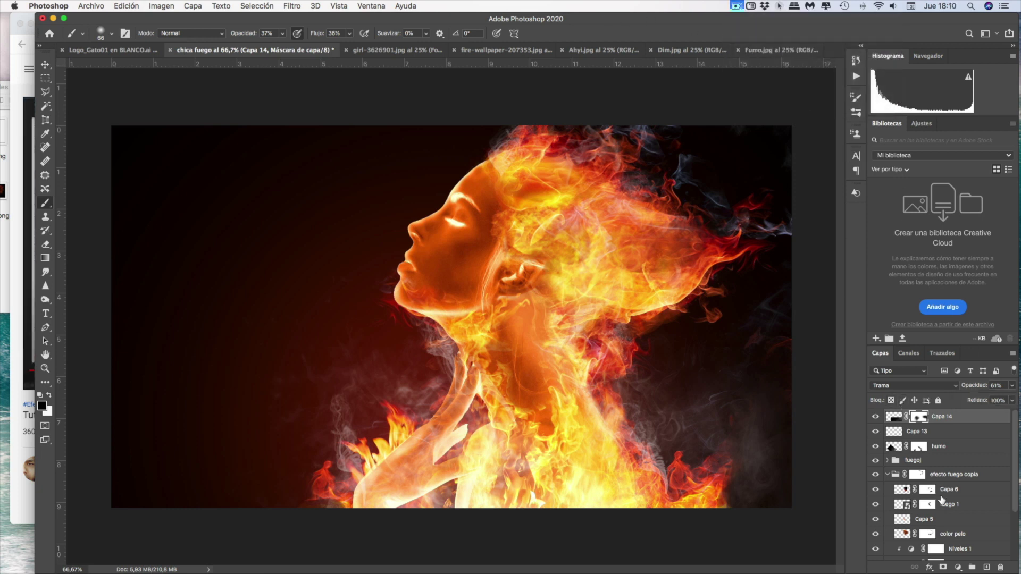
{"action": "left_click", "coordinate": [959, 567]}
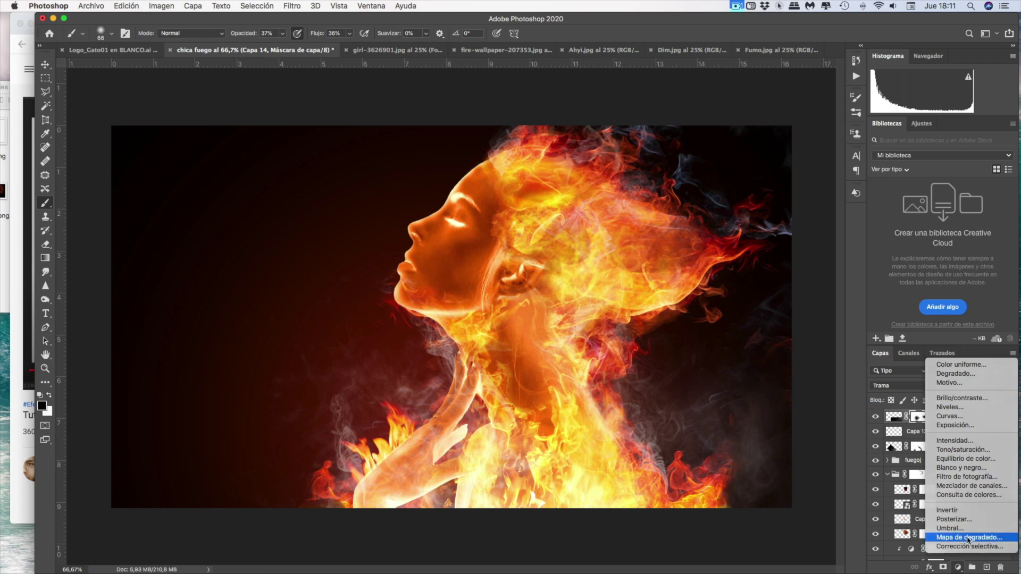
Add a Gradient Map layer and enter hex f5c46a for a stop in its Gradient Editor
{"action": "left_click", "coordinate": [969, 538]}
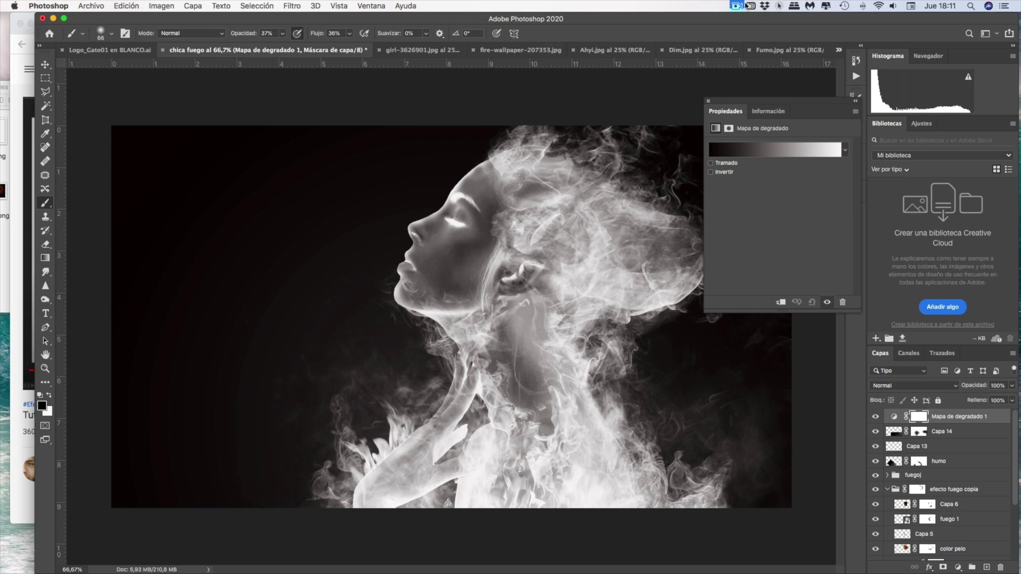
{"action": "left_click", "coordinate": [737, 6]}
{"action": "left_click", "coordinate": [747, 39]}
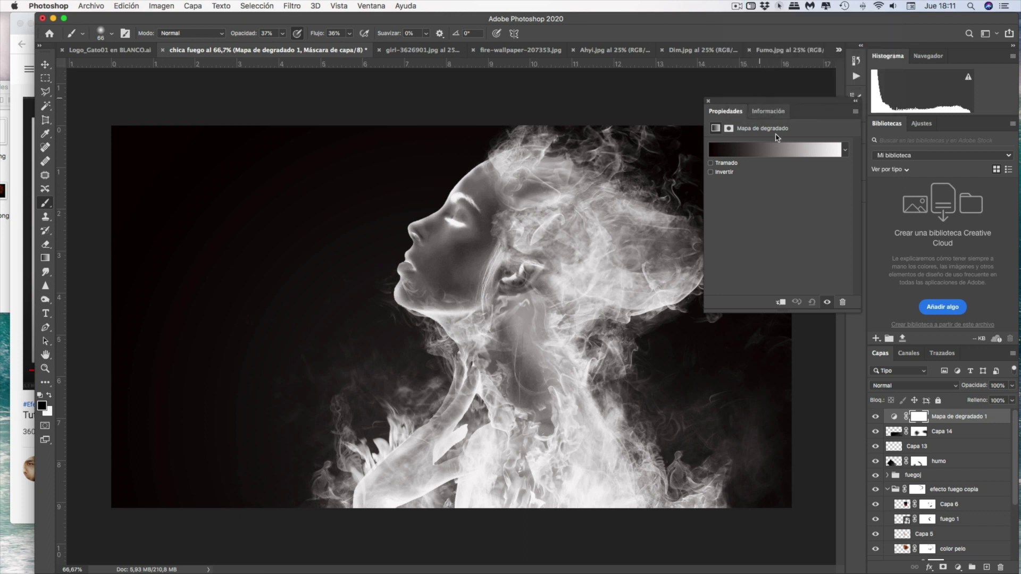
{"action": "left_click", "coordinate": [776, 151]}
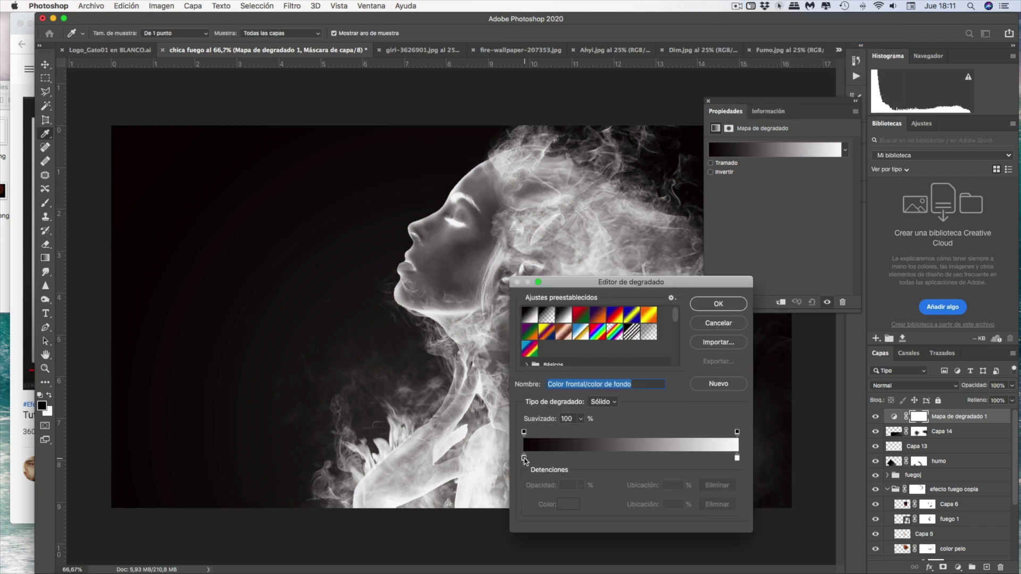
{"action": "left_click", "coordinate": [524, 459]}
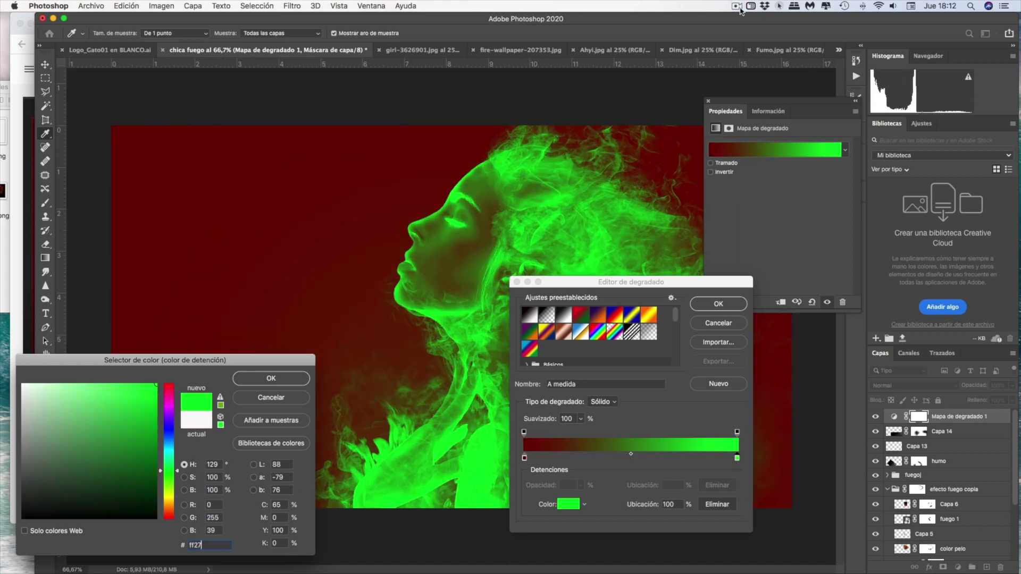
{"action": "type", "text": "f5c46a"}
{"action": "key", "text": "Return"}
{"action": "left_click", "coordinate": [717, 305]}
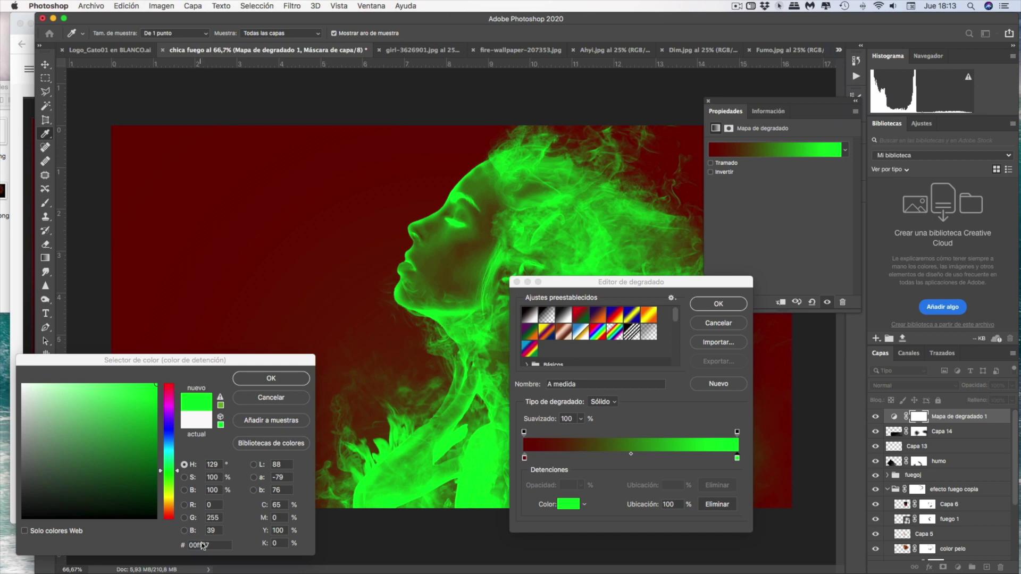
Set the right stop to golden yellow ffd672 and confirm the red-to-gold gradient
{"action": "left_click", "coordinate": [213, 546]}
{"action": "key", "text": "BackSpace"}
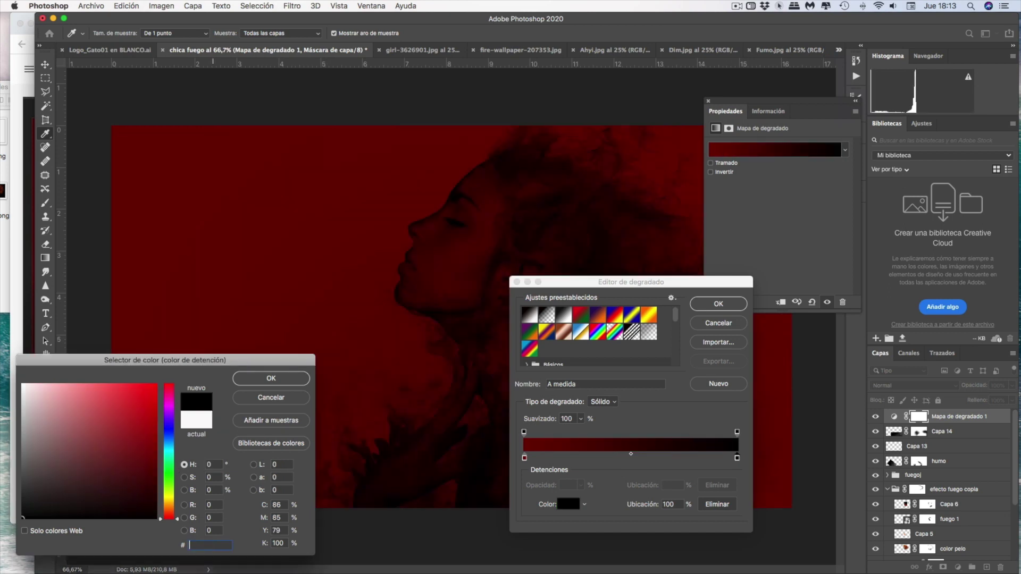
{"action": "type", "text": "ffd"}
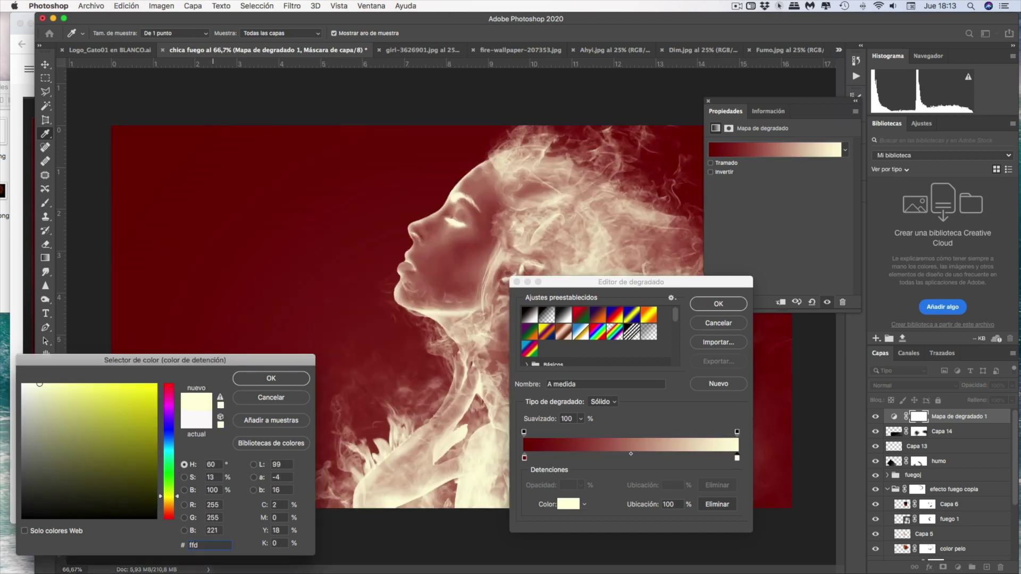
{"action": "type", "text": "672"}
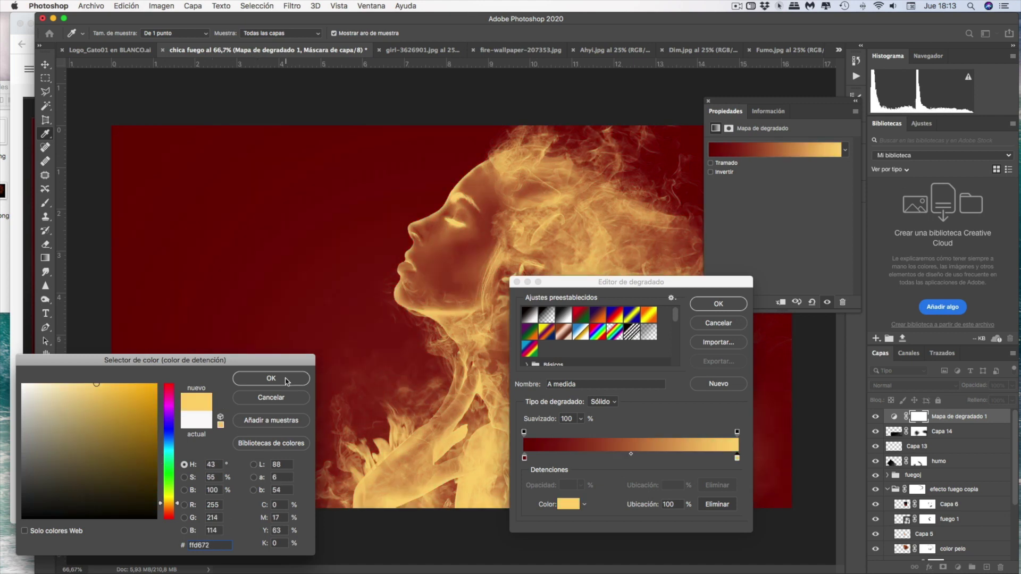
{"action": "left_click", "coordinate": [286, 379]}
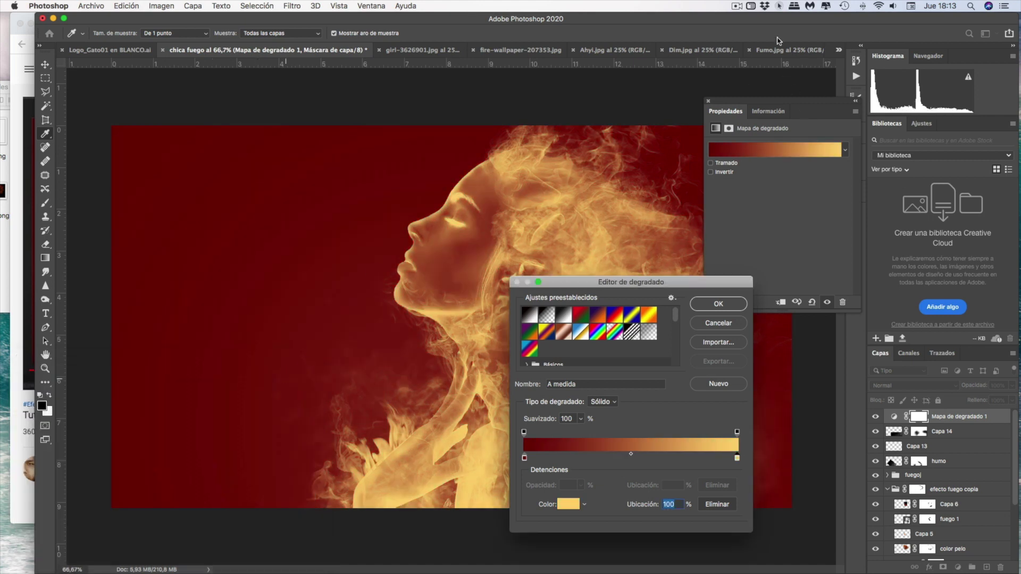
{"action": "left_click", "coordinate": [737, 9]}
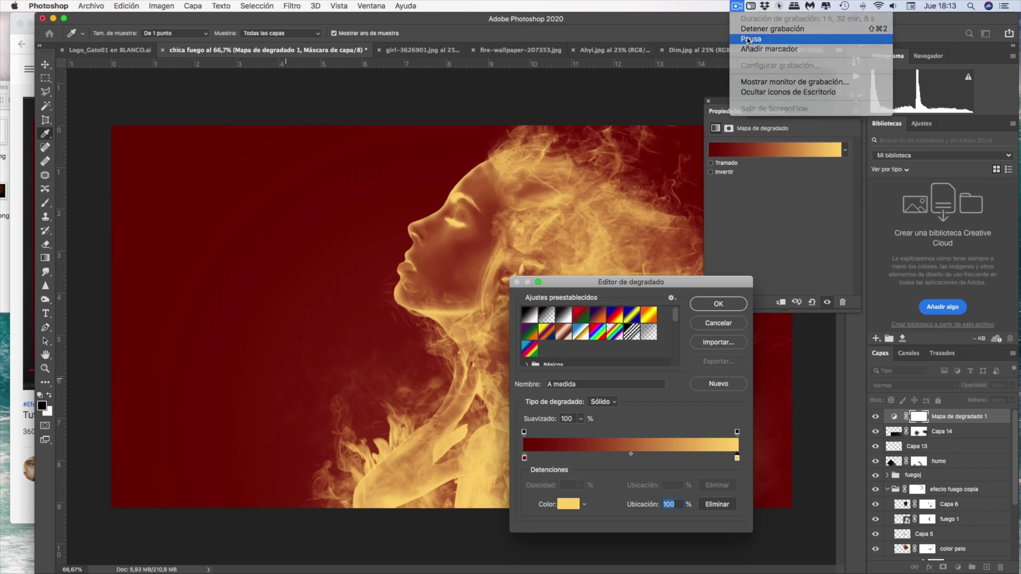
{"action": "left_click", "coordinate": [755, 33]}
{"action": "left_click", "coordinate": [719, 305]}
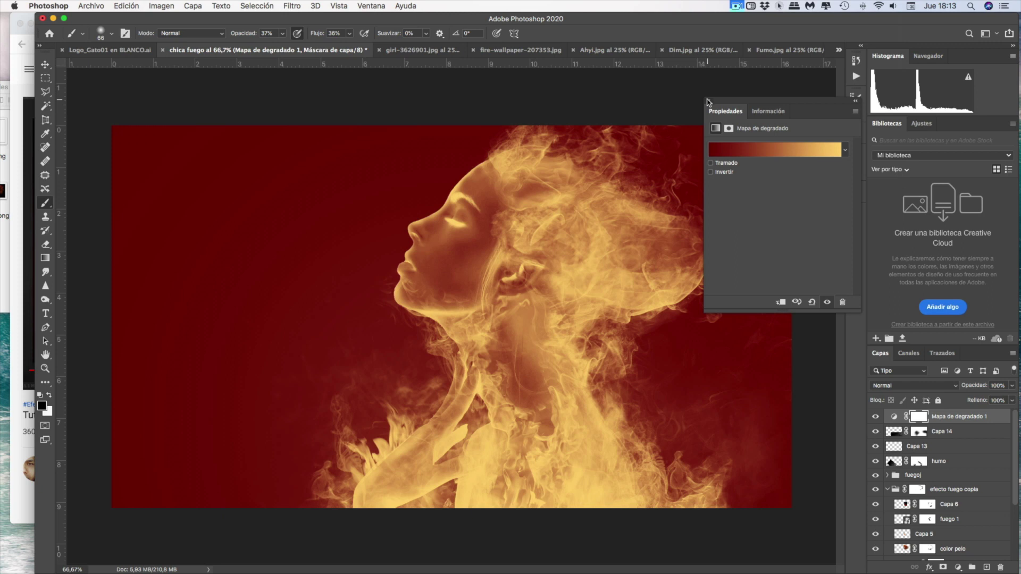
Blend the gradient map layer as Luz suave (Soft Light) at 70% opacity
{"action": "left_click", "coordinate": [708, 102]}
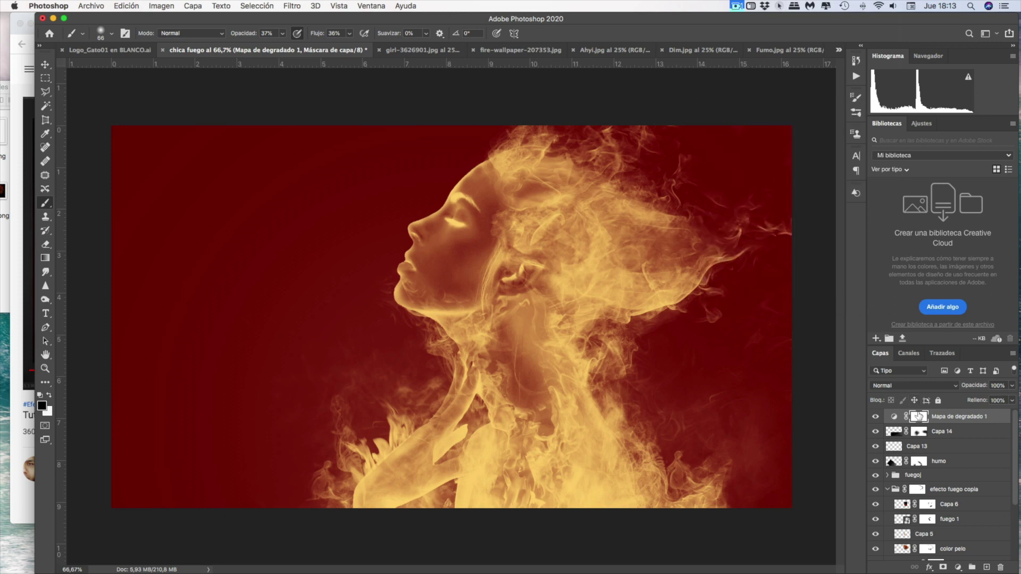
{"action": "left_click", "coordinate": [915, 386]}
{"action": "key", "text": "Escape"}
{"action": "left_click", "coordinate": [922, 388]}
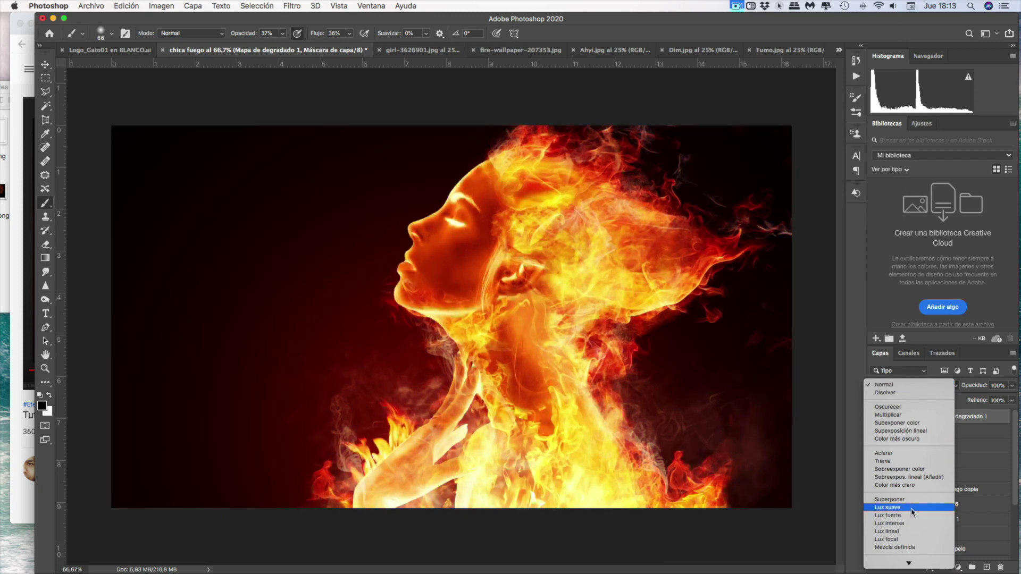
{"action": "left_click", "coordinate": [913, 513]}
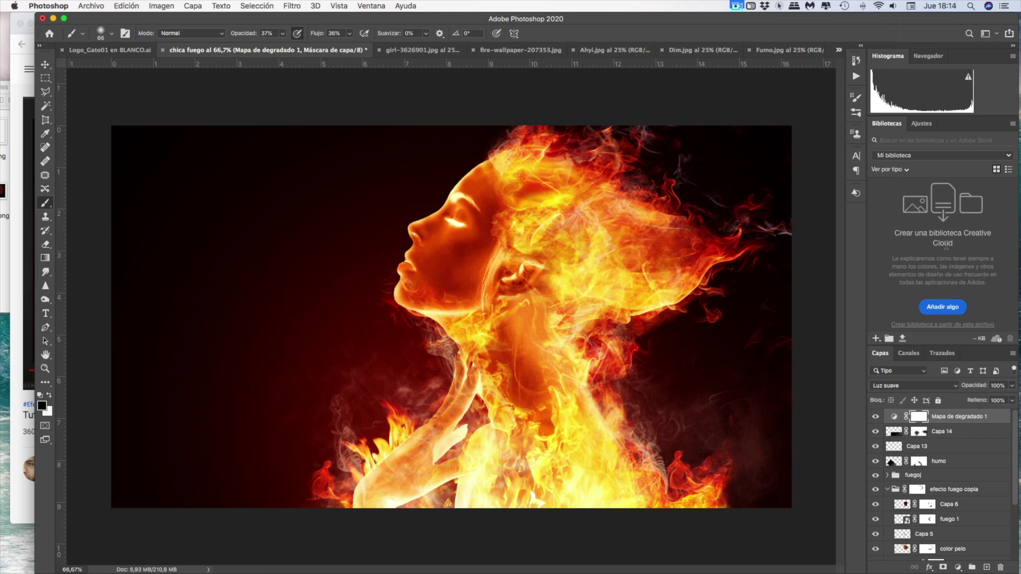
{"action": "left_click", "coordinate": [738, 8]}
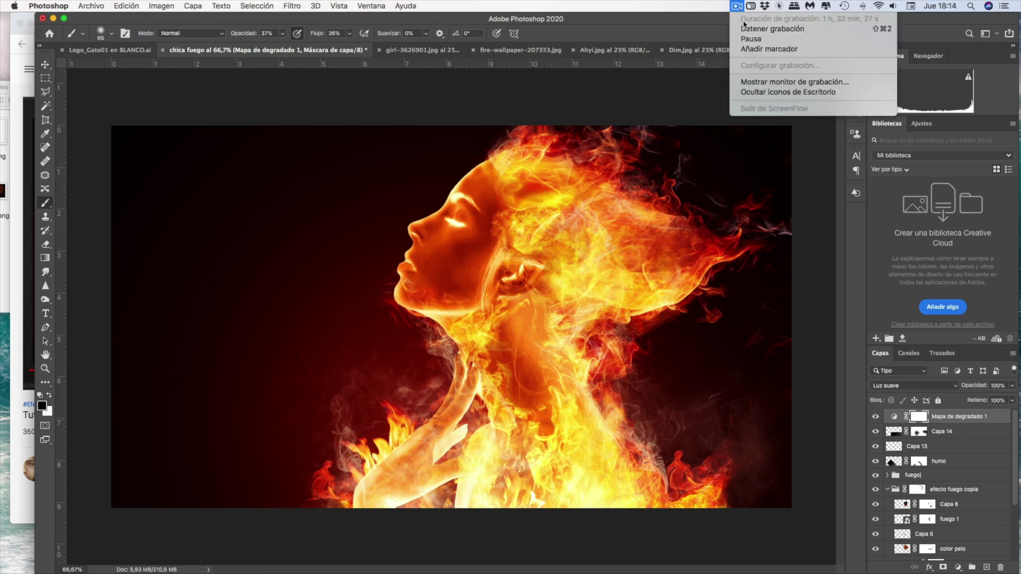
{"action": "left_click", "coordinate": [783, 136]}
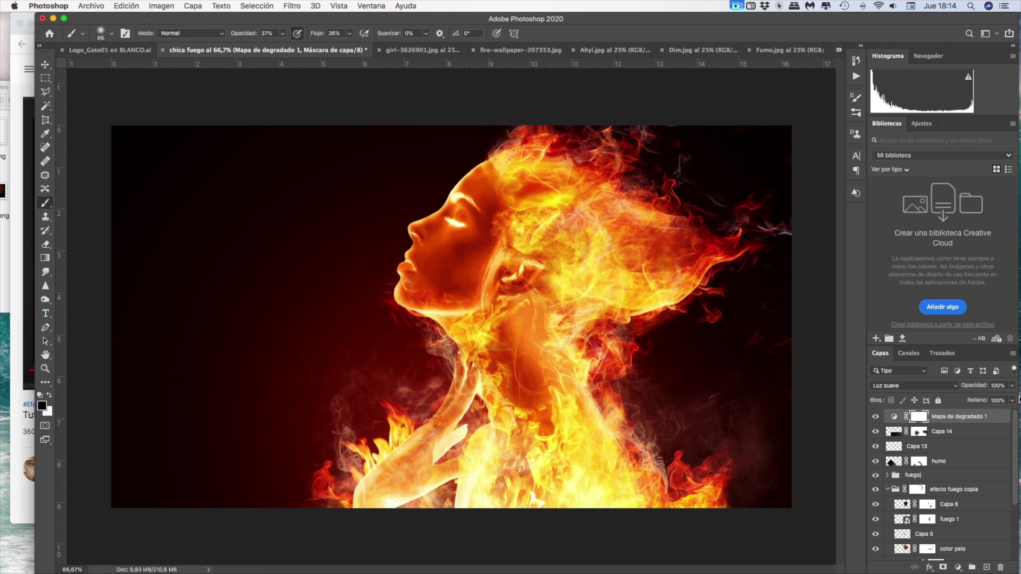
{"action": "left_click_drag", "start_coordinate": [1014, 387], "coordinate": [997, 401]}
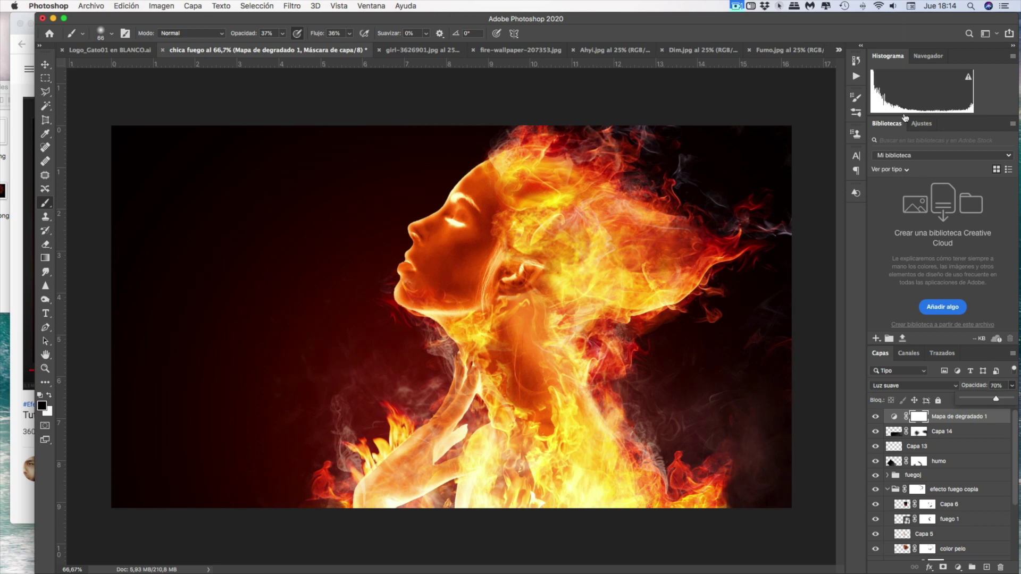
Add a Color Balance layer and enter balance values -12, -1 and +7
{"action": "left_click", "coordinate": [739, 7]}
{"action": "left_click", "coordinate": [784, 39]}
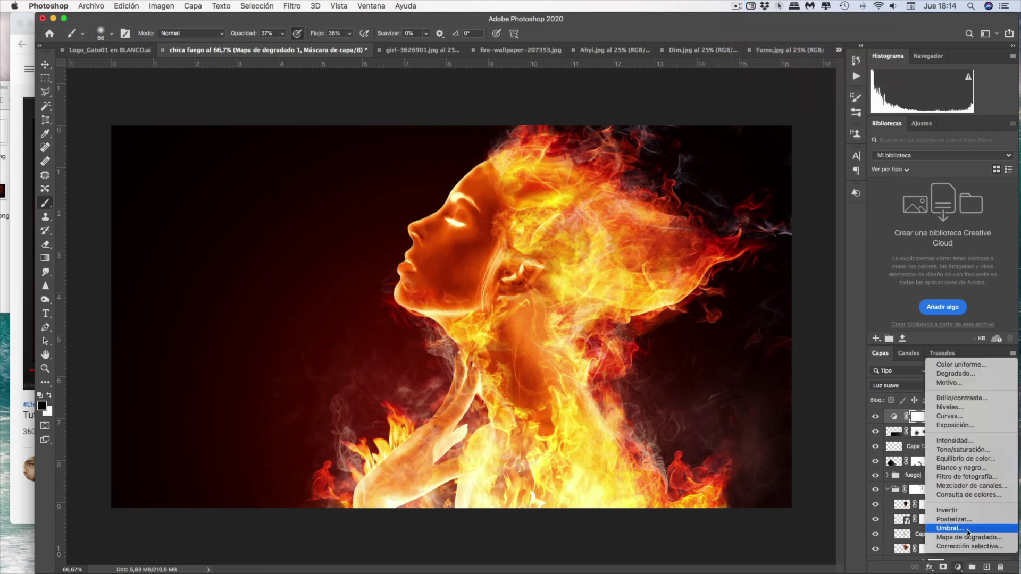
{"action": "left_click", "coordinate": [976, 453]}
{"action": "left_click", "coordinate": [838, 166]}
{"action": "type", "text": "-12"}
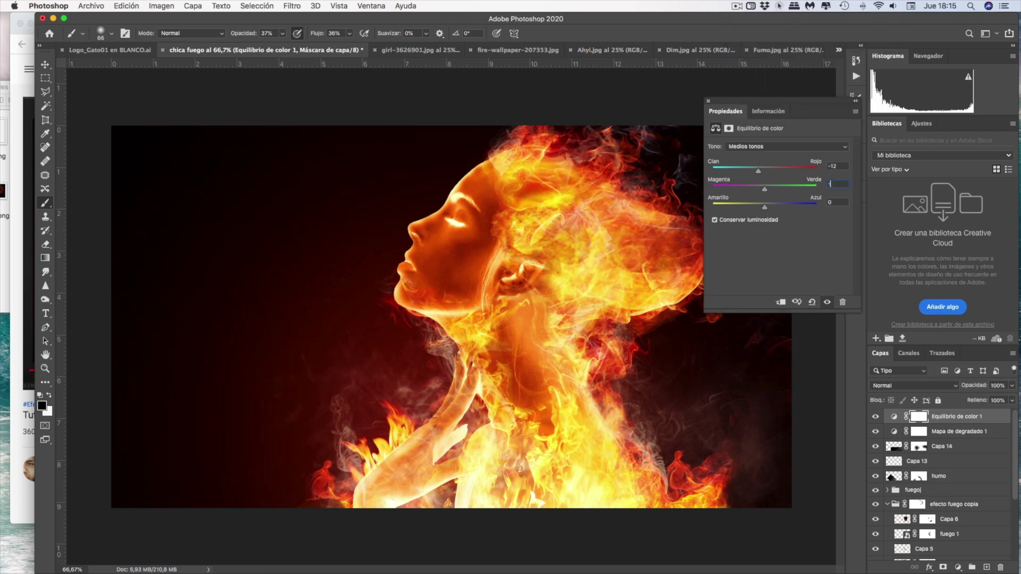
{"action": "left_click", "coordinate": [787, 146]}
{"action": "left_click", "coordinate": [744, 135]}
{"action": "left_click", "coordinate": [836, 185]}
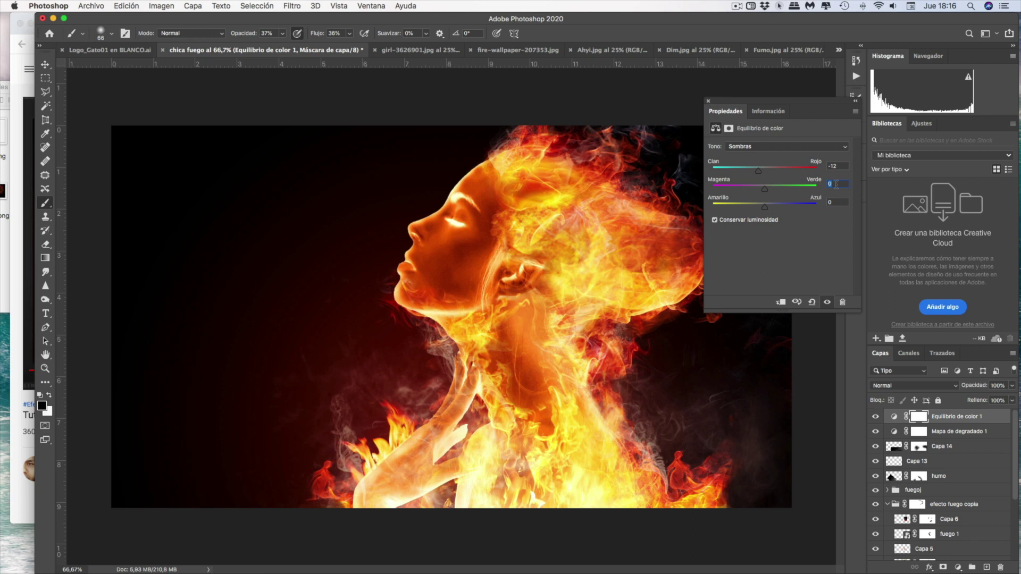
{"action": "type", "text": "-1"}
{"action": "key", "text": "Tab"}
{"action": "type", "text": "7"}
Return to Midtones and set the cyan–red balance to -2
{"action": "left_click", "coordinate": [787, 146]}
{"action": "left_click", "coordinate": [788, 157]}
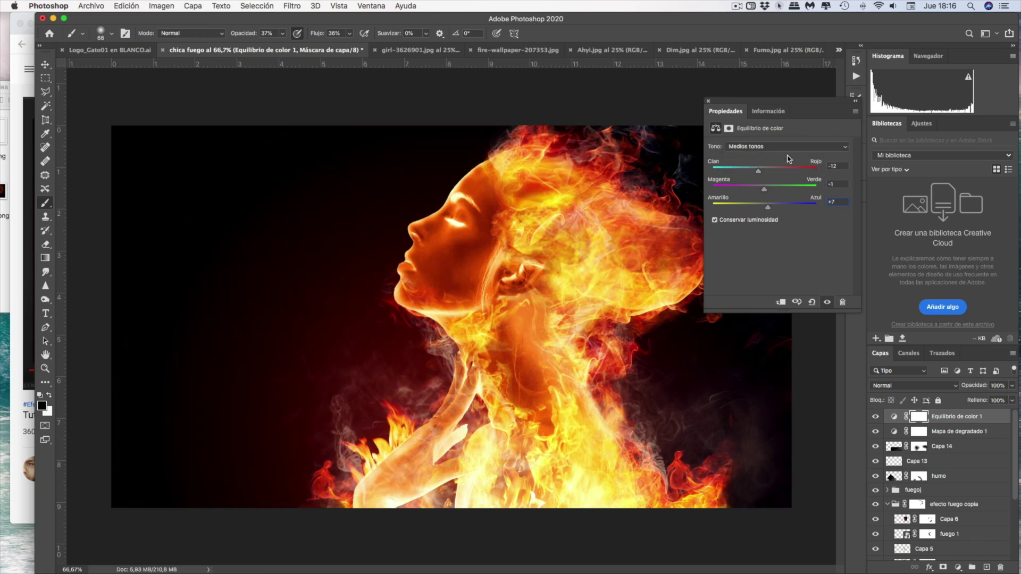
{"action": "key", "text": "Tab"}
{"action": "type", "text": "-2"}
{"action": "left_click", "coordinate": [787, 146]}
{"action": "key", "text": "Escape"}
{"action": "key", "text": "super+Tab"}
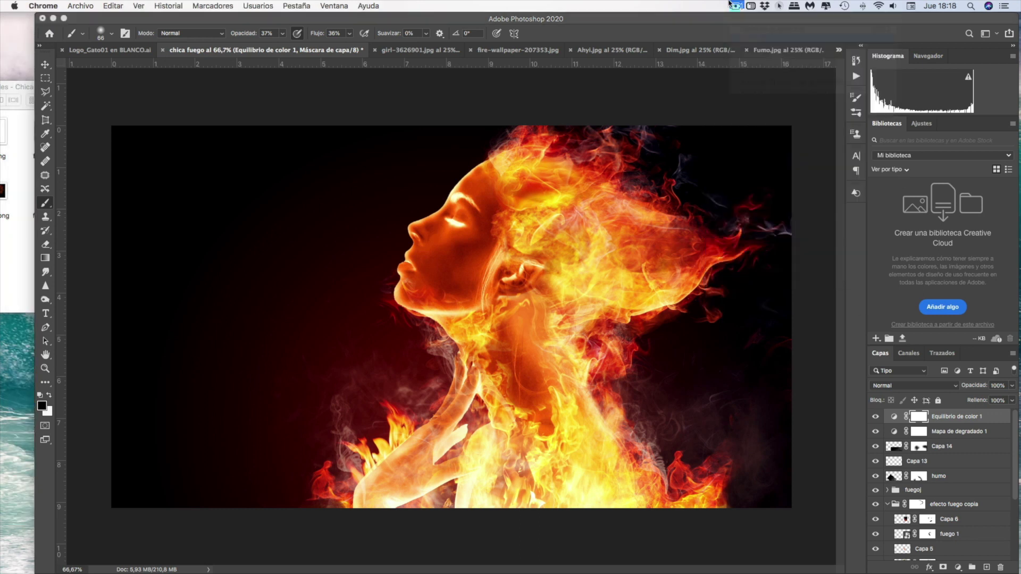
Paste the MdobleM lettering from Logo_Gato01, shrink it, and place it top-left
{"action": "left_click", "coordinate": [80, 6]}
{"action": "left_click", "coordinate": [476, 47]}
{"action": "left_click", "coordinate": [100, 50]}
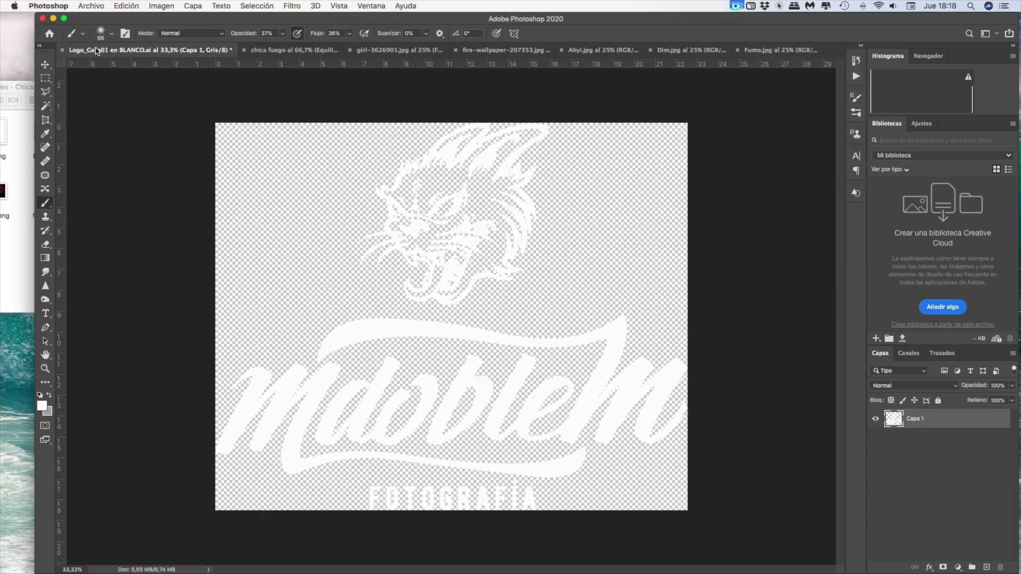
{"action": "left_click", "coordinate": [278, 50]}
{"action": "key", "text": "ctrl+v"}
{"action": "key", "text": "ctrl+t"}
{"action": "left_click_drag", "start_coordinate": [798, 150], "coordinate": [199, 262]}
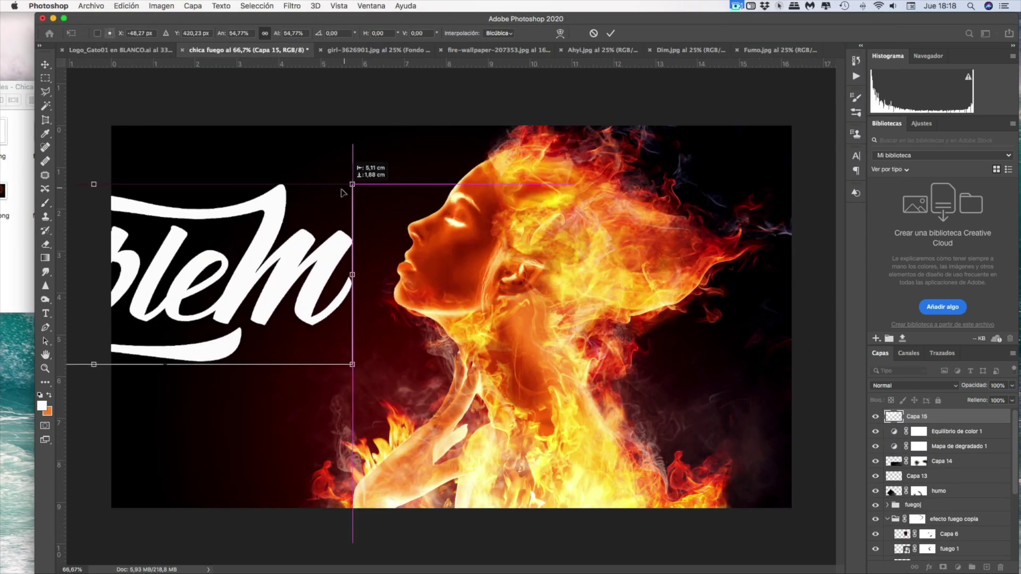
{"action": "left_click_drag", "start_coordinate": [154, 296], "coordinate": [212, 173]}
{"action": "key", "text": "Return"}
Copy the cat head from Logo_Gato01, paste it, and scale it beside the lettering
{"action": "left_click", "coordinate": [117, 50]}
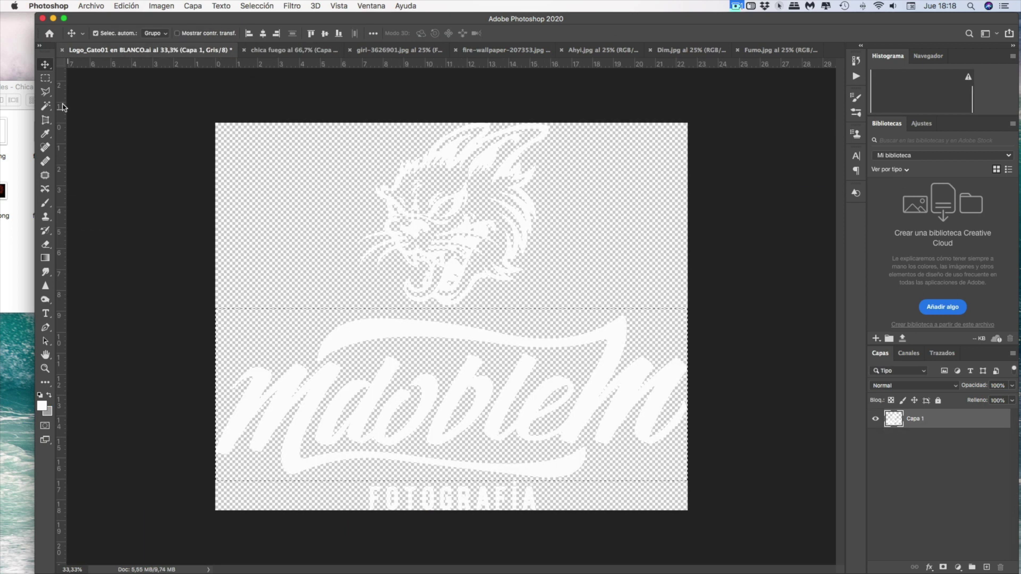
{"action": "key", "text": "ctrl+c"}
{"action": "left_click", "coordinate": [290, 50]}
{"action": "left_click", "coordinate": [126, 5]}
{"action": "left_click", "coordinate": [133, 101]}
{"action": "left_click", "coordinate": [126, 6]}
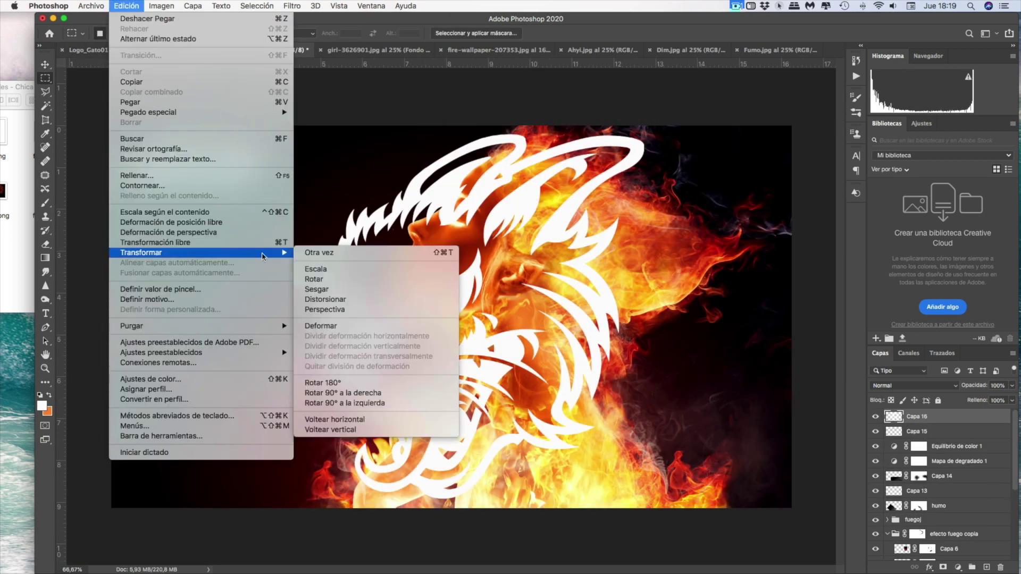
{"action": "mouse_move", "coordinate": [692, 266]}
{"action": "left_mouse_down"}
{"action": "mouse_move", "coordinate": [583, 410]}
{"action": "mouse_move", "coordinate": [306, 176]}
{"action": "left_mouse_up"}
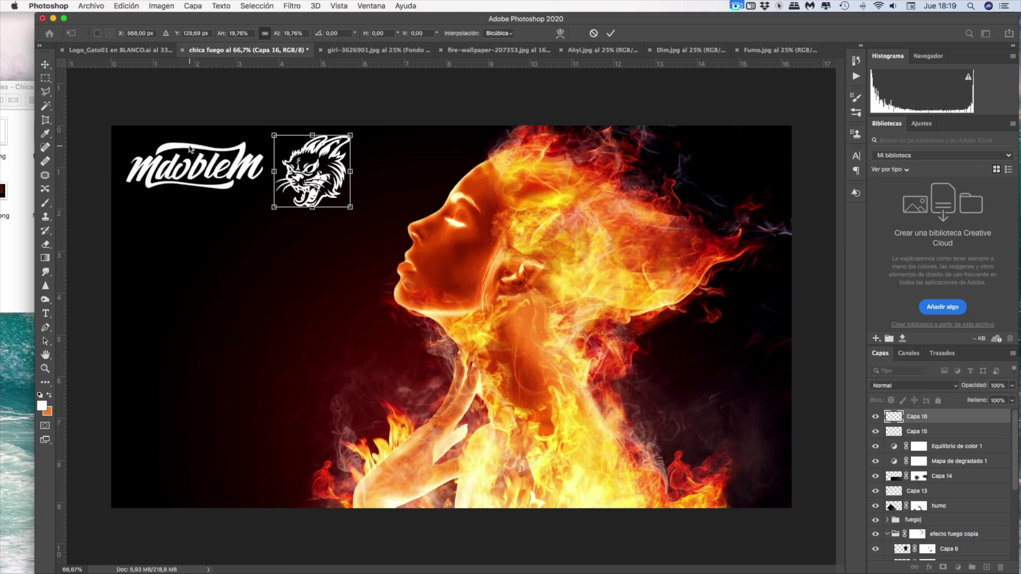
{"action": "left_click", "coordinate": [45, 64]}
Nudge the MdobleM lettering layer down three pixels with the arrow key
{"action": "left_click", "coordinate": [183, 150]}
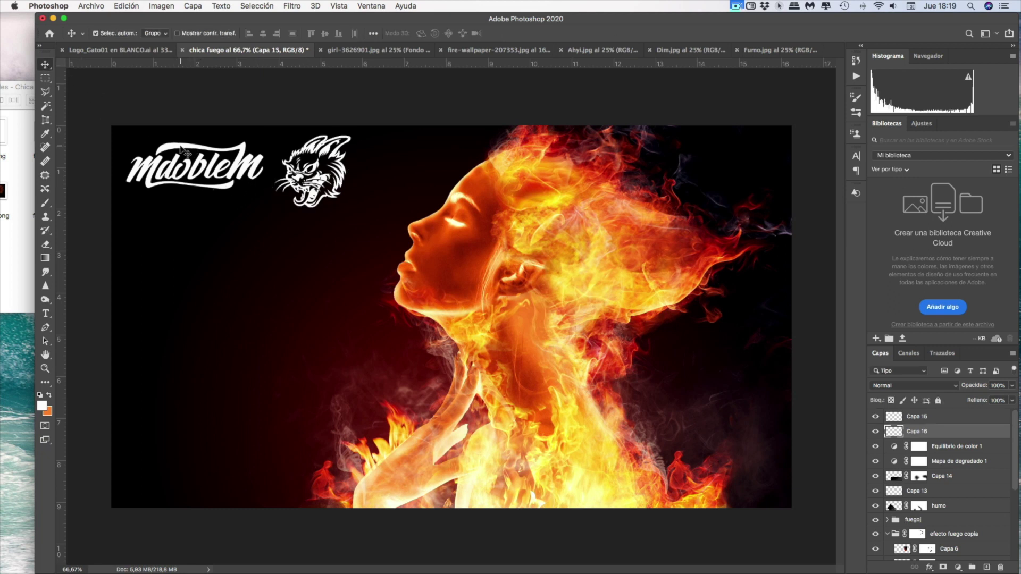
{"action": "key", "text": "Down"}
{"action": "key", "text": "Down"}
{"action": "key", "text": "Down"}
{"action": "key", "text": "Down"}
{"action": "key", "text": "Down"}
{"action": "key", "text": "Down"}
{"action": "key", "text": "Down"}
{"action": "key", "text": "Down"}
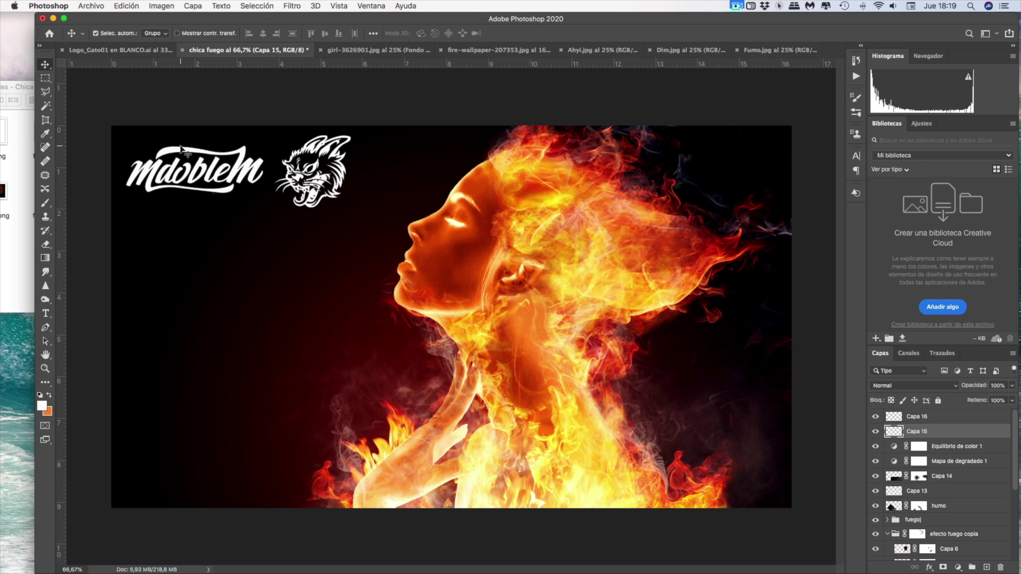
{"action": "key", "text": "Down"}
{"action": "key", "text": "Down"}
{"action": "key", "text": "Down"}
{"action": "key", "text": "Down"}
{"action": "key", "text": "Down"}
{"action": "key", "text": "Down"}
{"action": "key", "text": "Down"}
{"action": "key", "text": "Down"}
{"action": "key", "text": "Down"}
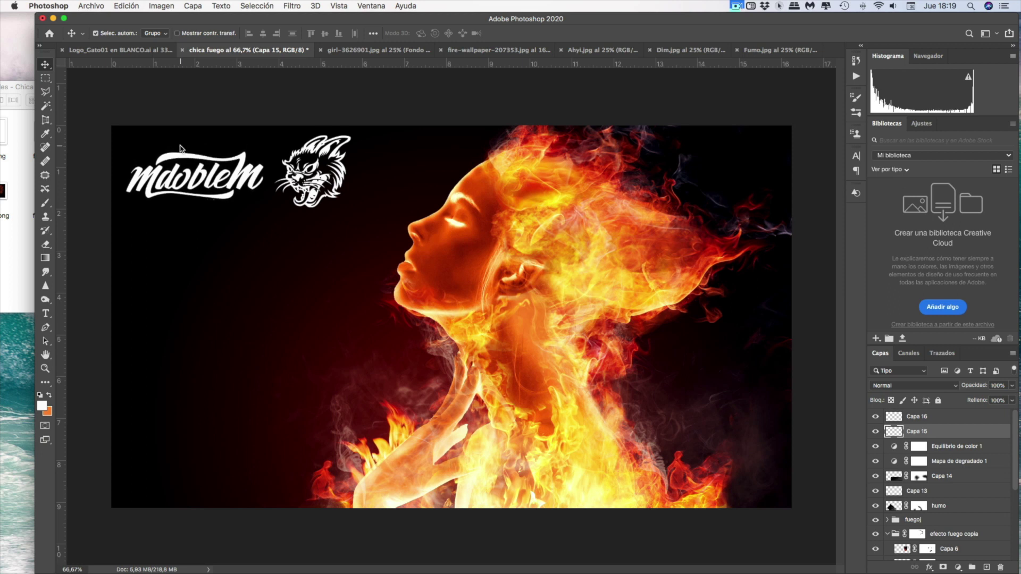
{"action": "key", "text": "Down"}
{"action": "key", "text": "Down"}
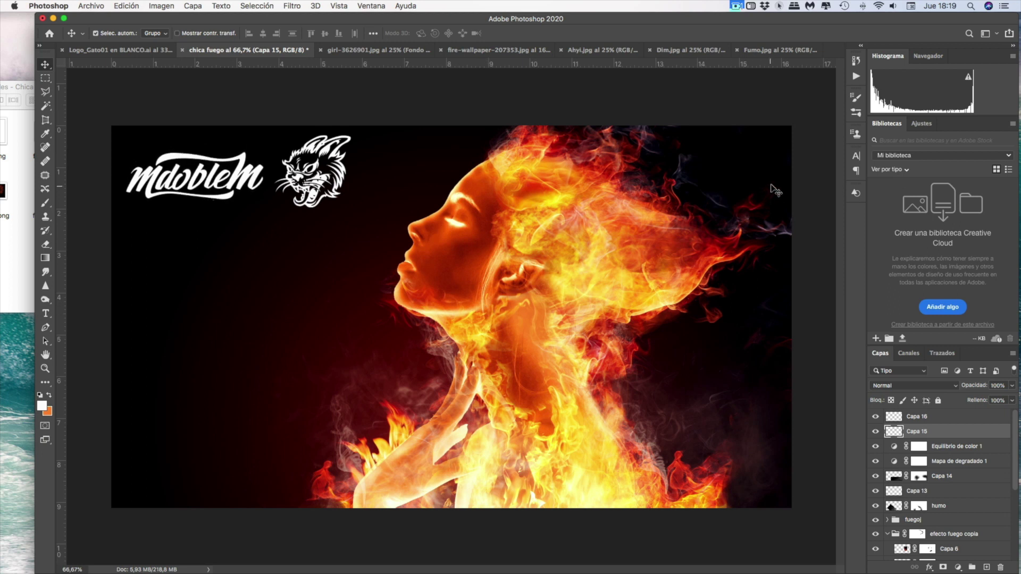
Save As on this computer in JPEG format, naming it 'chica fuego video youtube'
{"action": "left_click", "coordinate": [92, 7]}
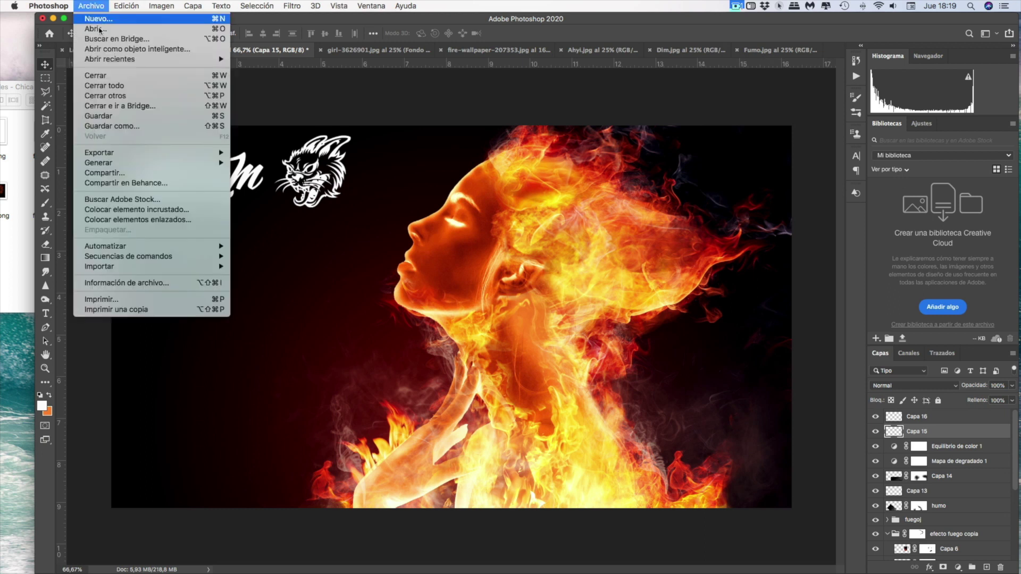
{"action": "left_click", "coordinate": [144, 126]}
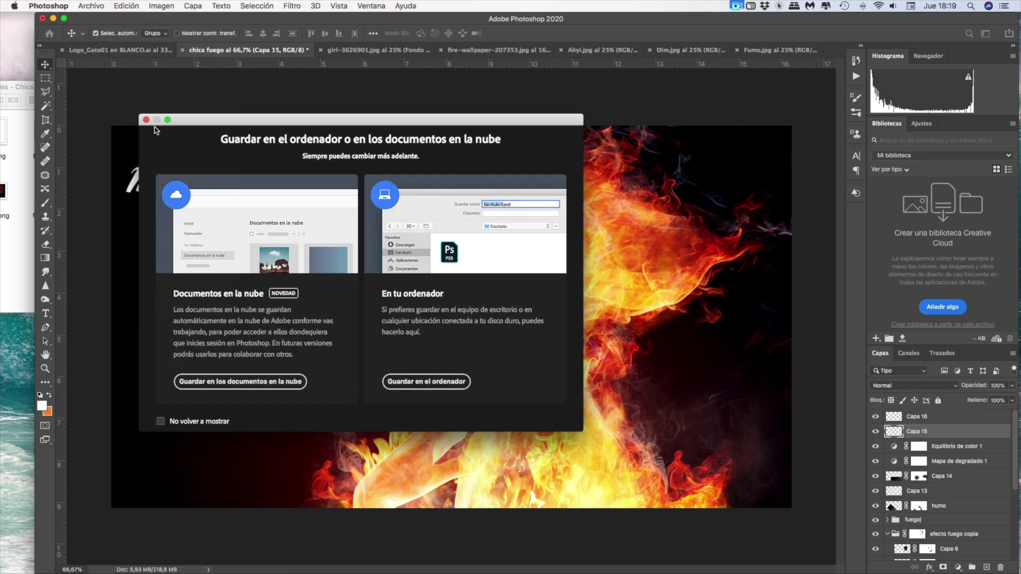
{"action": "left_click", "coordinate": [451, 381]}
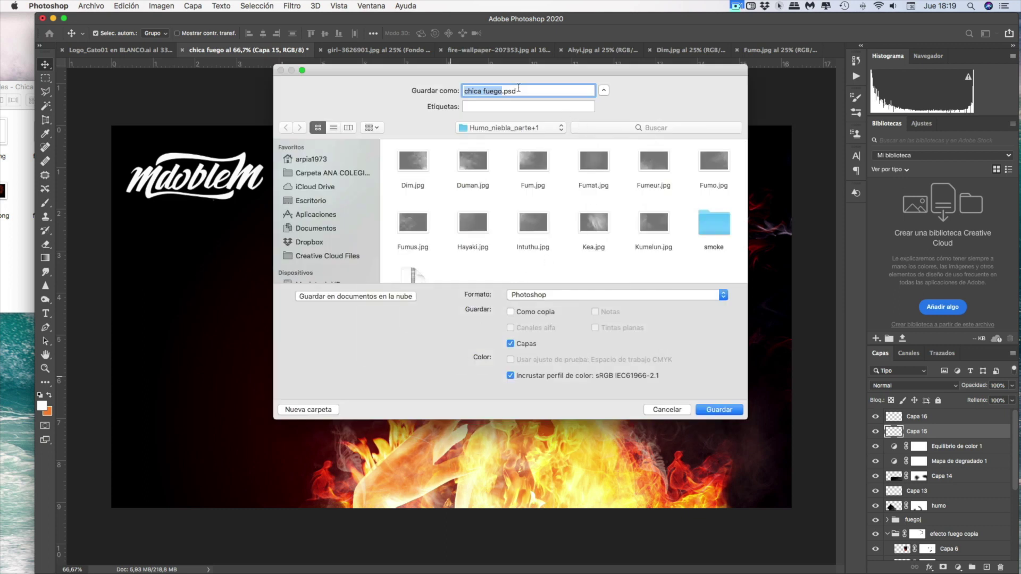
{"action": "left_click", "coordinate": [722, 296]}
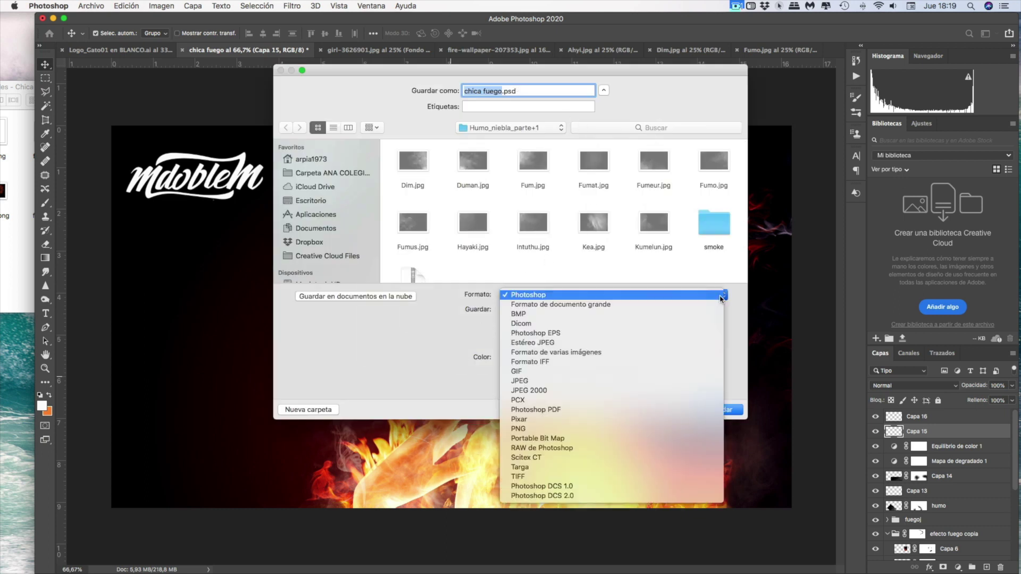
{"action": "left_click", "coordinate": [665, 381]}
{"action": "left_click", "coordinate": [504, 91]}
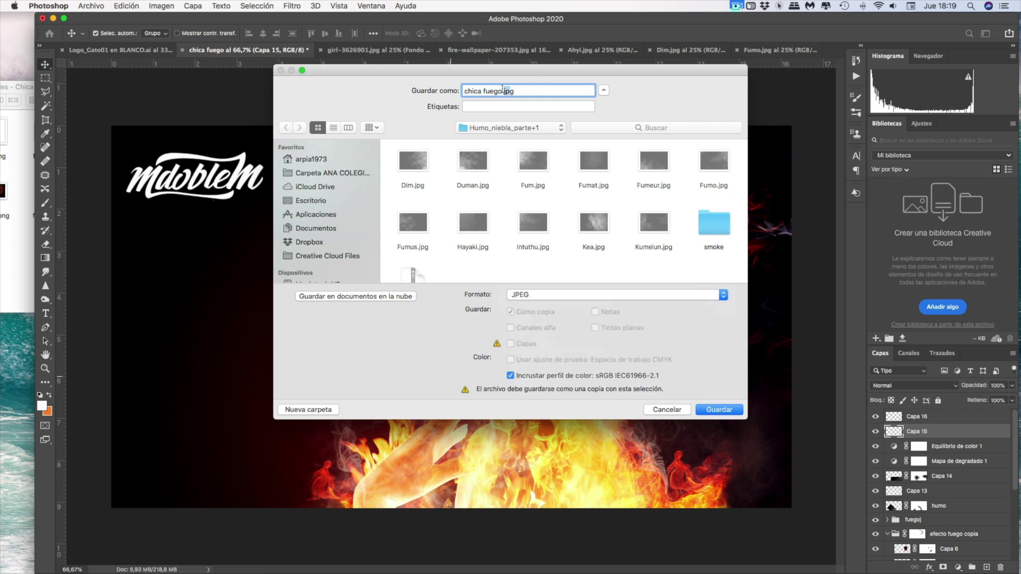
{"action": "type", "text": "vide"}
{"action": "type", "text": "o youtube"}
Save the JPEG to the Escritorio desktop folder at maximum quality 12
{"action": "left_click", "coordinate": [556, 128]}
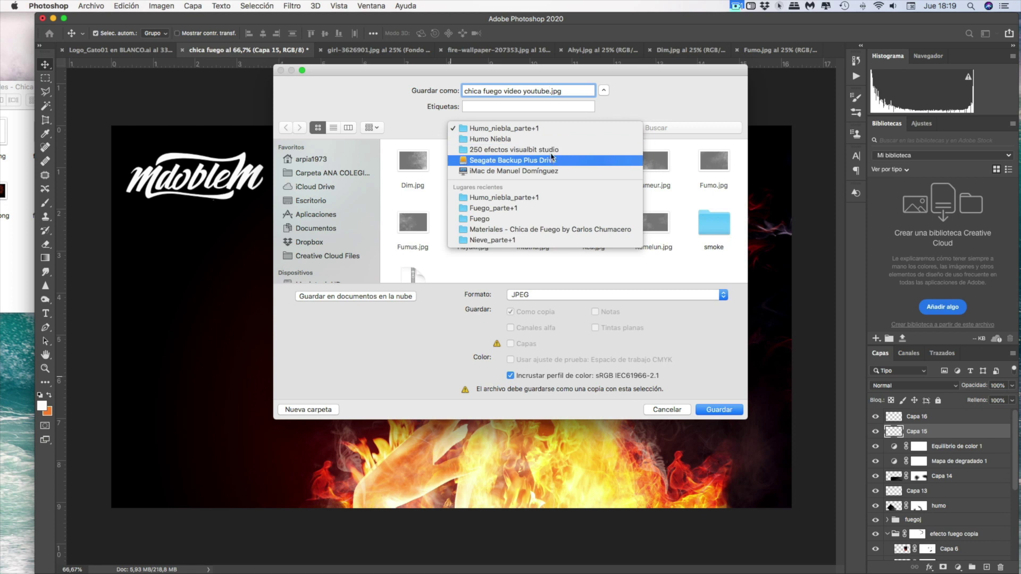
{"action": "left_click", "coordinate": [335, 202]}
{"action": "left_click", "coordinate": [735, 413]}
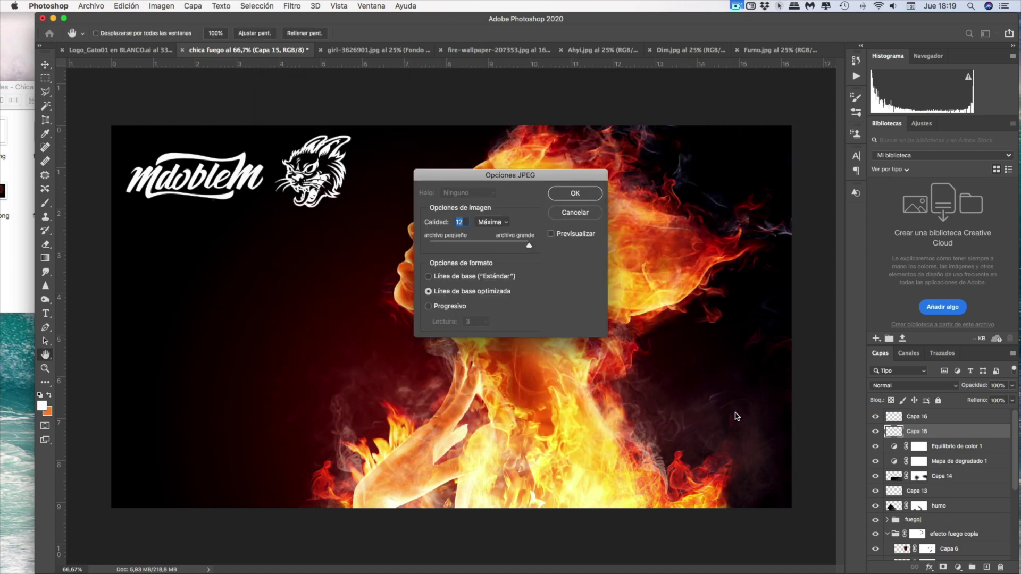
{"action": "left_click", "coordinate": [591, 196]}
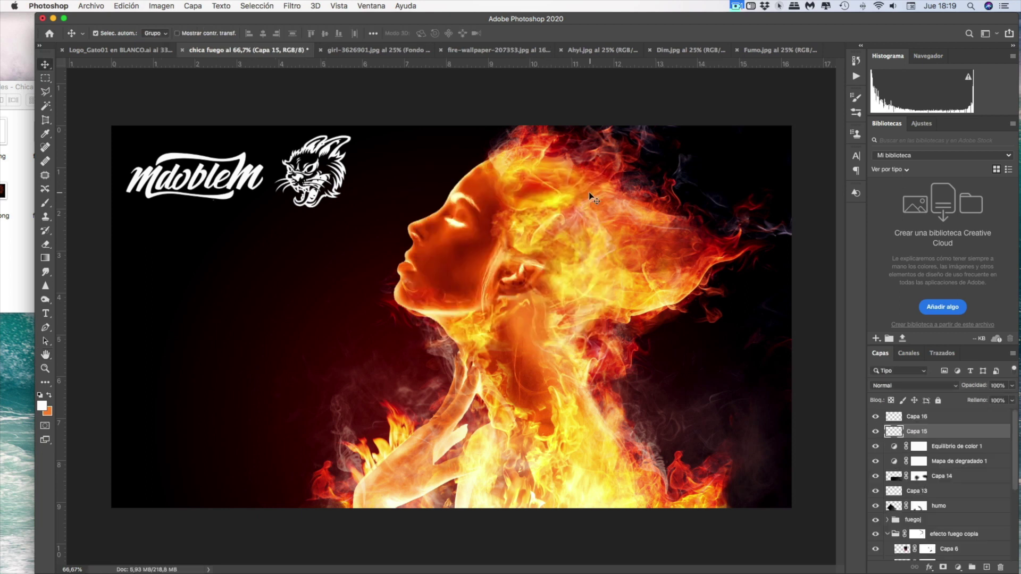
{"action": "left_click", "coordinate": [737, 7]}
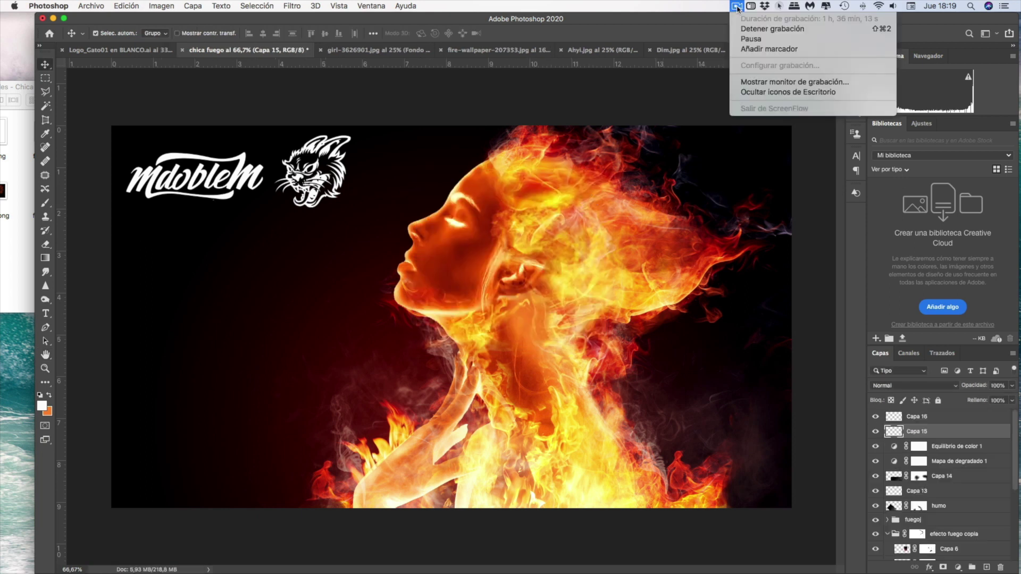